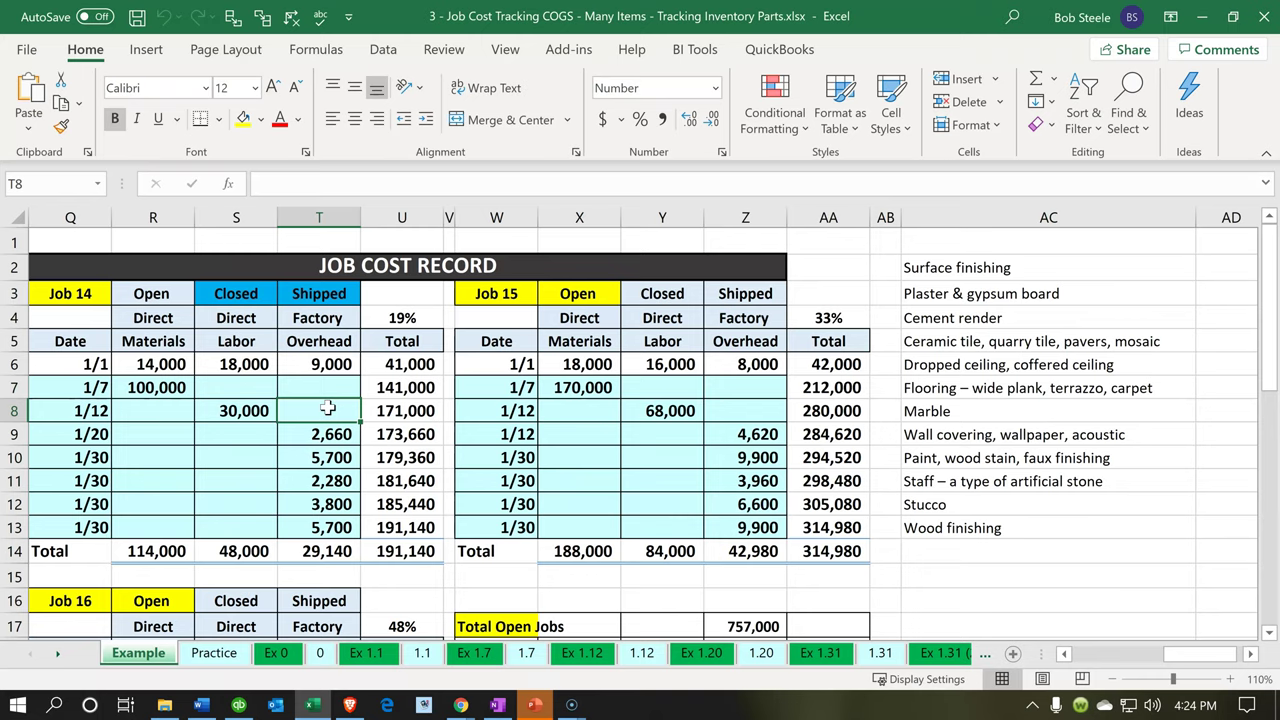
Review the transaction information and the journal entries on the Example sheet
key("Left")
key("Left")
key("Left")
key("Left")
key("Left")
key("Left")
key("Left")
key("Left")
key("Left")
key("Left")
key("Left")
key("Left")
key("Left")
key("Left")
key("Left")
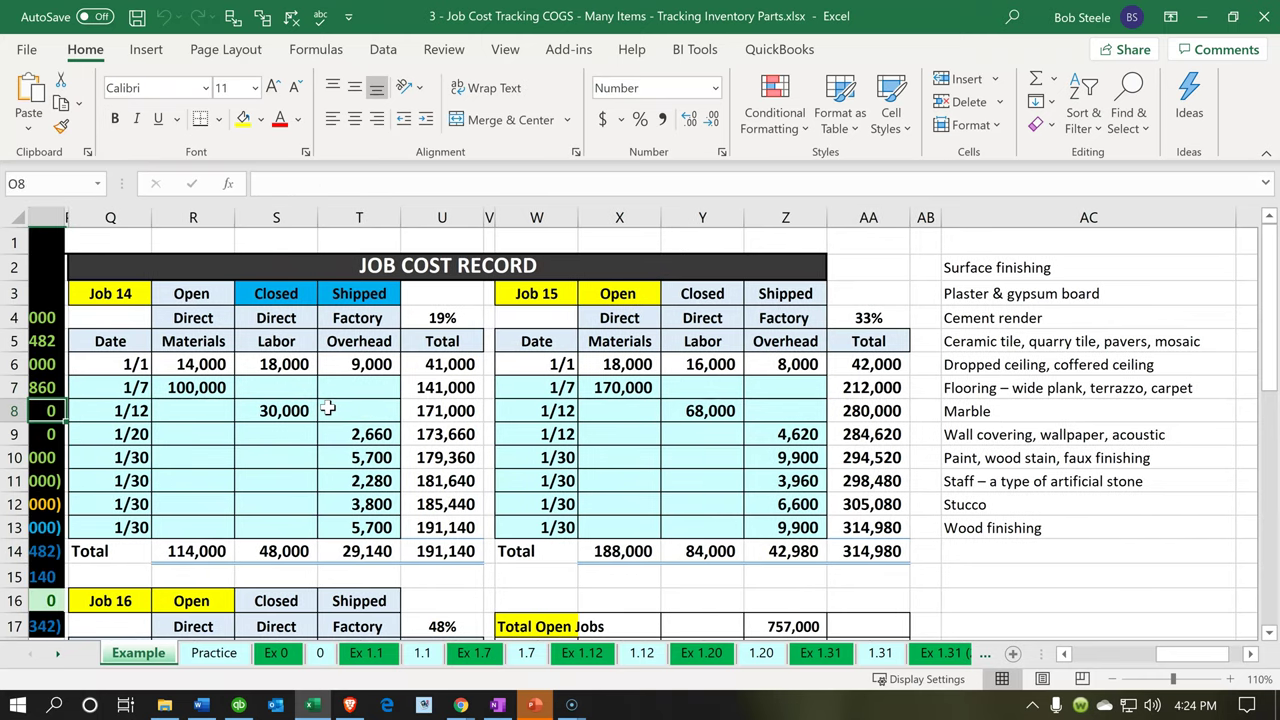
key("Left")
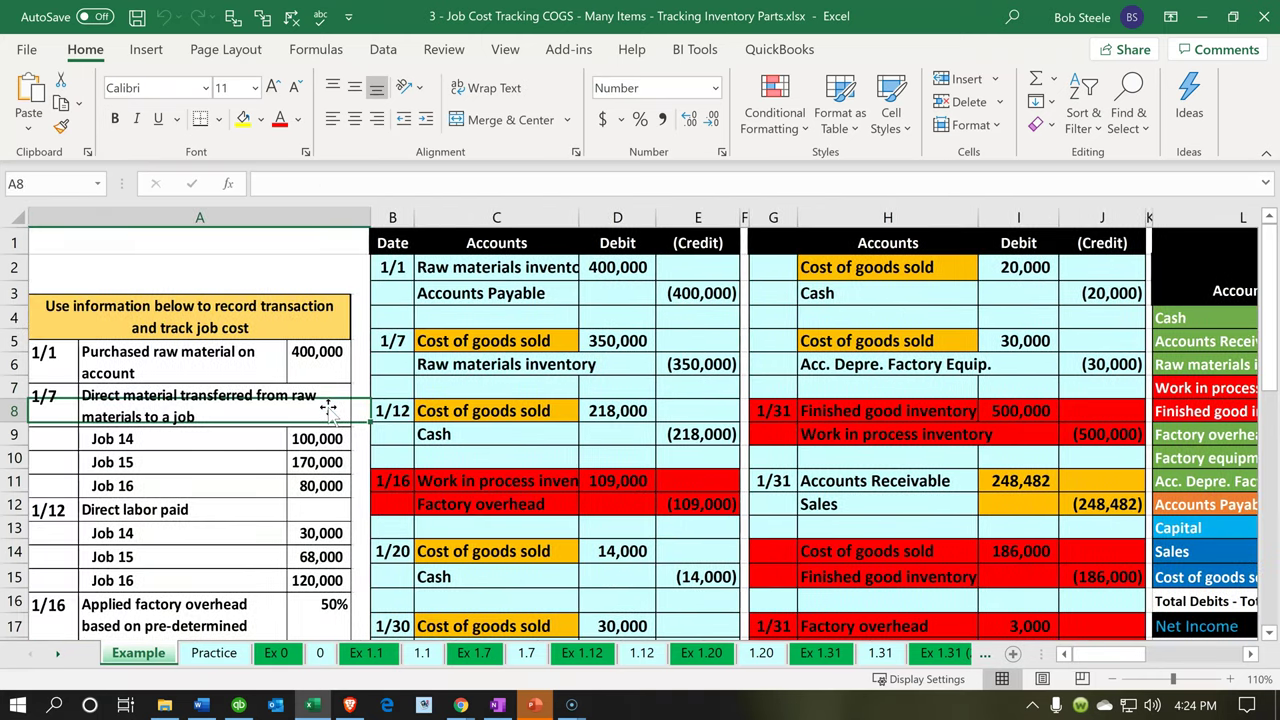
Examine the trial balance on the Example sheet, down to the ending balance of Cost of goods sold
key("Right")
key("Right")
key("Right")
key("Right")
key("Right")
key("Right")
key("Right")
key("Right")
key("Right")
key("Right")
key("Right")
key("Right")
key("Right")
key("Right")
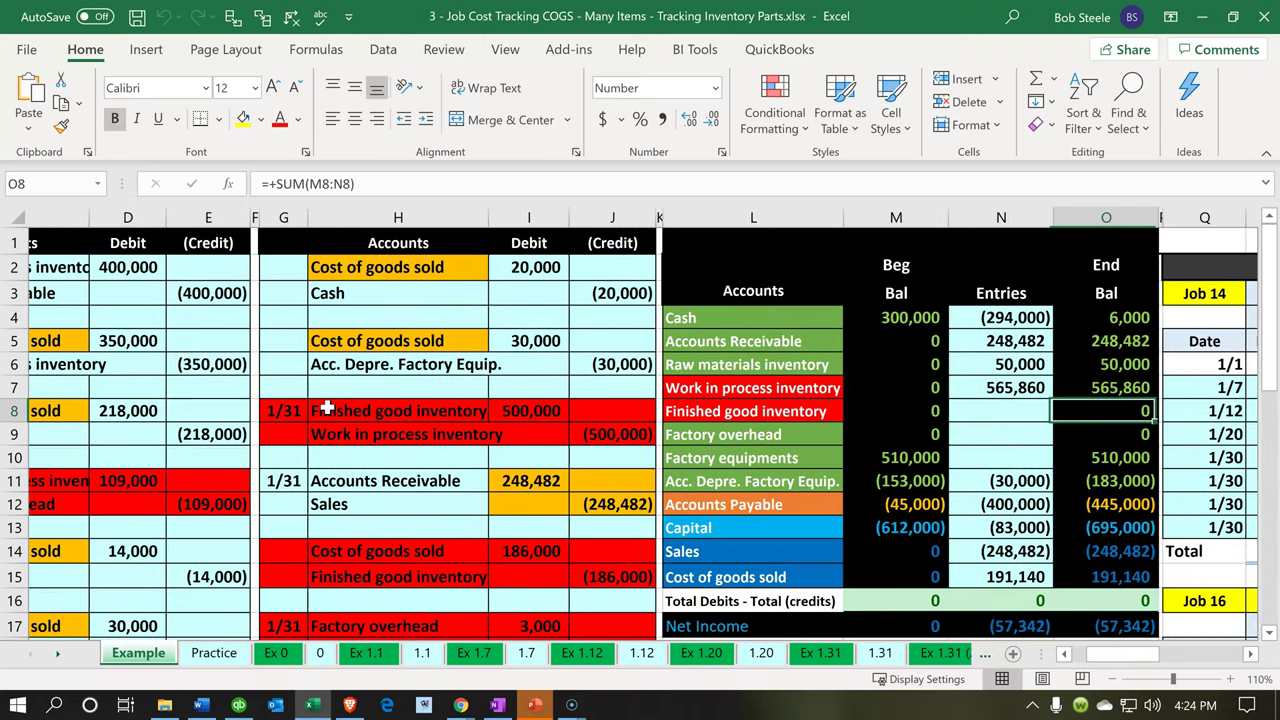
key("Right")
key("Right")
key("Down")
key("Down")
key("Down")
key("Down")
key("Left")
key("Left")
key("Down")
key("Down")
key("Down")
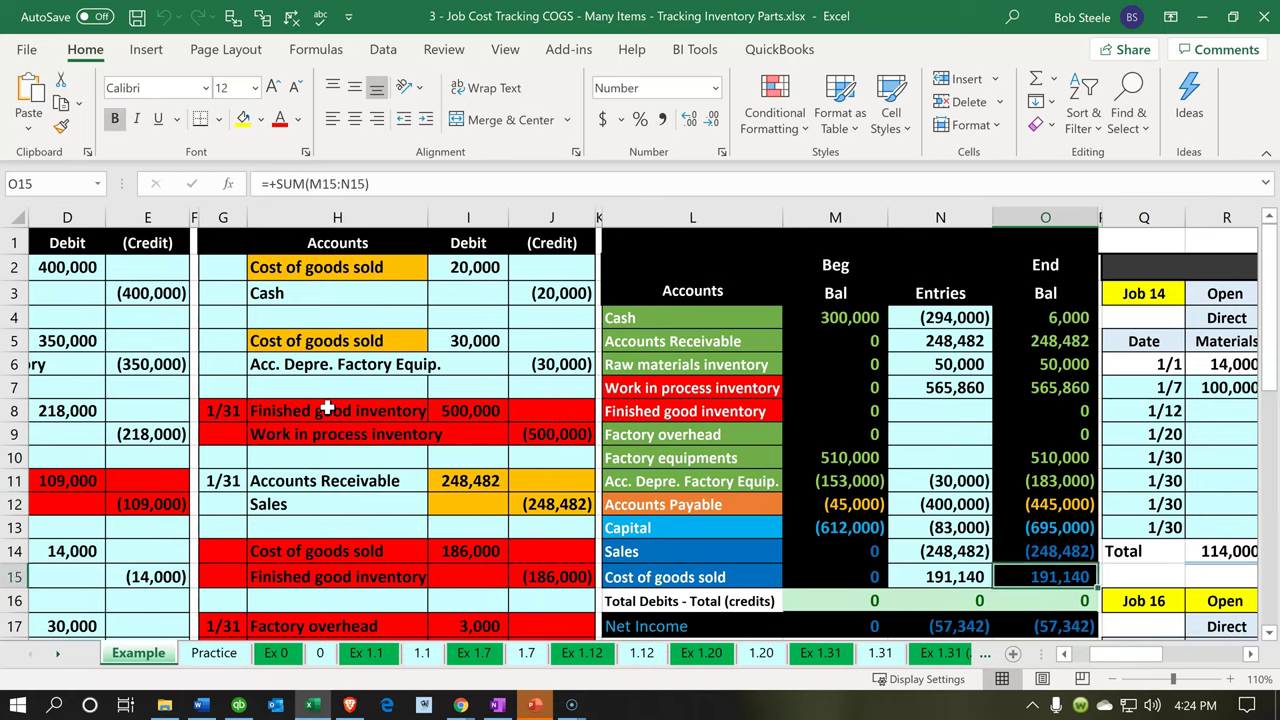
Look over the job cost records for Job 14 and Job 15 beside the trial balance
key("Right")
key("Right")
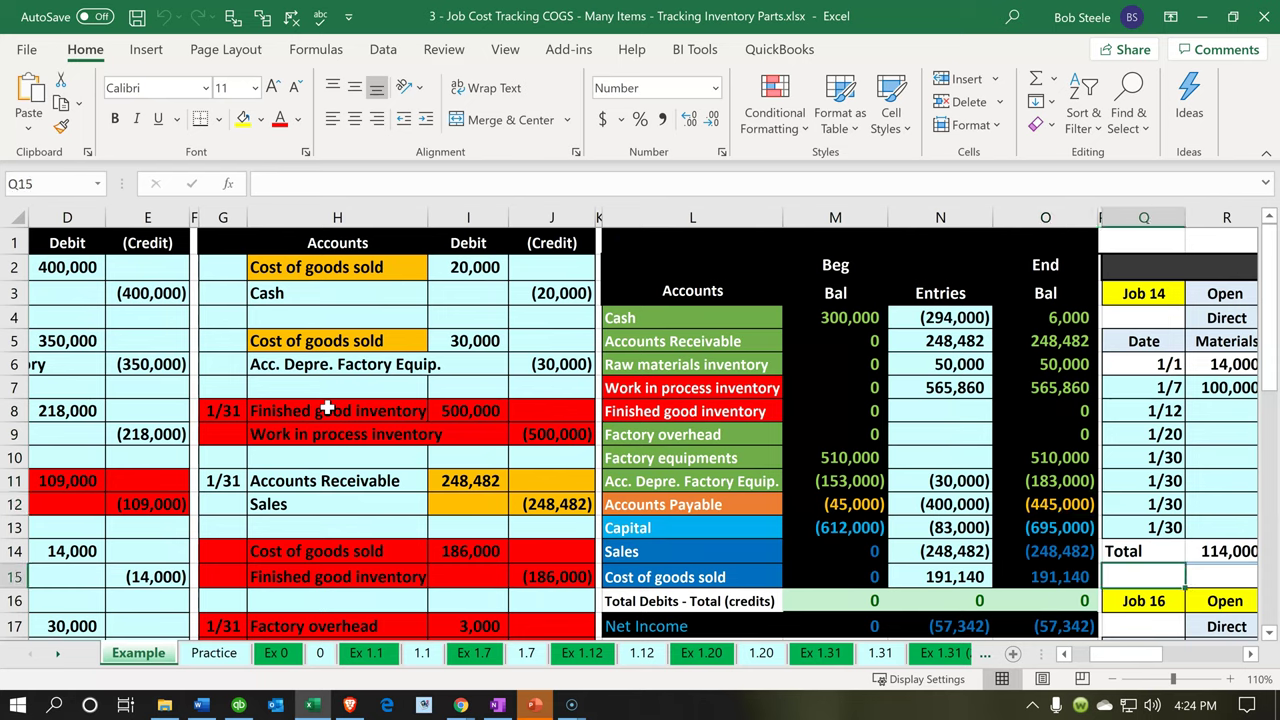
key("Right")
key("Right")
key("Right")
key("Right")
key("Right")
key("Right")
key("Right")
key("Right")
key("Right")
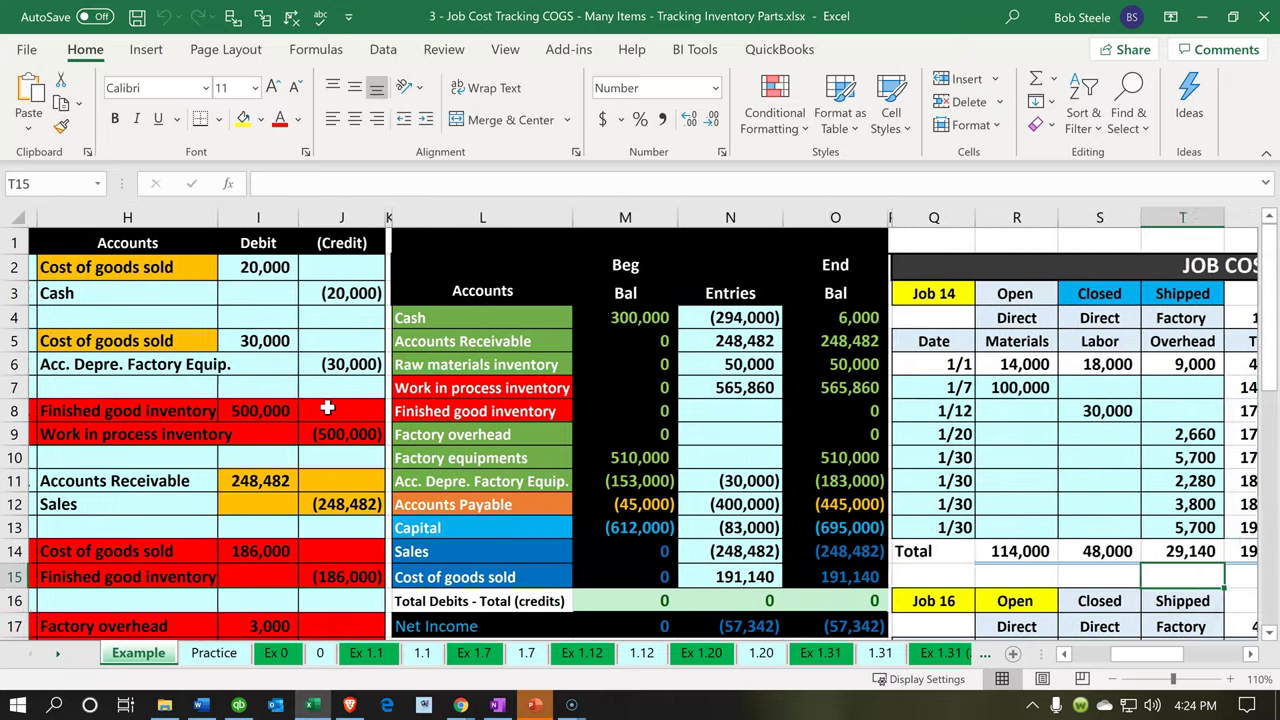
key("Right")
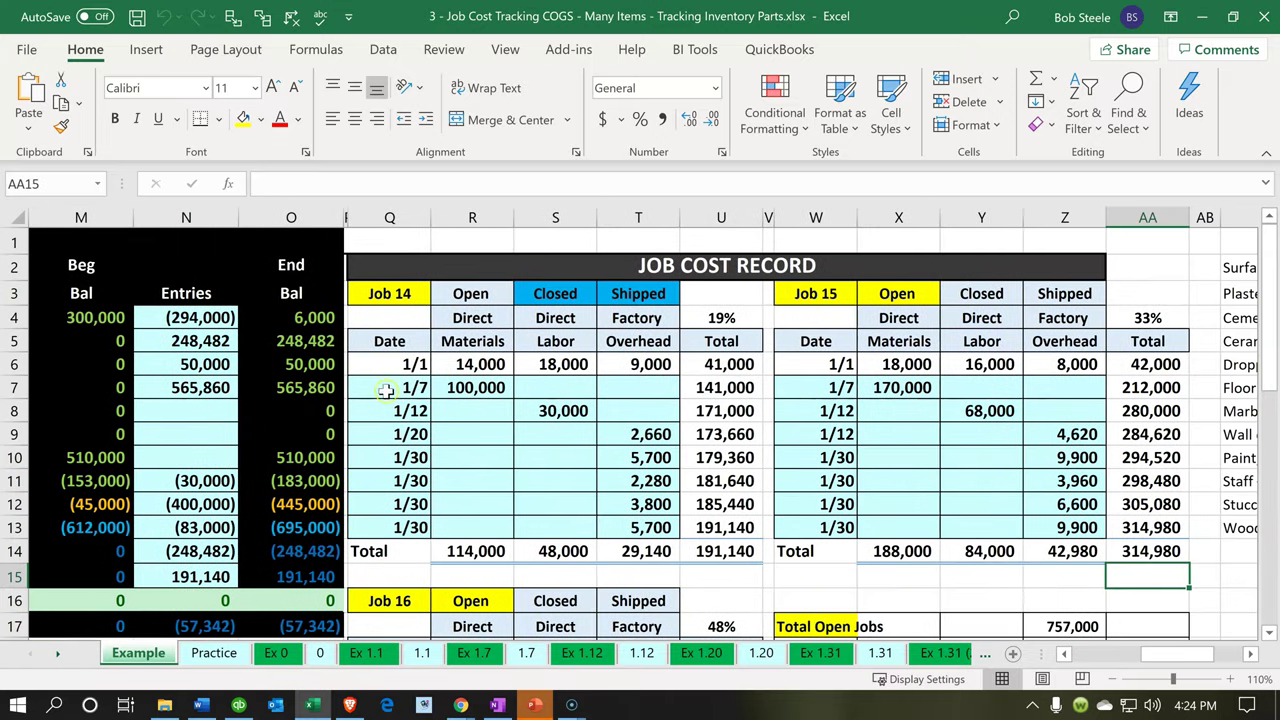
Examine the direct materials, direct labor and factory overhead headings across the Job 14 and Job 15 records
left_click(483, 318)
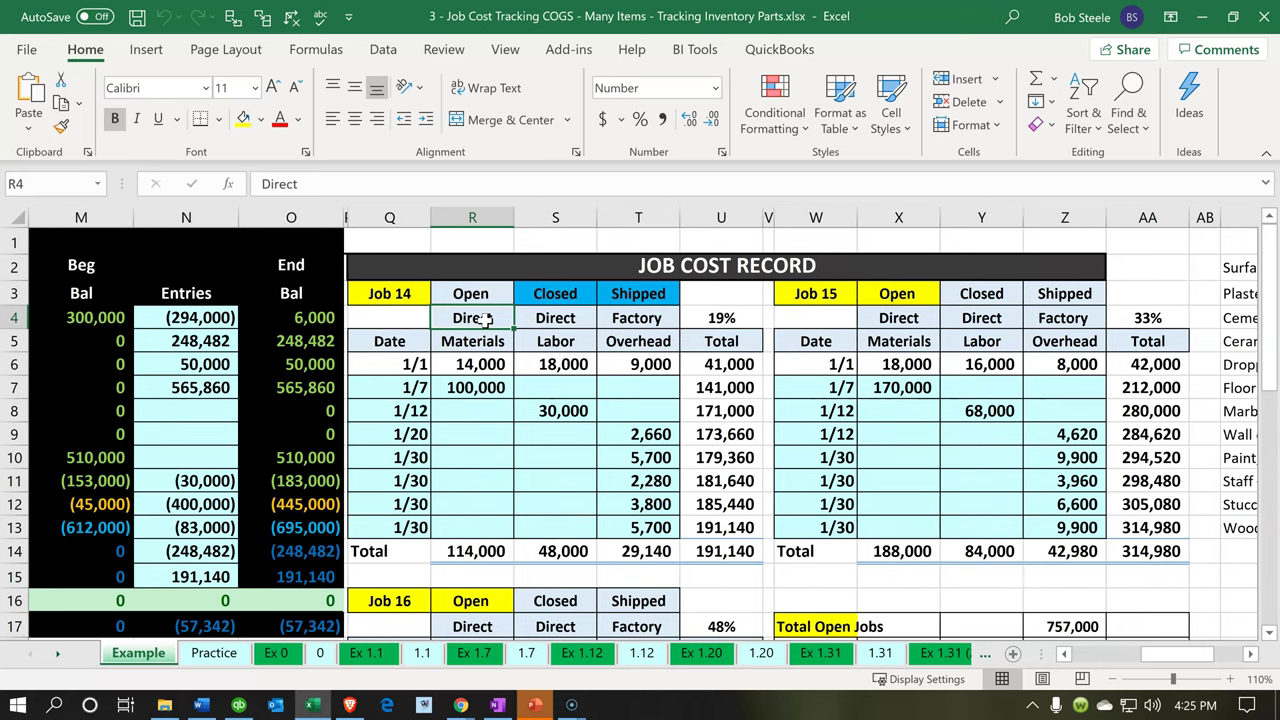
key("Right")
key("Right")
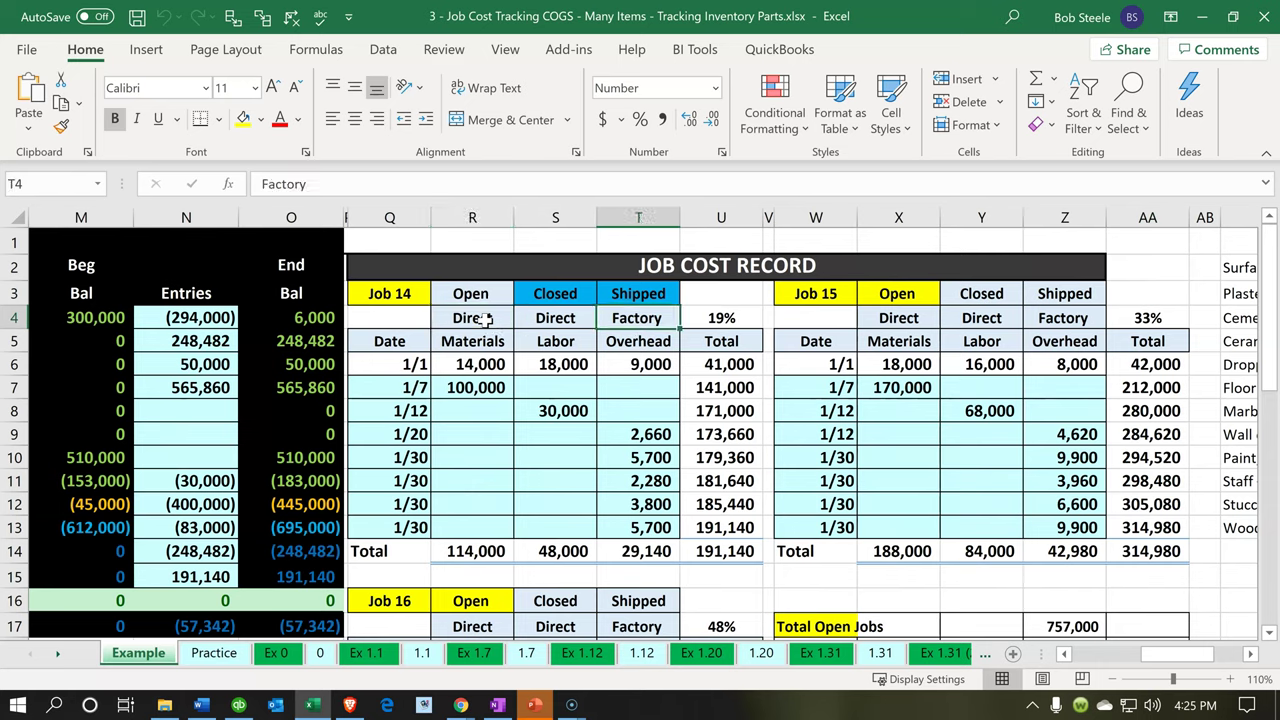
key("Right")
key("Right")
key("Right")
key("Right")
key("Right")
key("Right")
key("Right")
key("Right")
key("Right")
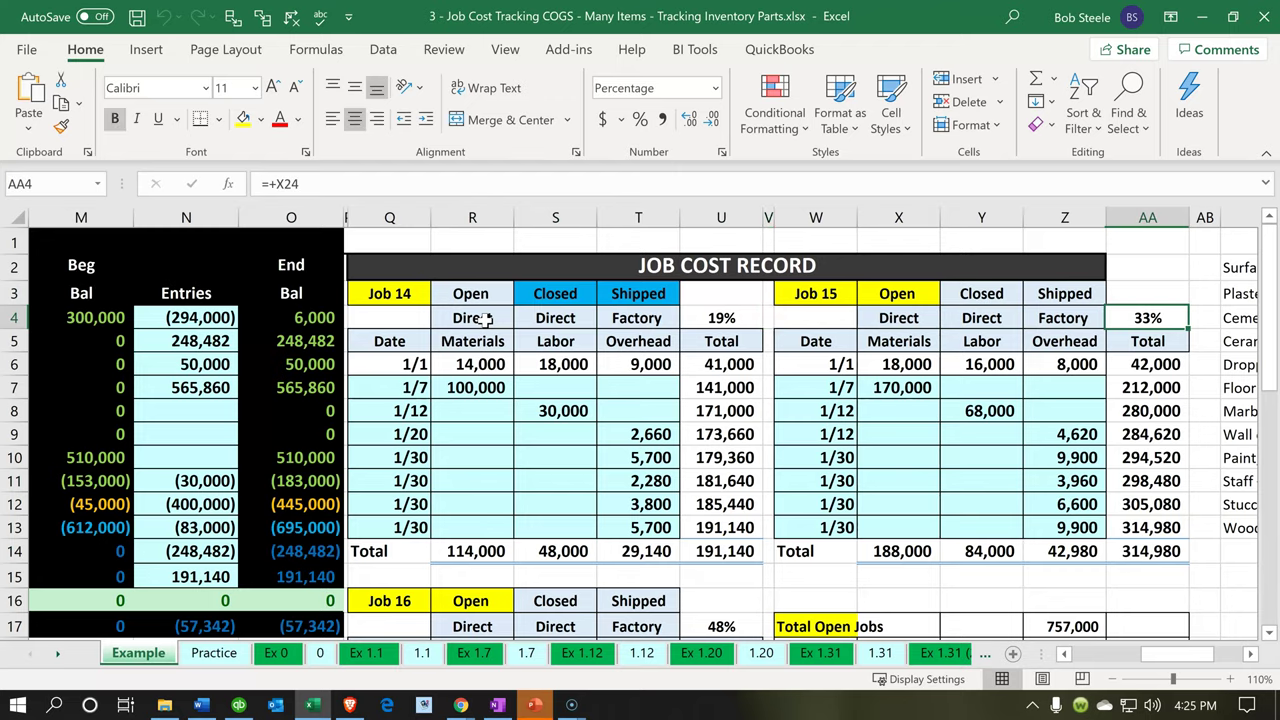
Read through the list of construction items starting at Surface finishing, beside the job cost records
key("Right")
key("Right")
key("Left")
key("Left")
key("Left")
key("Up")
key("Up")
key("Right")
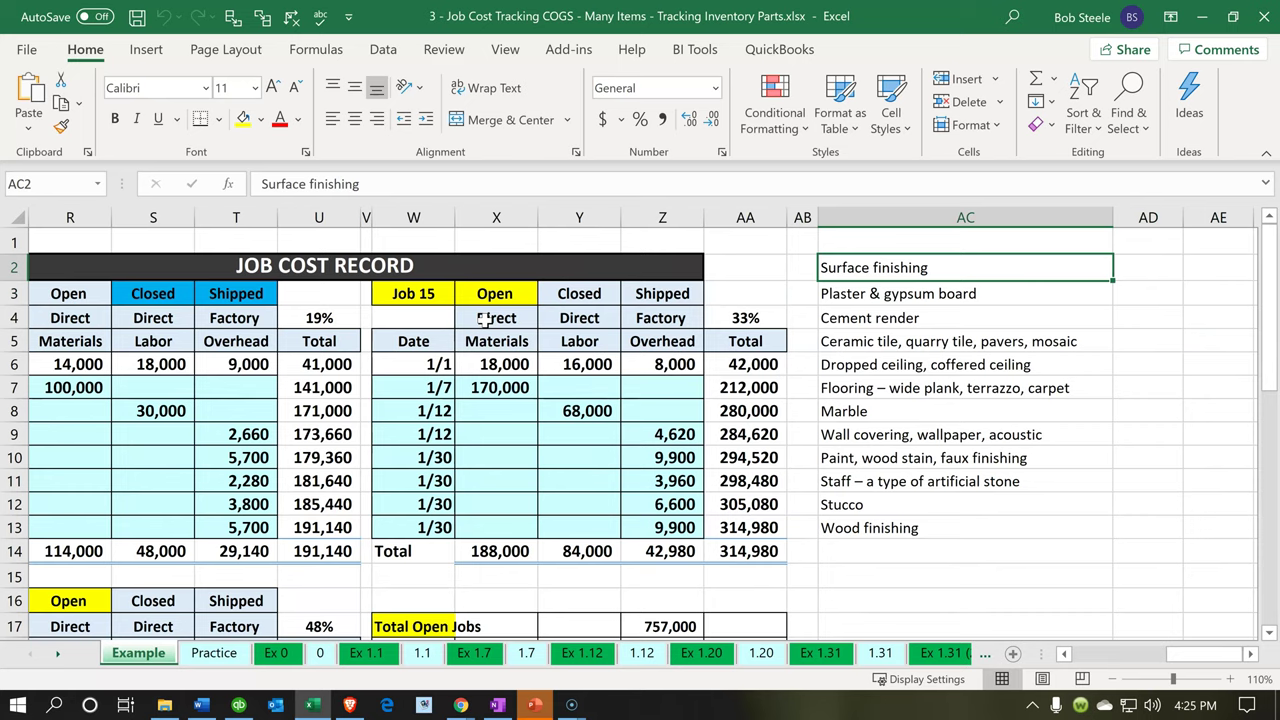
key("Down")
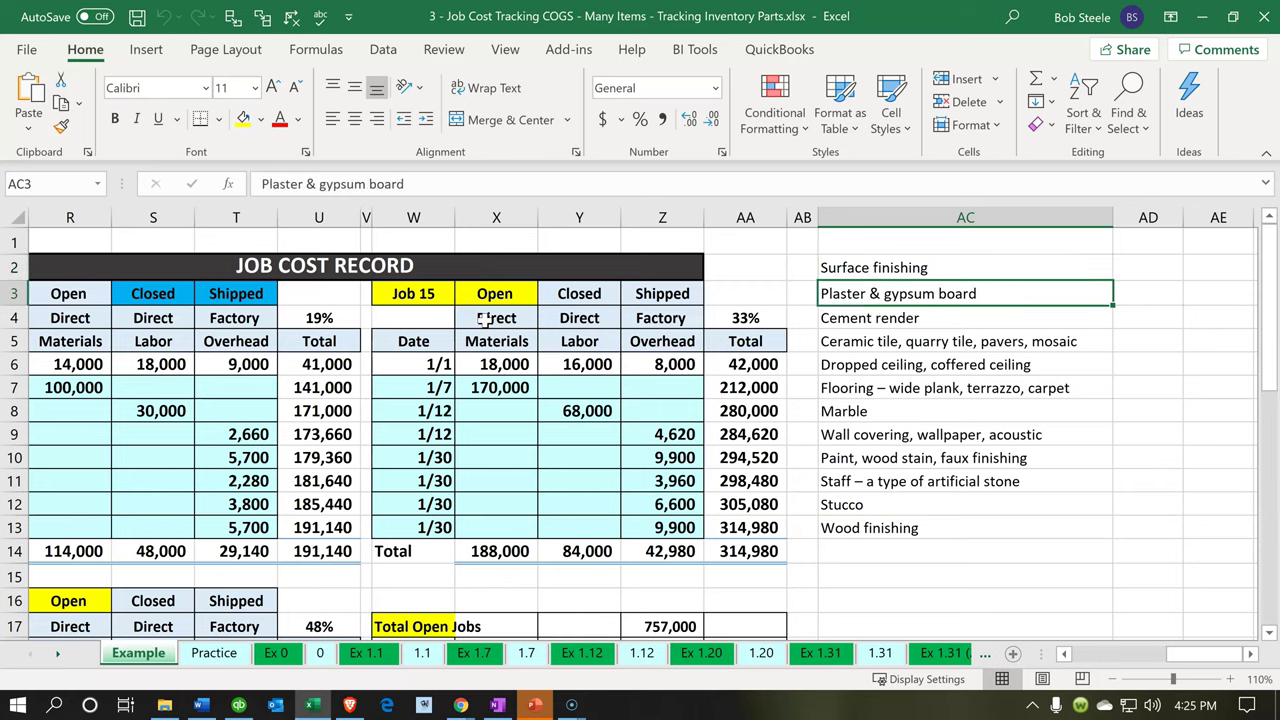
key("Down")
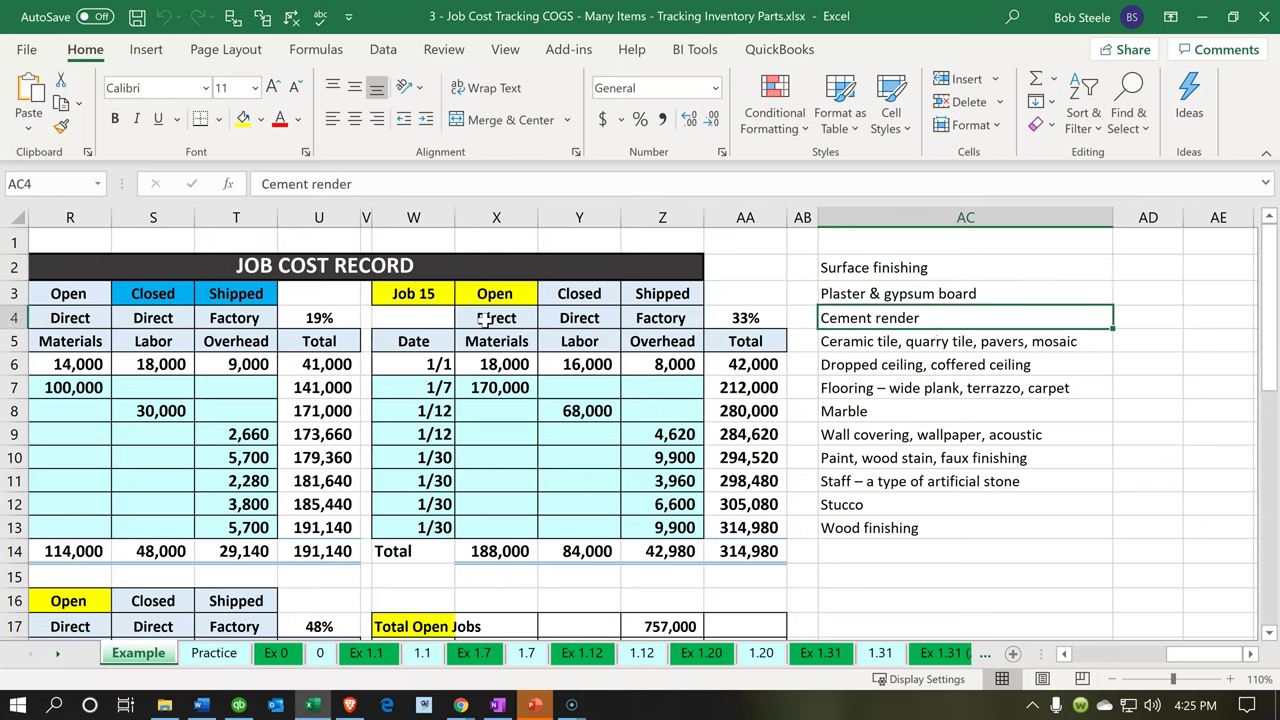
key("Down")
key("Down")
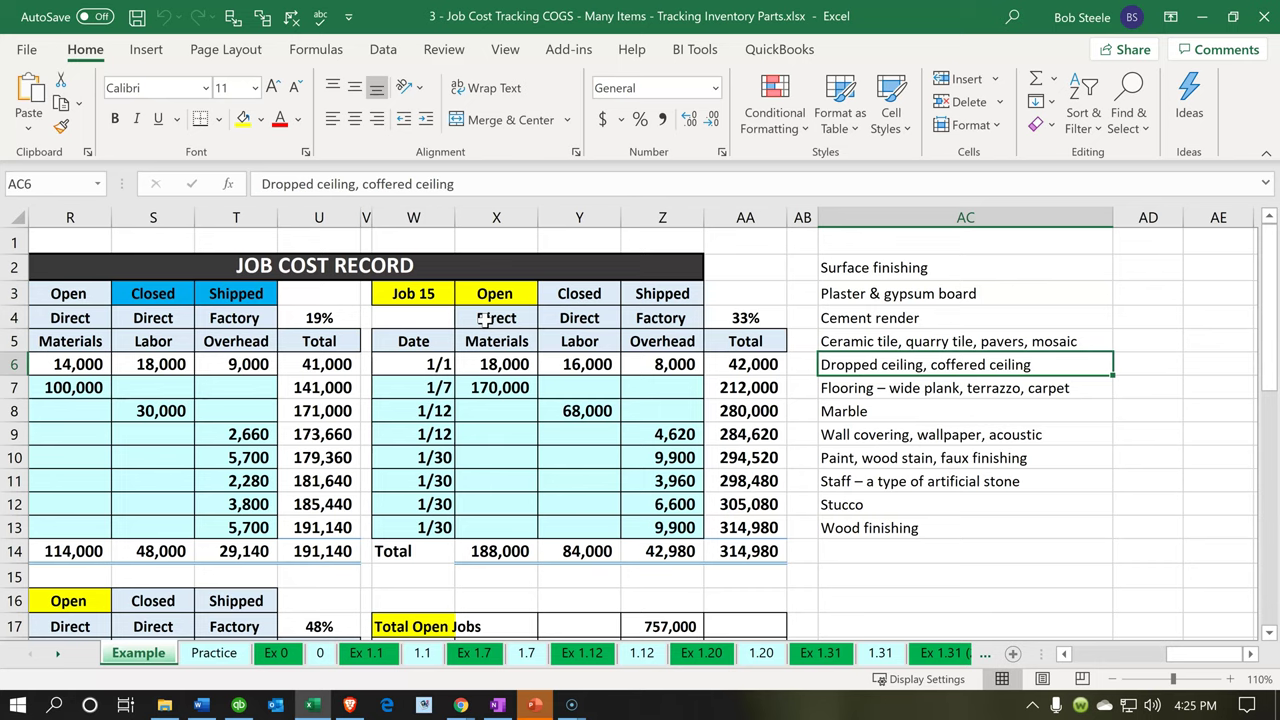
key("Down")
key("Down")
key("Down")
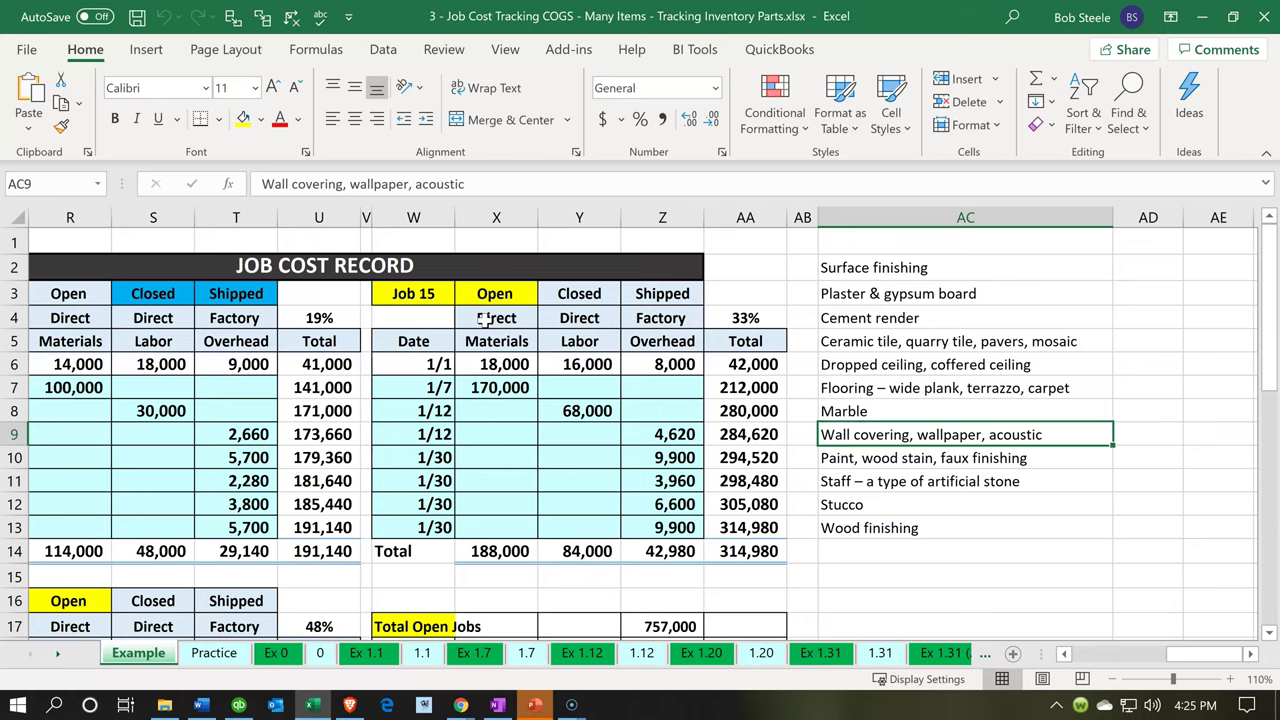
left_click(510, 457)
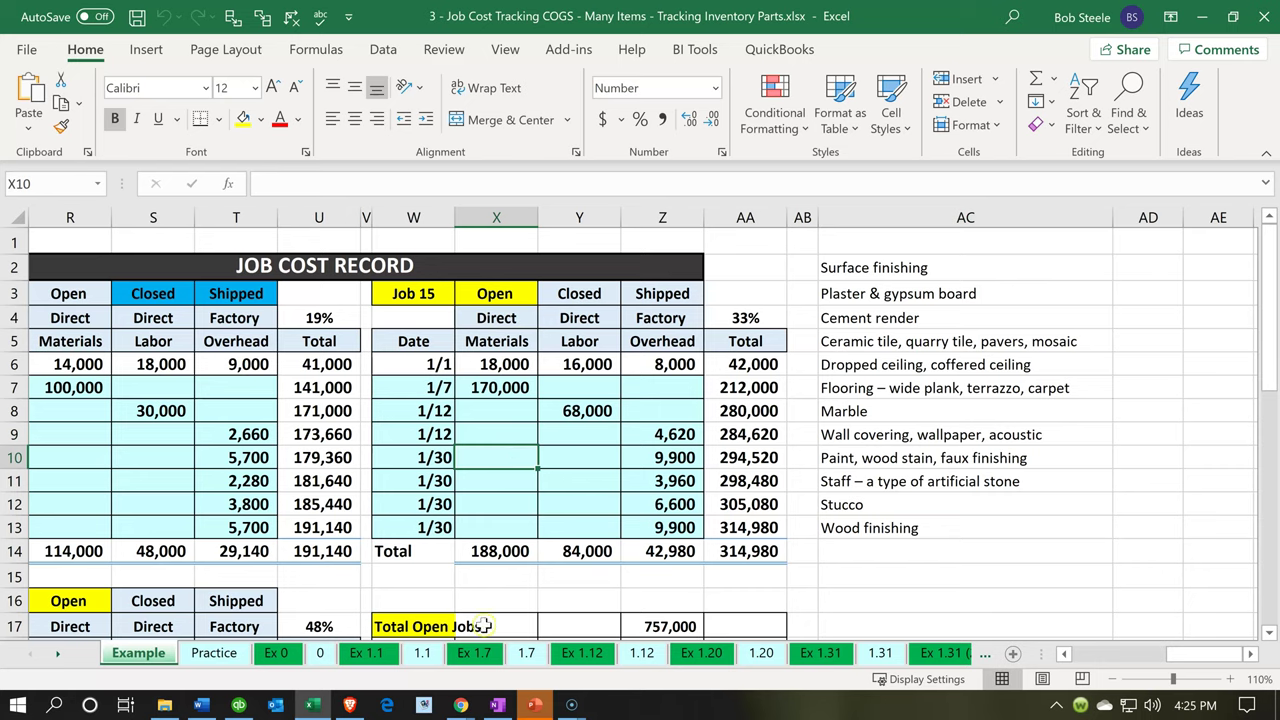
Switch to the QuickBooks window in Google Chrome and open the Chart of Accounts for the Job Costing company
left_click(462, 706)
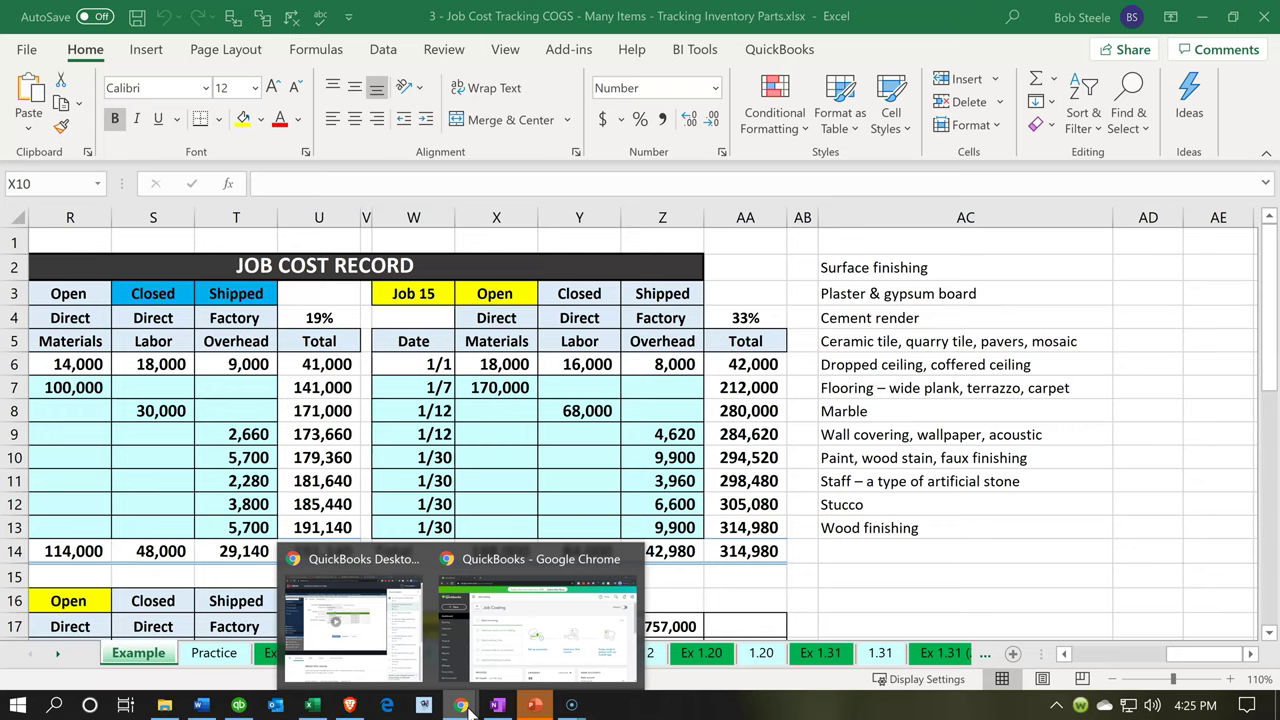
left_click(508, 660)
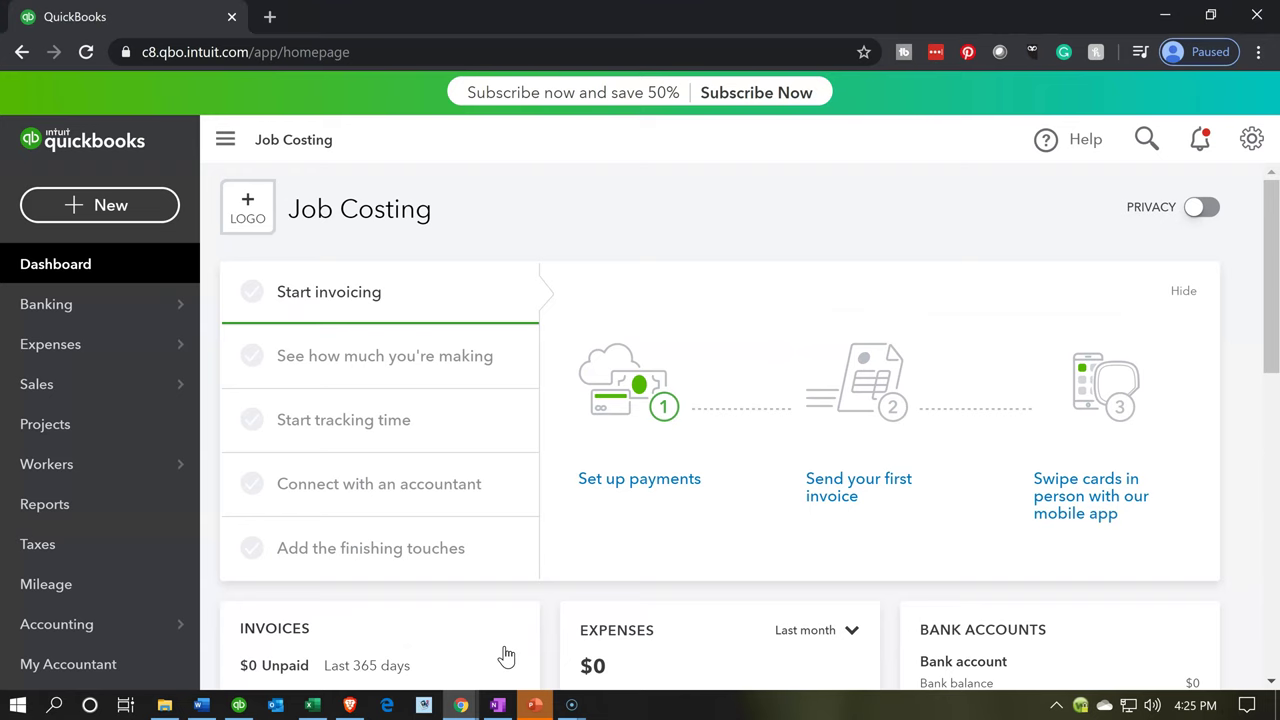
left_click(166, 627)
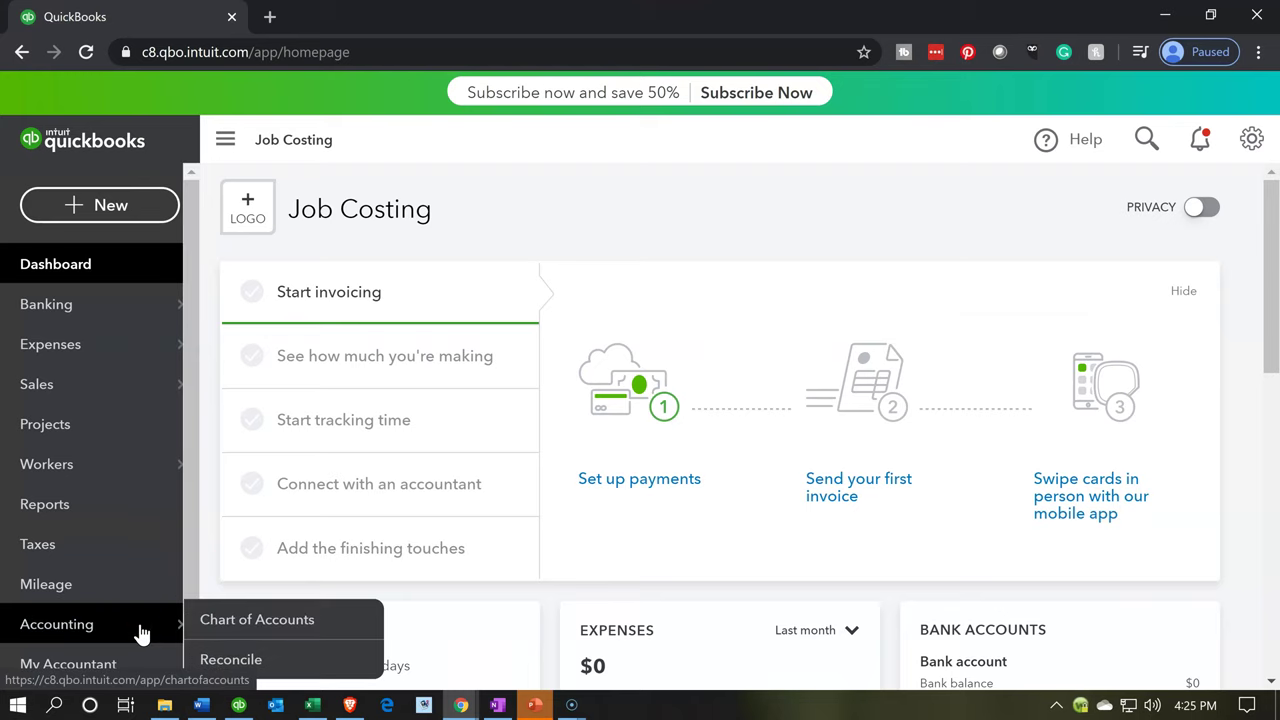
left_click(138, 631)
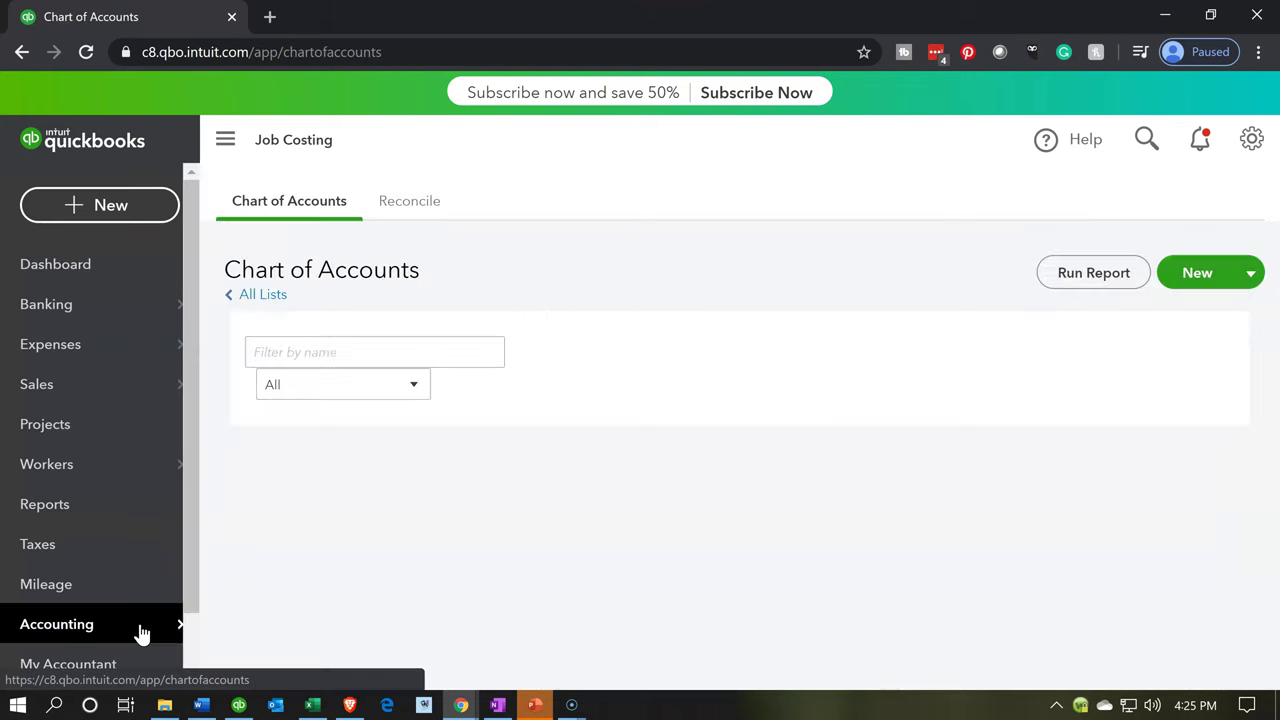
left_click(228, 619)
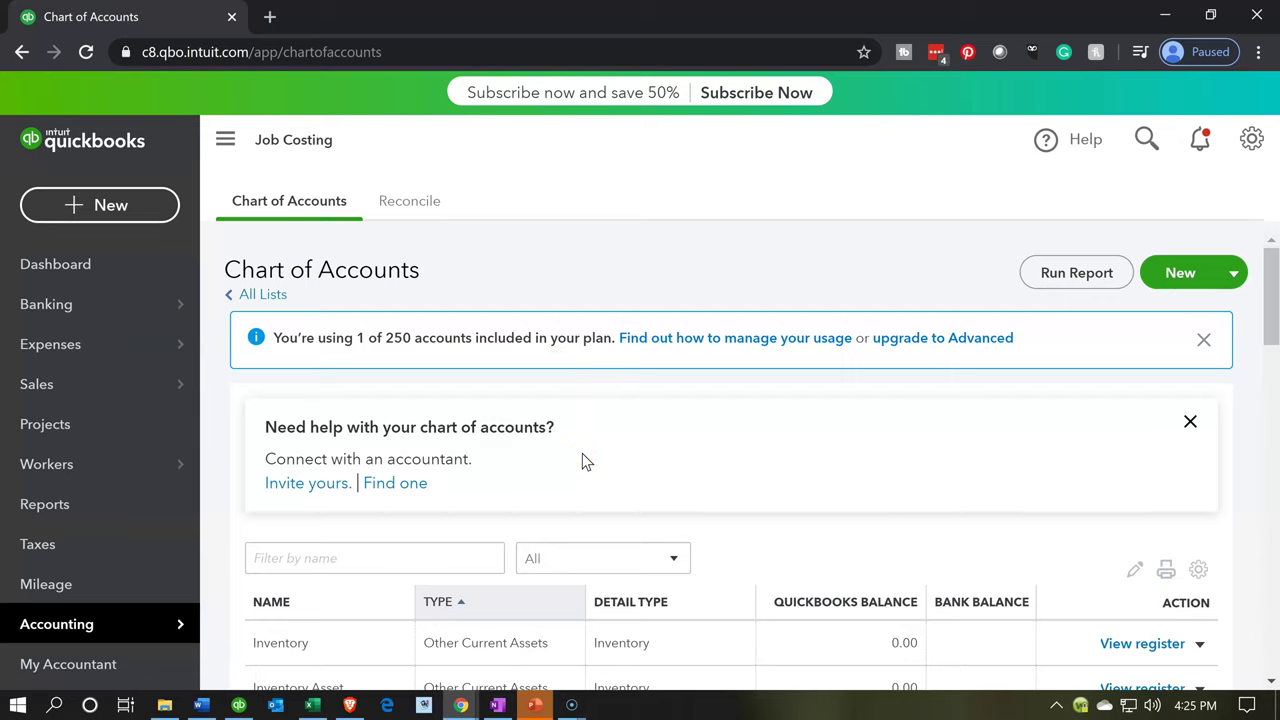
Review the inventory, equity, income and cost of goods sold accounts in the Chart of Accounts, using the full page width
scroll(583, 455, "down", 4)
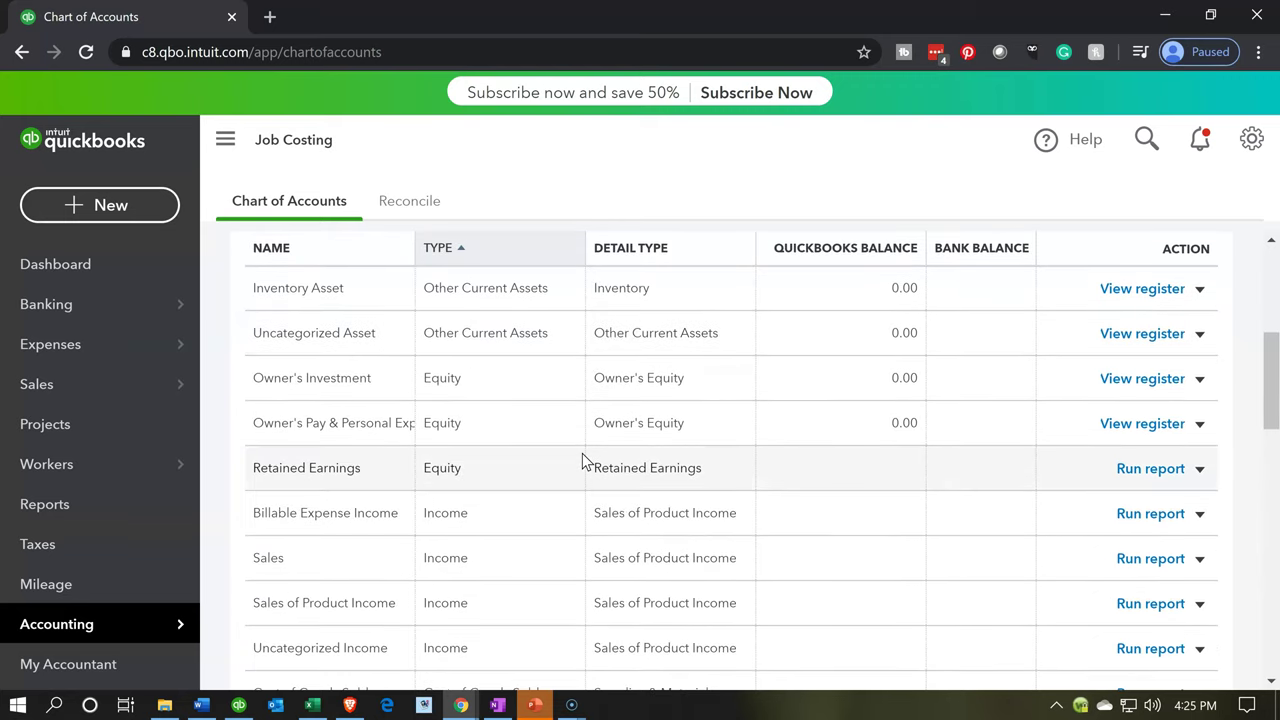
scroll(583, 460, "down", 1)
scroll(583, 460, "down", 2)
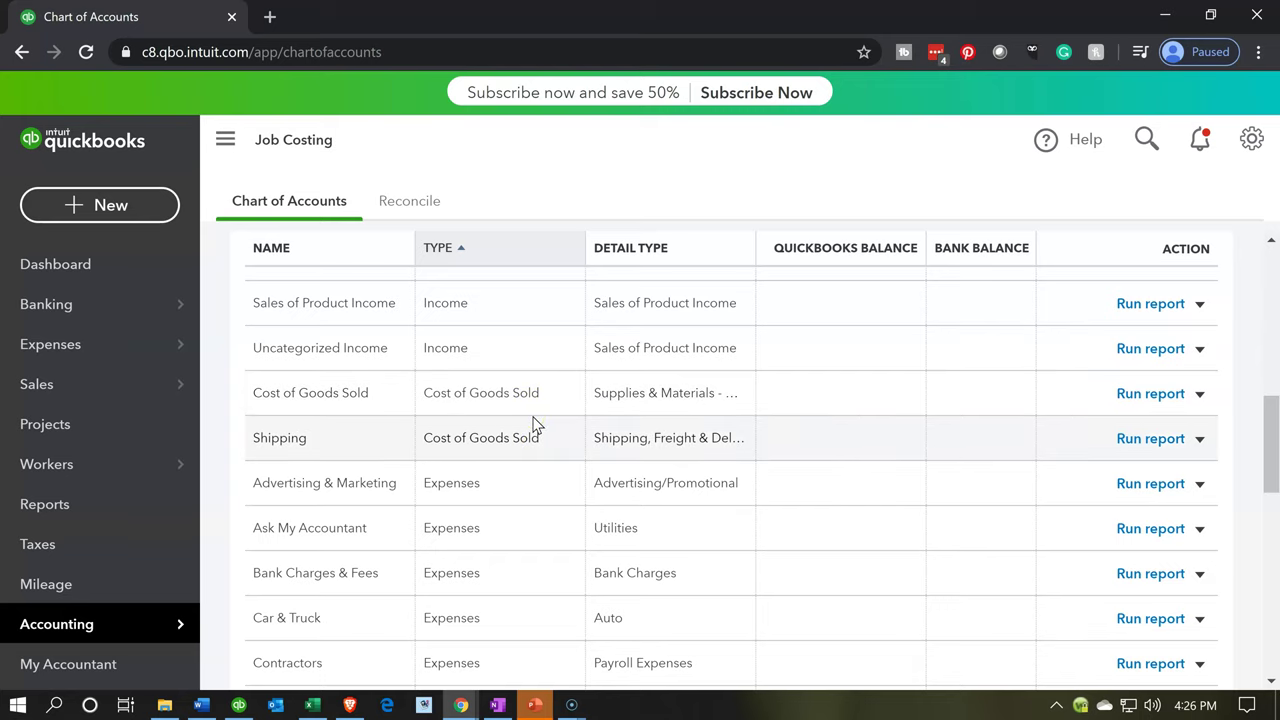
left_click(225, 143)
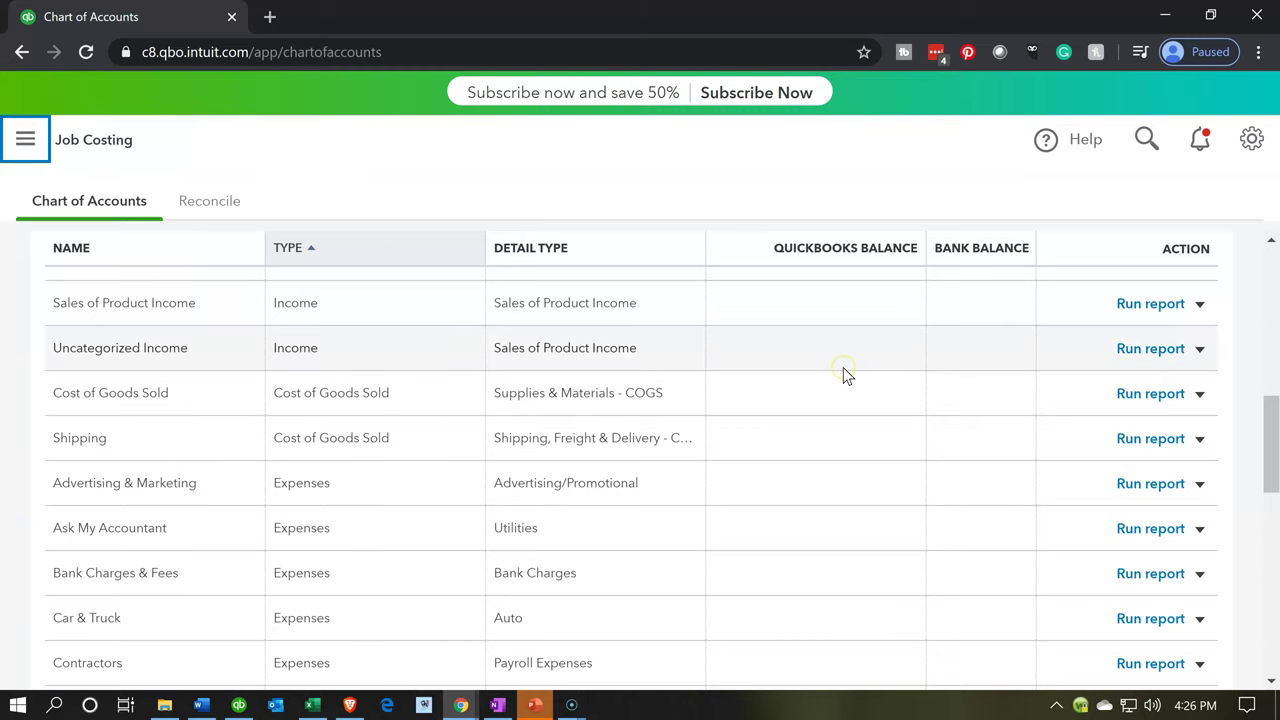
scroll(843, 375, "up", 10)
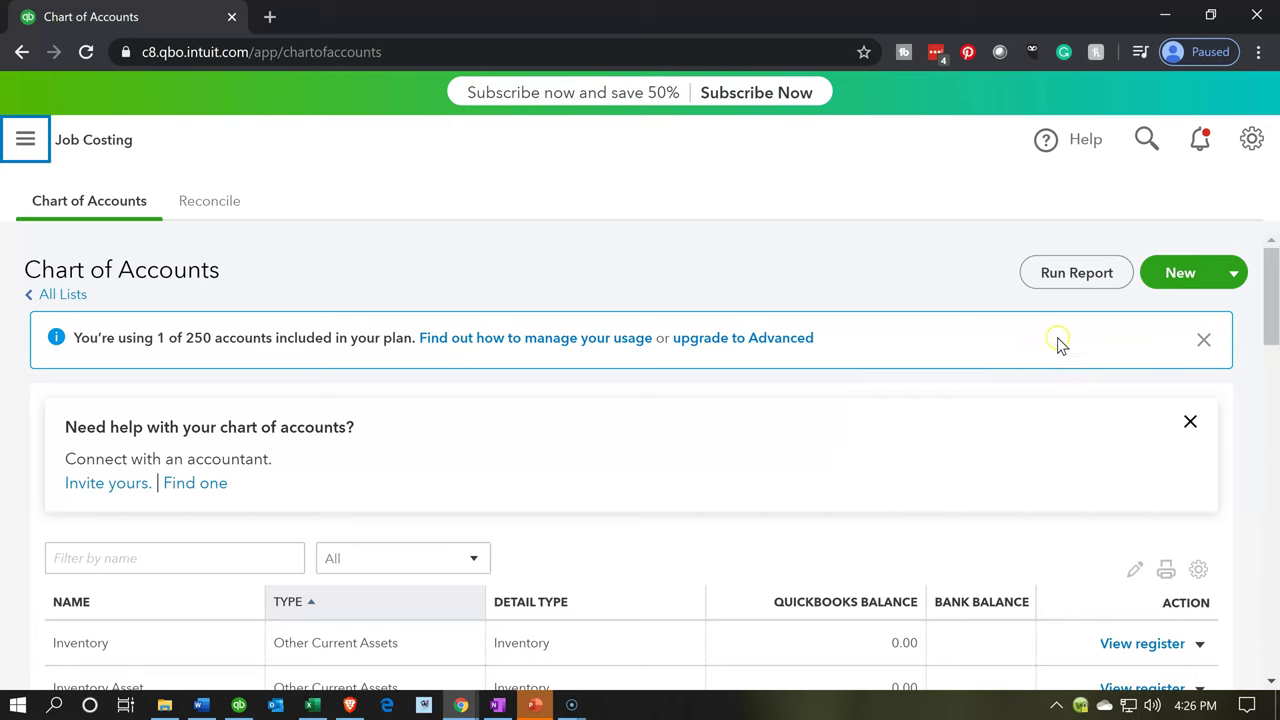
scroll(929, 389, "down", 1)
scroll(929, 389, "down", 2)
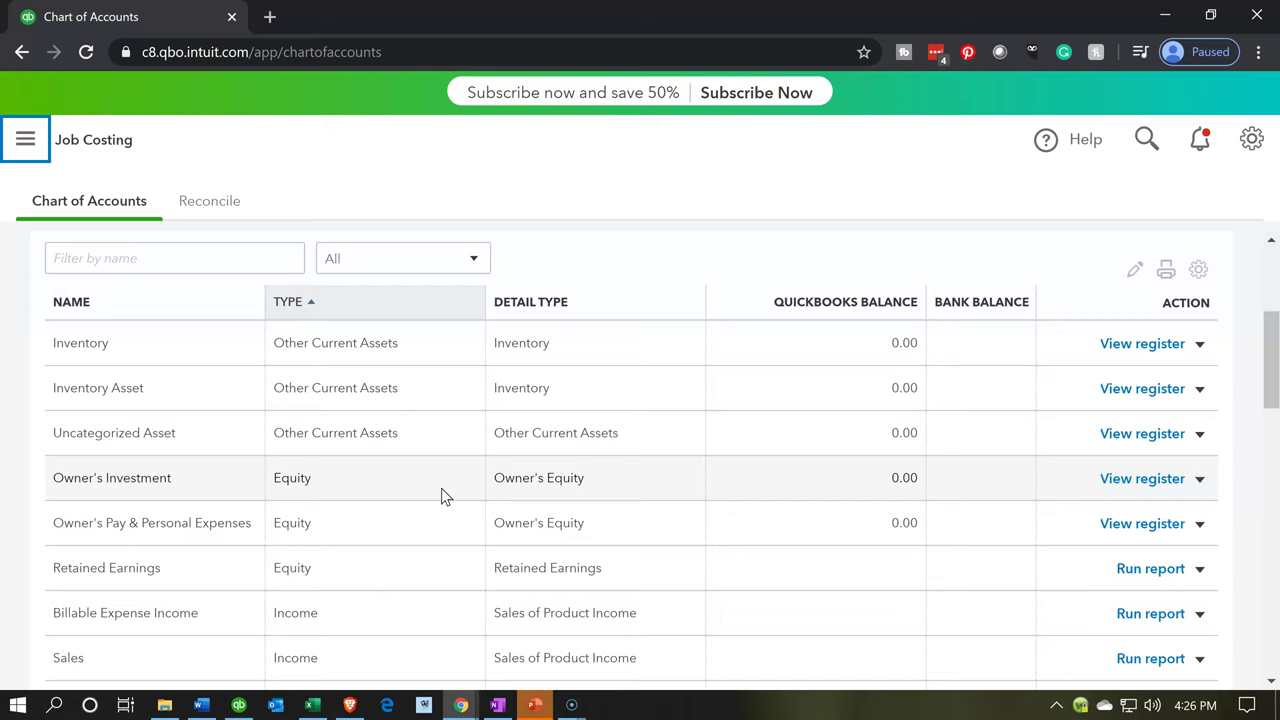
left_click(574, 346)
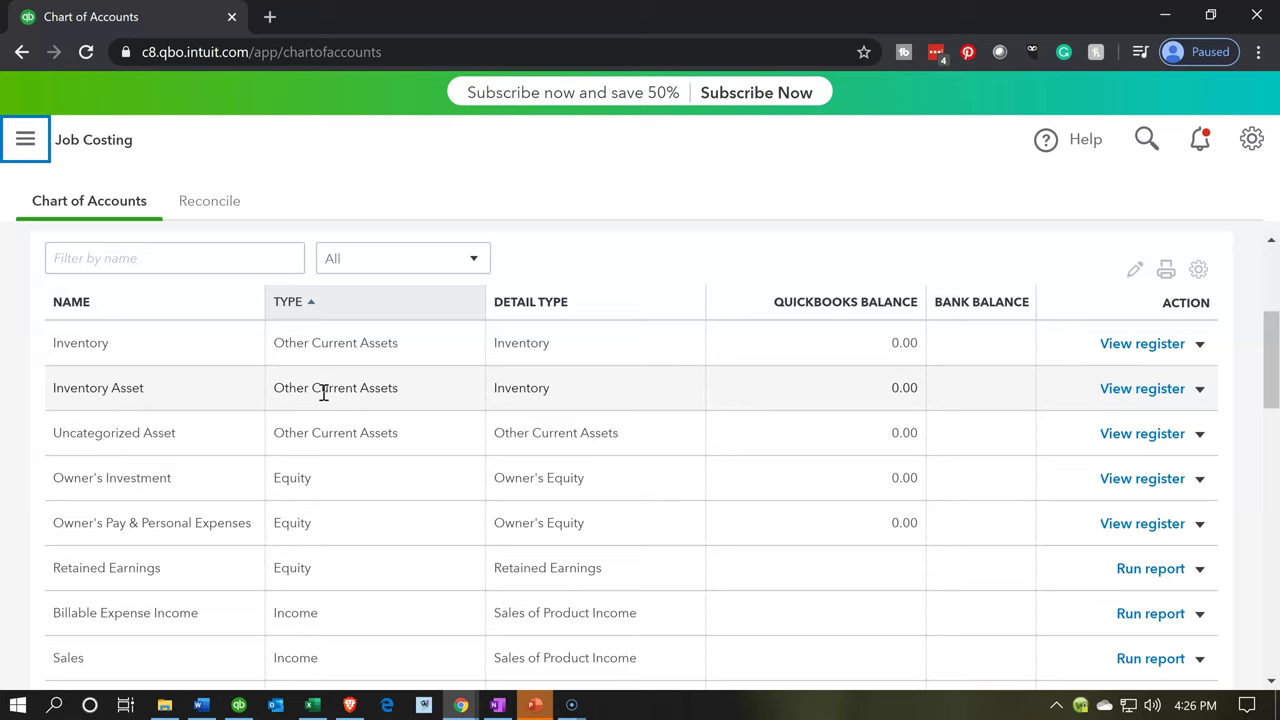
scroll(323, 393, "down", 5)
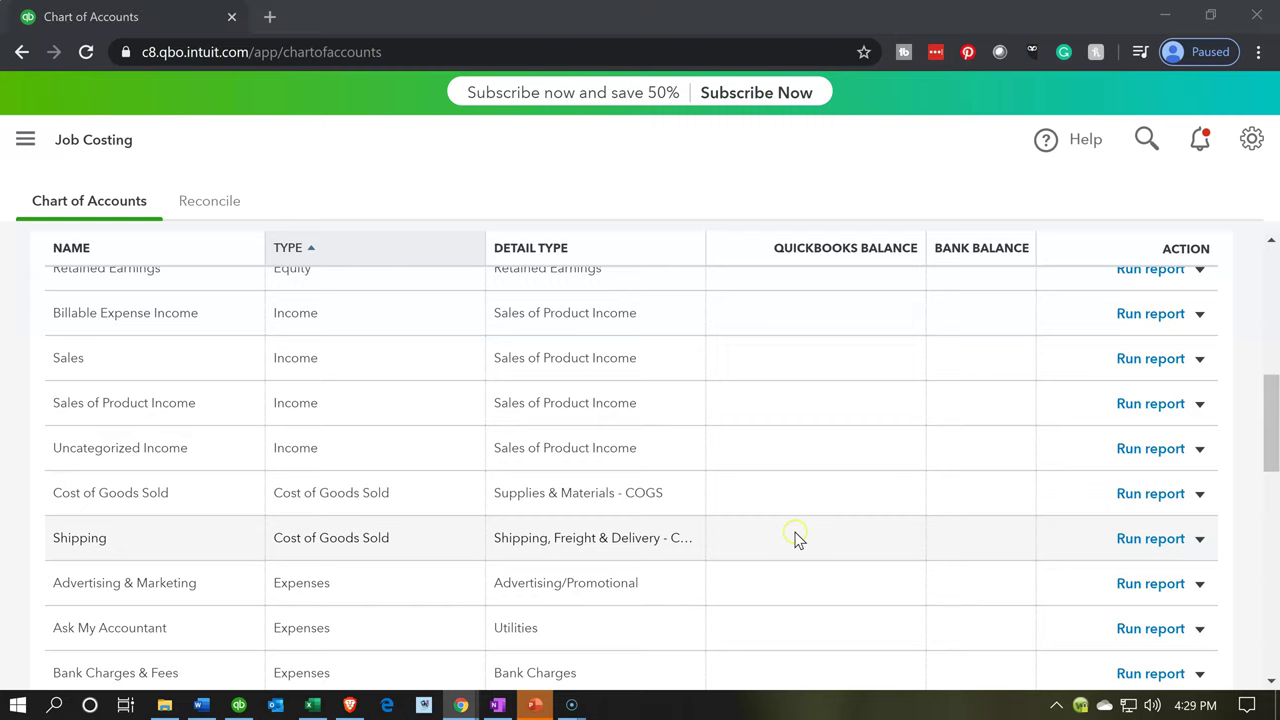
Start a new account with type Cost of Goods Sold and detail type Other Costs of Services - COS
scroll(795, 537, "up", 6)
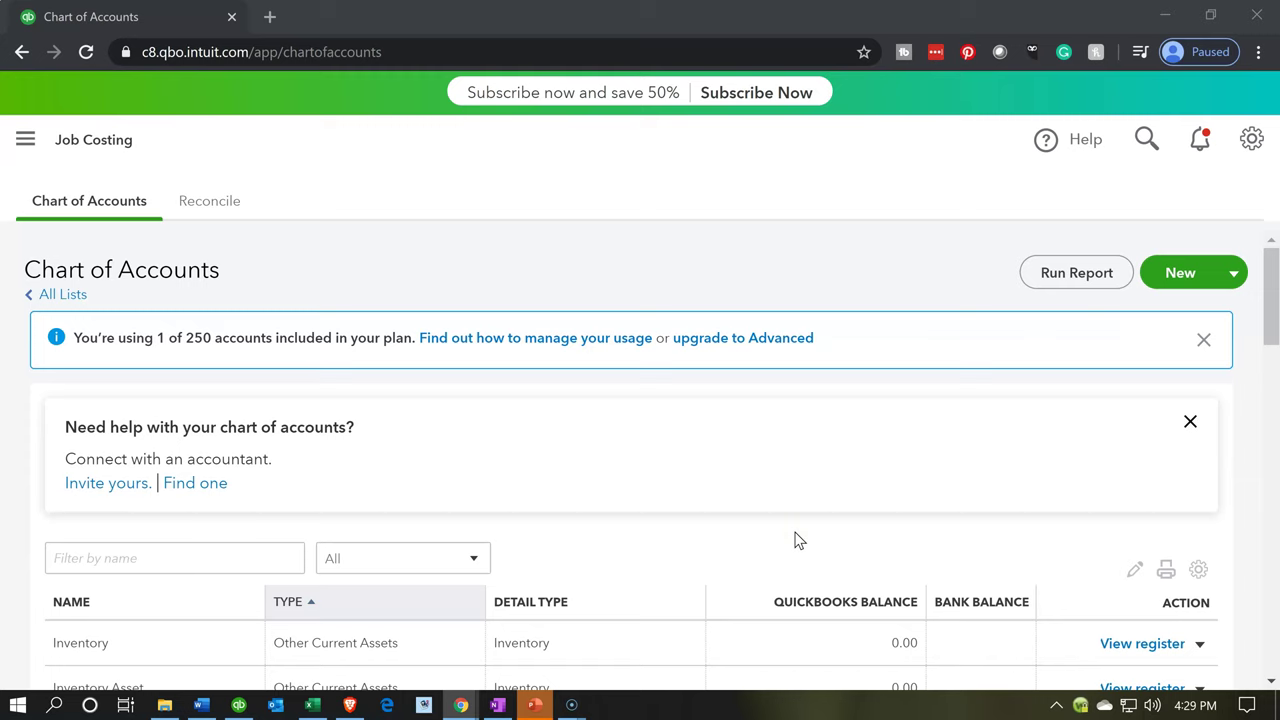
left_click(1163, 284)
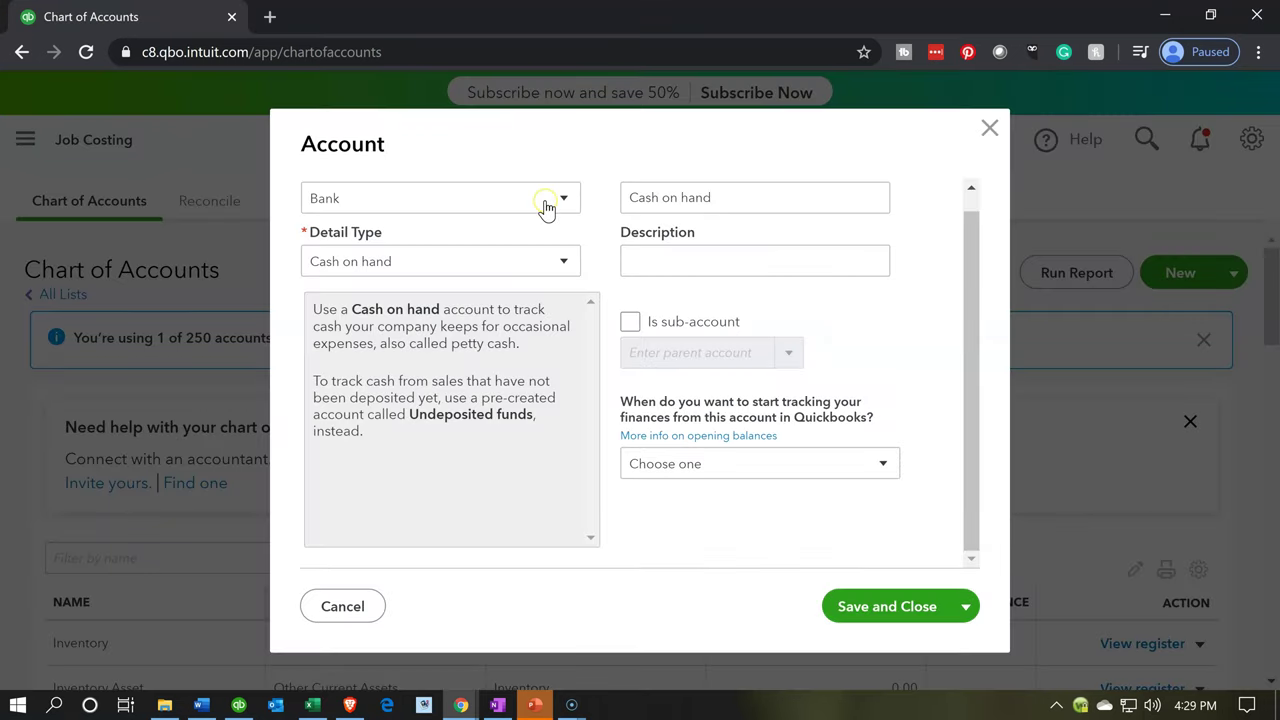
left_click(546, 207)
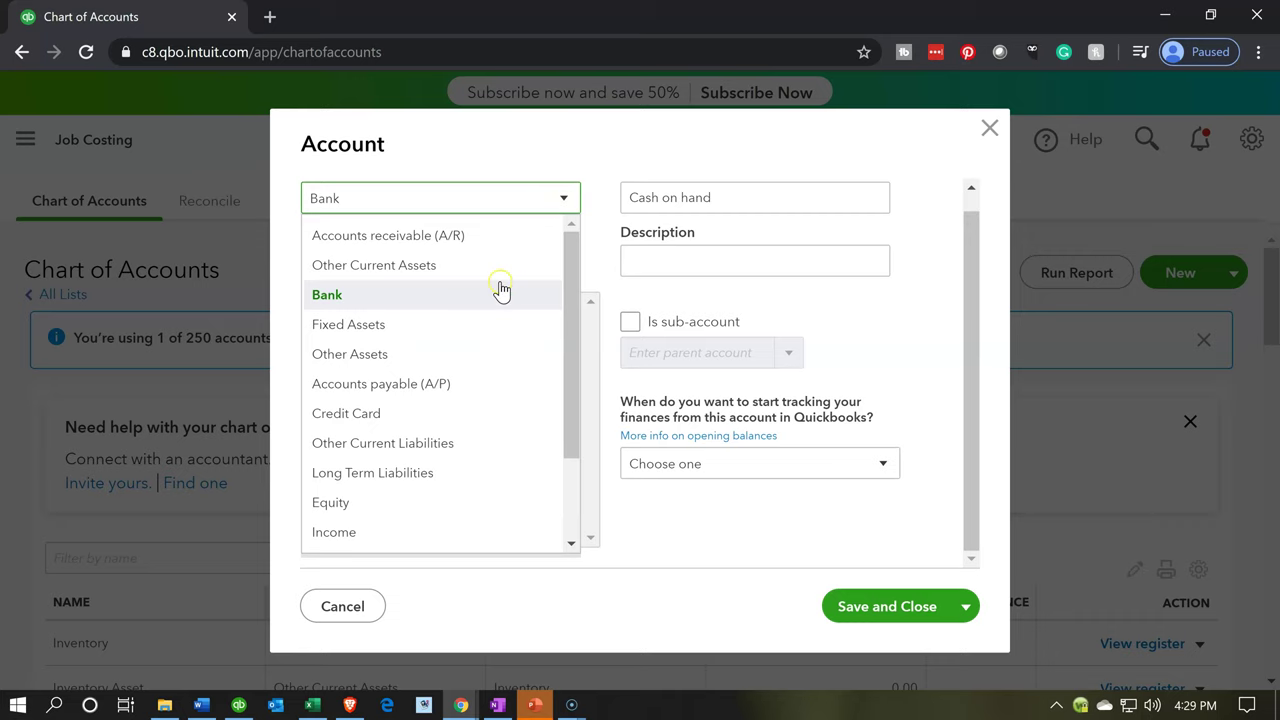
scroll(451, 388, "down", 3)
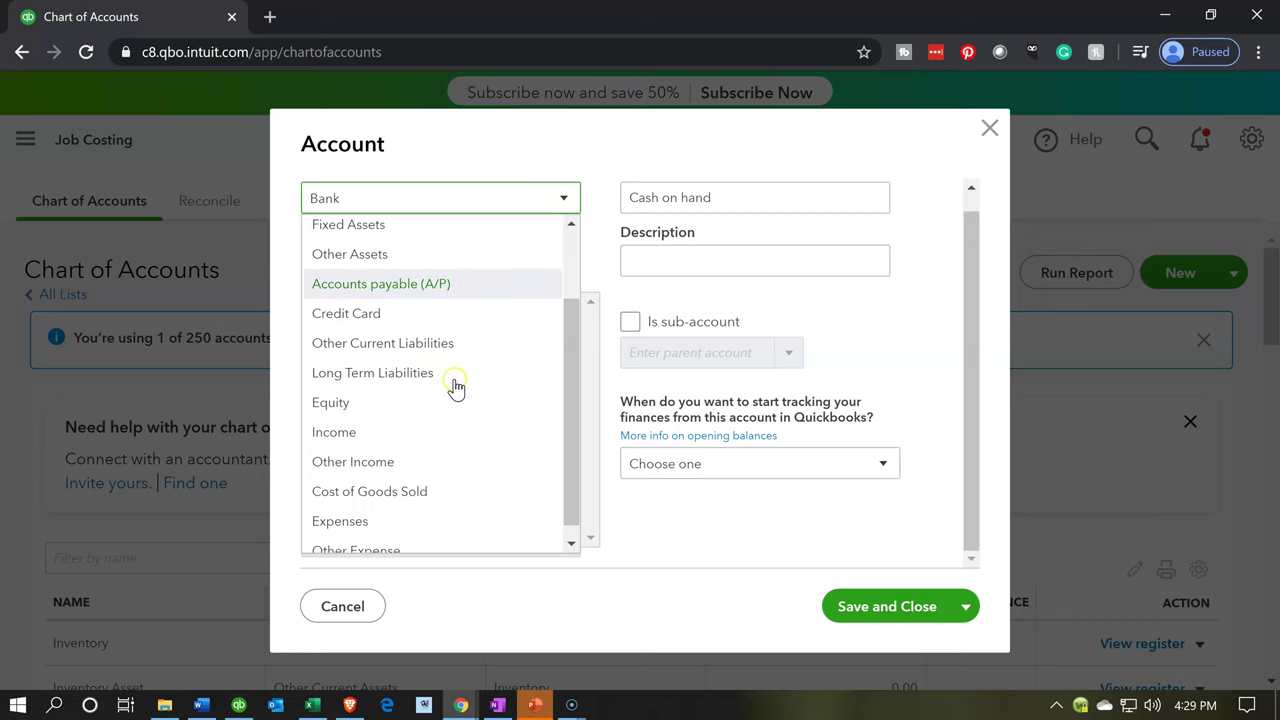
left_click(408, 478)
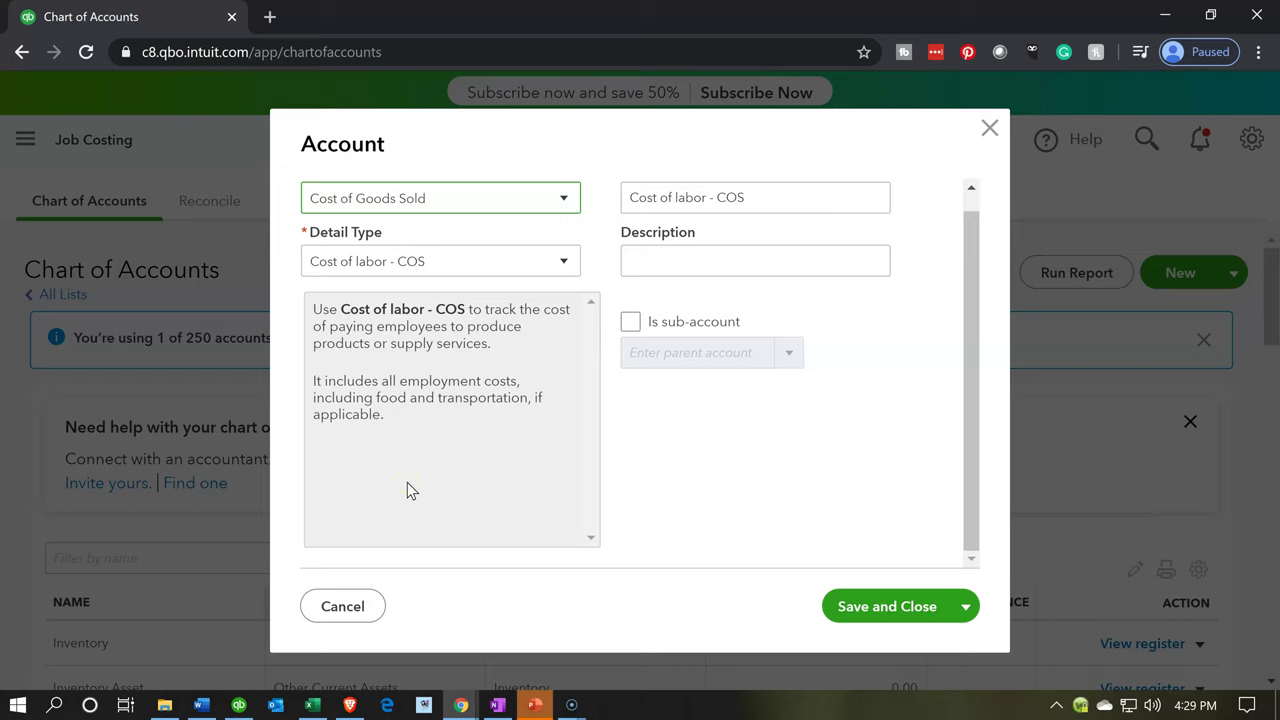
left_click(508, 265)
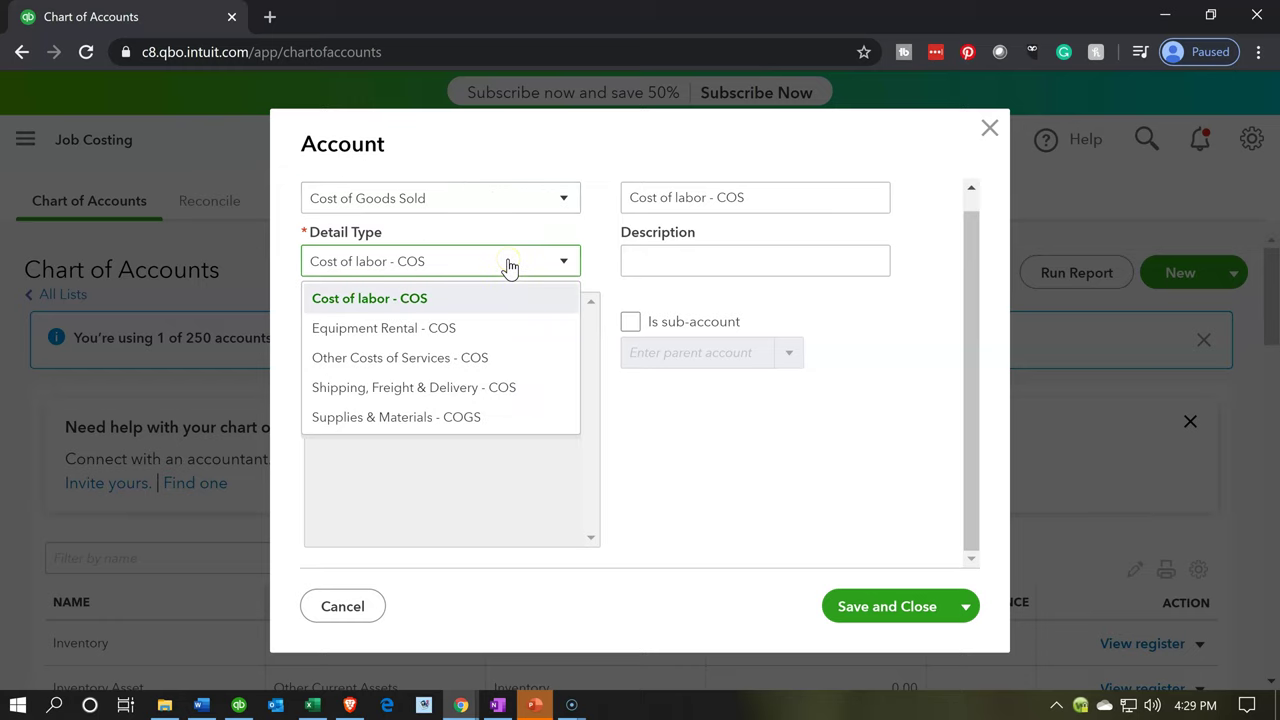
left_click(471, 373)
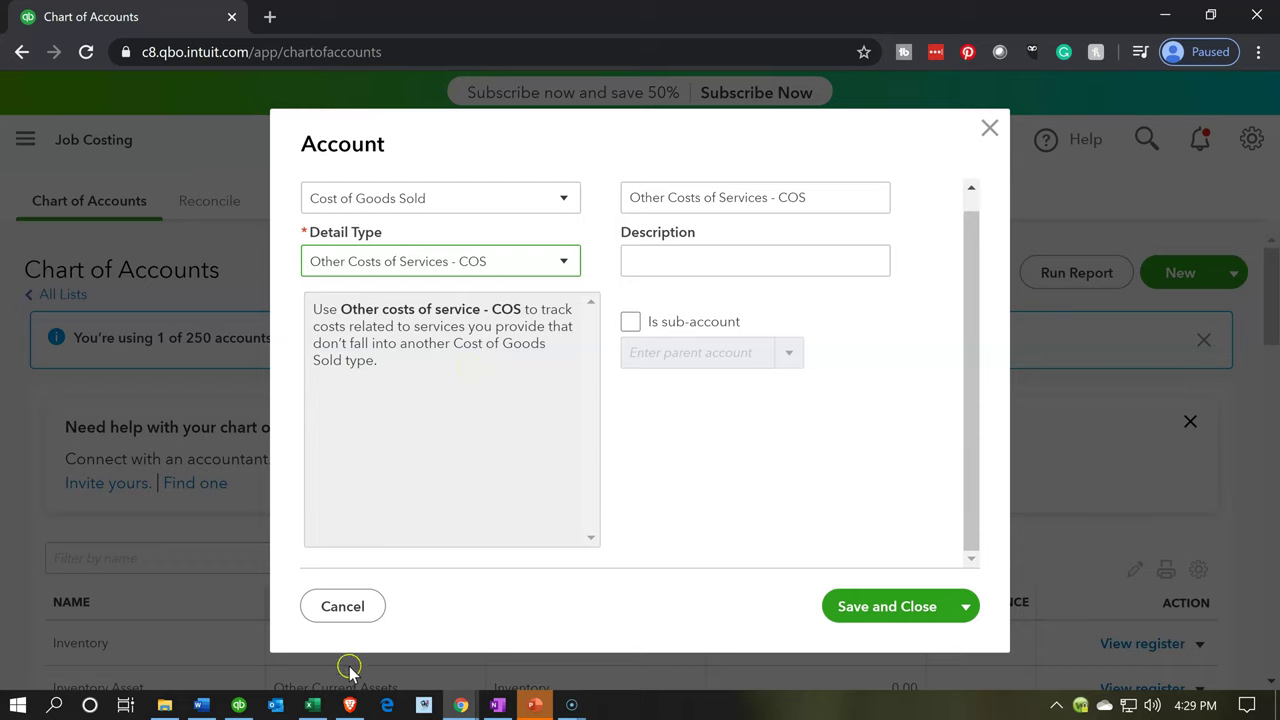
Name the new cost of goods sold account Materials, enter Materials as its description too, and save it
left_click(314, 705)
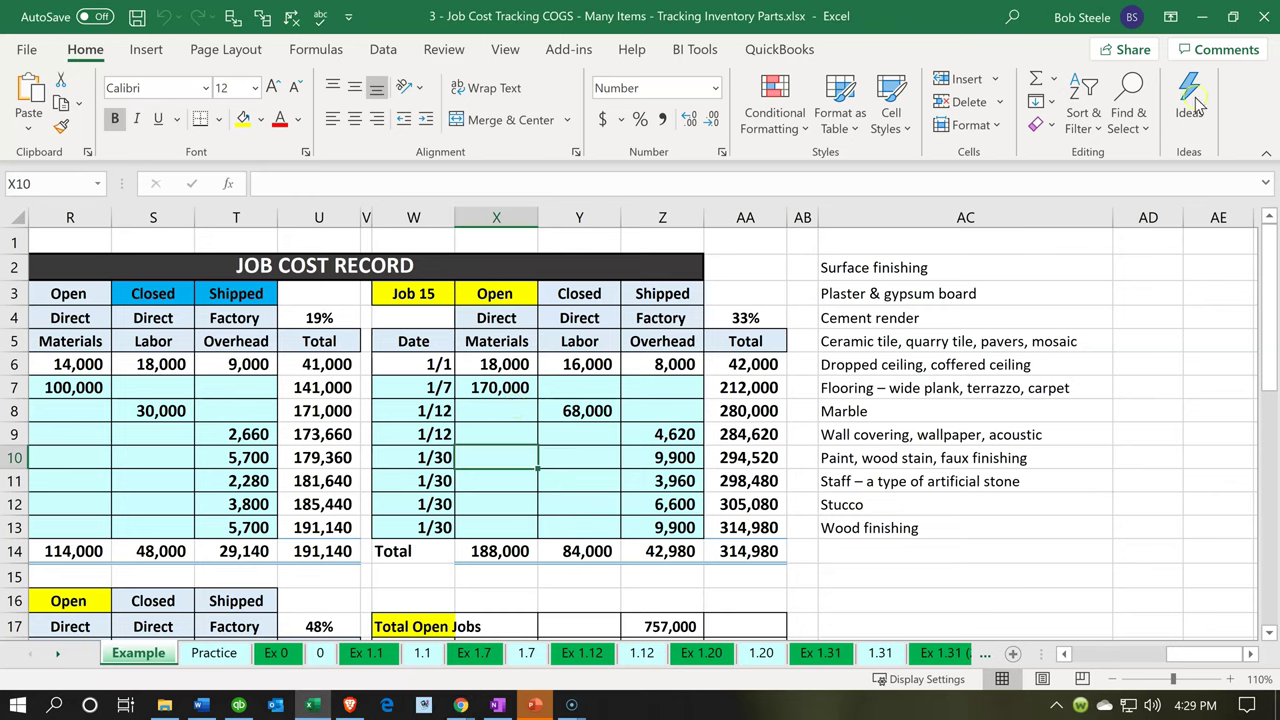
left_click(1203, 14)
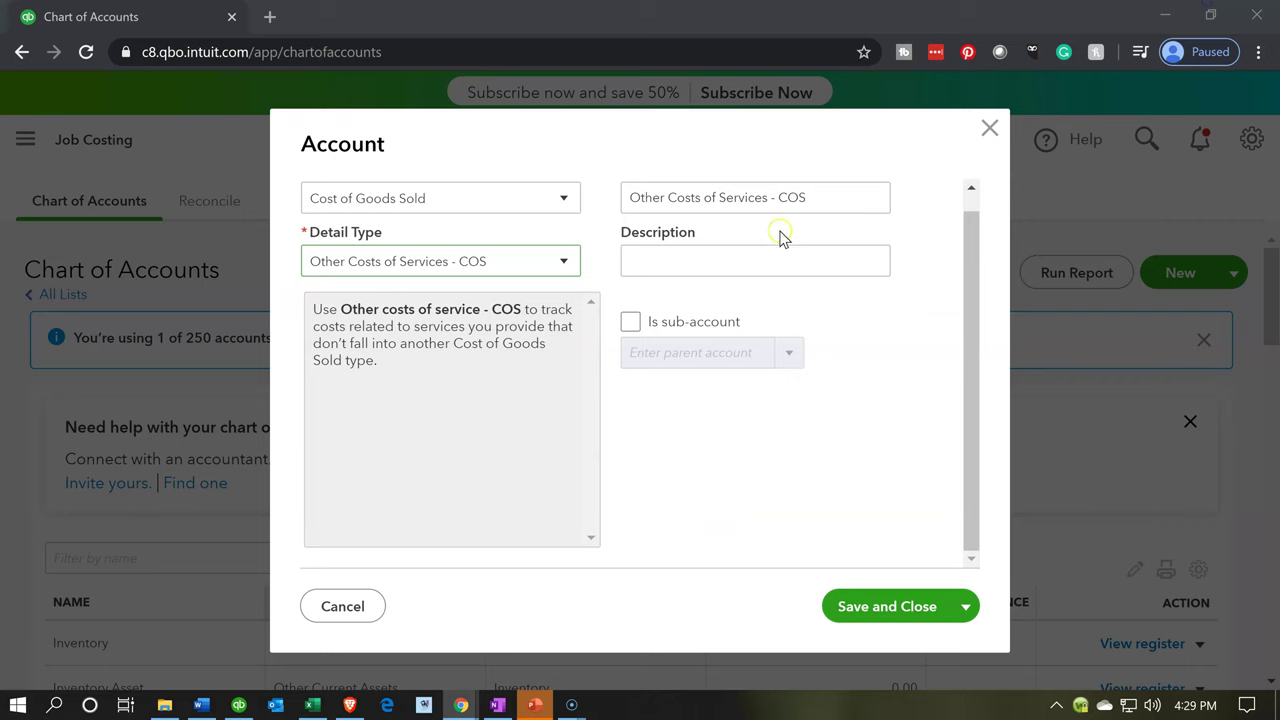
left_click(817, 197)
triple_click(636, 197)
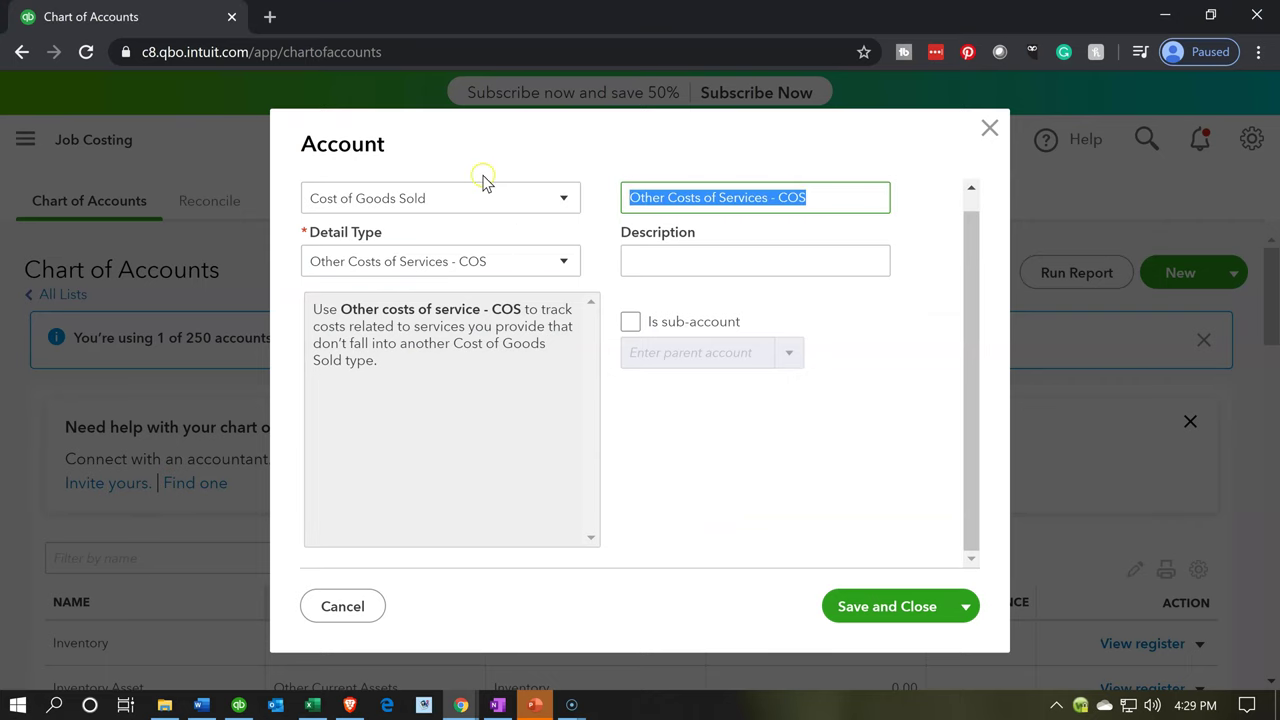
type("Materials")
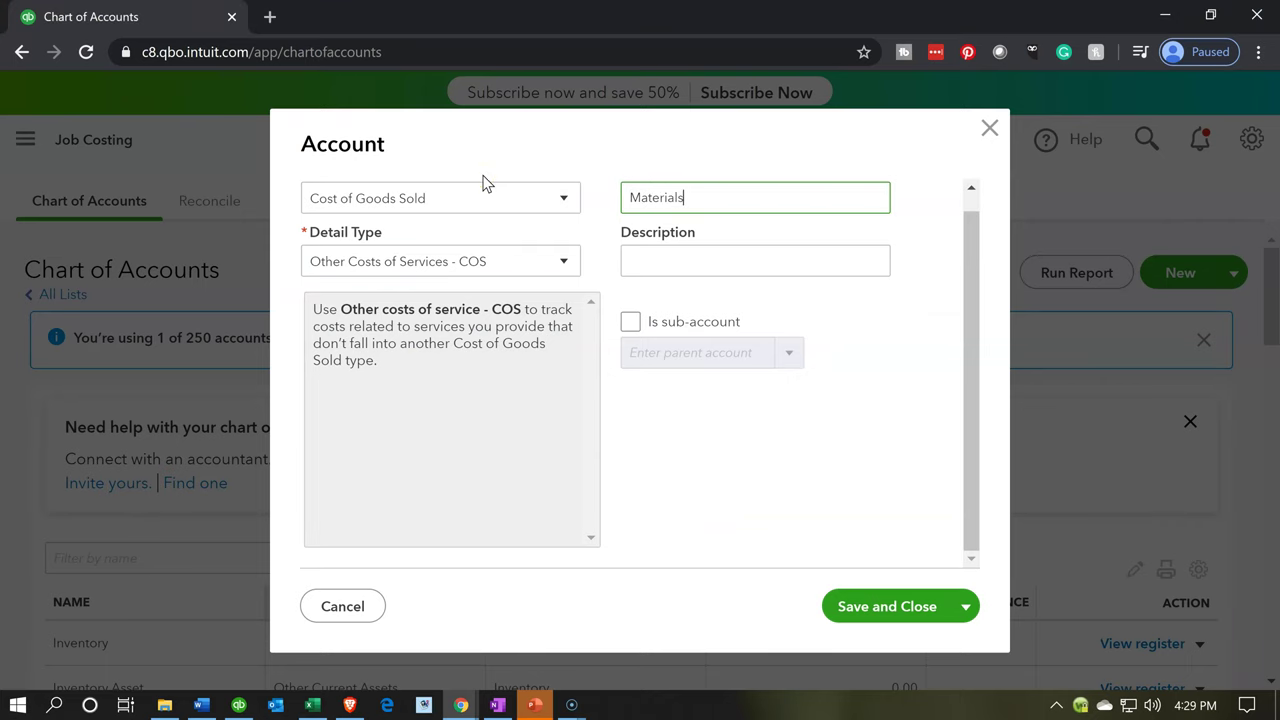
key("Tab")
type("Ma")
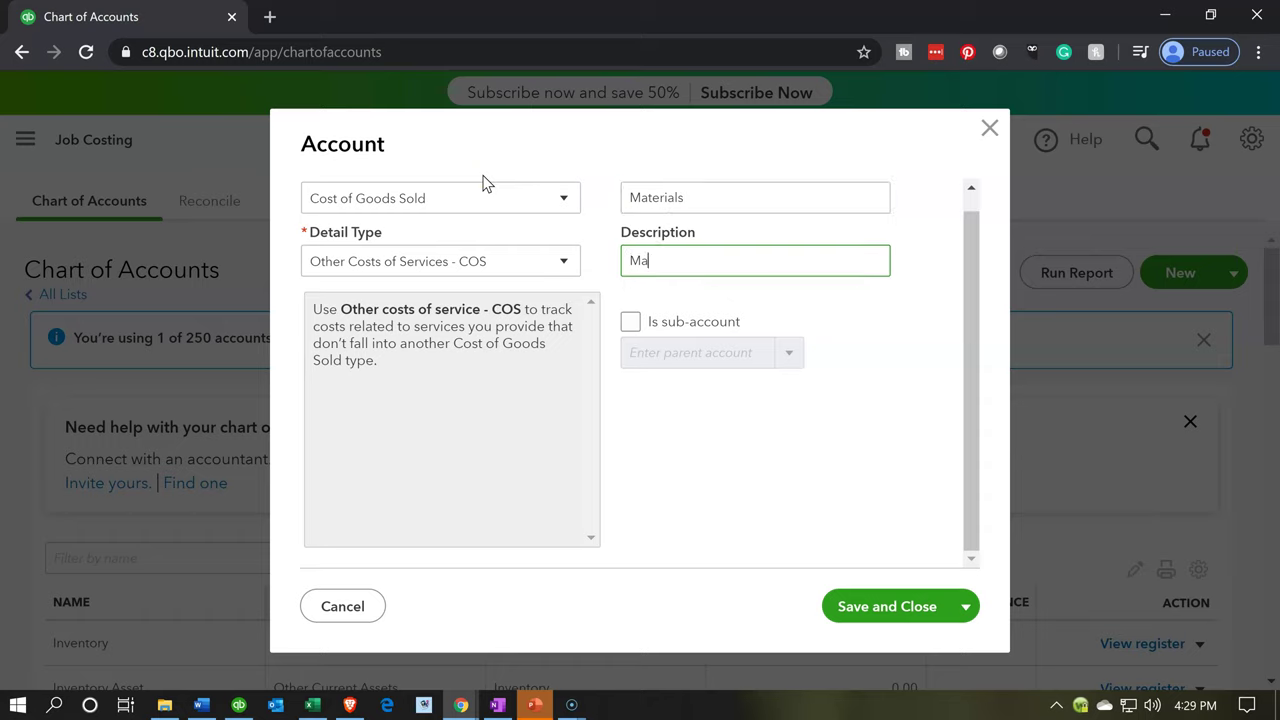
type("terials")
left_click(652, 399)
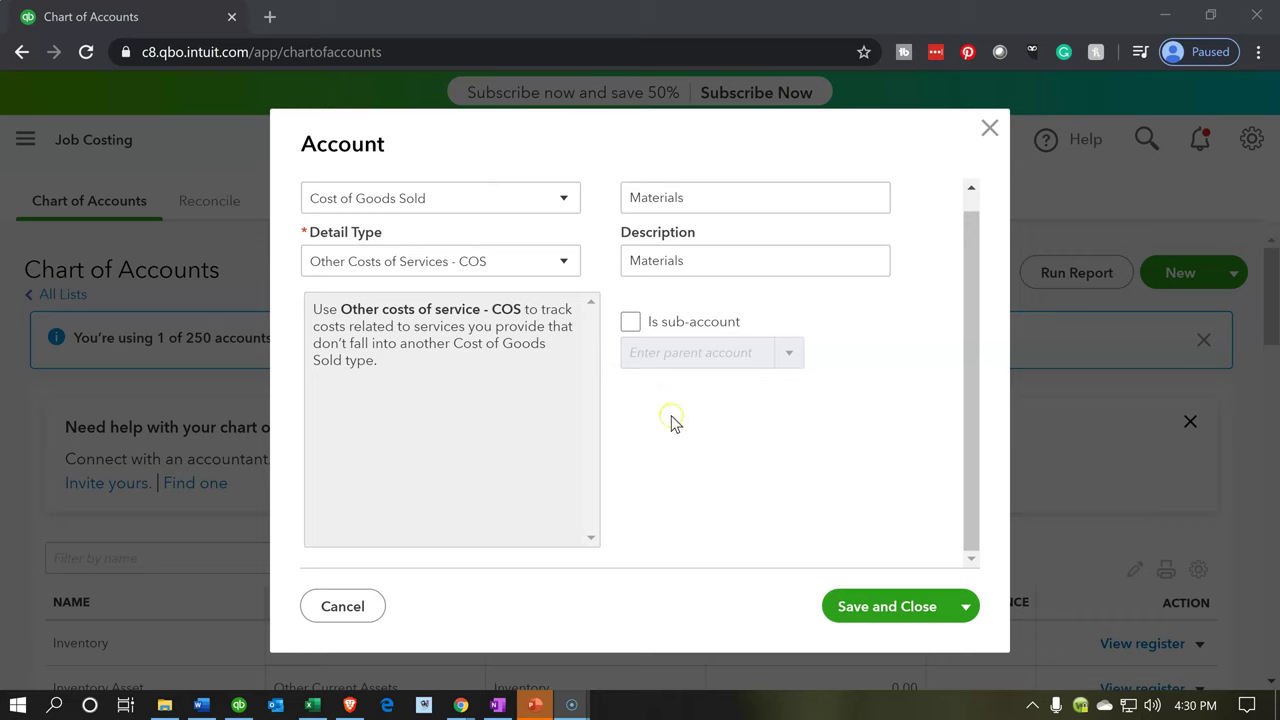
left_click(868, 604)
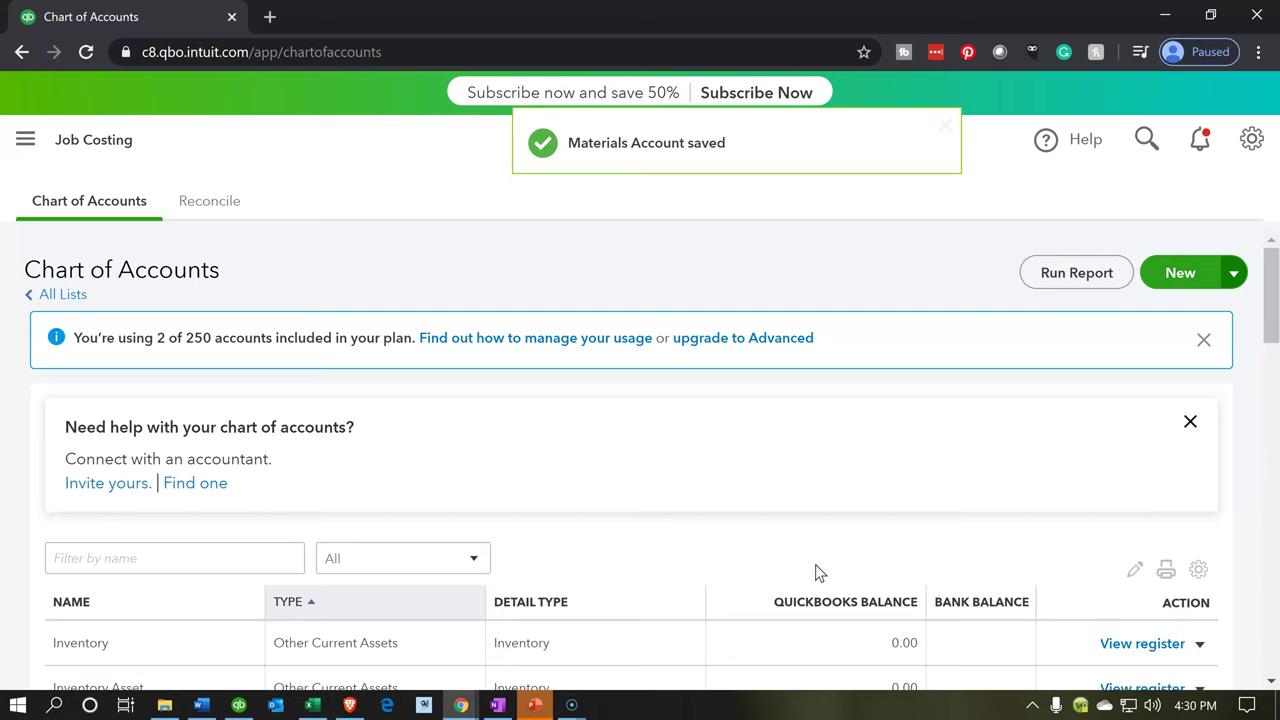
Start a second account with type Cost of Goods Sold and detail type Other Costs of Services - COS
left_click(1164, 279)
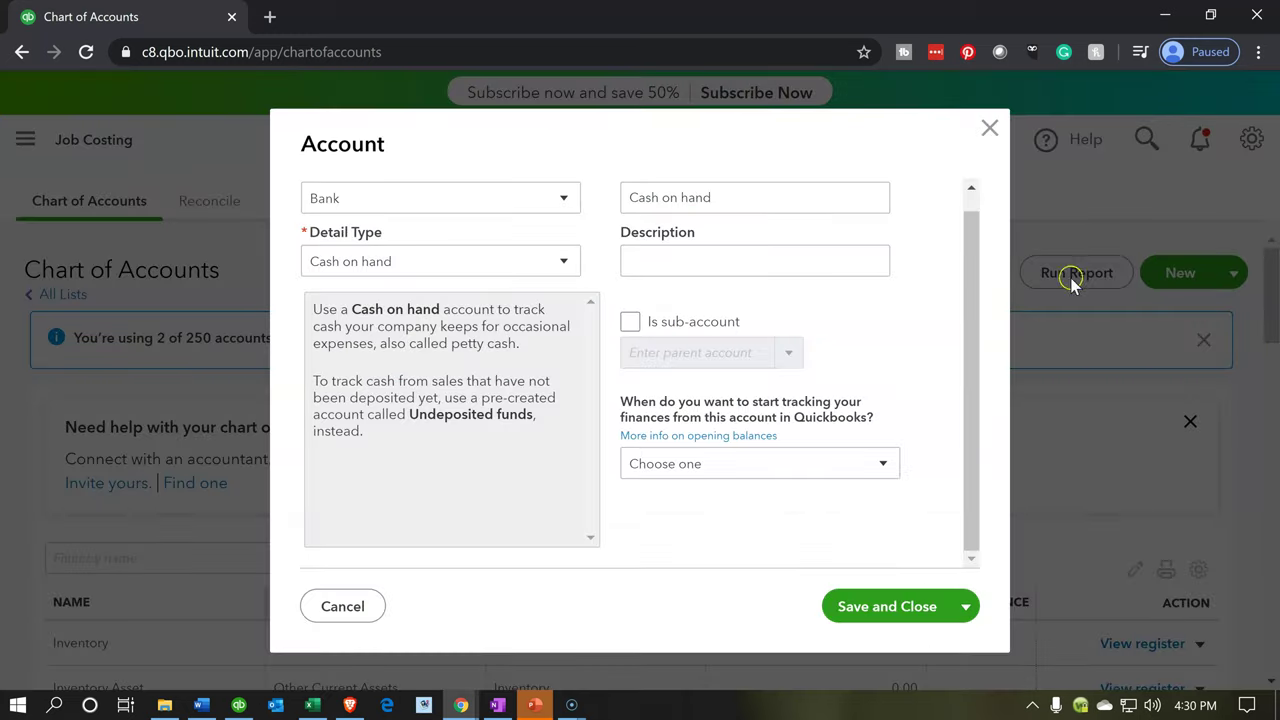
left_click(510, 208)
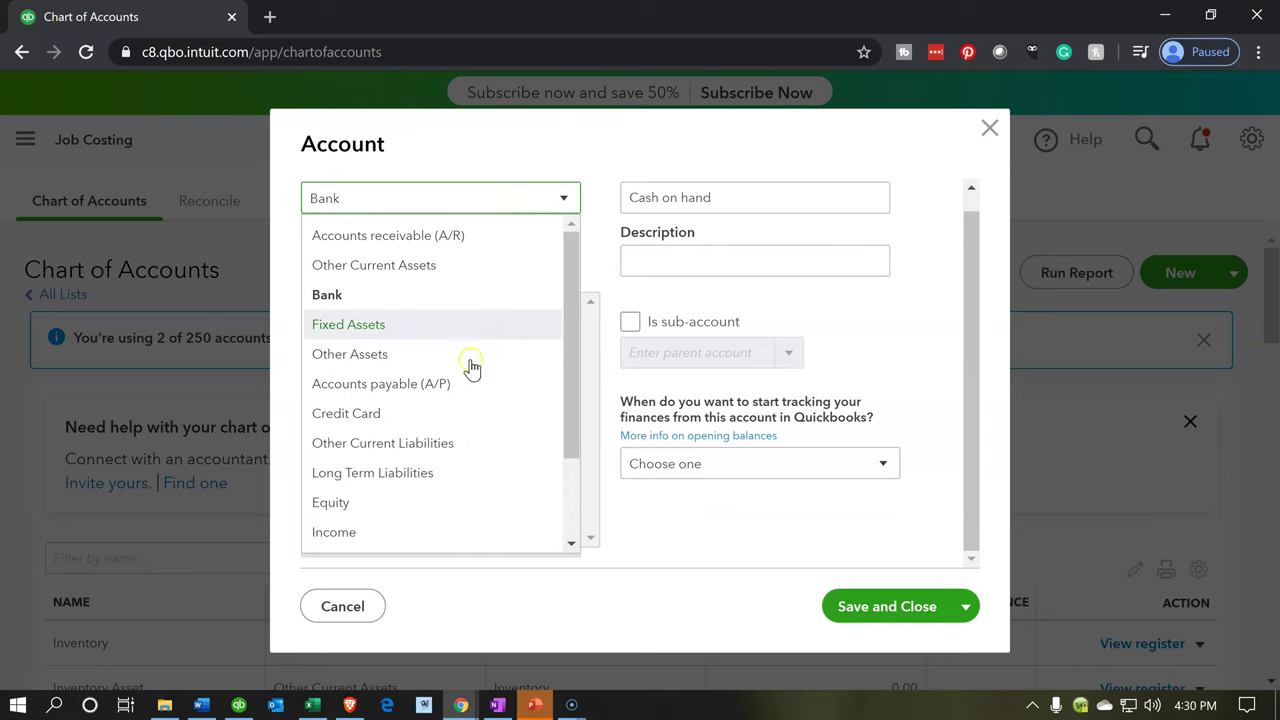
scroll(468, 407, "down", 2)
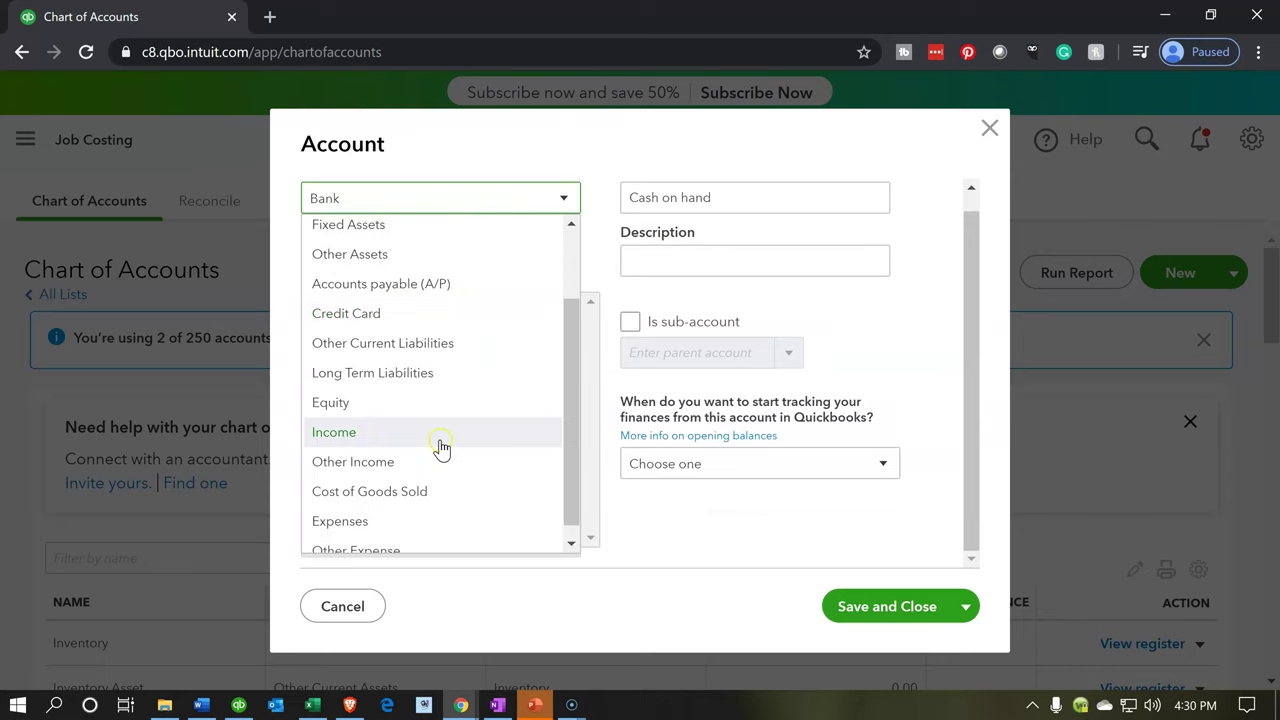
left_click(435, 491)
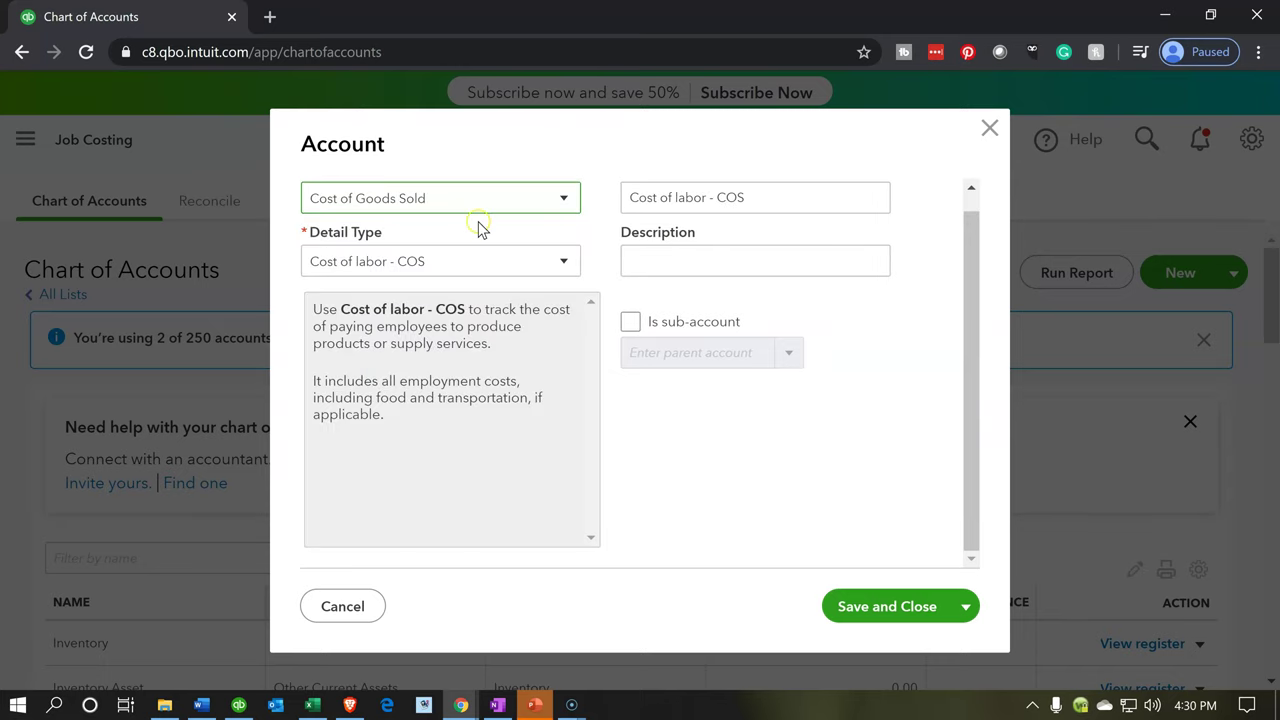
left_click(475, 258)
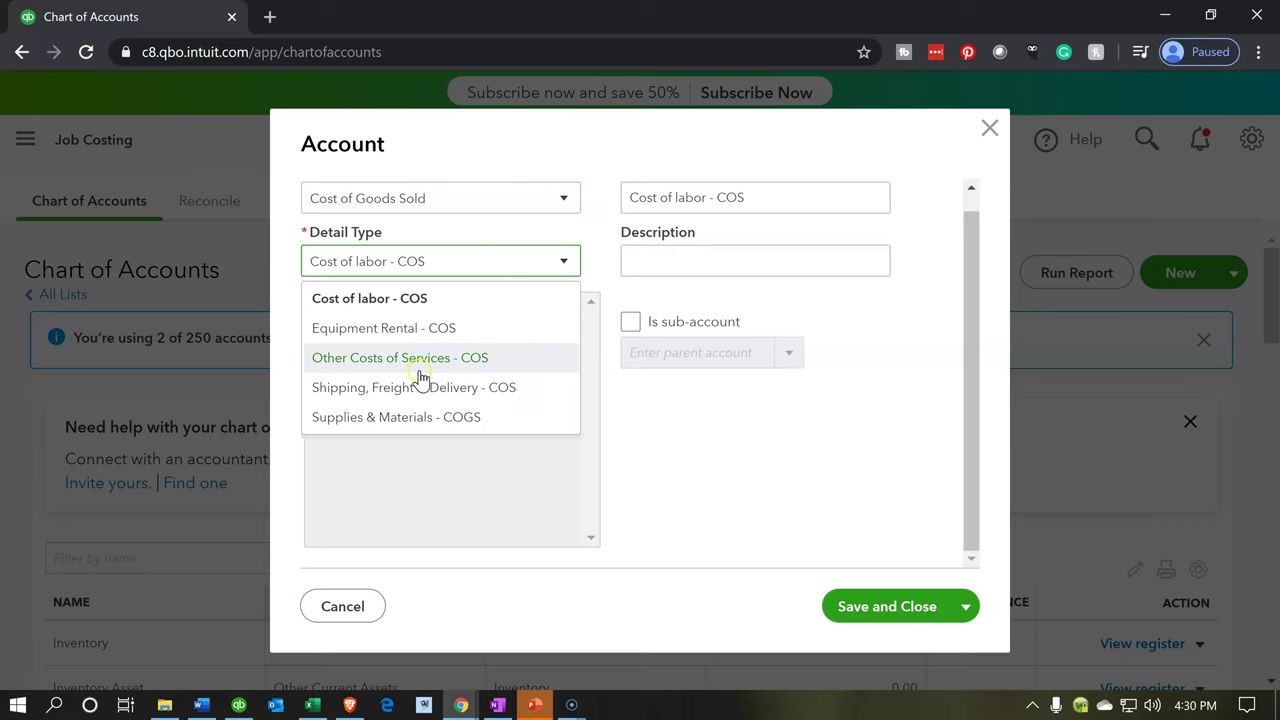
key("Return")
Name the account Labor, enter Labor as its description, and save it without making it a sub-account
left_click_drag(817, 195, 360, 148)
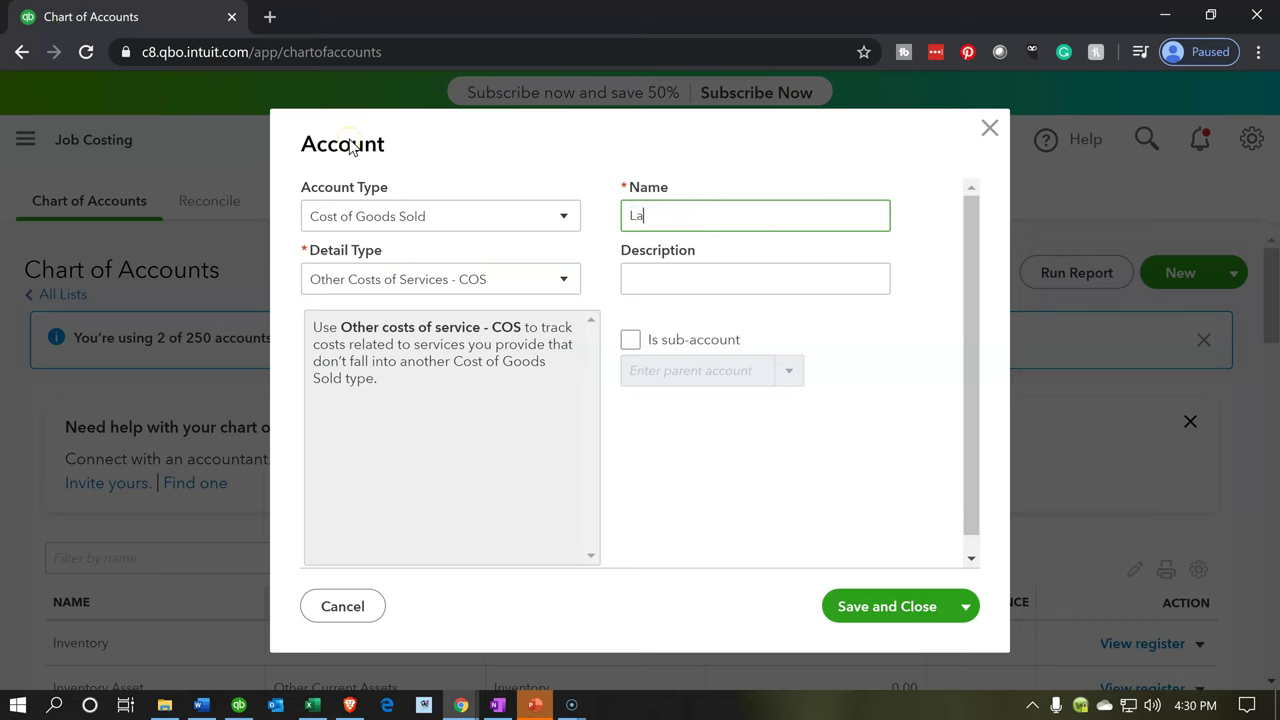
key("Tab")
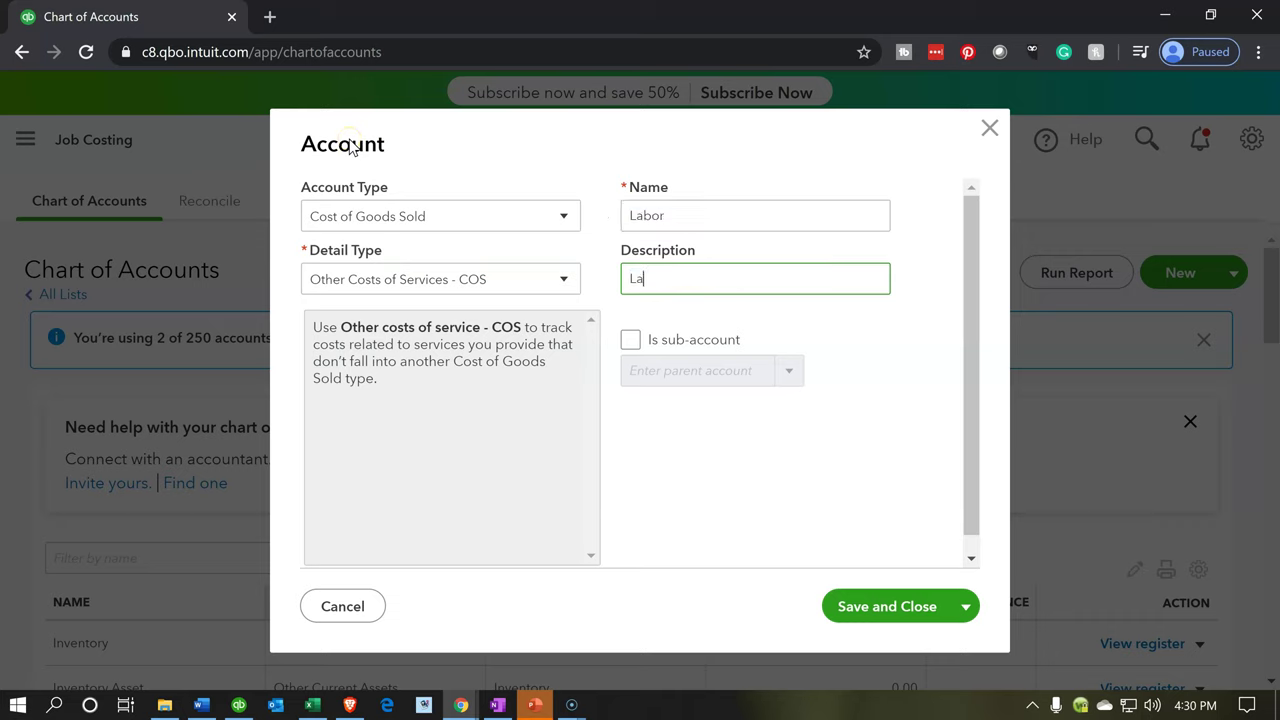
key("Tab")
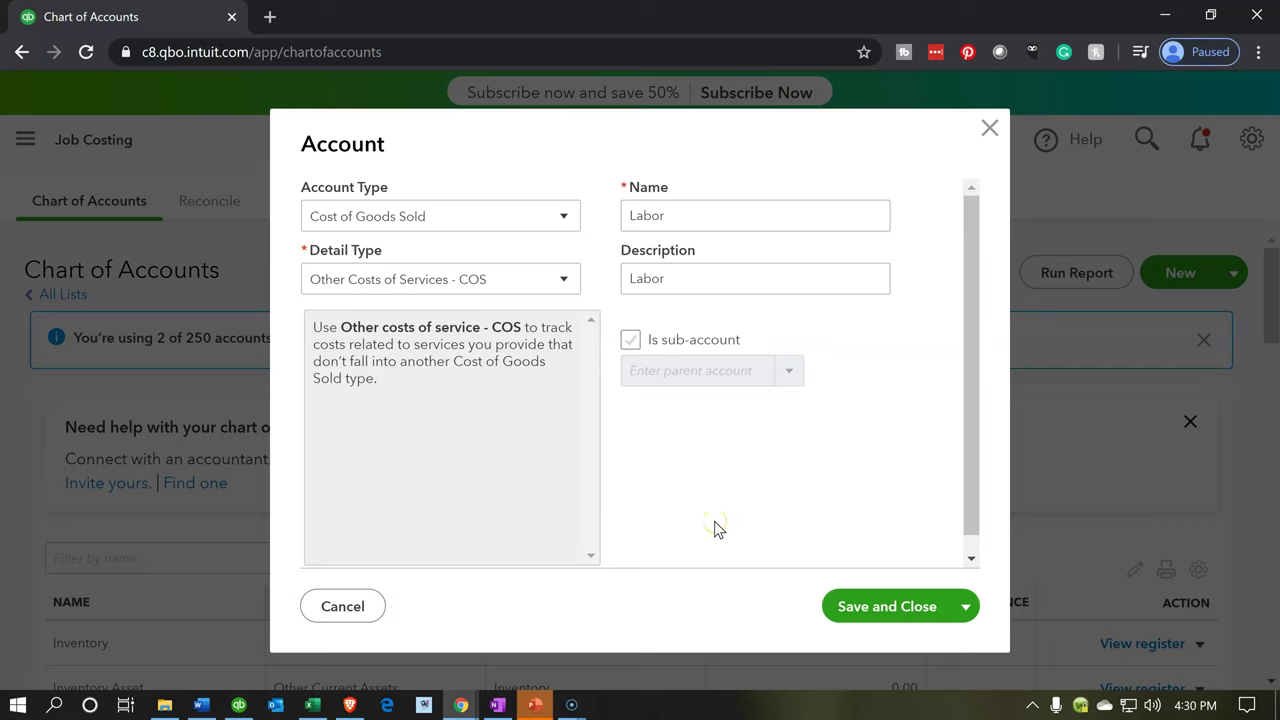
left_click(857, 610)
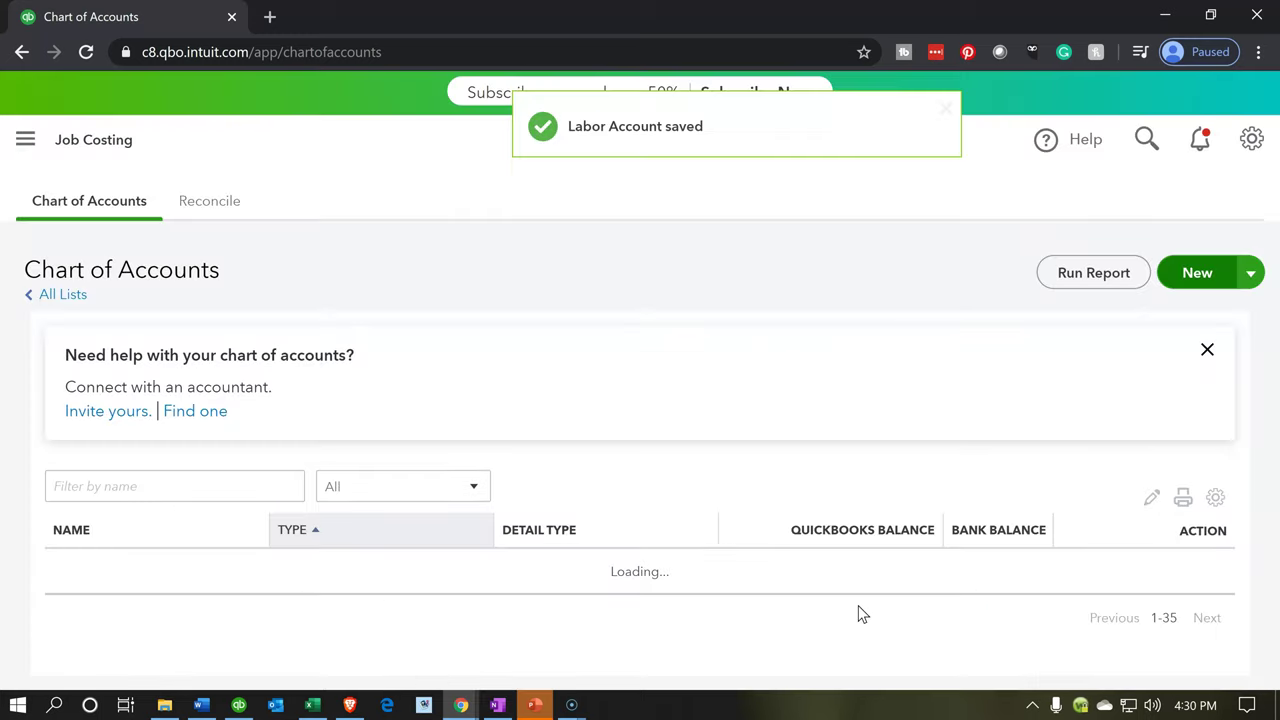
Start a third account with type Cost of Goods Sold and detail type Other Costs of Services - COS
left_click(700, 567)
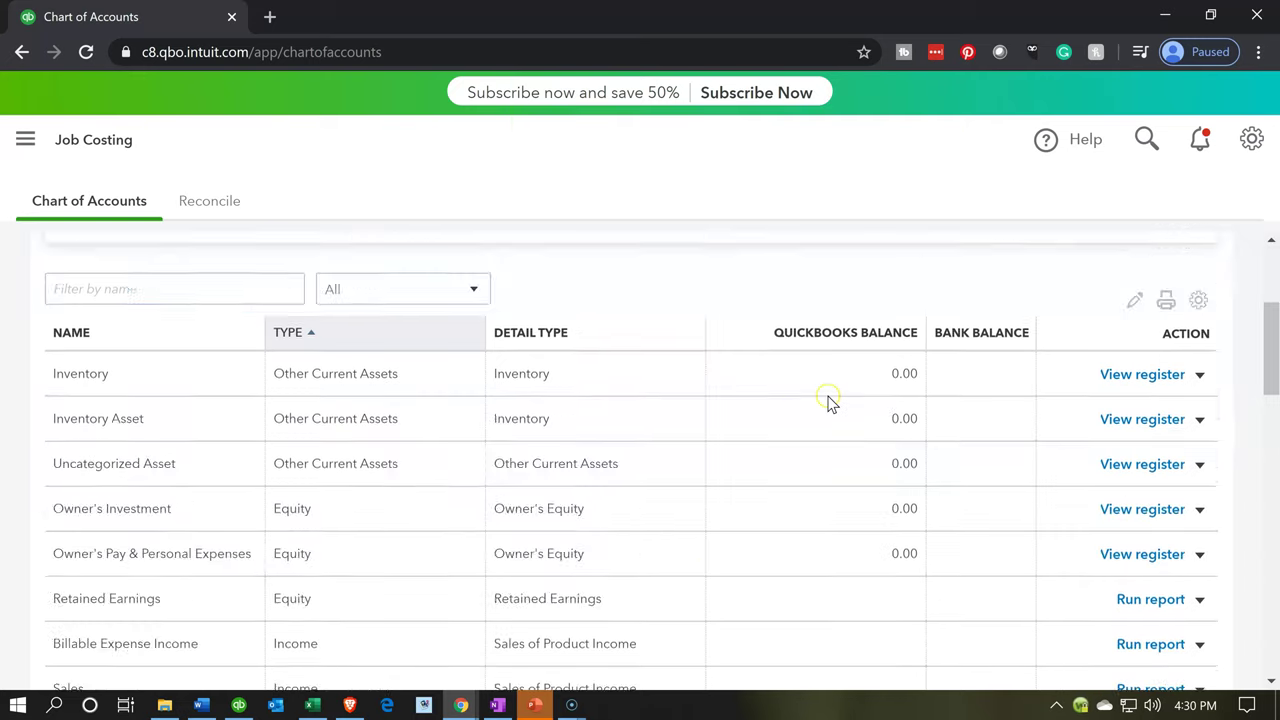
scroll(926, 366, "down", 7)
left_click(660, 500)
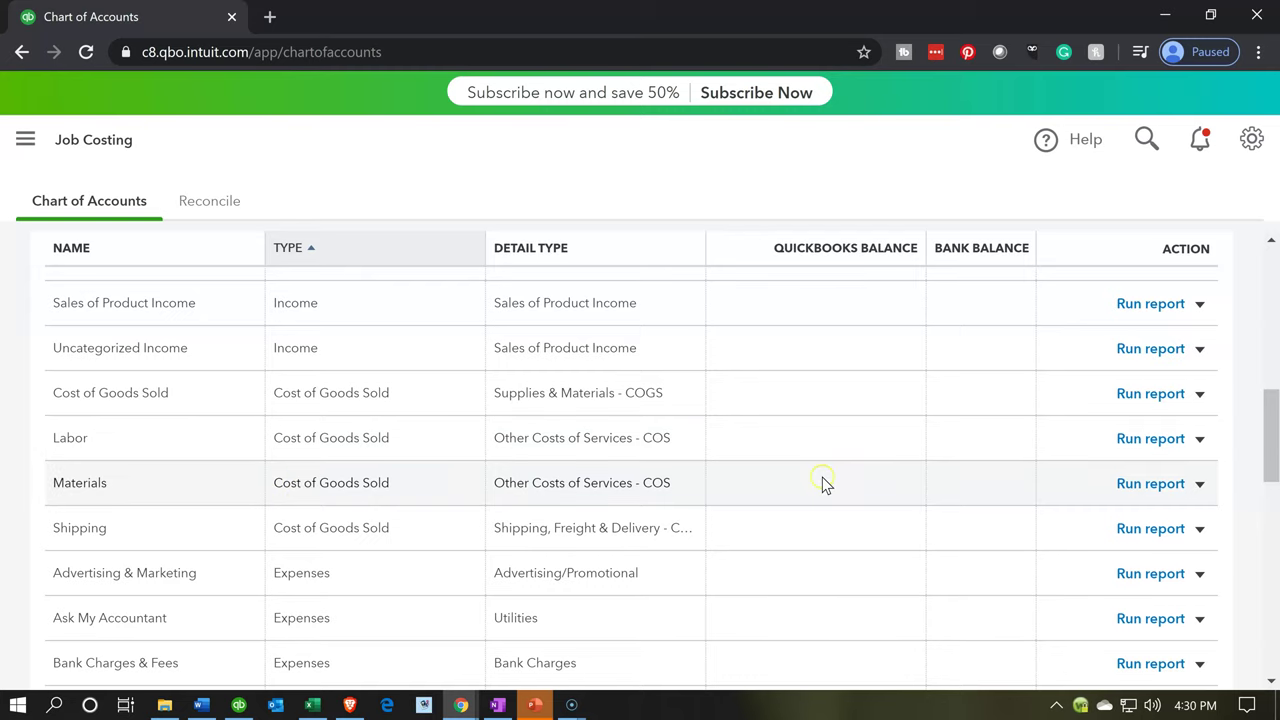
scroll(823, 483, "up", 7)
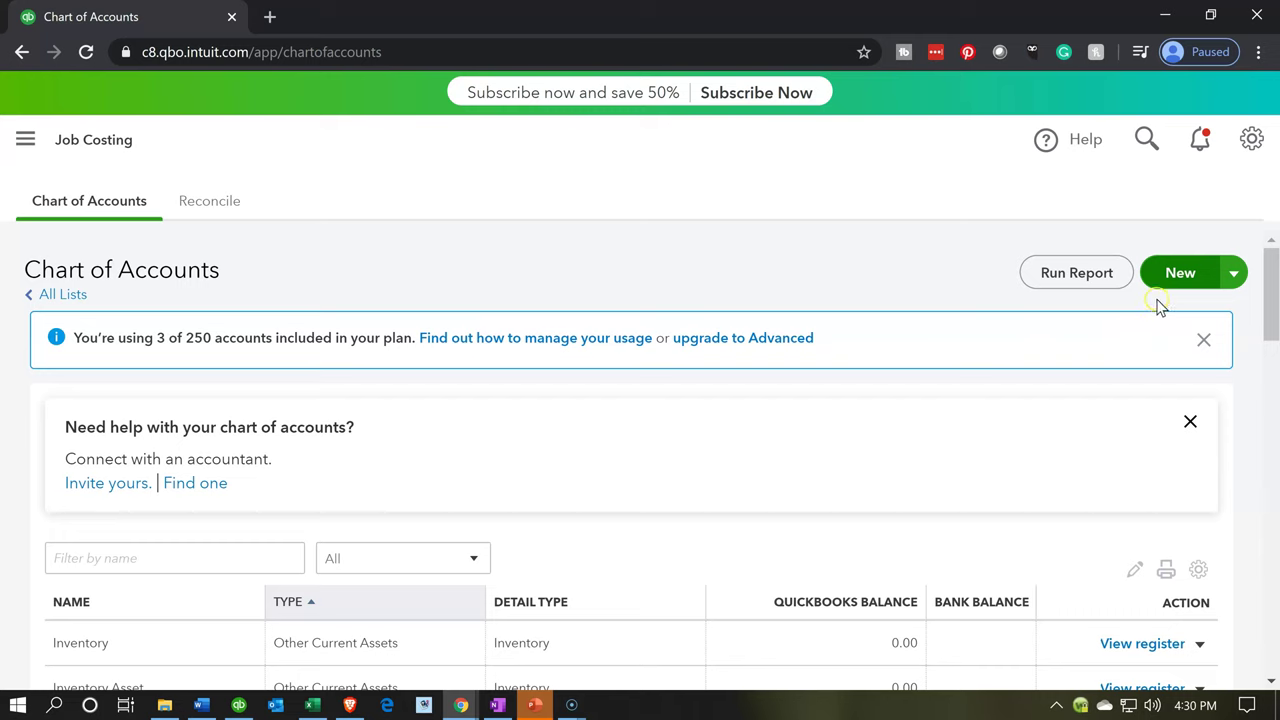
left_click(1168, 279)
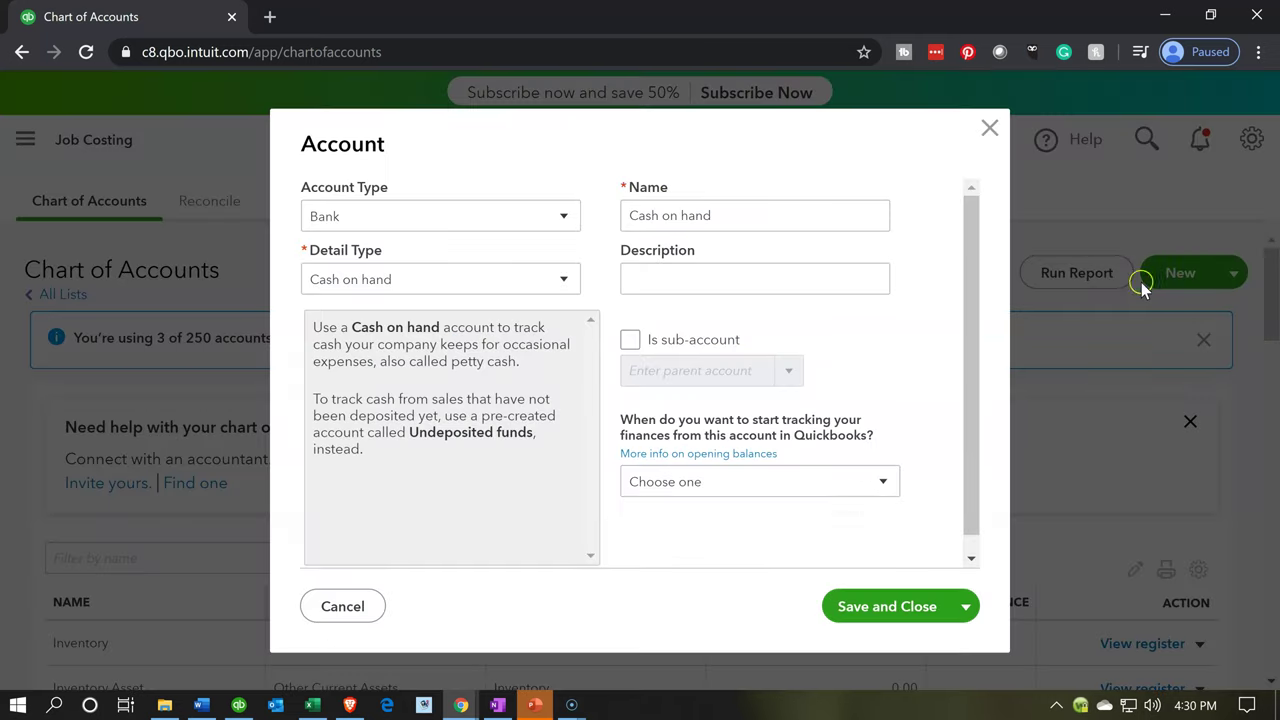
left_click(491, 216)
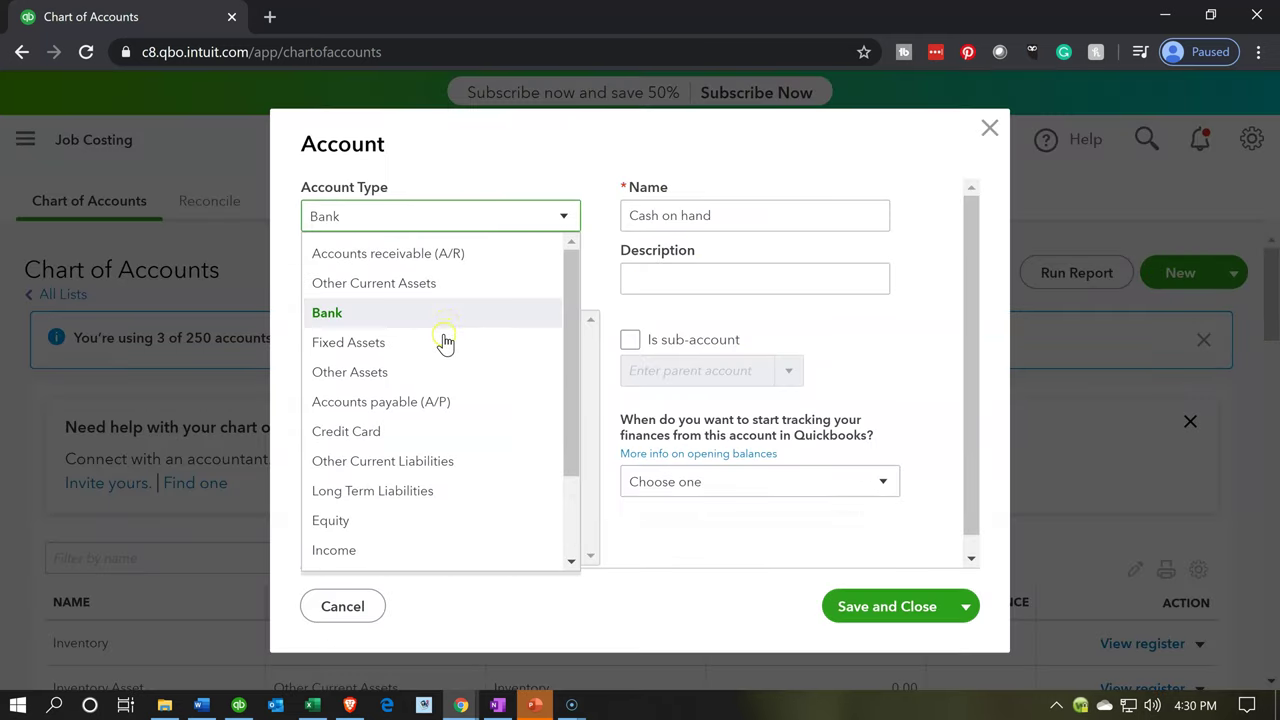
scroll(443, 343, "down", 2)
left_click(398, 500)
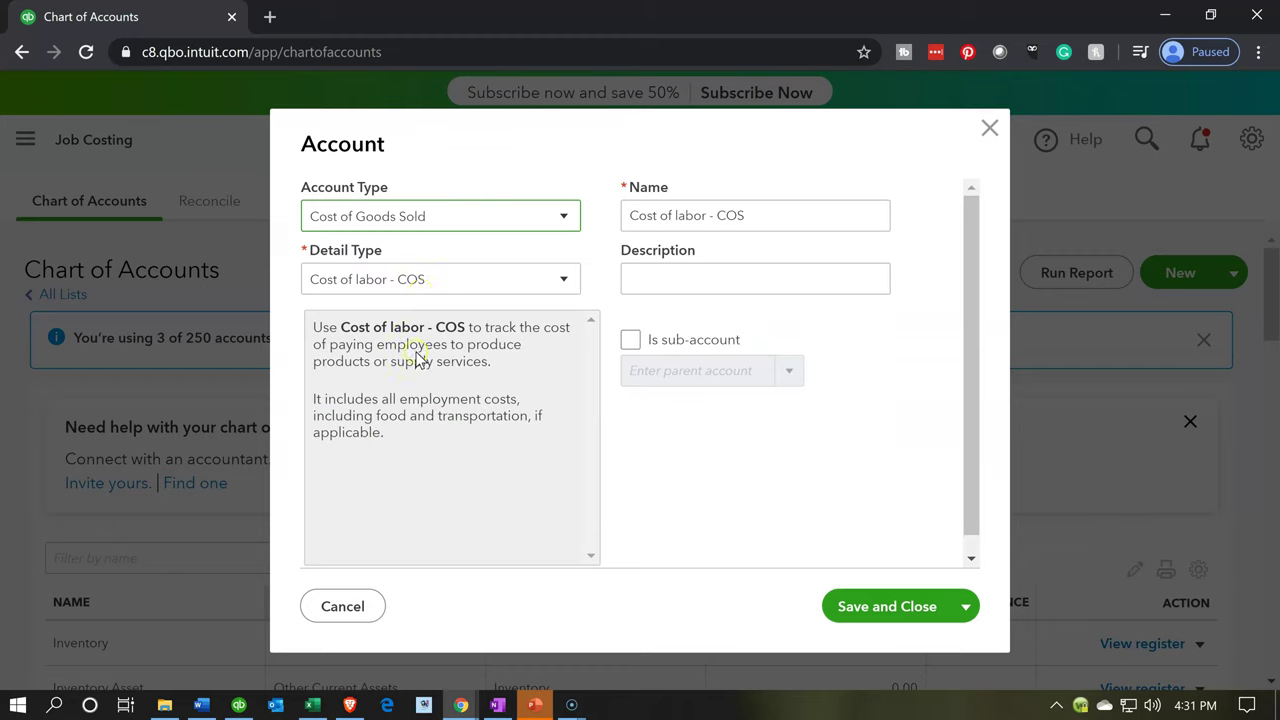
left_click(443, 289)
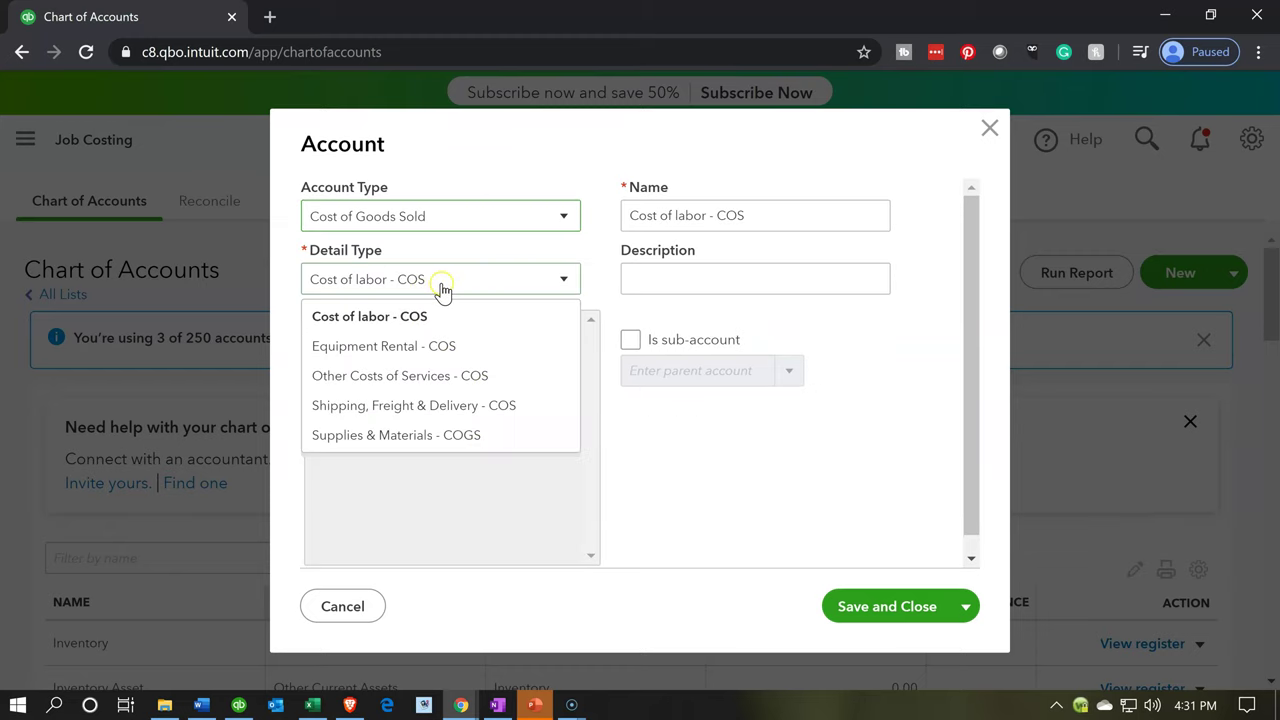
left_click(397, 376)
Name the account Overhead, copy that name into the description, and save the account
triple_click(800, 215)
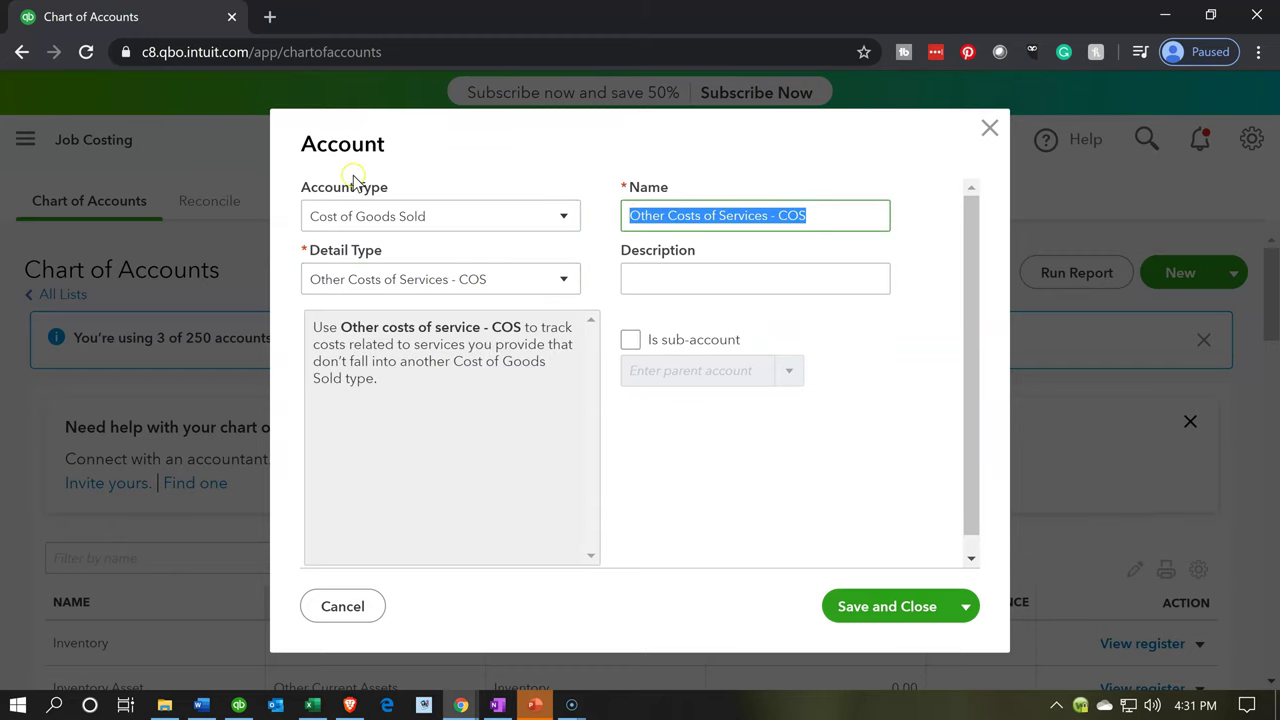
type("Overhead")
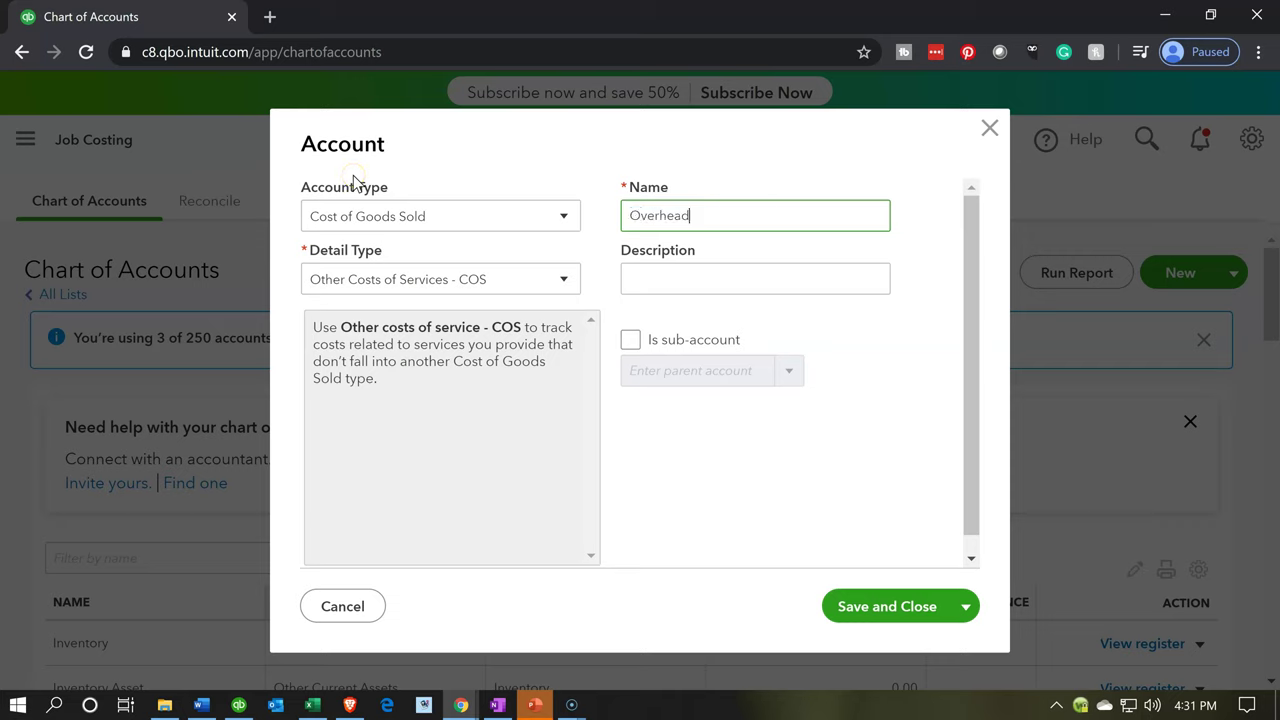
key("shift+Left")
key("shift+Left")
key("shift+Left")
key("shift+Left")
key("shift+Left")
key("shift+Left")
key("shift+Left")
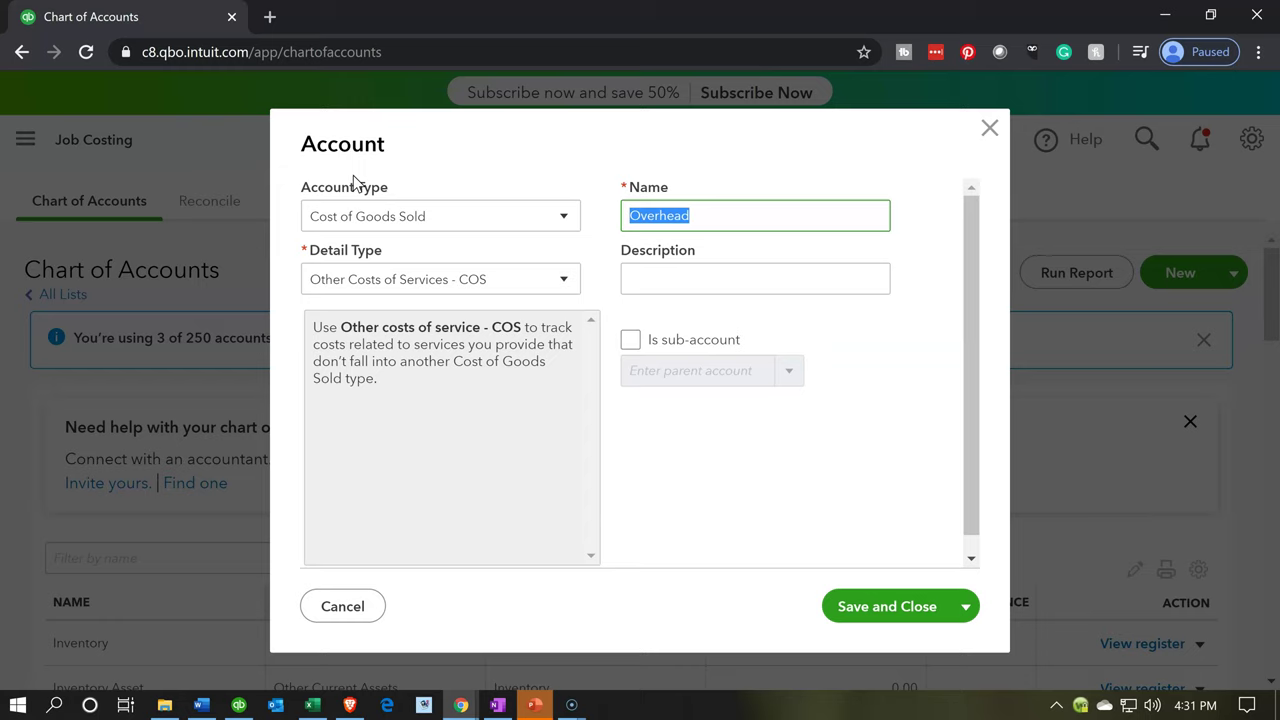
key("ctrl+c")
key("Tab")
key("ctrl+v")
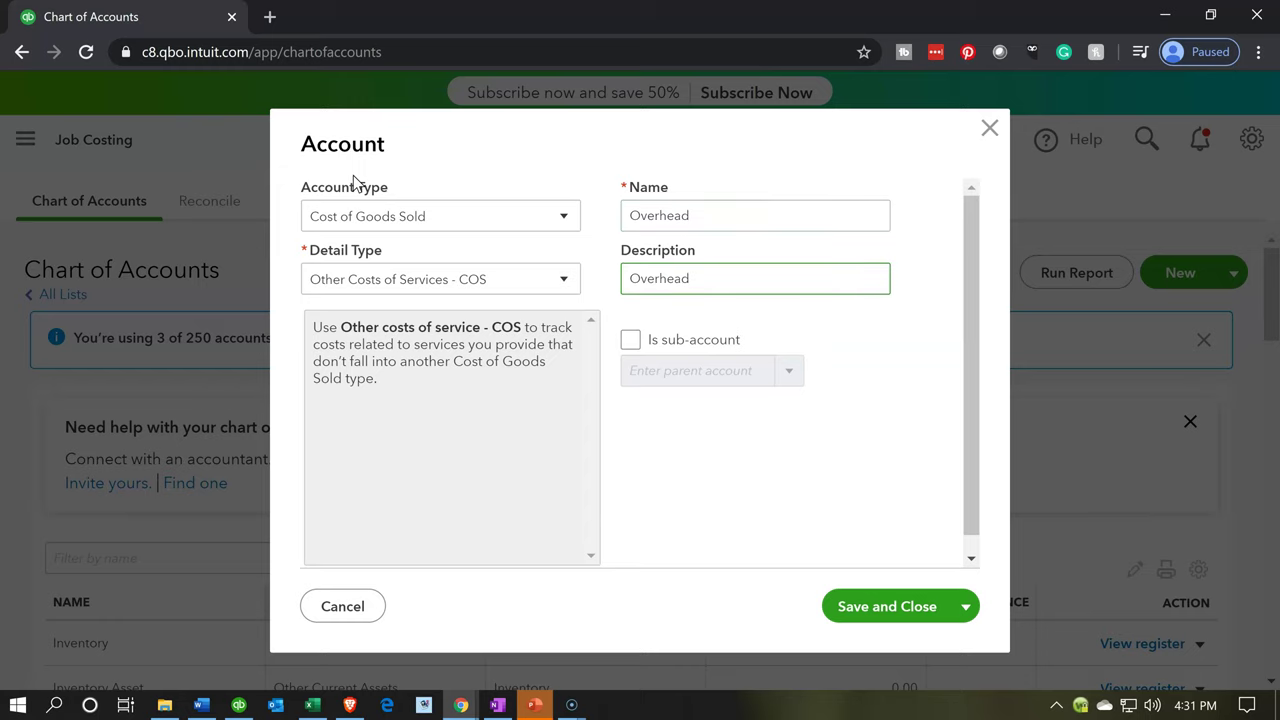
left_click(872, 609)
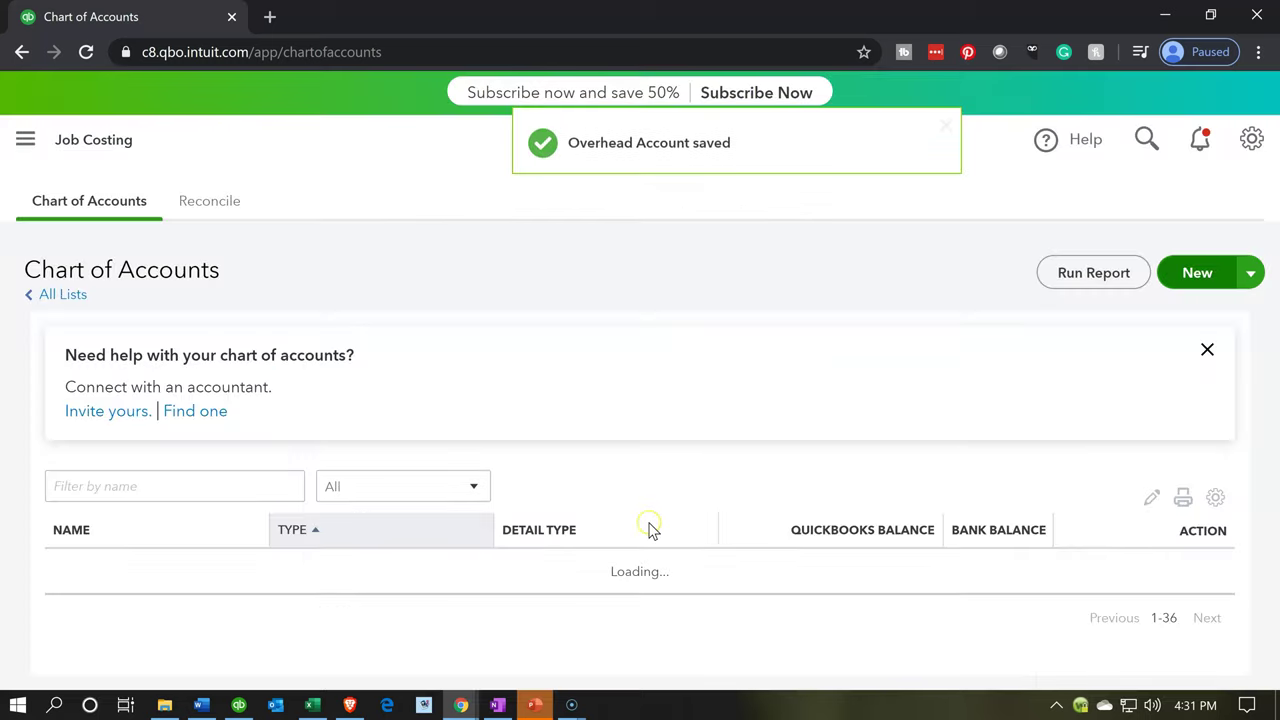
Switch to the job cost workbook in Excel and review the construction items from Surface finishing to Wood finishing
scroll(648, 530, "down", 4)
scroll(645, 530, "down", 3)
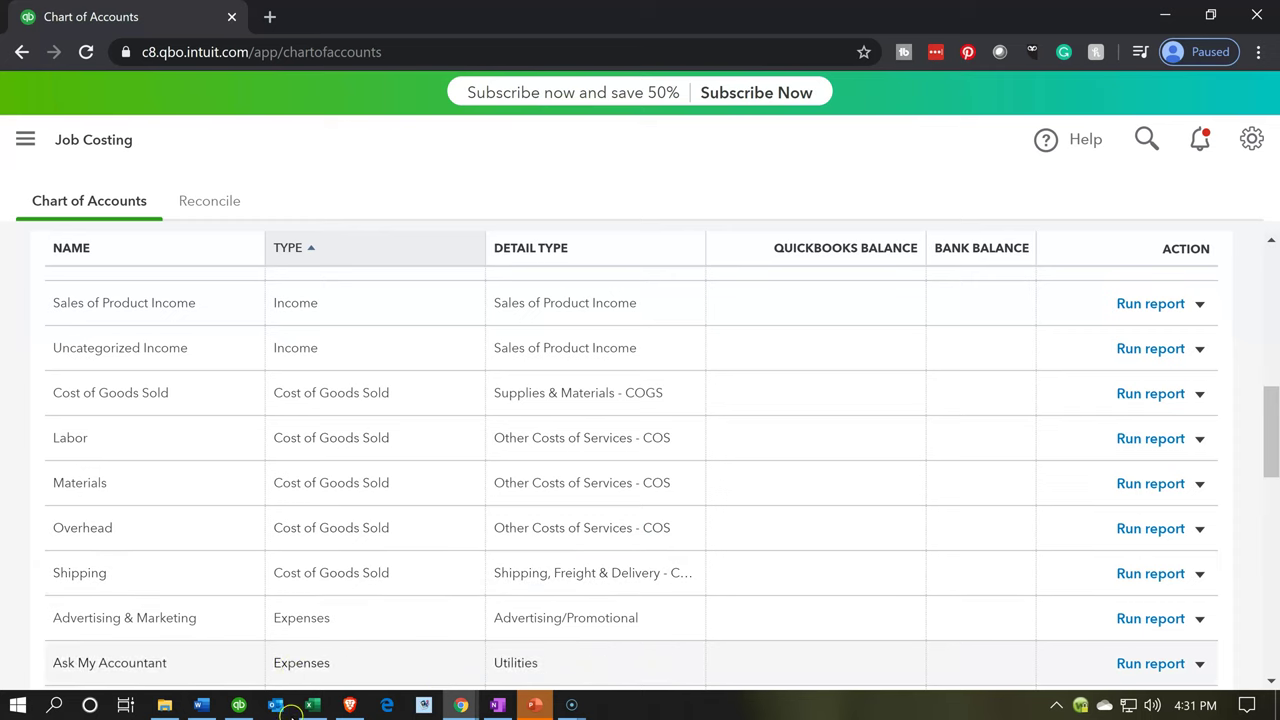
left_click(310, 706)
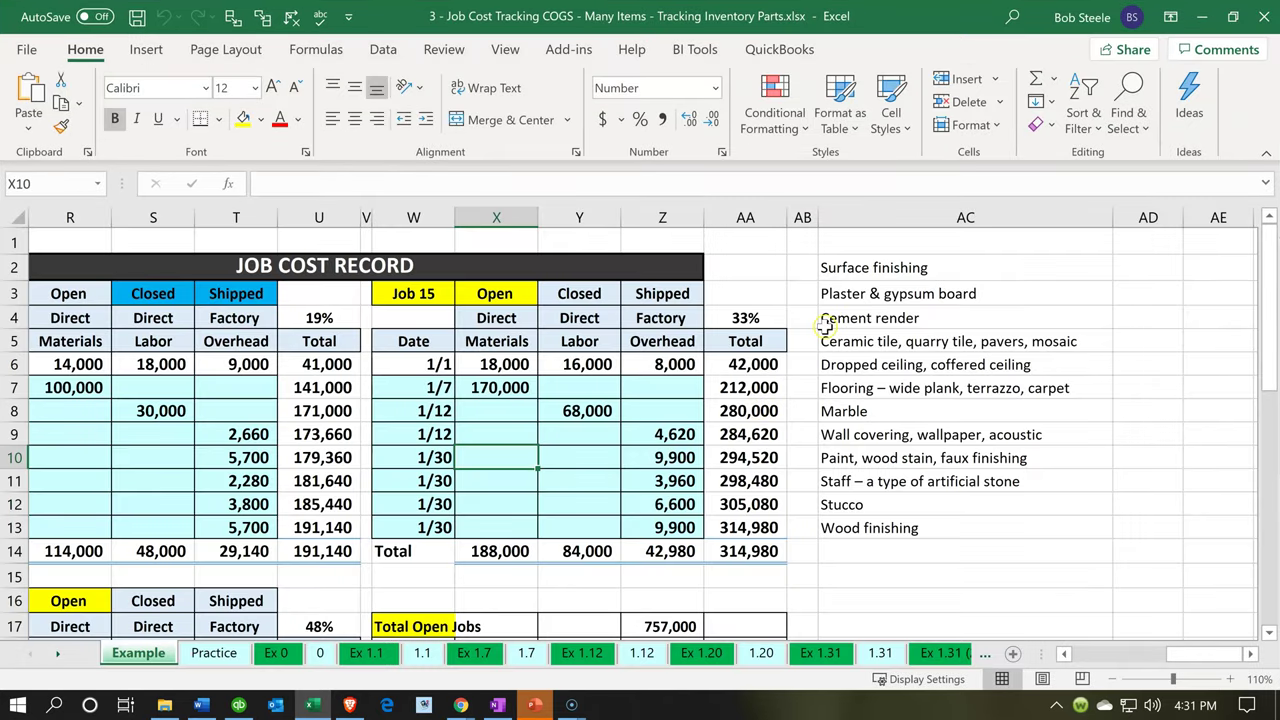
left_click(873, 314)
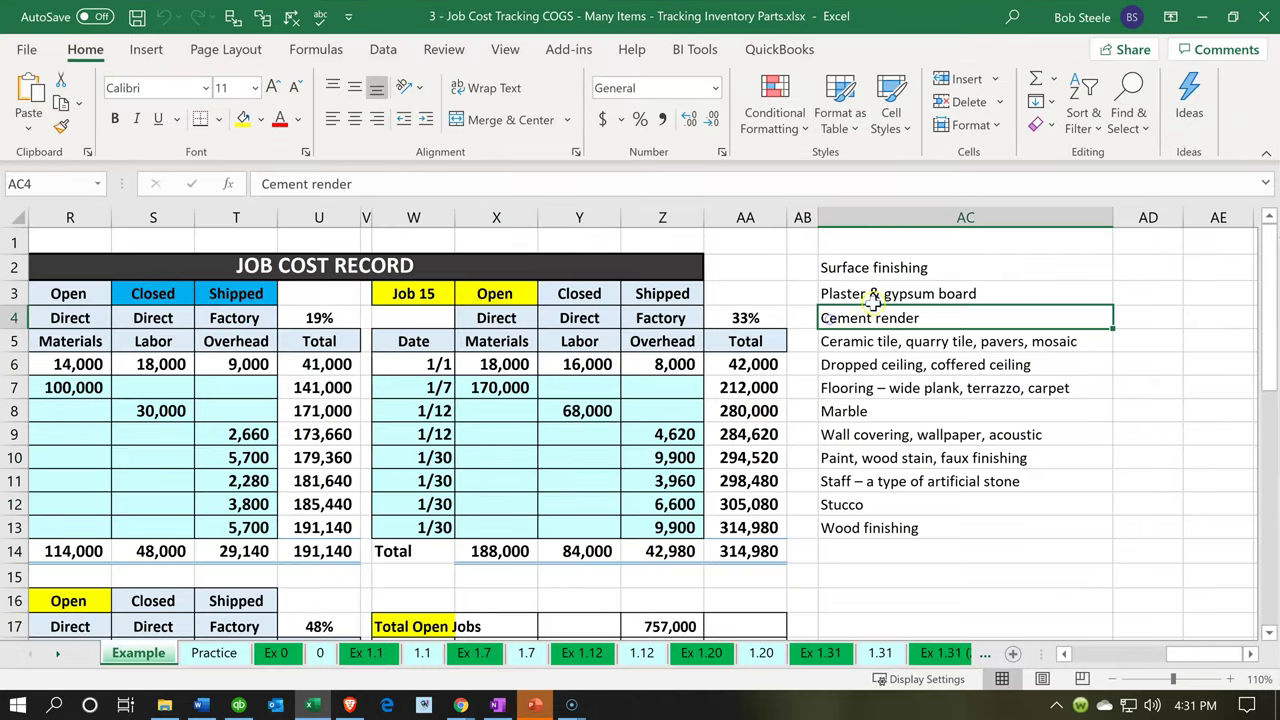
left_click_drag(934, 268, 934, 533)
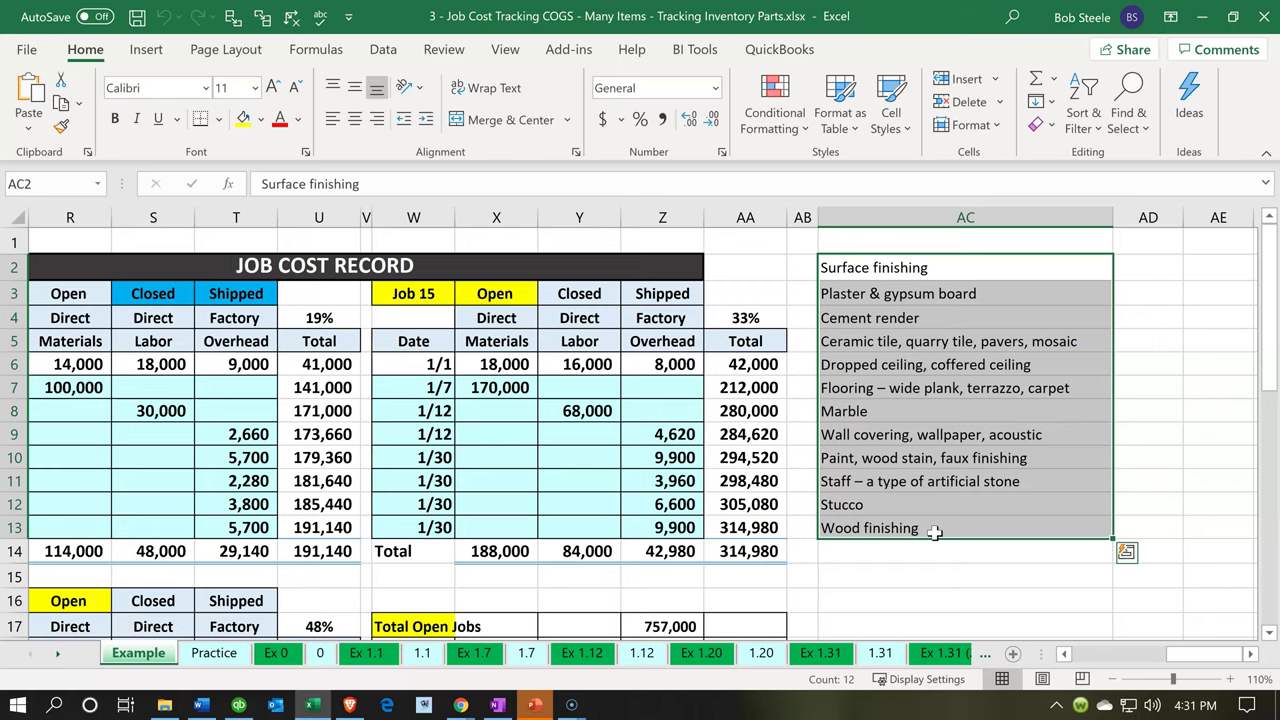
left_click(927, 362)
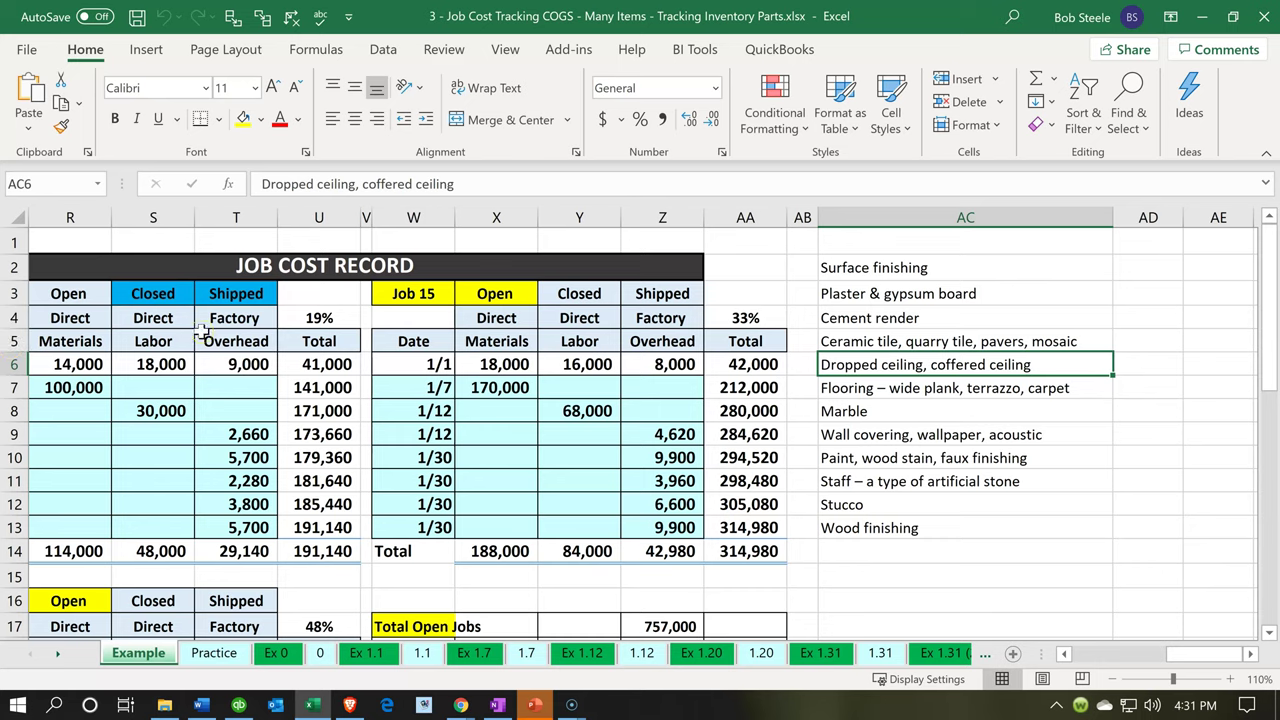
Copy the item name Surface finishing from the construction item list and switch back to the Chart of Accounts in QuickBooks Online
left_click(939, 267)
double_click(939, 267)
double_click(939, 267)
left_click(940, 268)
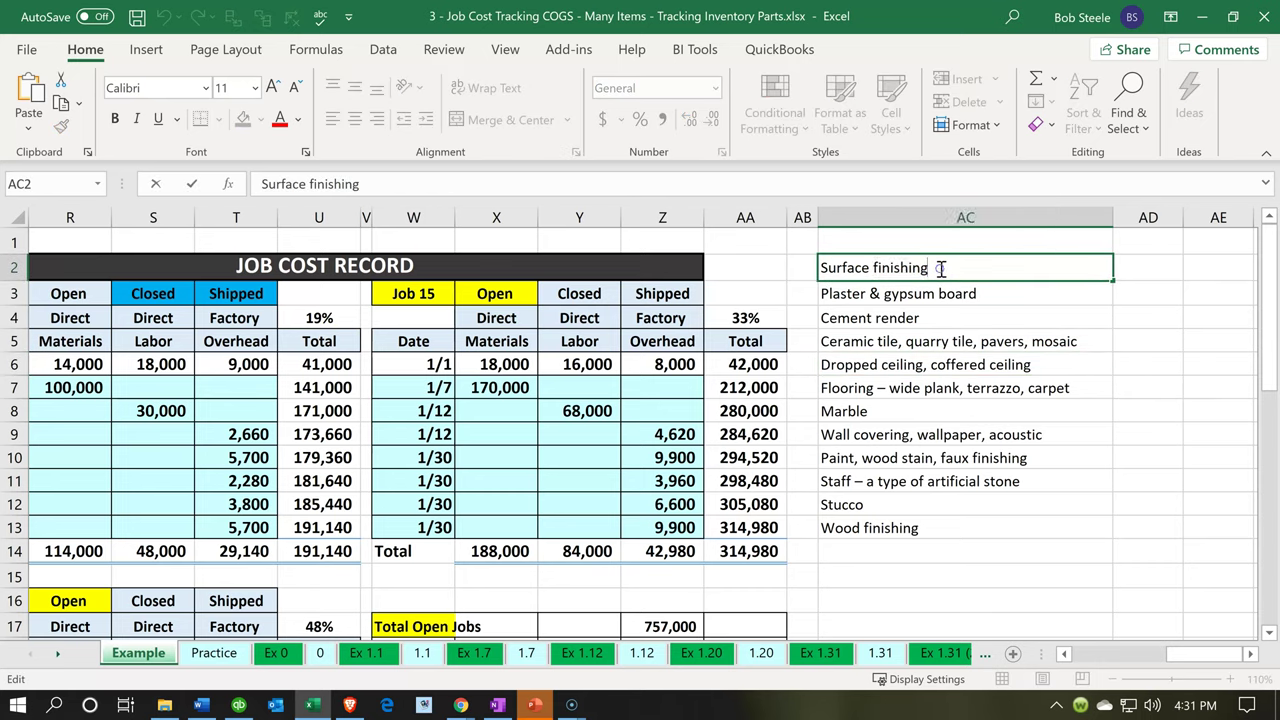
left_click_drag(929, 267, 782, 267)
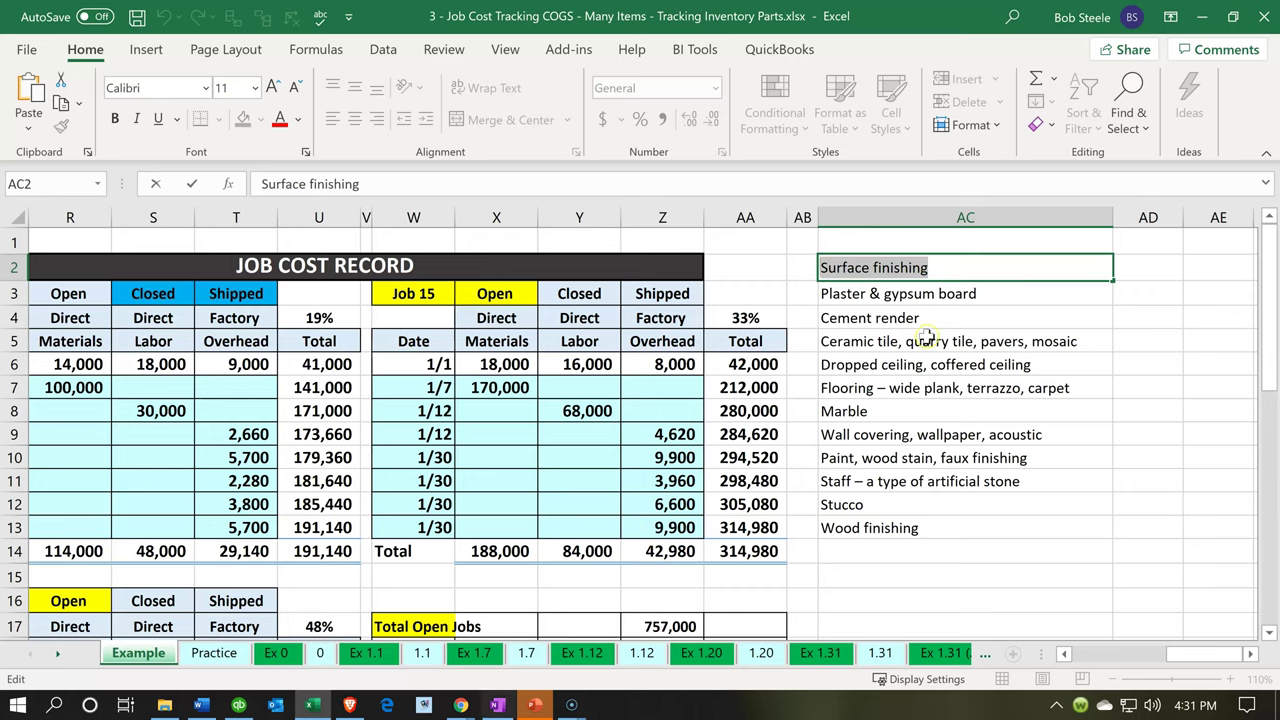
left_click(1202, 17)
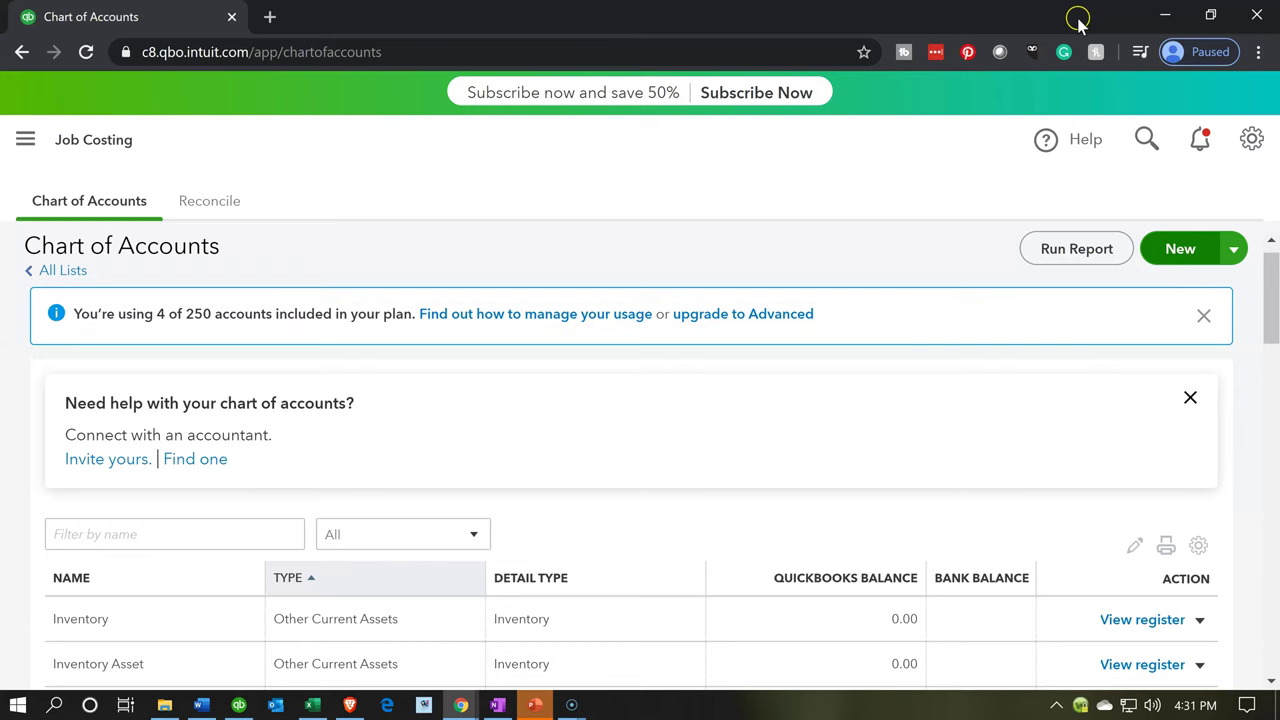
Start a new account with type Cost of Goods Sold and detail type Other Costs of Services - COS
left_click(1168, 252)
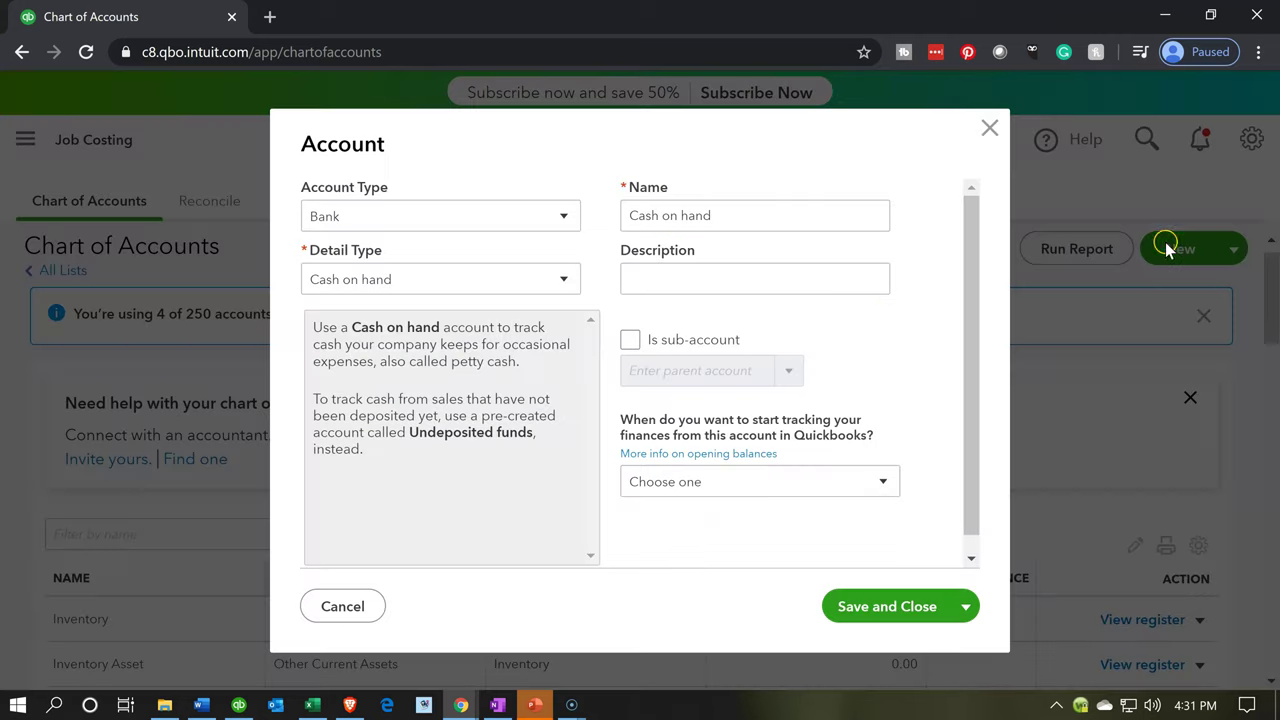
left_click(564, 217)
scroll(468, 383, "down", 1)
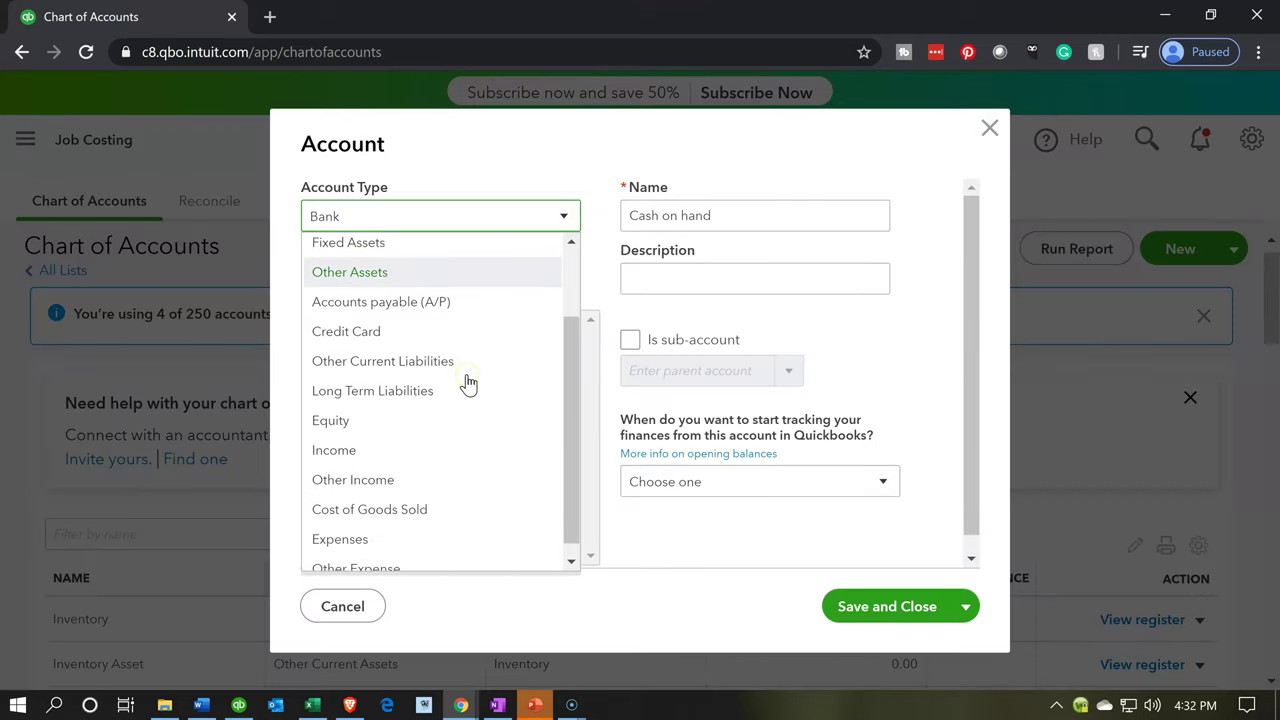
left_click(440, 512)
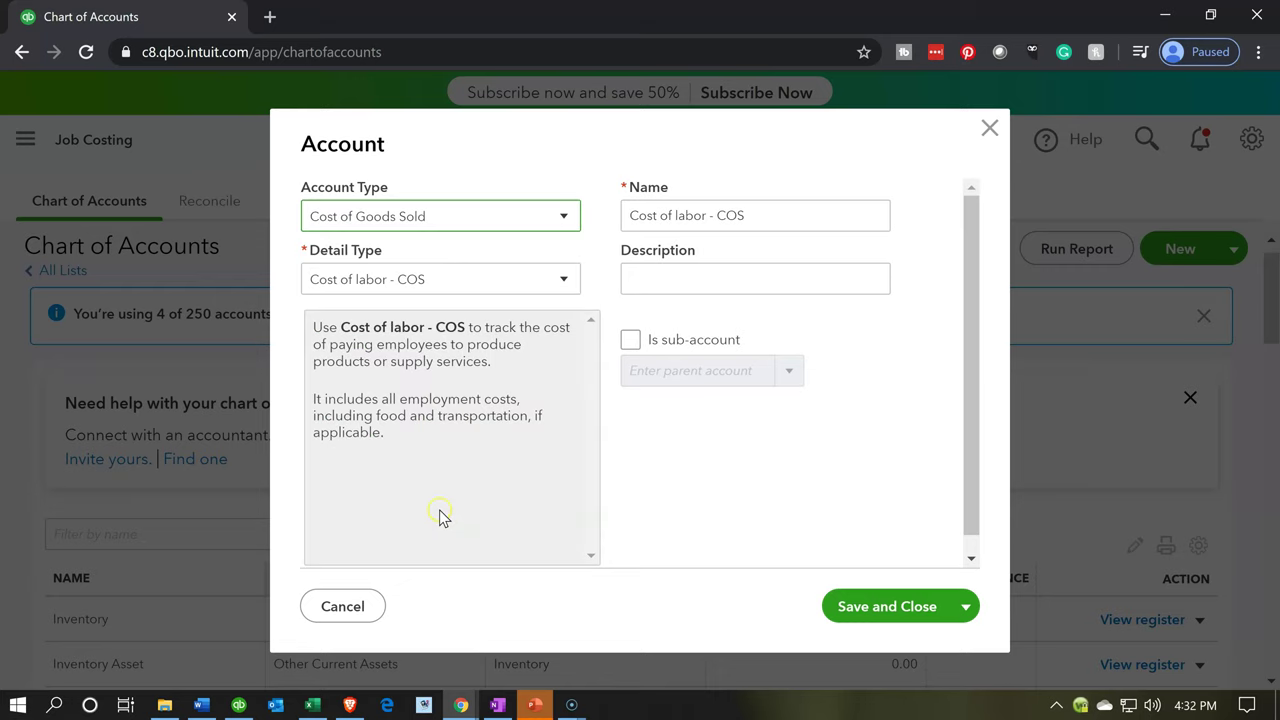
left_click(443, 288)
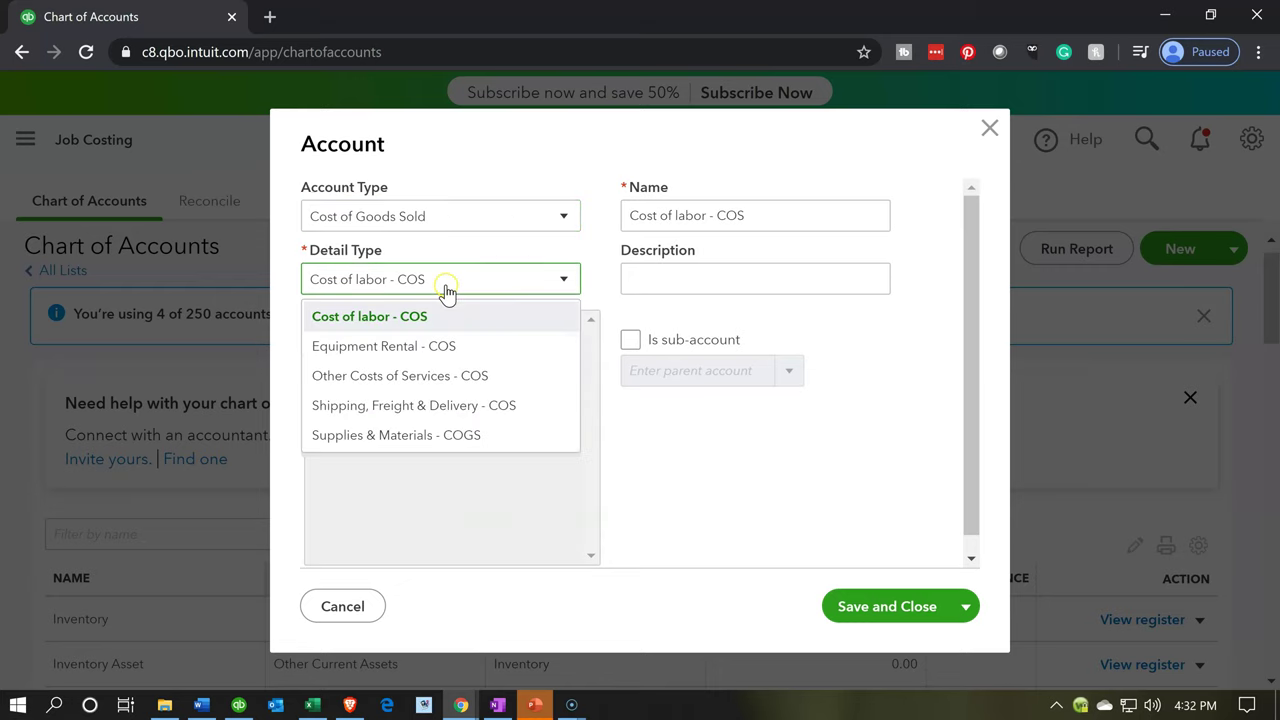
left_click(443, 378)
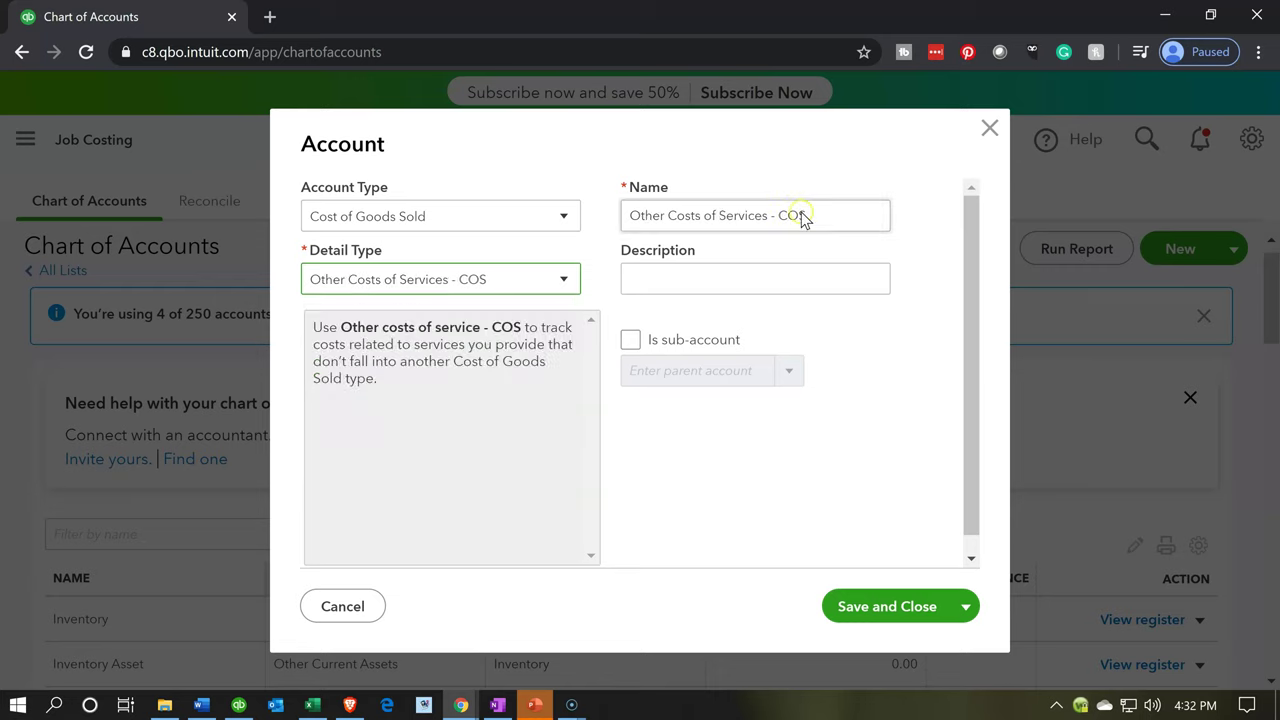
Replace the default account name with the copied item name Surface finishing
left_click_drag(857, 214, 754, 215)
left_click_drag(560, 212, 537, 209)
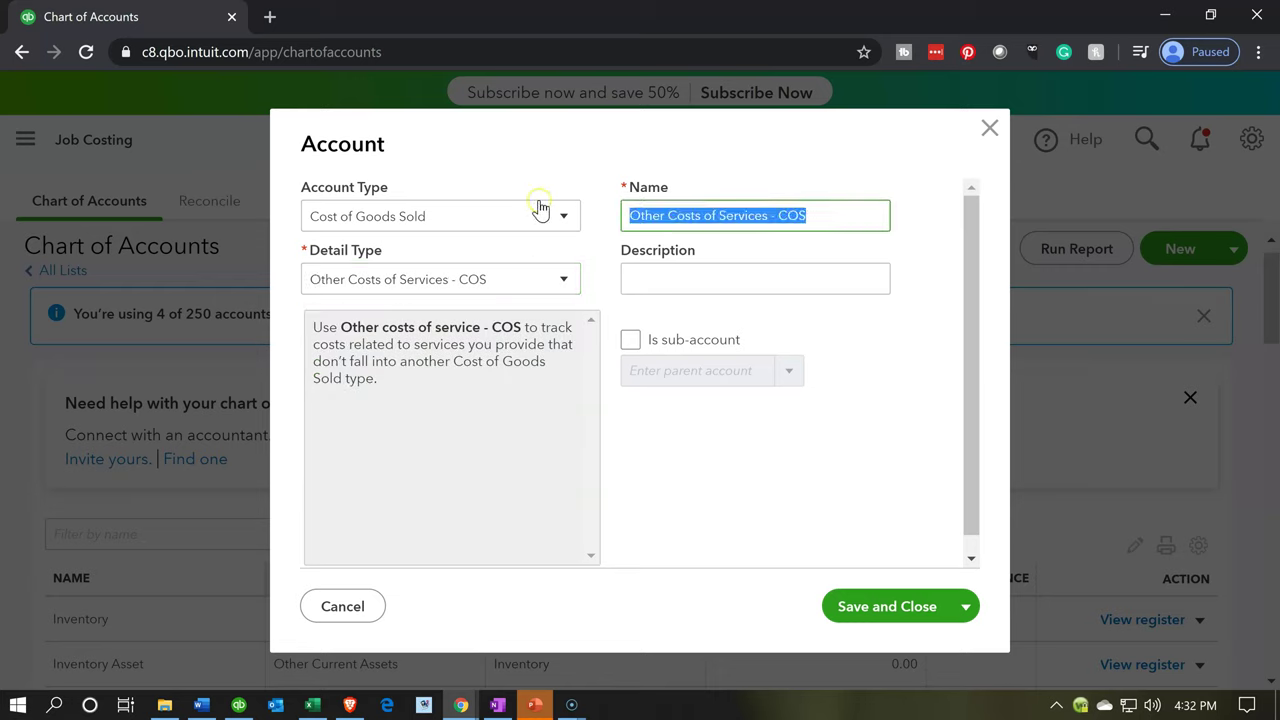
type("Surface finishing")
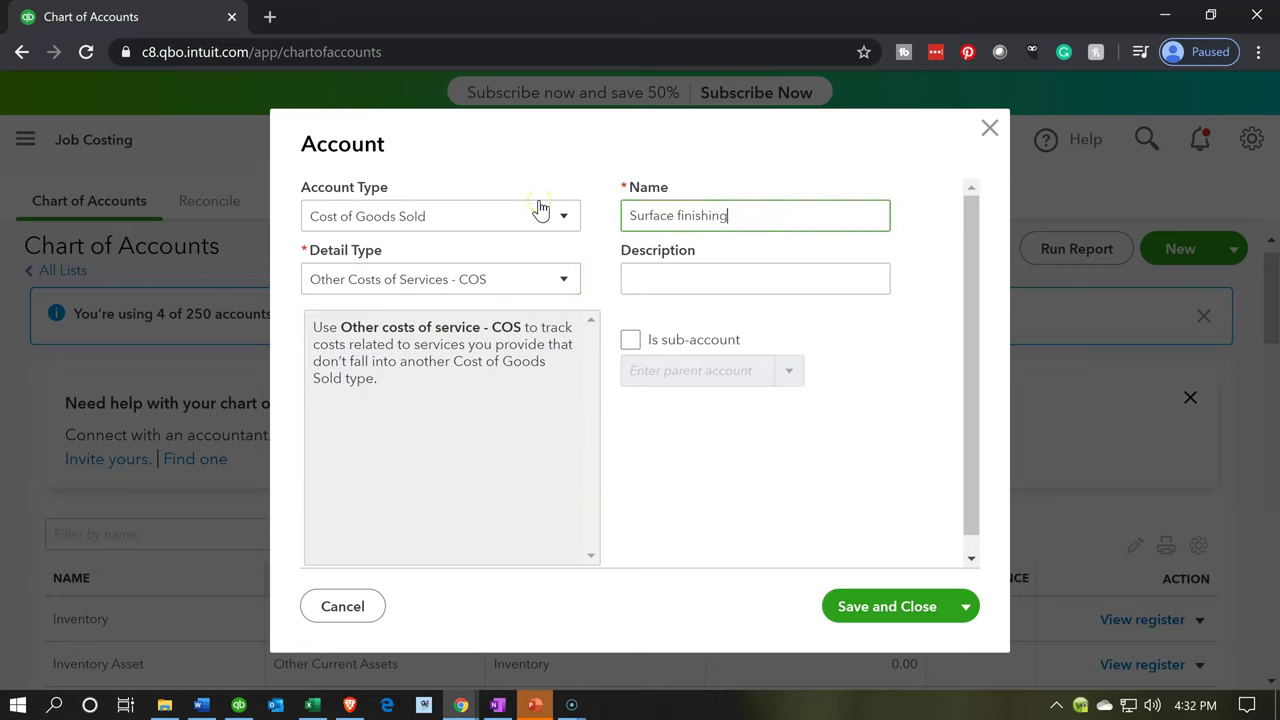
Make the Surface finishing account a sub-account of Materials and save it, continuing with a new blank account
left_click(630, 340)
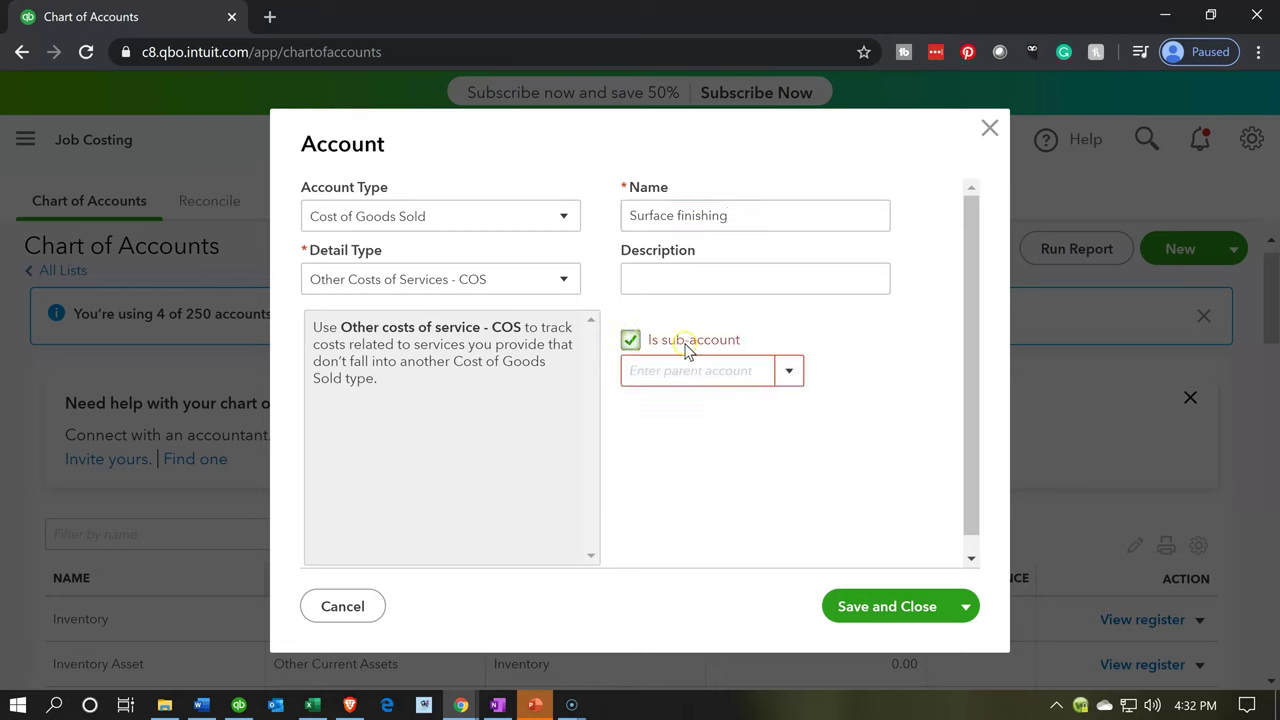
left_click(789, 370)
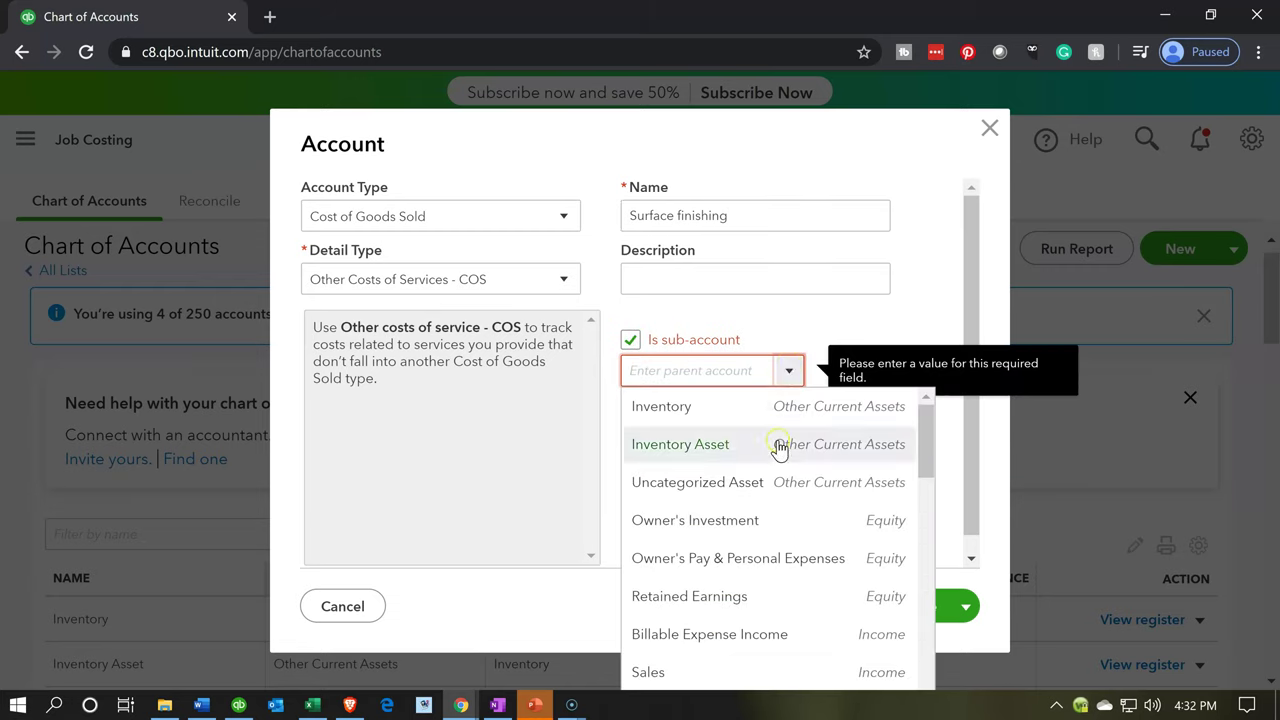
type("Cos")
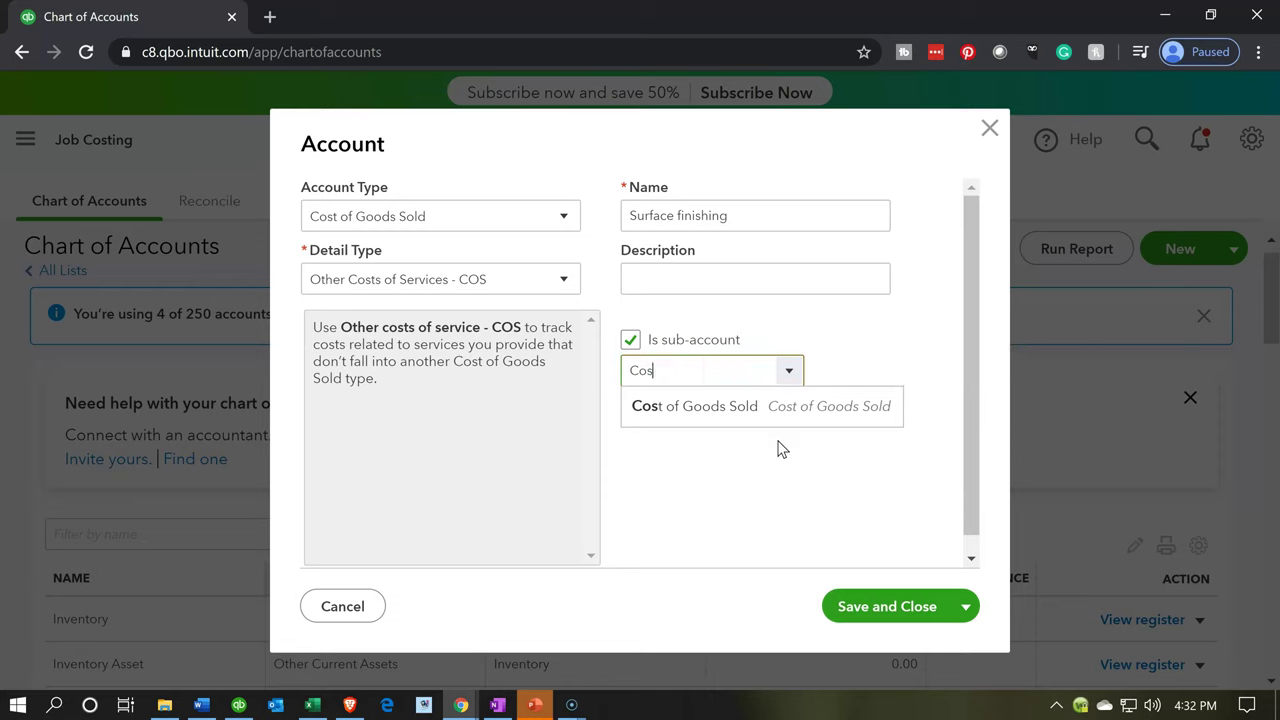
key("BackSpace")
type("Materials")
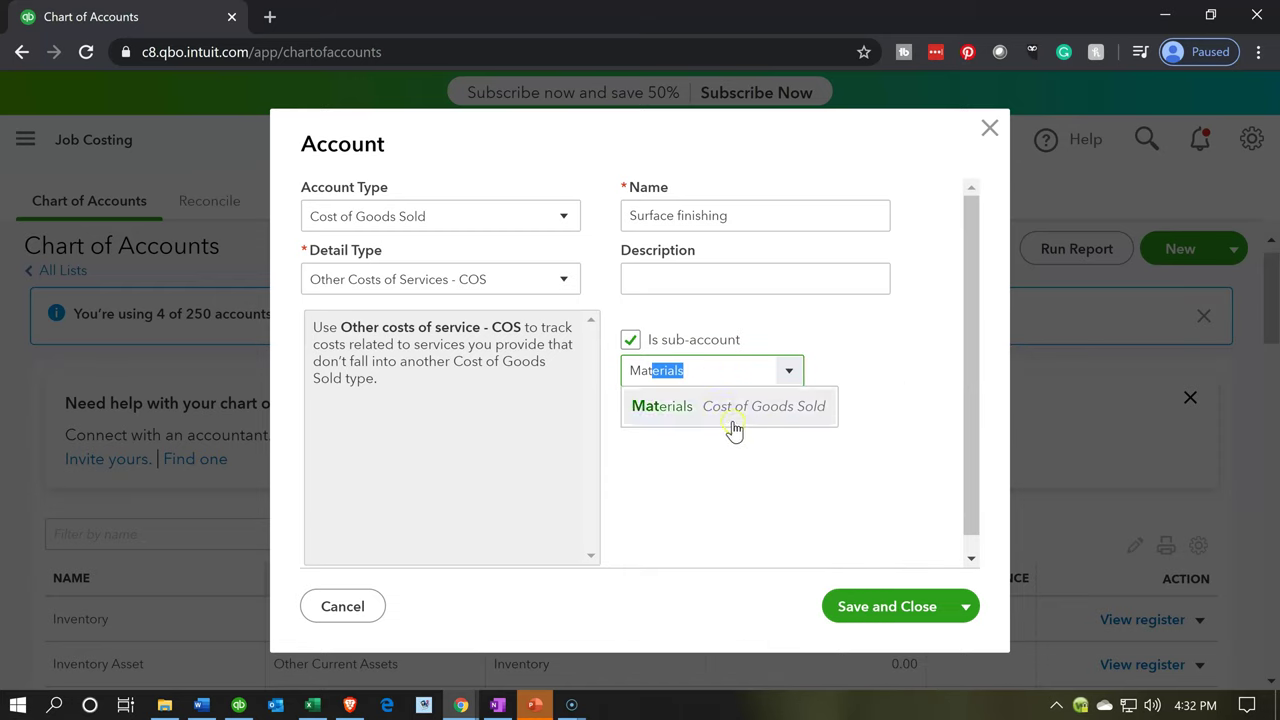
left_click(735, 424)
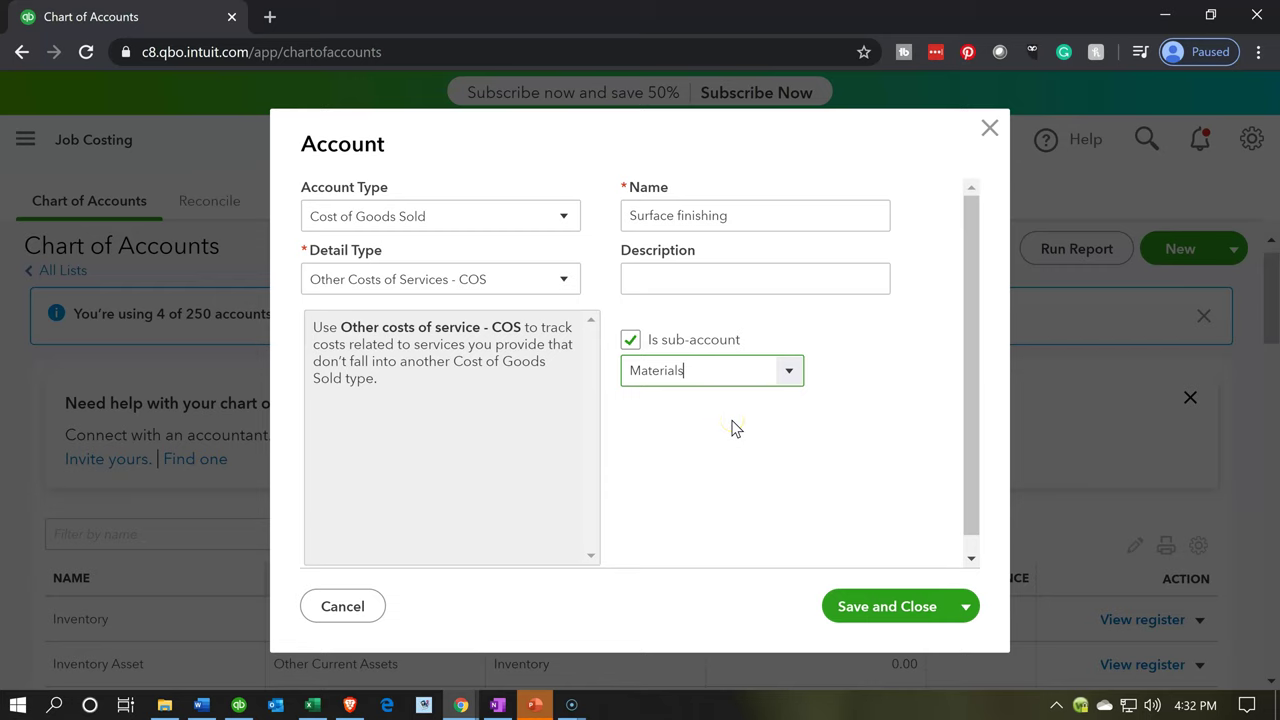
left_click(730, 447)
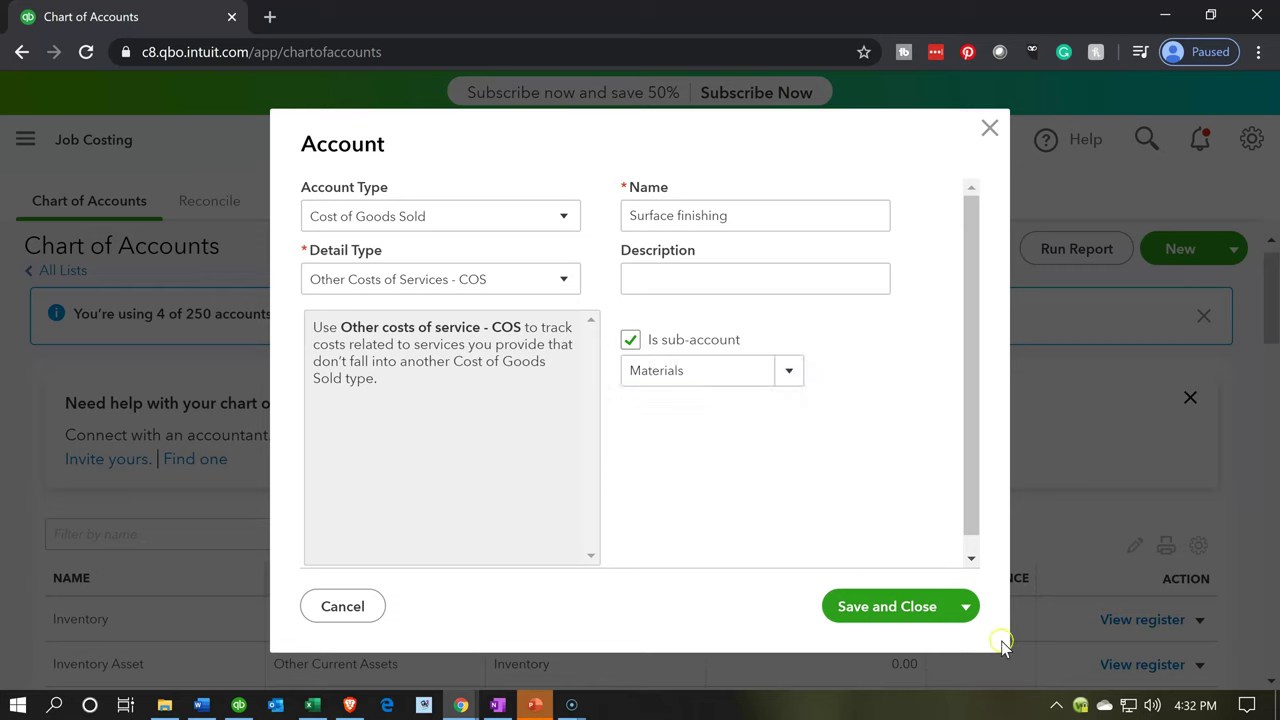
left_click(965, 607)
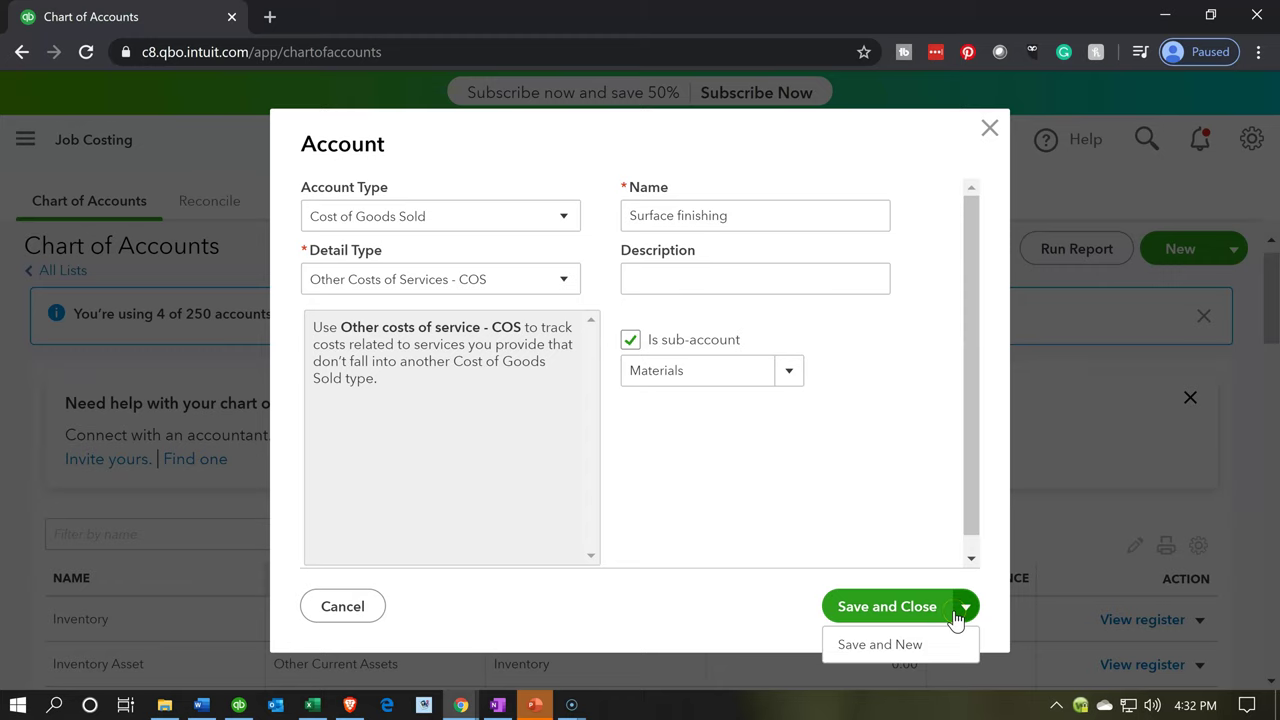
left_click(911, 645)
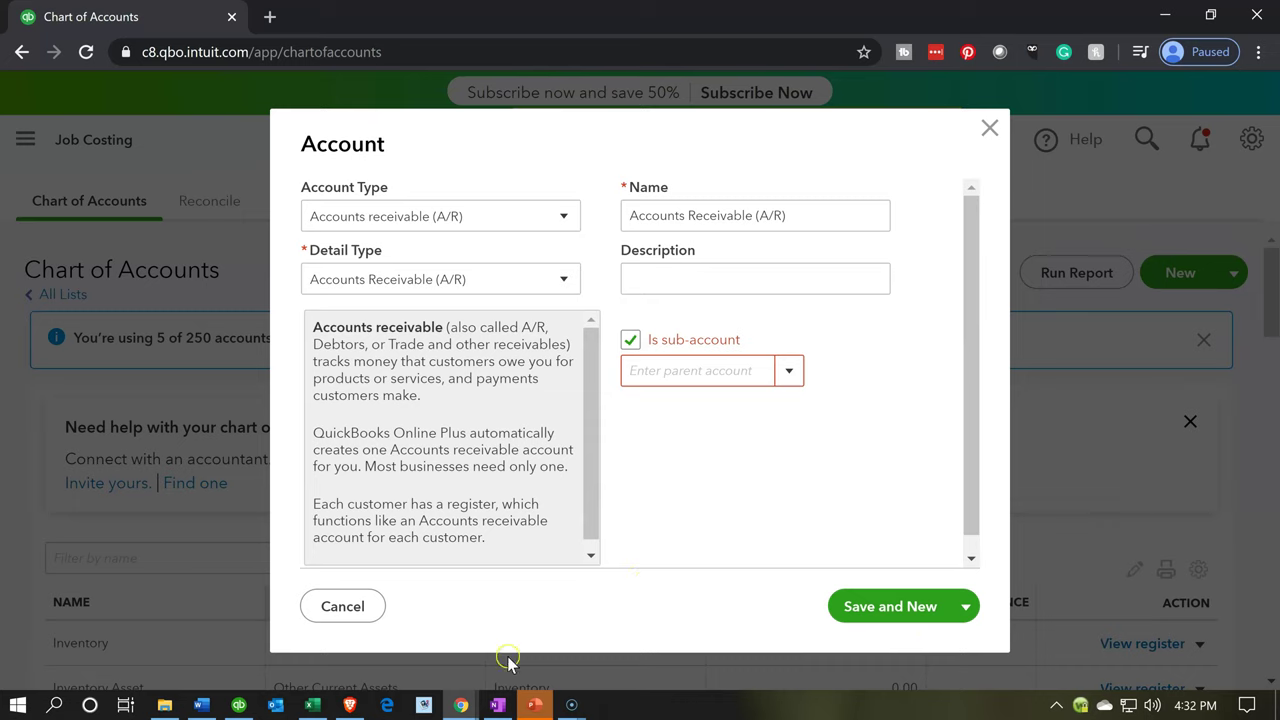
Switch to the Excel item list, copy the item name Plaster & gypsum board, and return to the QuickBooks Online account form
left_click(311, 704)
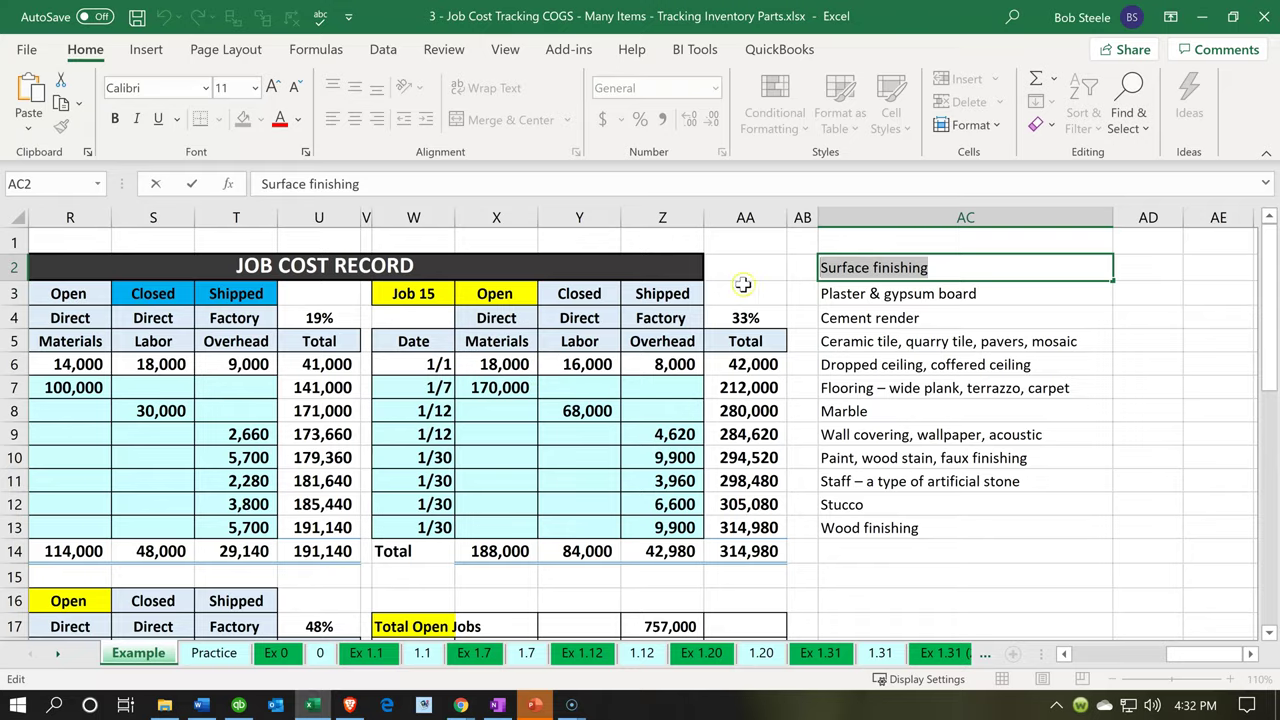
double_click(985, 295)
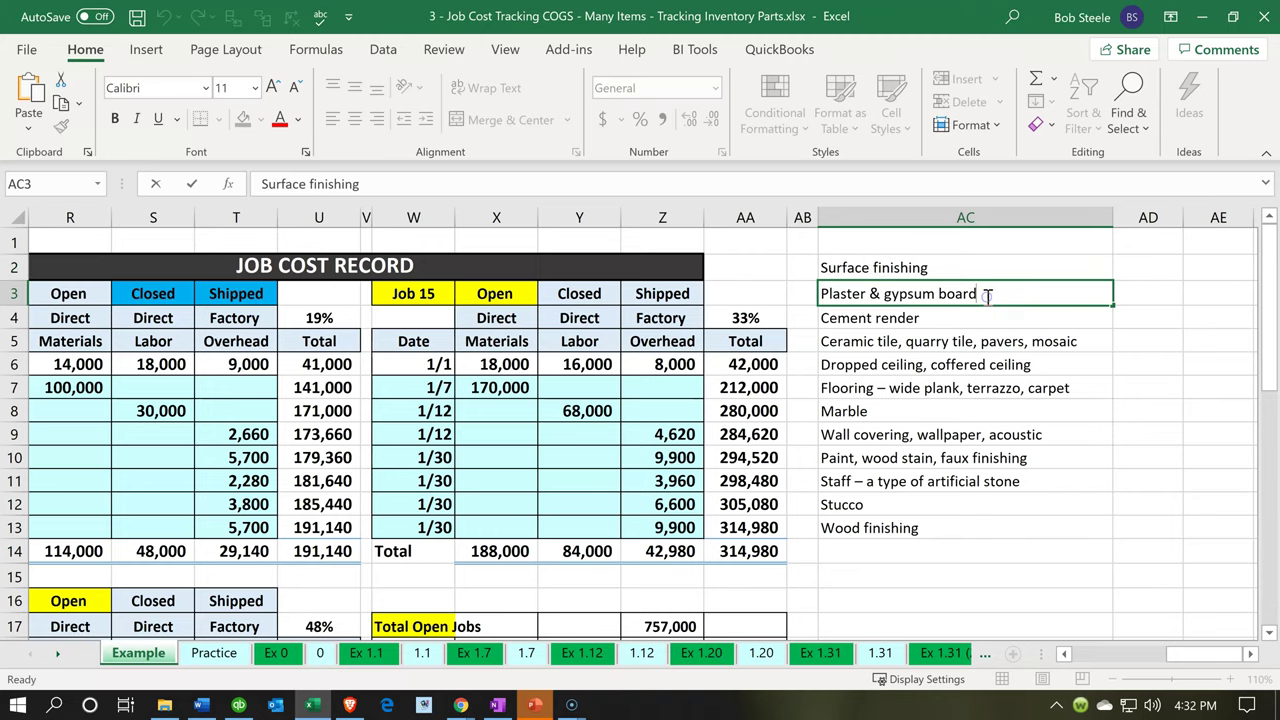
left_click_drag(978, 294, 567, 291)
key("ctrl+c")
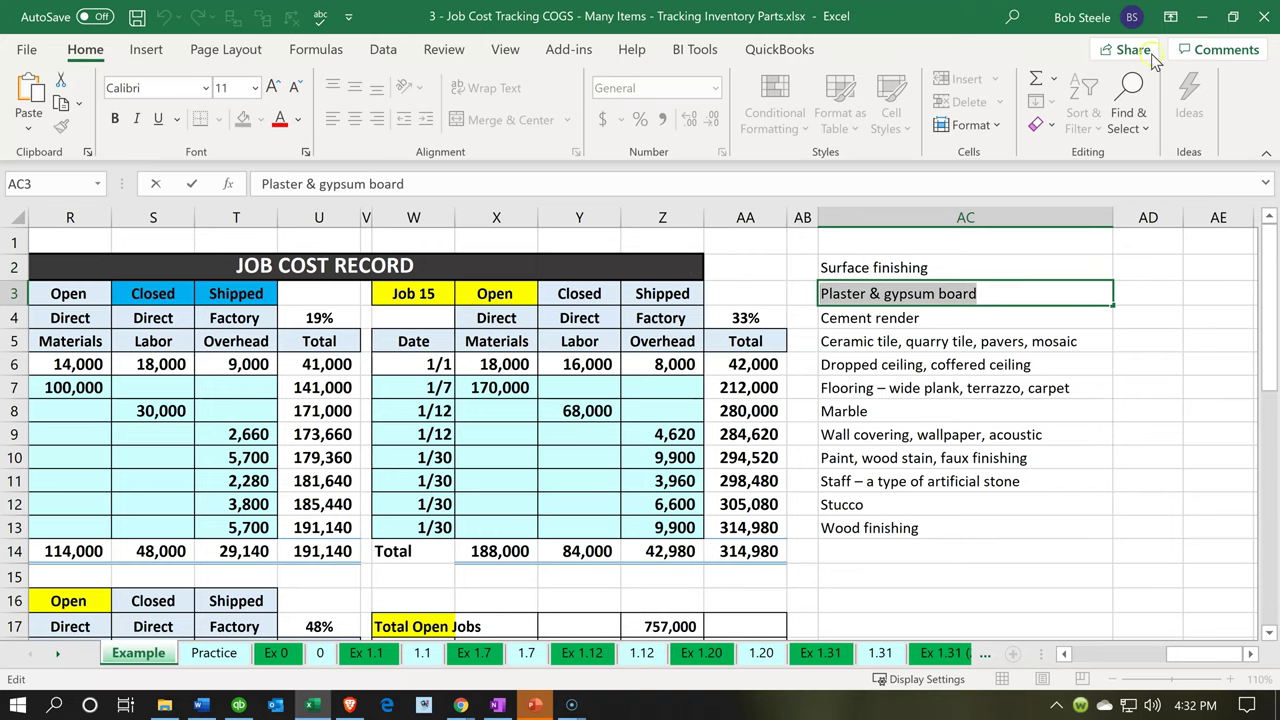
left_click(1204, 14)
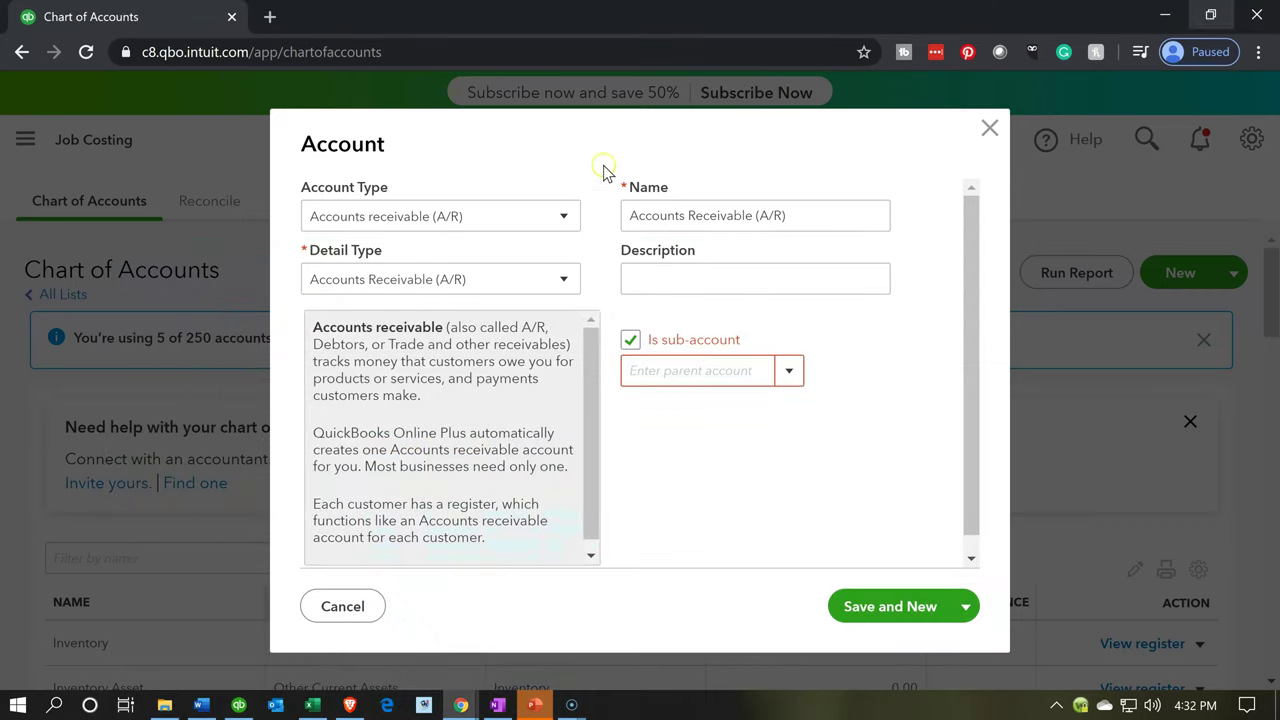
Set the new account's type to Cost of Goods Sold and its detail type to Other Costs of Services - COS
left_click(500, 220)
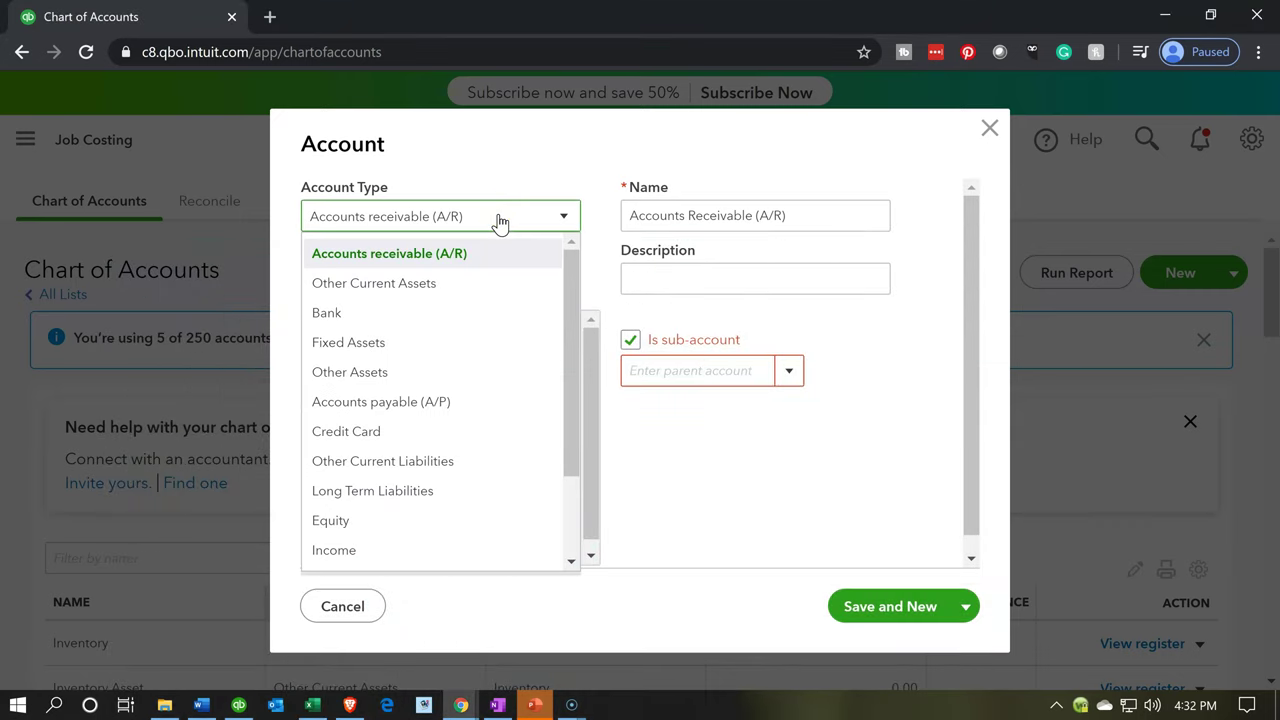
scroll(468, 387, "down", 1)
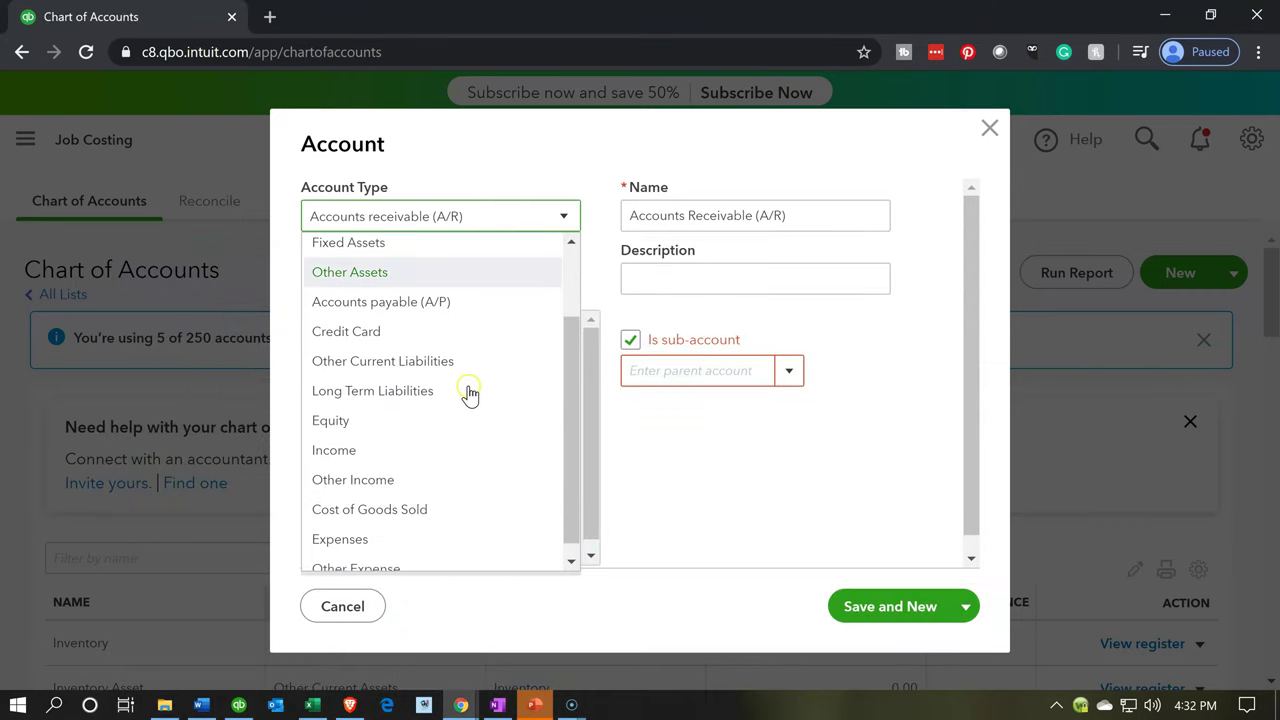
left_click(447, 511)
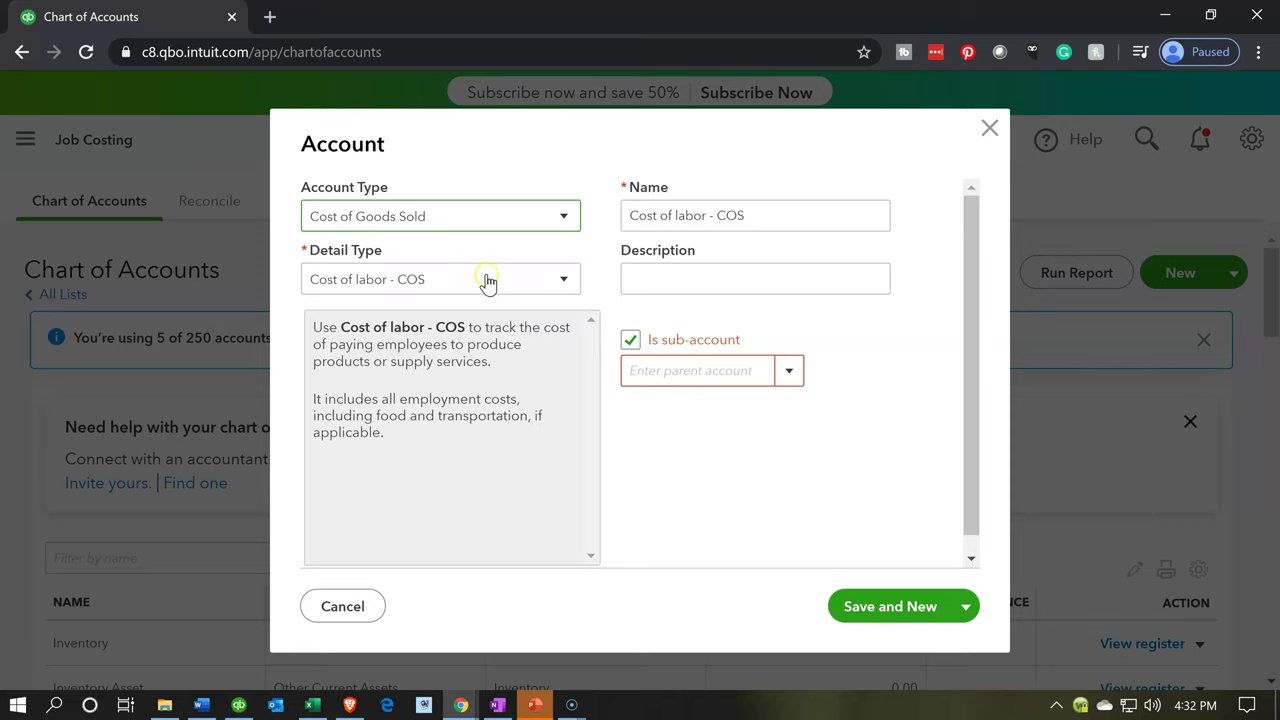
left_click(486, 280)
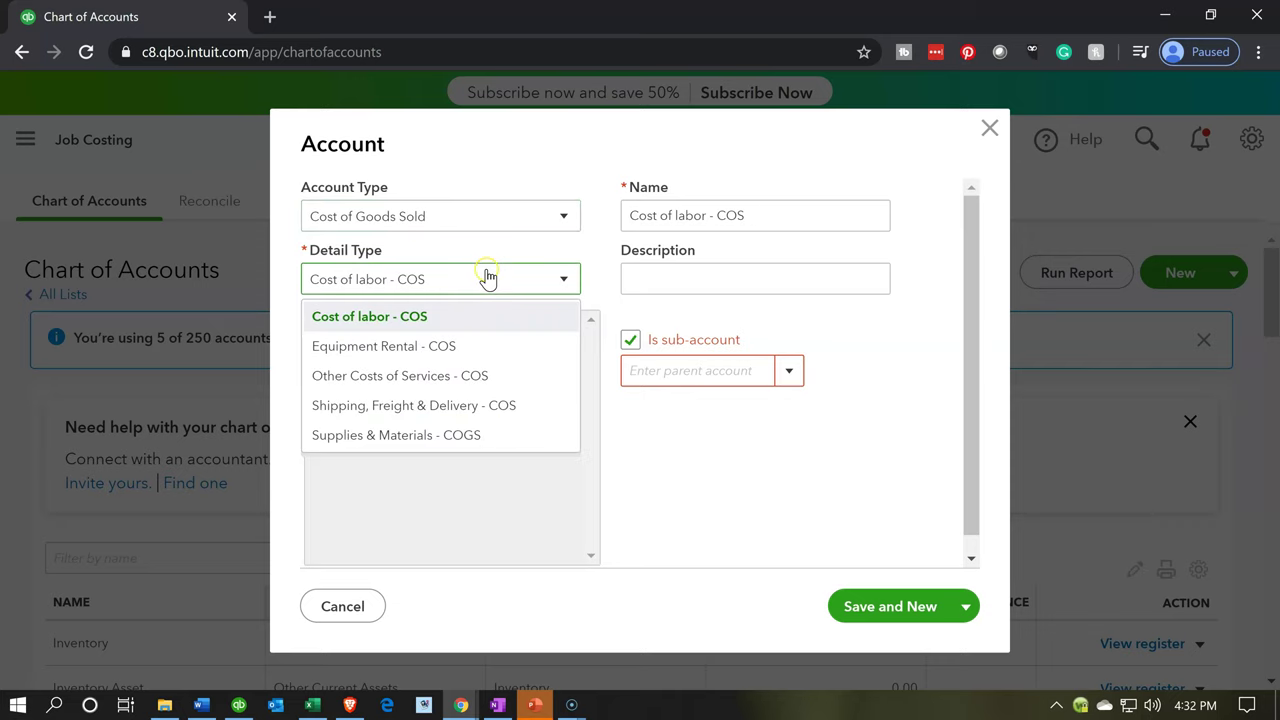
left_click(473, 377)
Name the account Plaster & gypsum board under the parent account Materials and save it, continuing with another new account
left_click_drag(816, 217, 563, 211)
key("ctrl+v")
left_click(713, 376)
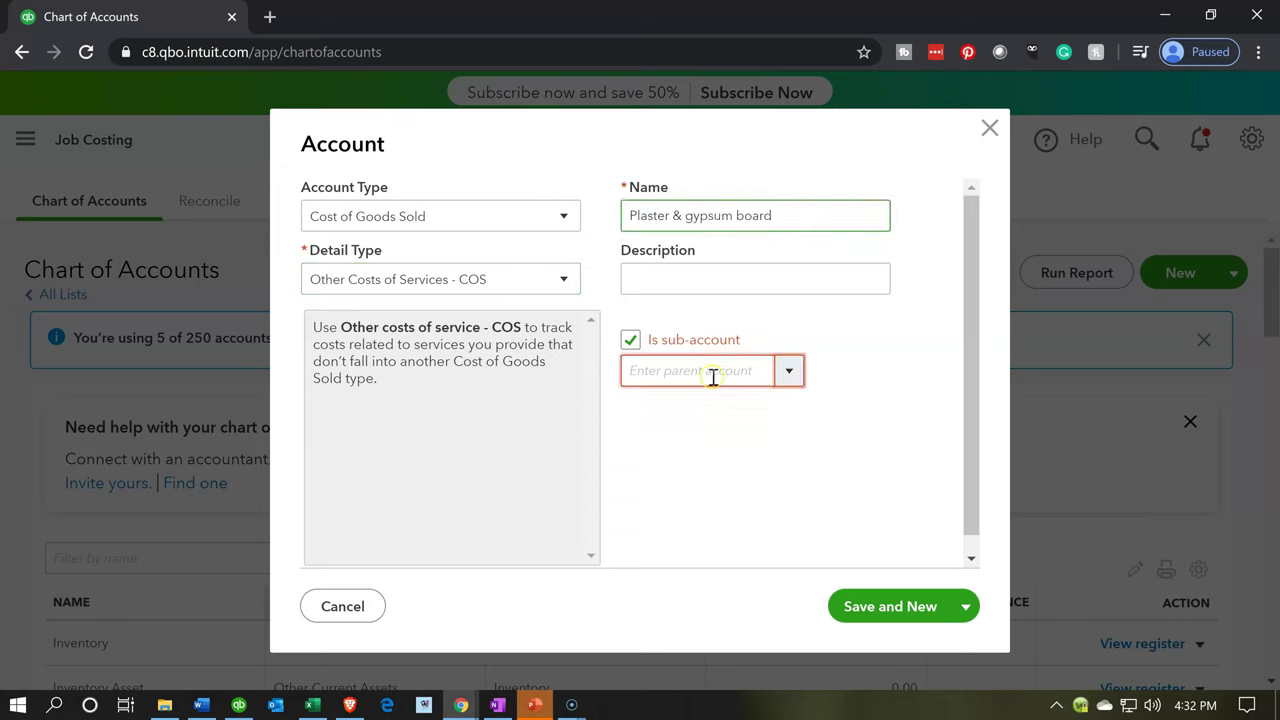
type("Materials")
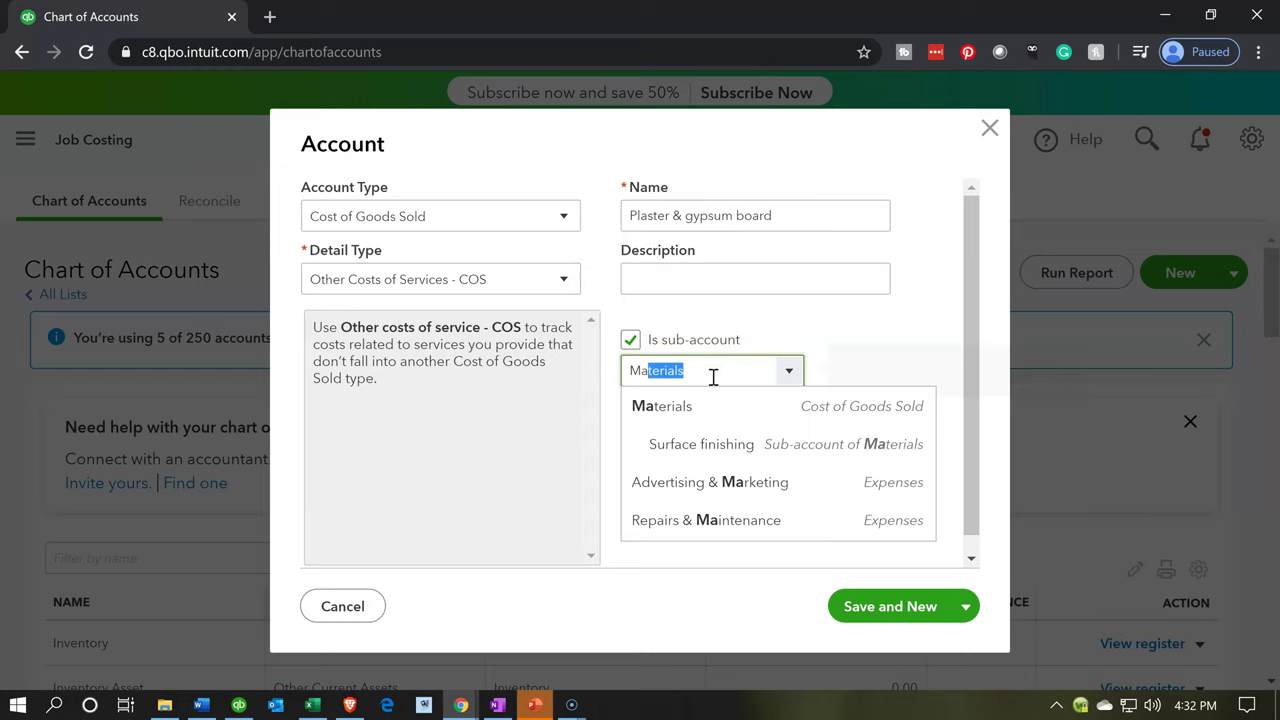
key("Tab")
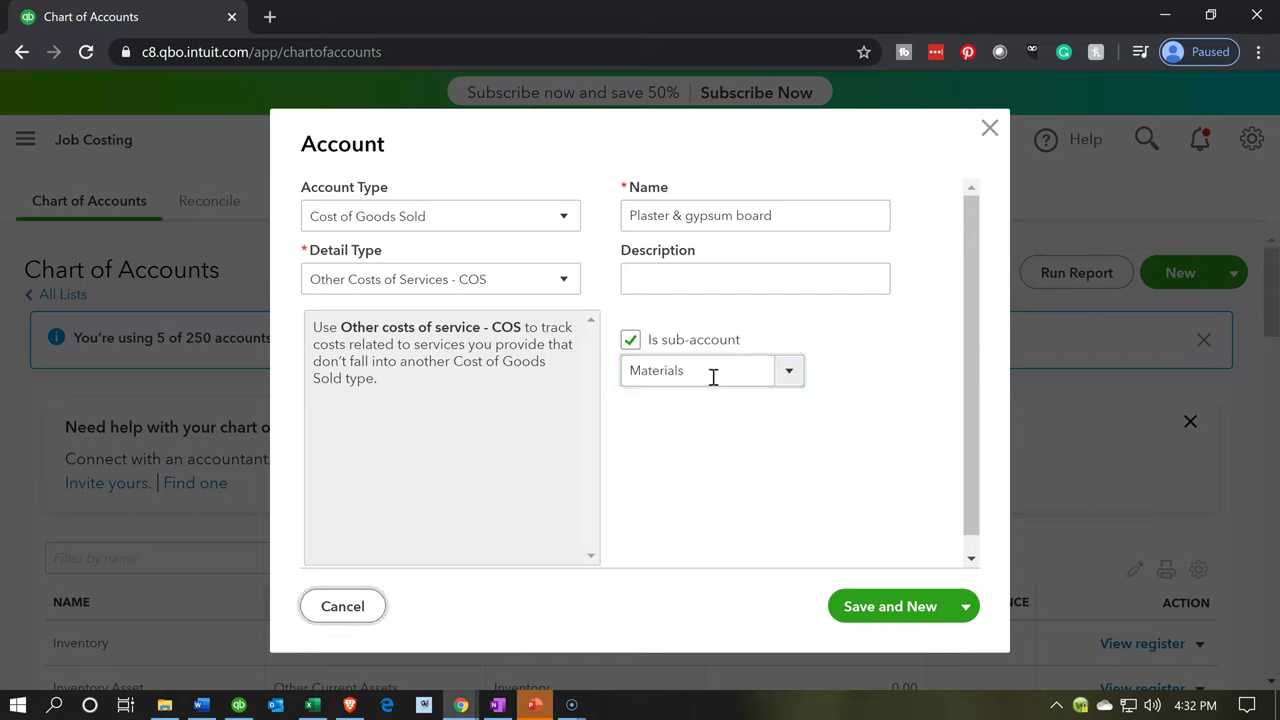
left_click(725, 465)
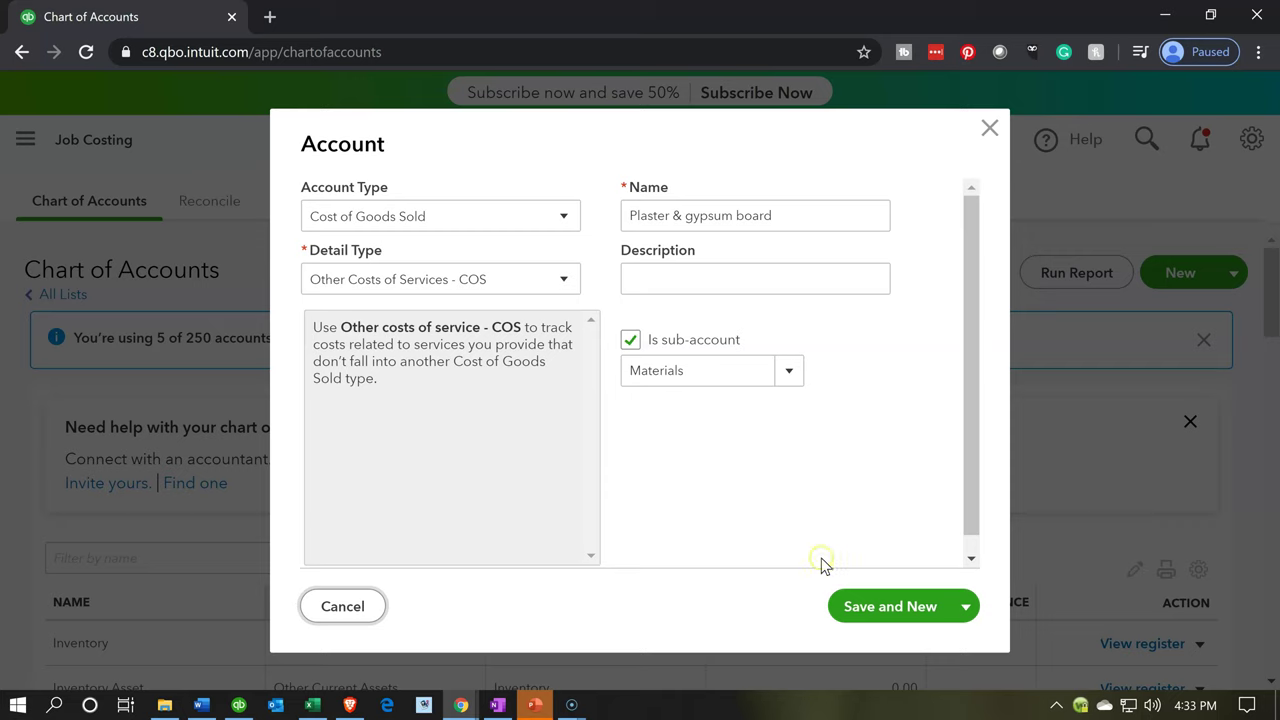
left_click(957, 604)
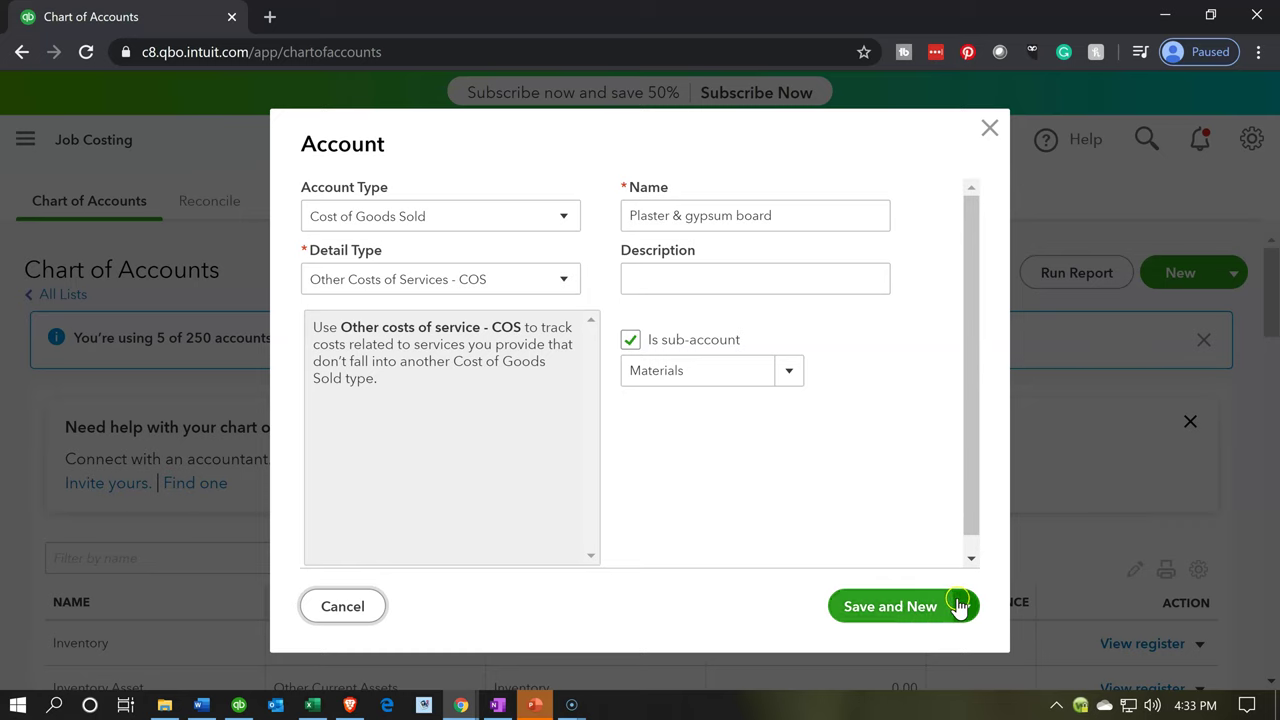
left_click(846, 617)
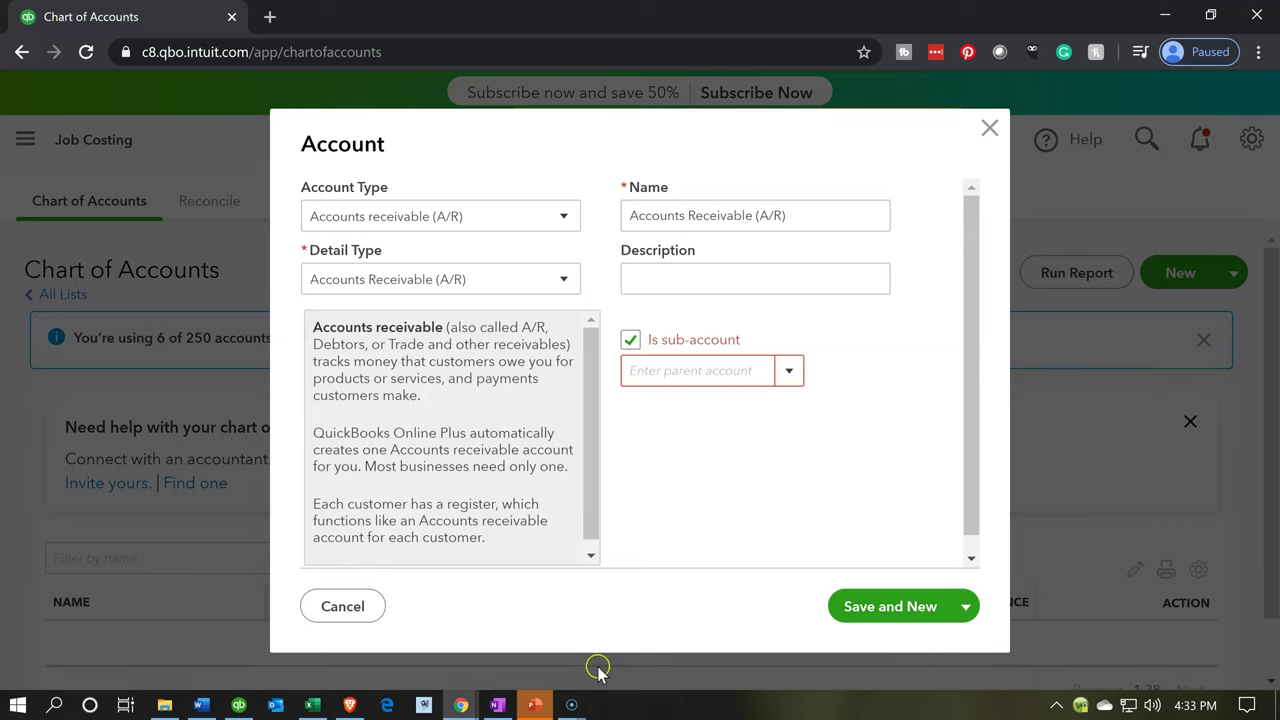
Switch to the Excel item list, copy the item name Cement render, and return to the QuickBooks Online account form
left_click(312, 705)
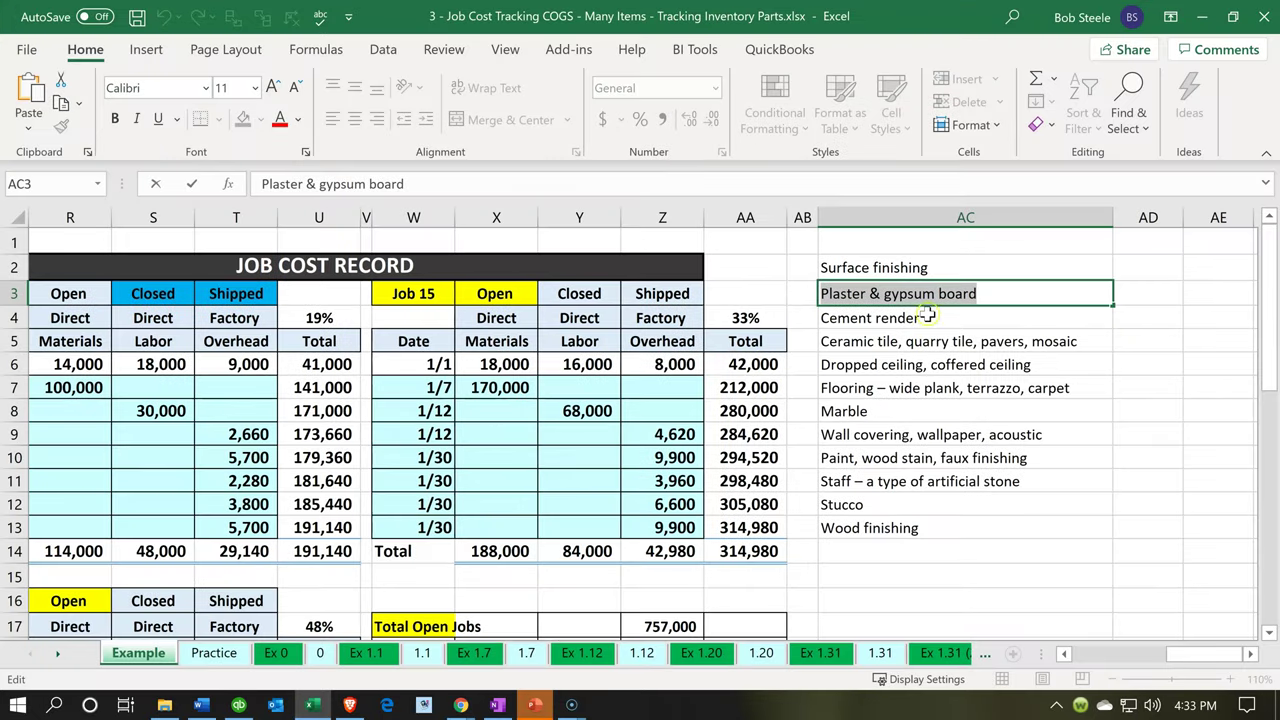
double_click(927, 318)
key("shift+Home")
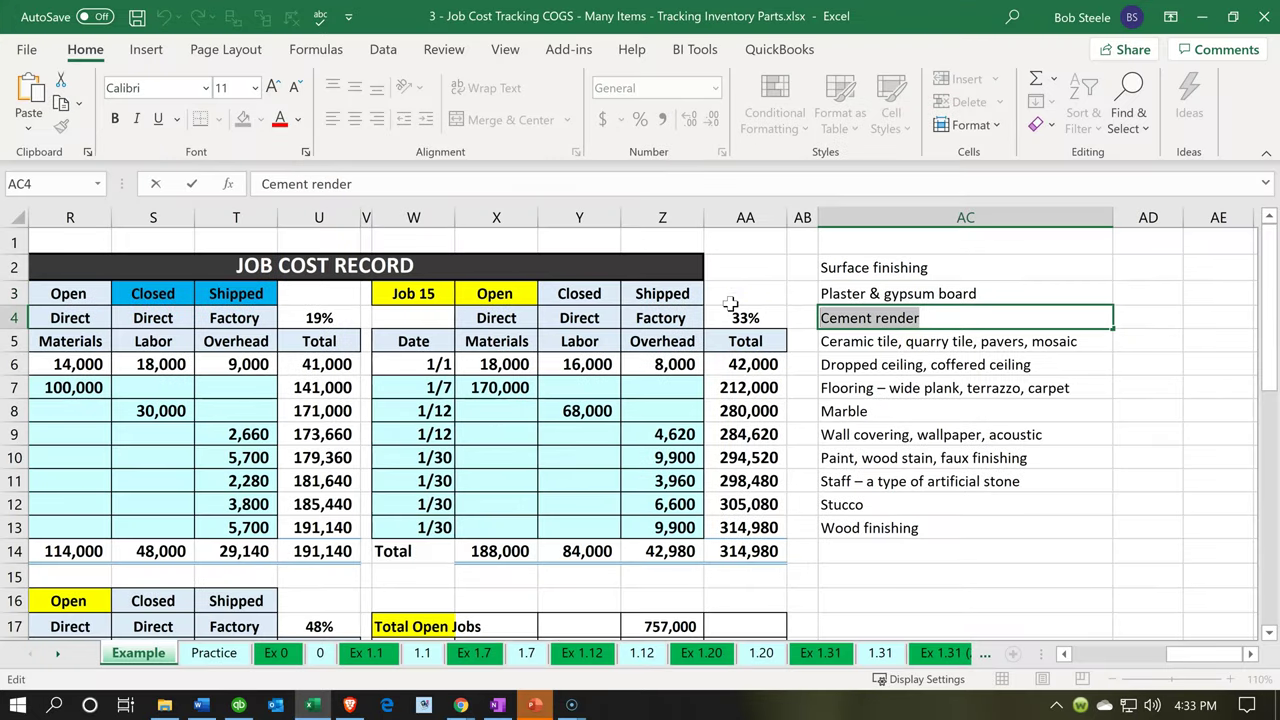
left_click(1201, 17)
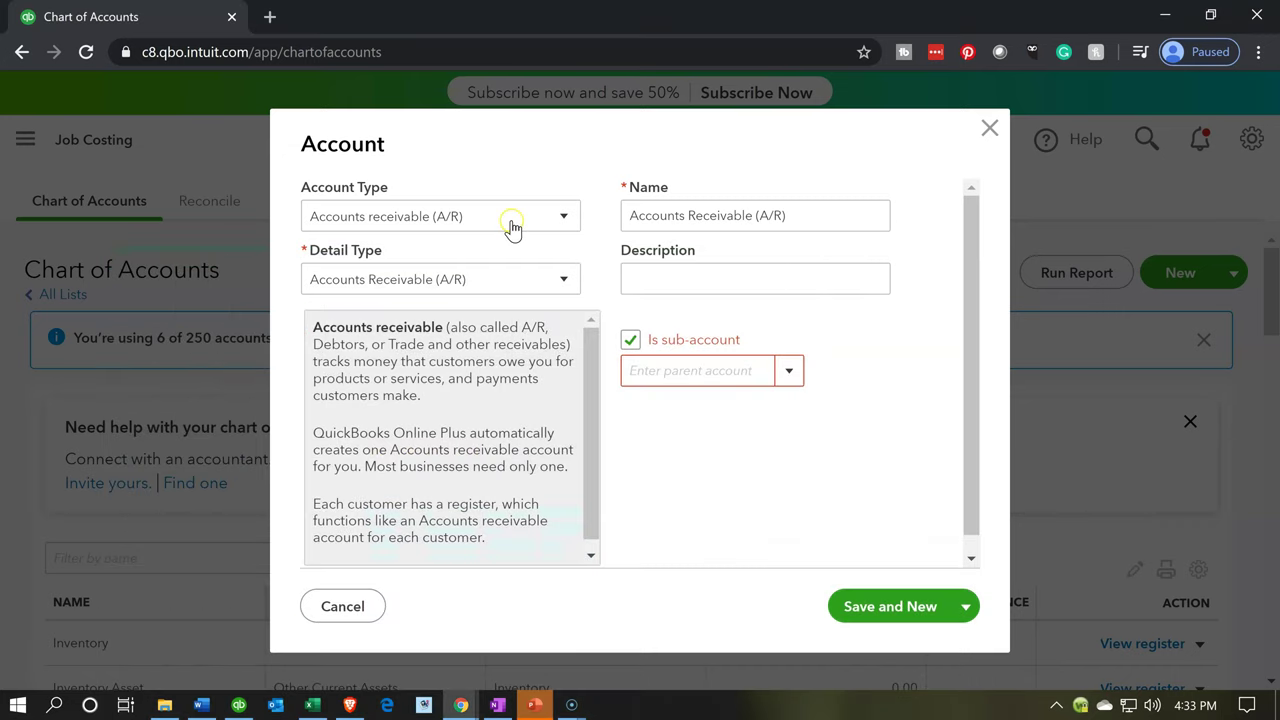
Set the new account's type to Cost of Goods Sold and its detail type to Other Costs of Services - COS
left_click(511, 227)
scroll(431, 371, "down", 3)
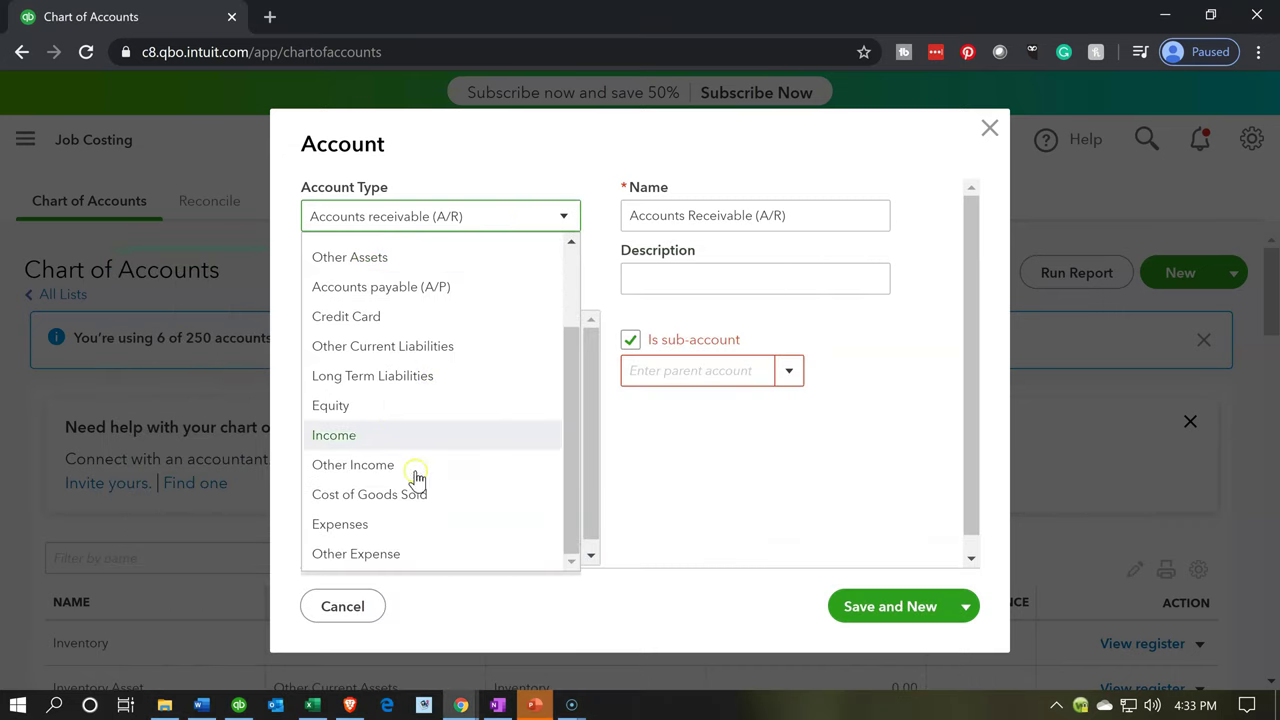
left_click(409, 495)
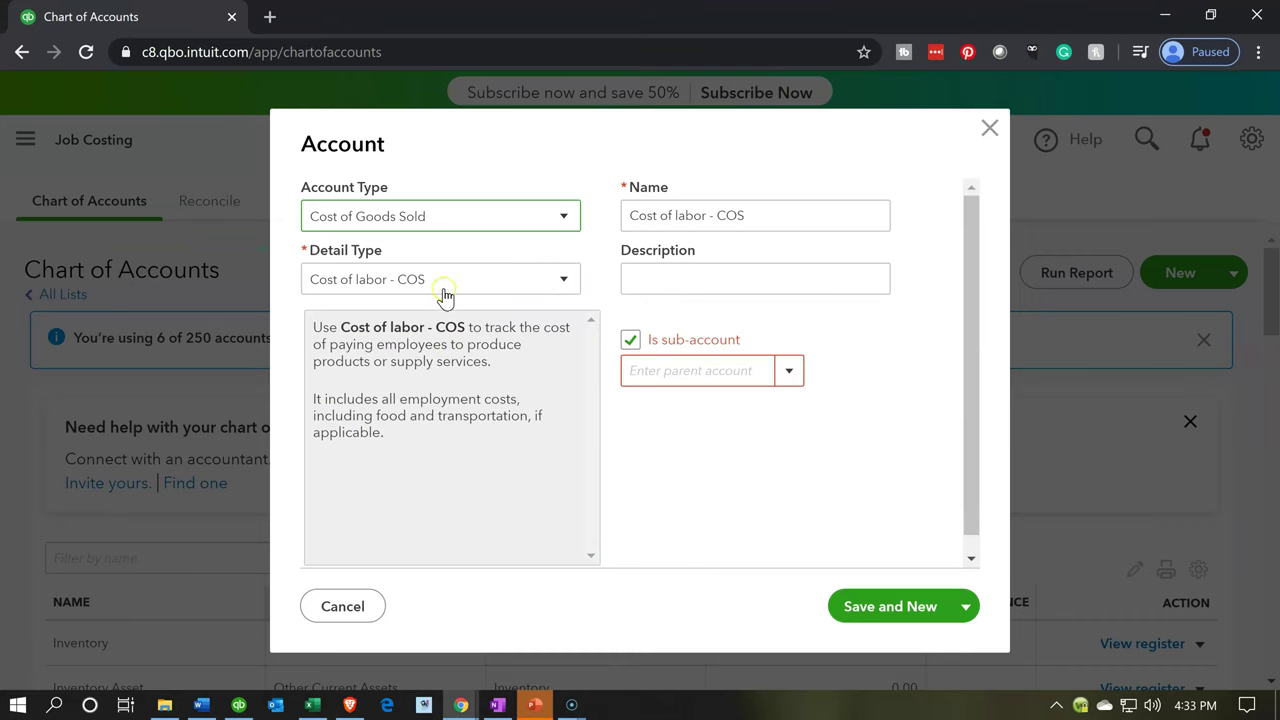
left_click(443, 296)
left_click(431, 375)
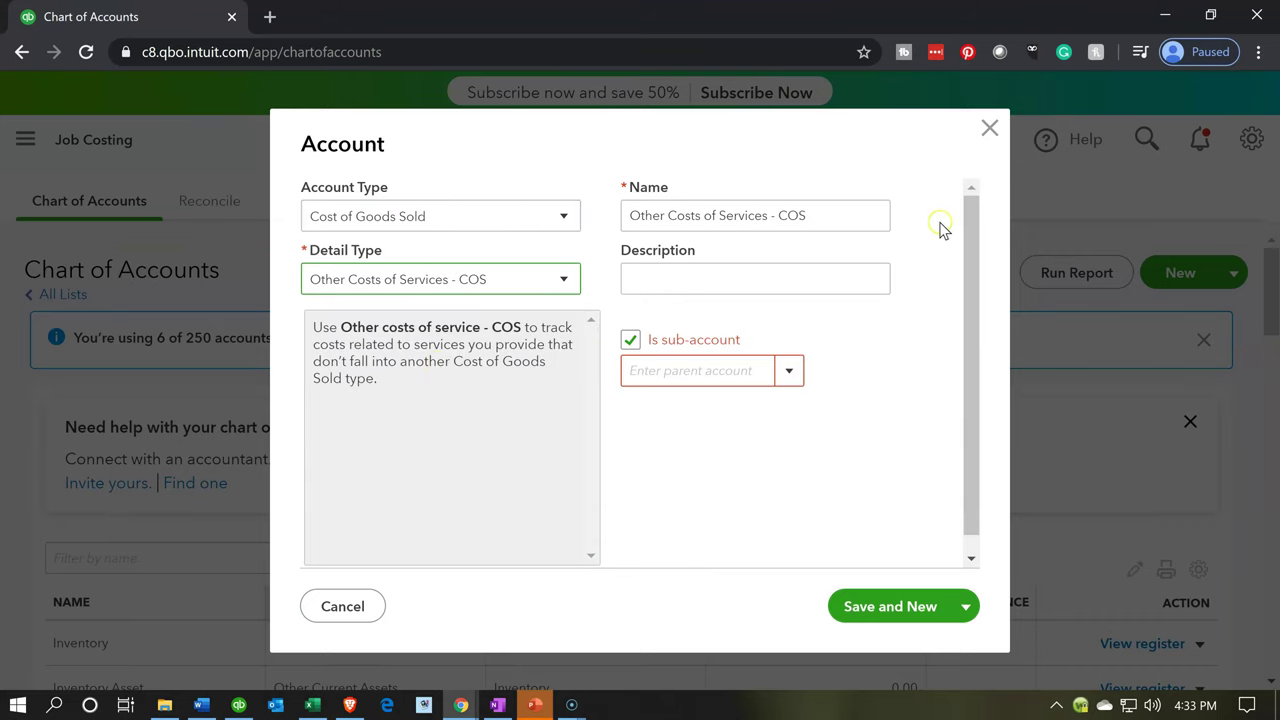
Name the account Cement render under the parent account Materials and save it, continuing with another new account
left_click_drag(877, 220, 529, 223)
type("Cement render")
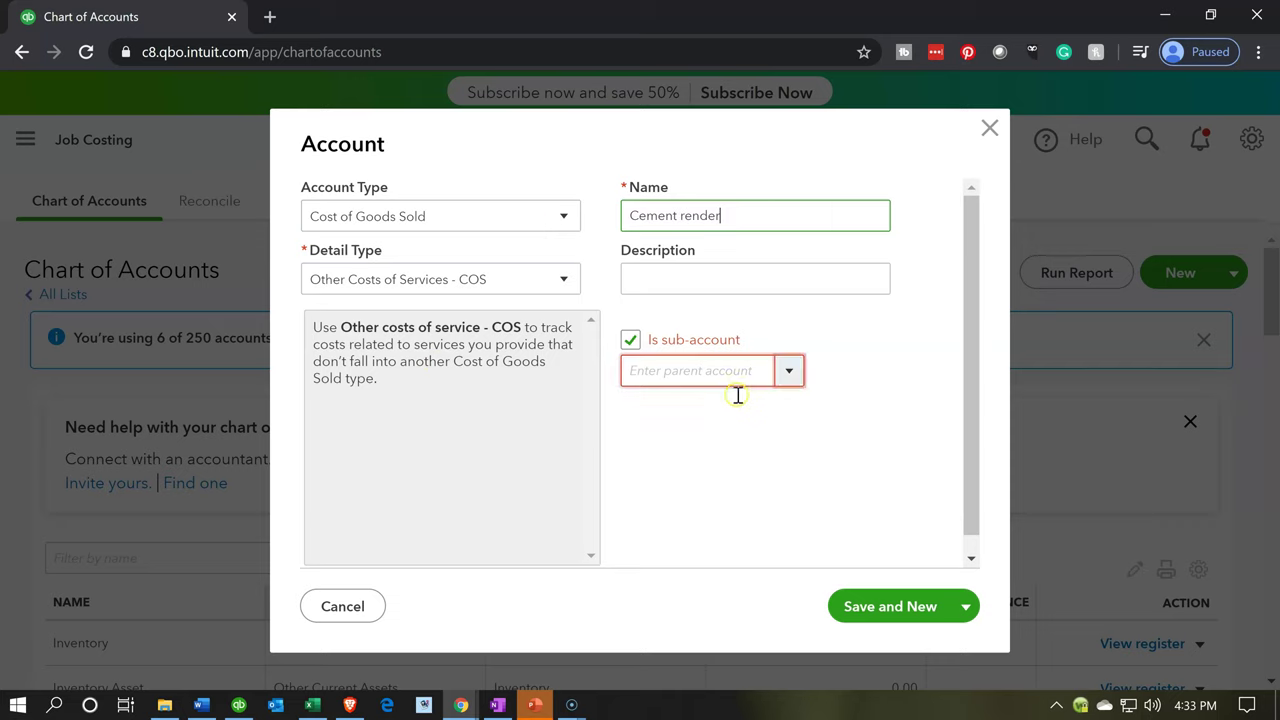
left_click(701, 382)
type("mat")
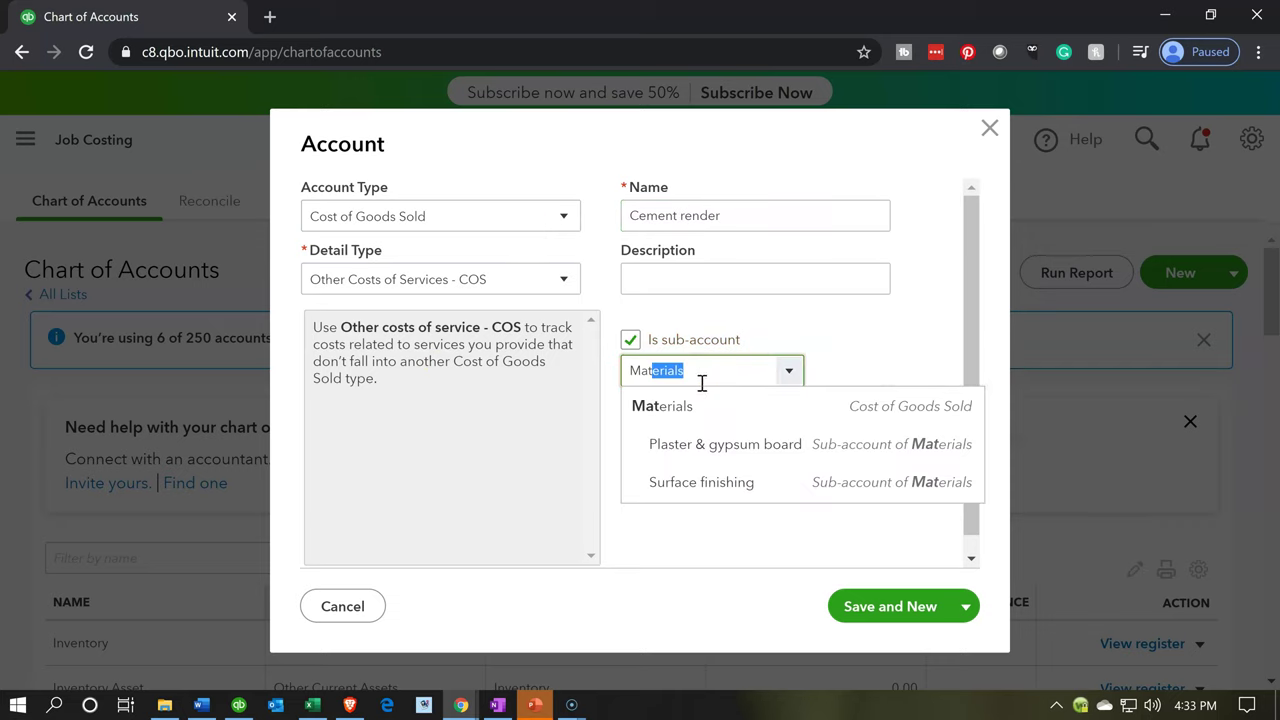
left_click(660, 404)
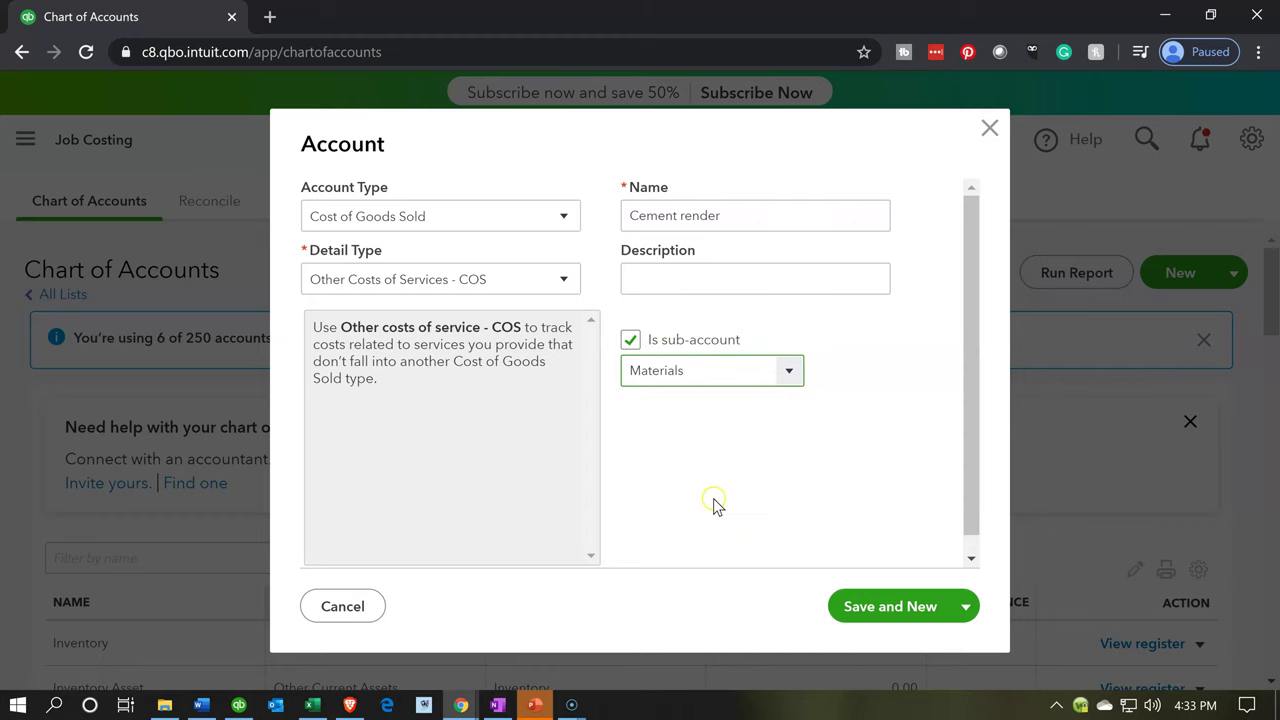
left_click(849, 607)
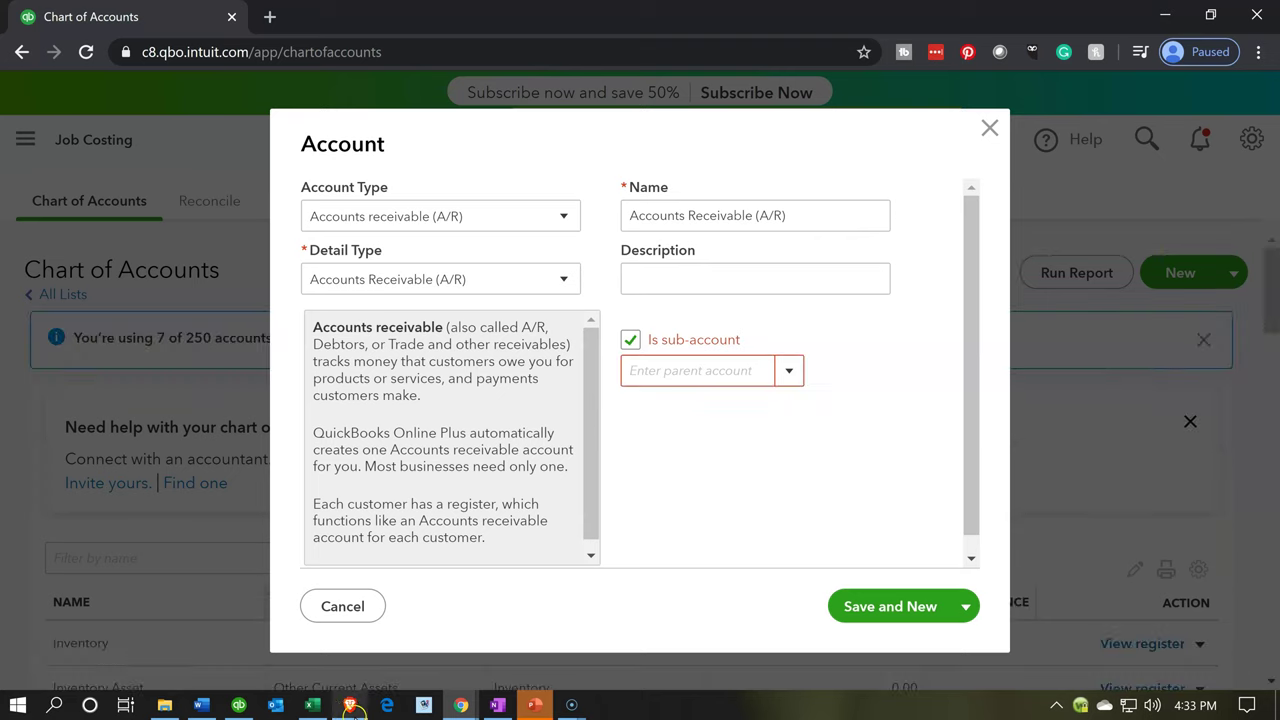
Switch to the Excel item list, copy the item name Ceramic tile, quarry tile, pavers, mosaic, and return to the QuickBooks Online account form
left_click(312, 705)
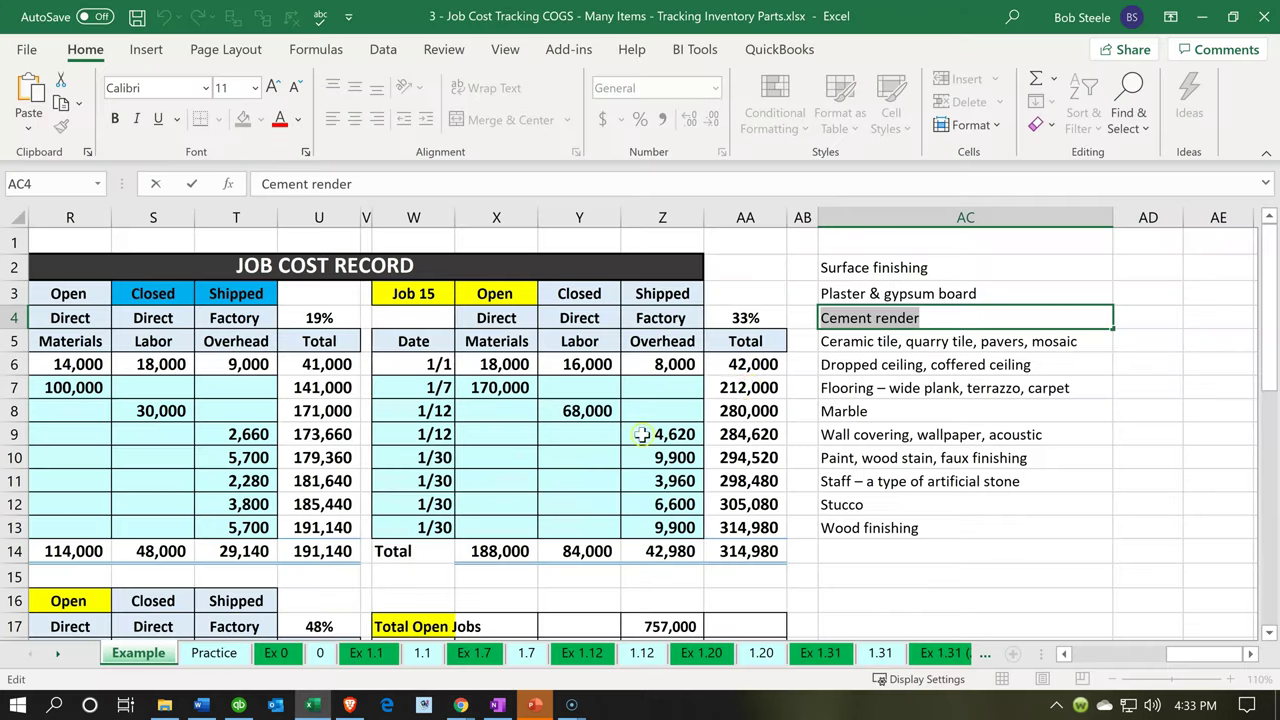
left_click(855, 339)
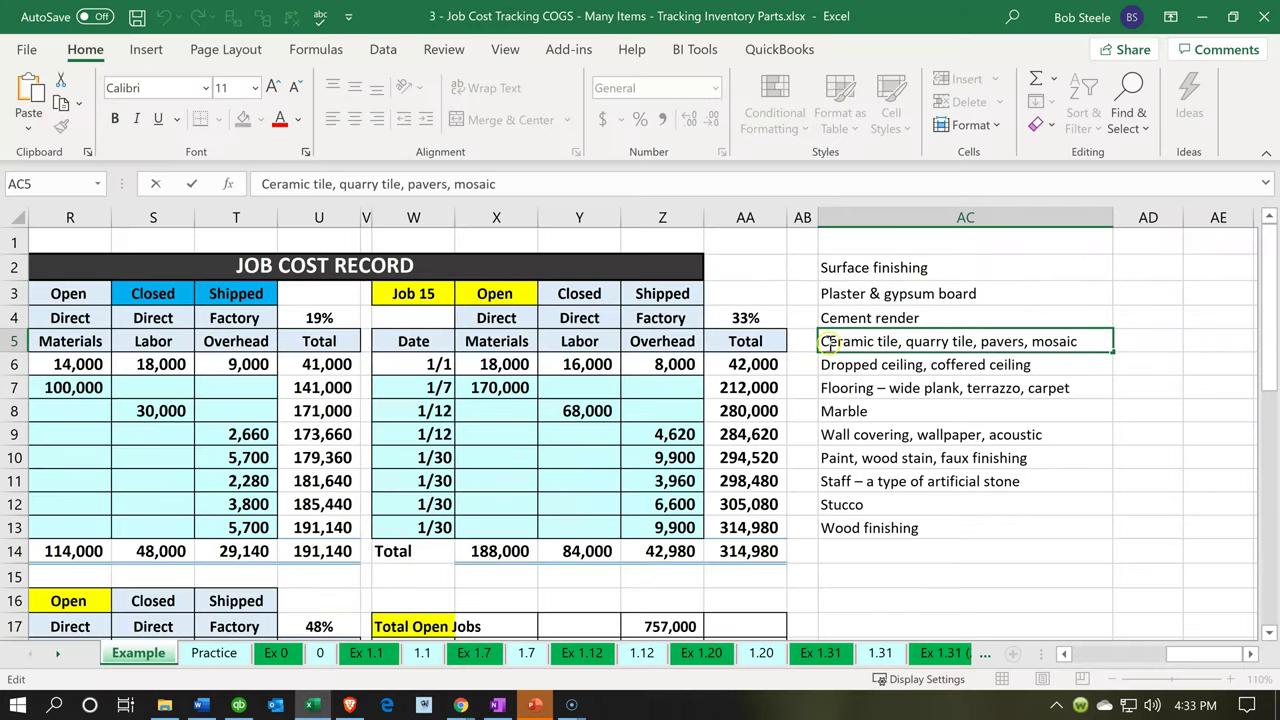
left_click_drag(823, 341, 980, 345)
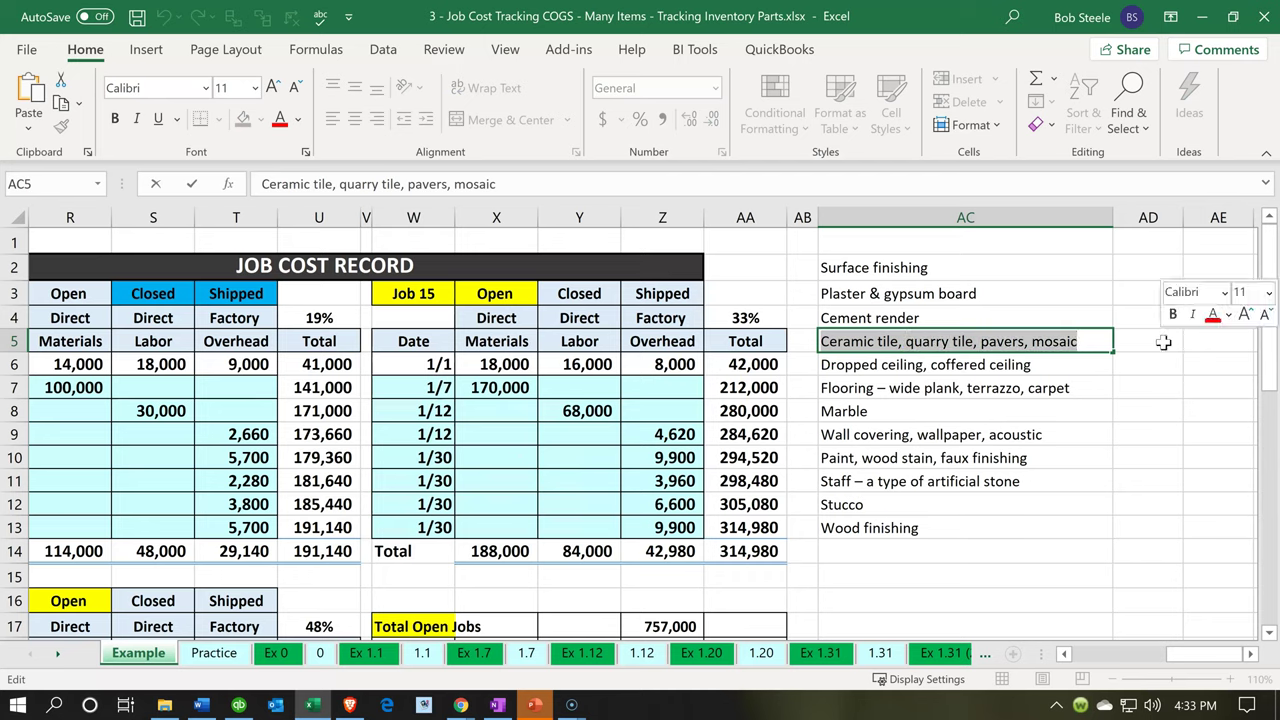
left_click(1201, 17)
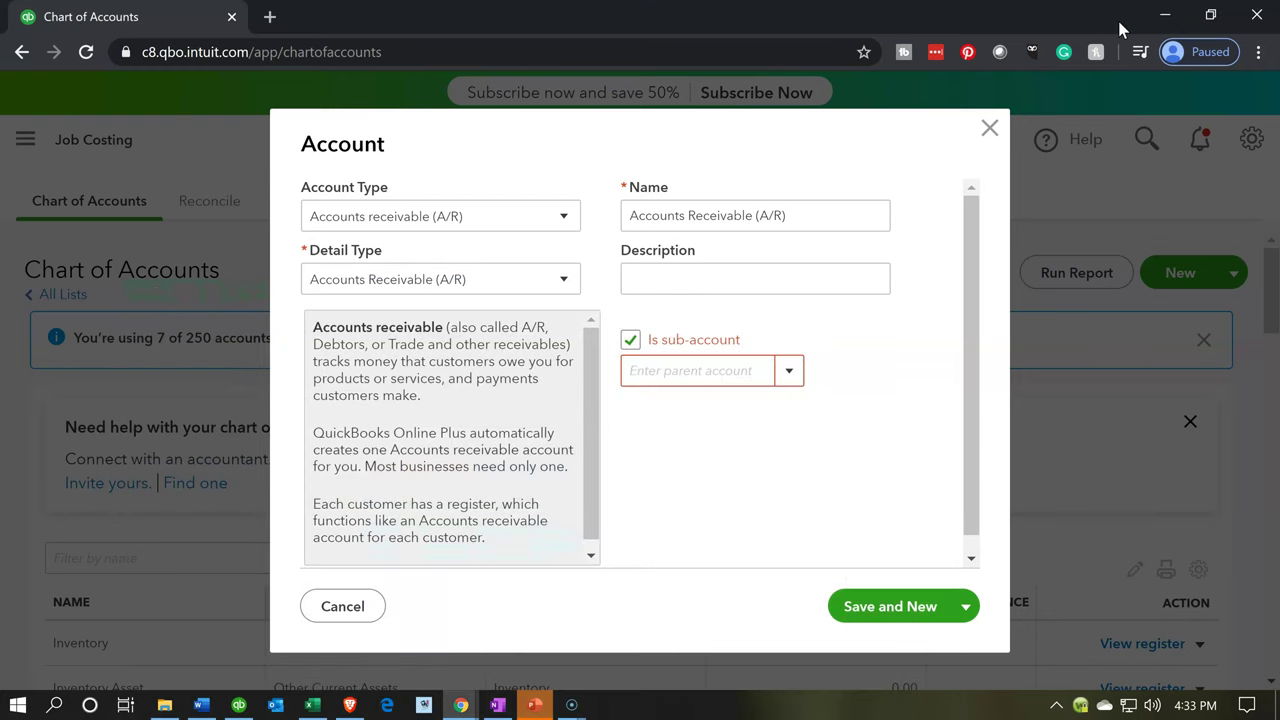
Set the new account's type to Cost of Goods Sold
left_click(556, 215)
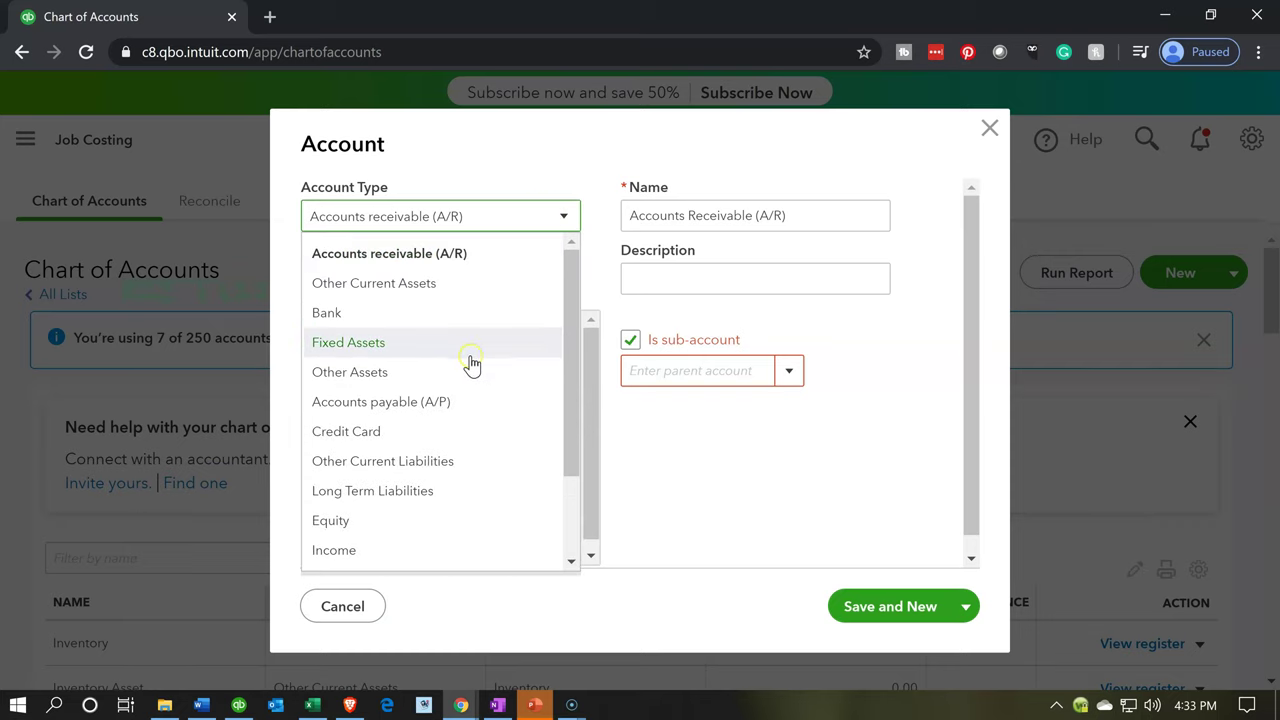
scroll(455, 410, "down", 1)
left_click(428, 512)
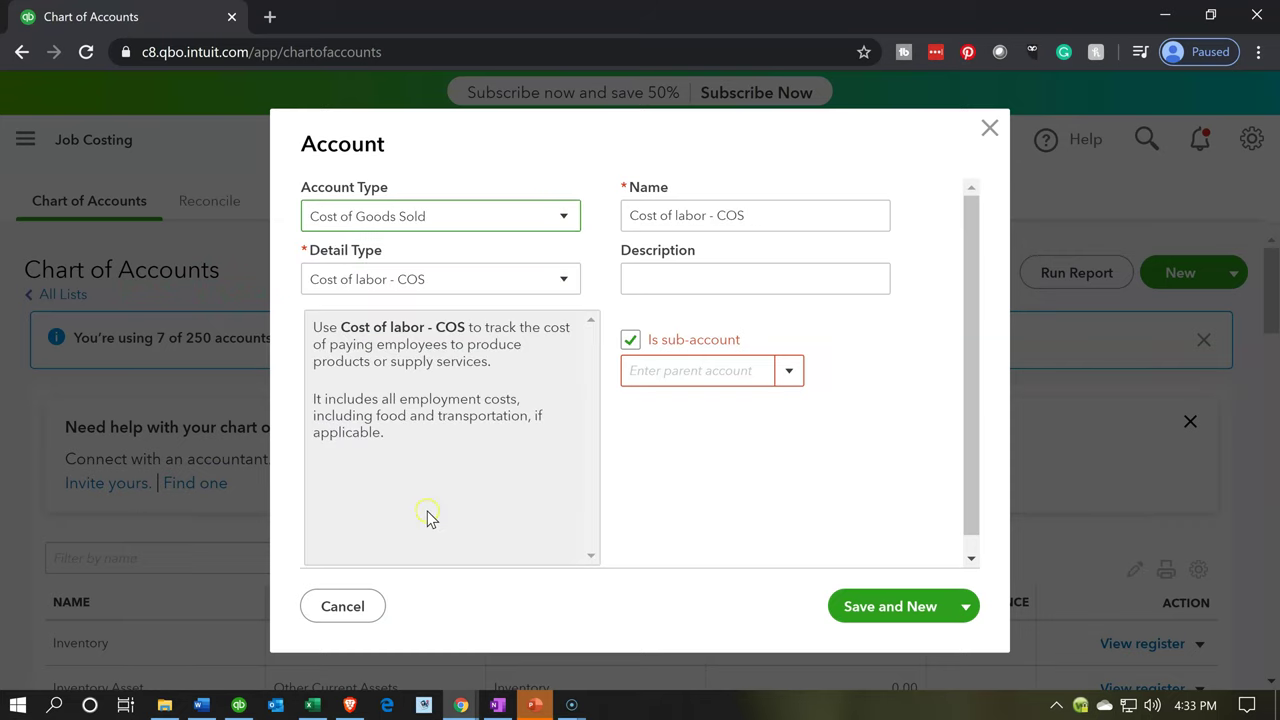
Name the account Ceramic tile, quarry tile, pavers, mosaic under the parent account Materials and save it, continuing with another new account
left_click_drag(760, 216, 531, 211)
type("Ceramic tile, quarry tile, pavers, mosaic")
left_click(664, 368)
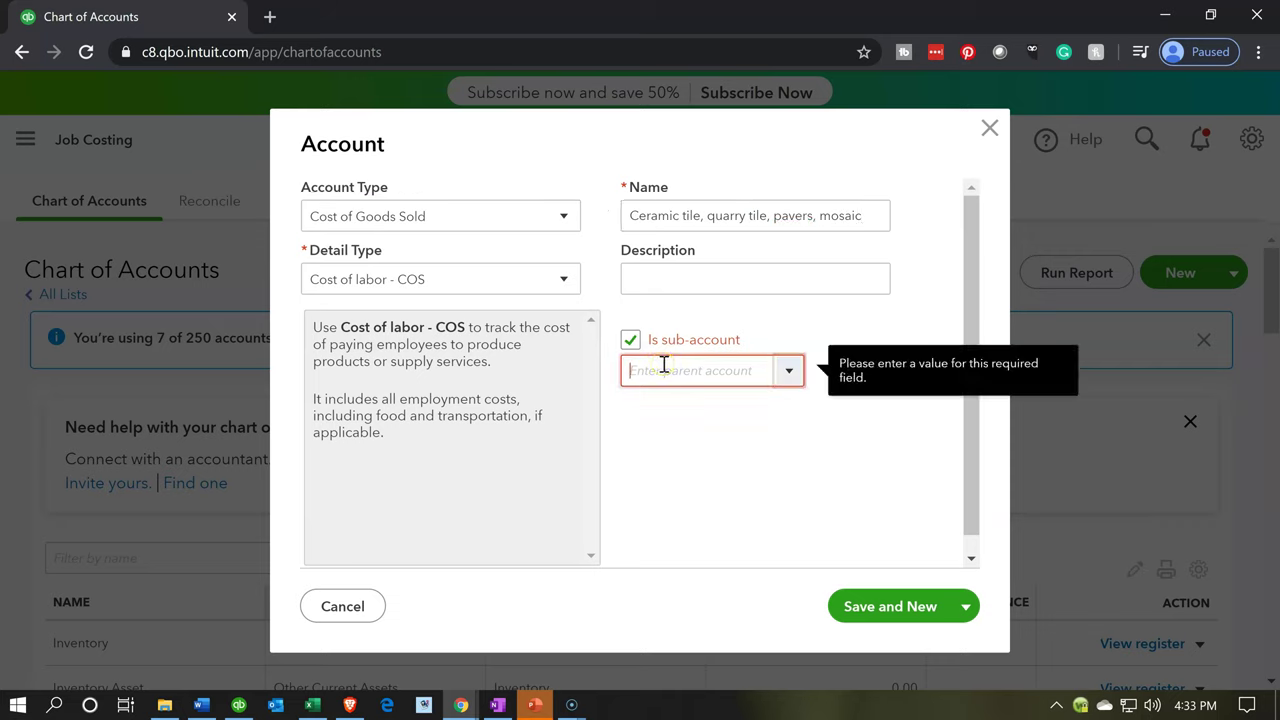
type("Materials")
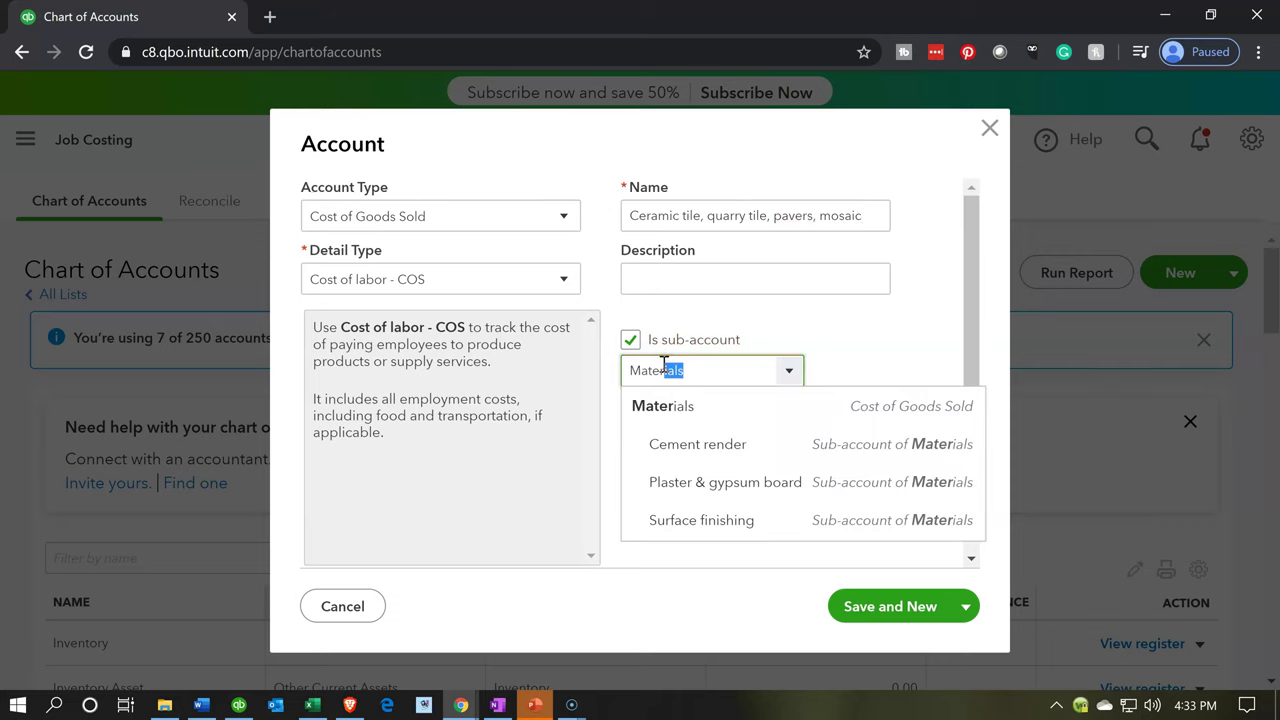
left_click(646, 408)
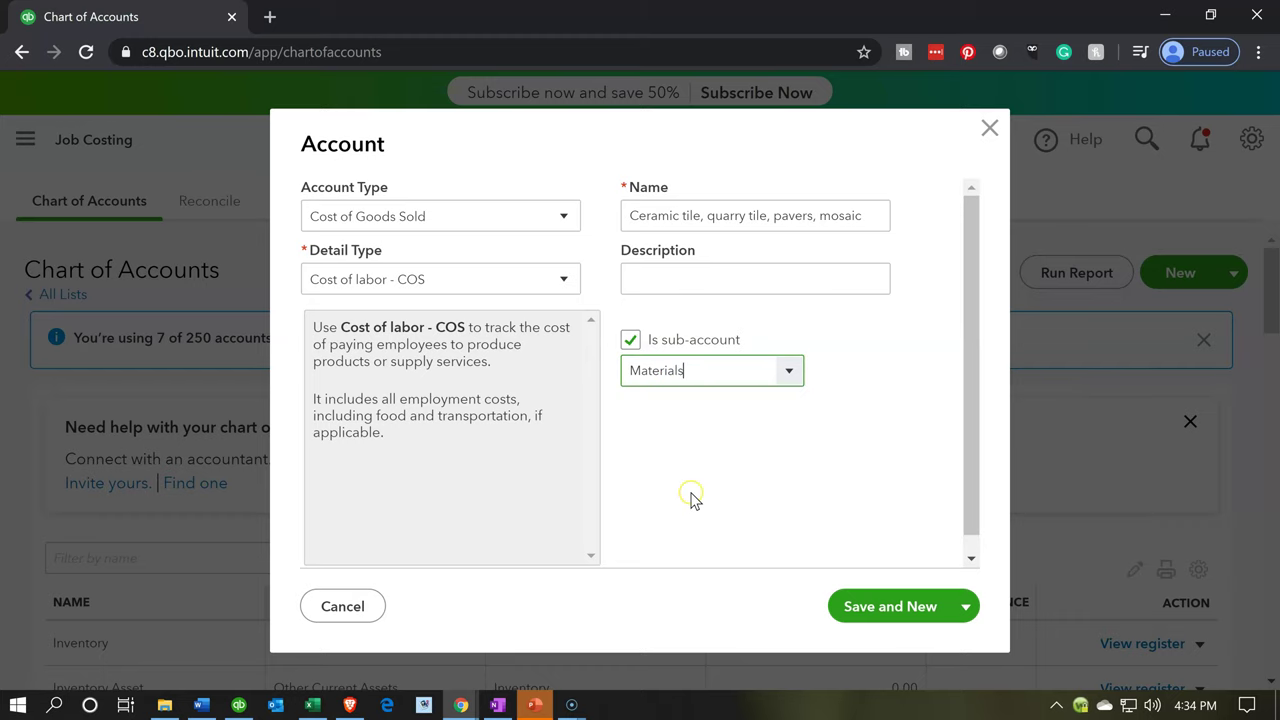
left_click(869, 608)
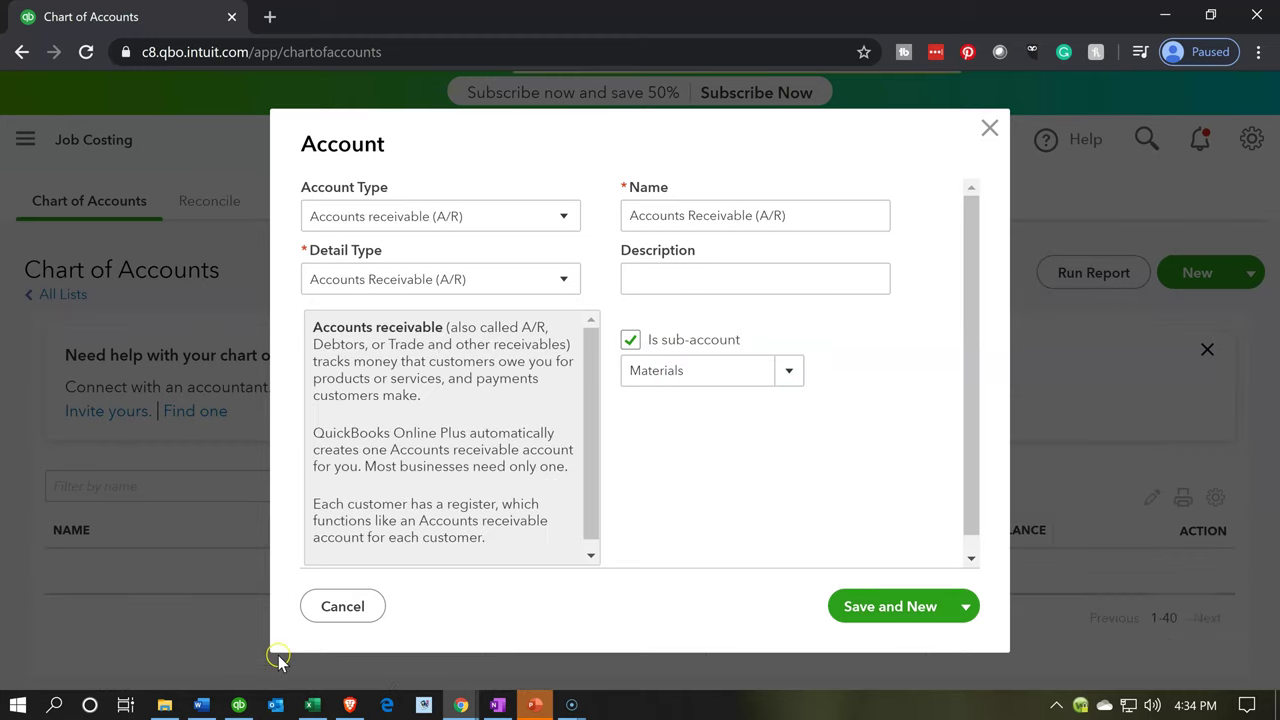
Switch to the Excel item list, copy the item name Dropped ceiling, coffered ceiling, and return to the QuickBooks Online account form
left_click(311, 705)
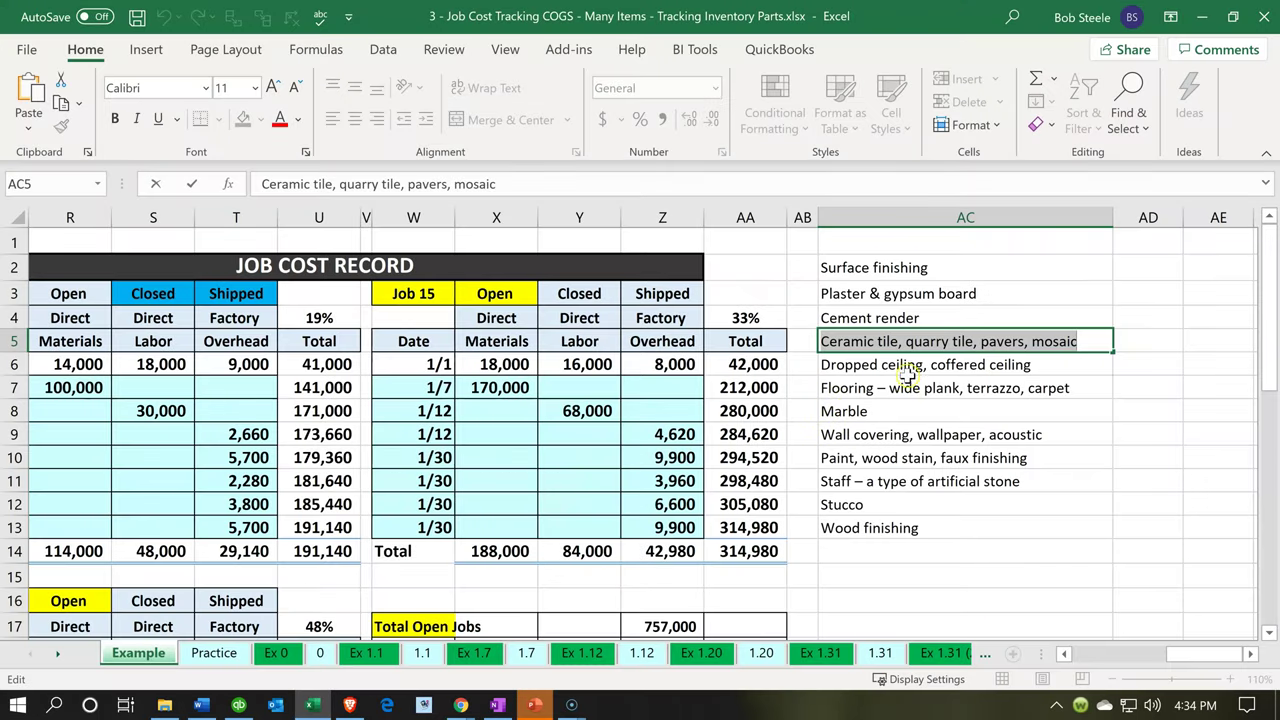
double_click(907, 368)
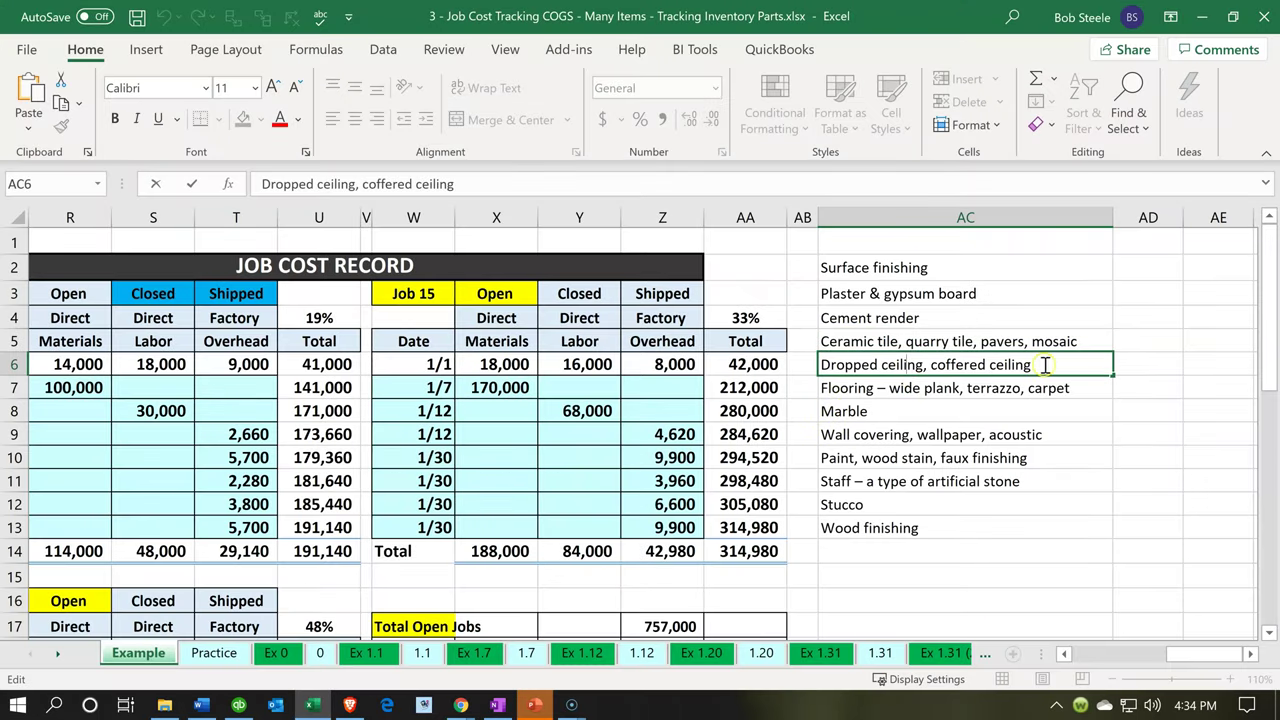
key("ctrl+a")
key("ctrl+c")
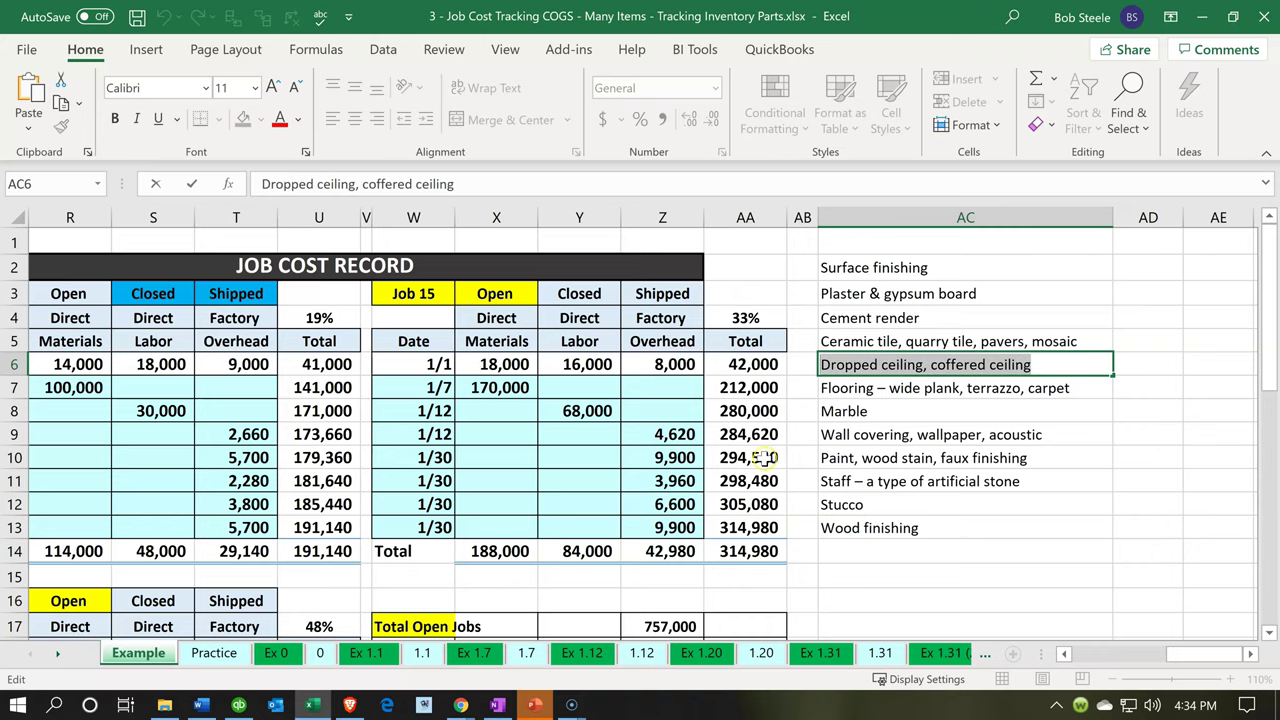
left_click(1197, 18)
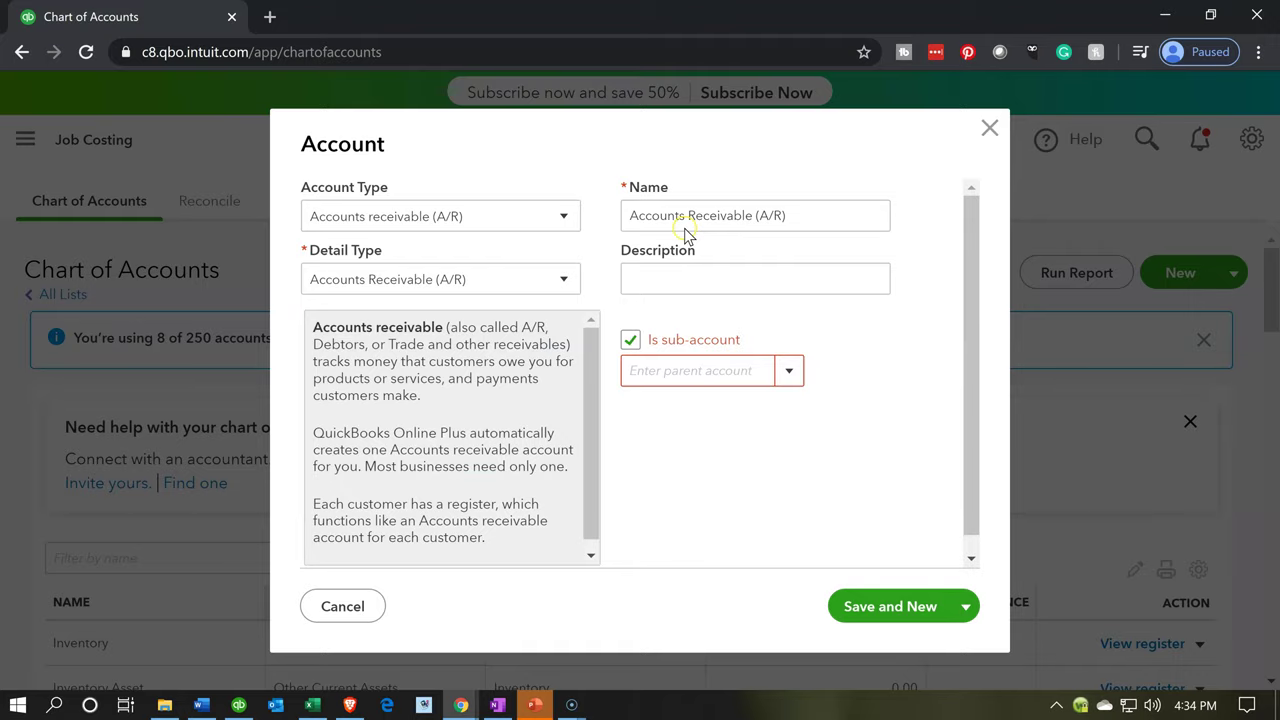
Set the new account's type to Cost of Goods Sold and its detail type to Other Costs of Services - COS
left_click(457, 216)
scroll(457, 334, "up", 1)
scroll(443, 360, "down", 1)
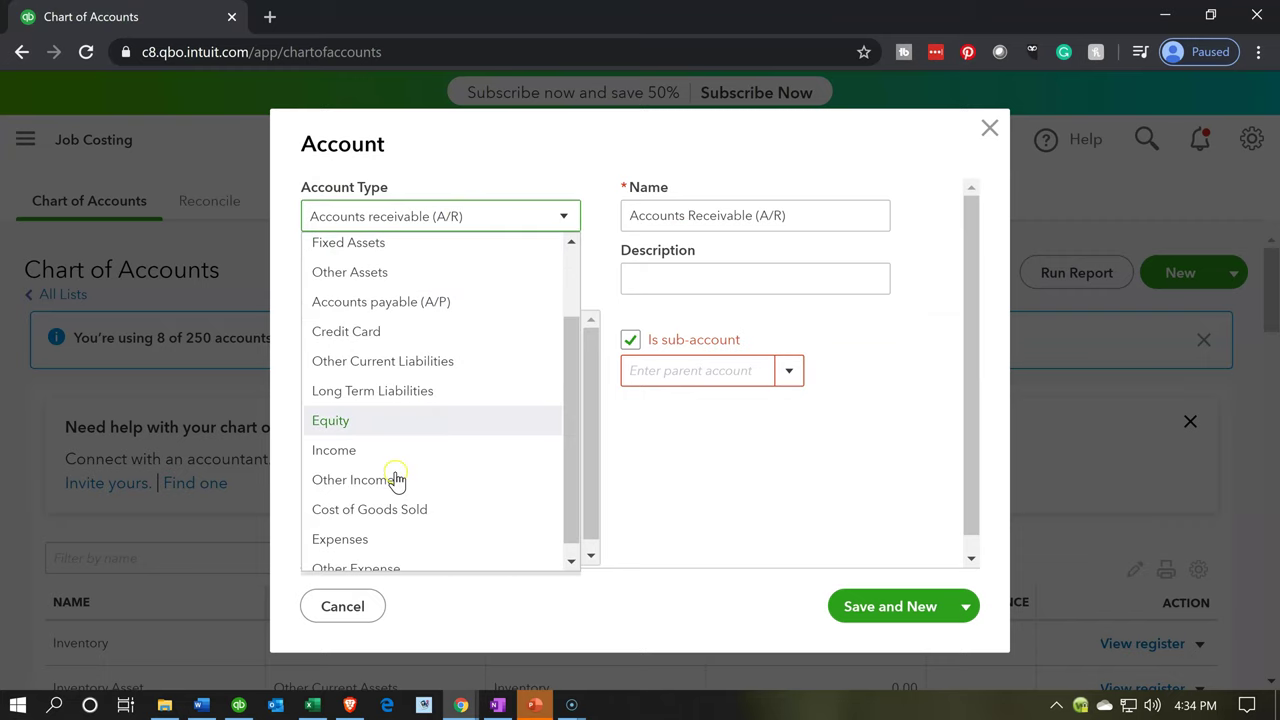
left_click(395, 510)
left_click(432, 282)
left_click(443, 378)
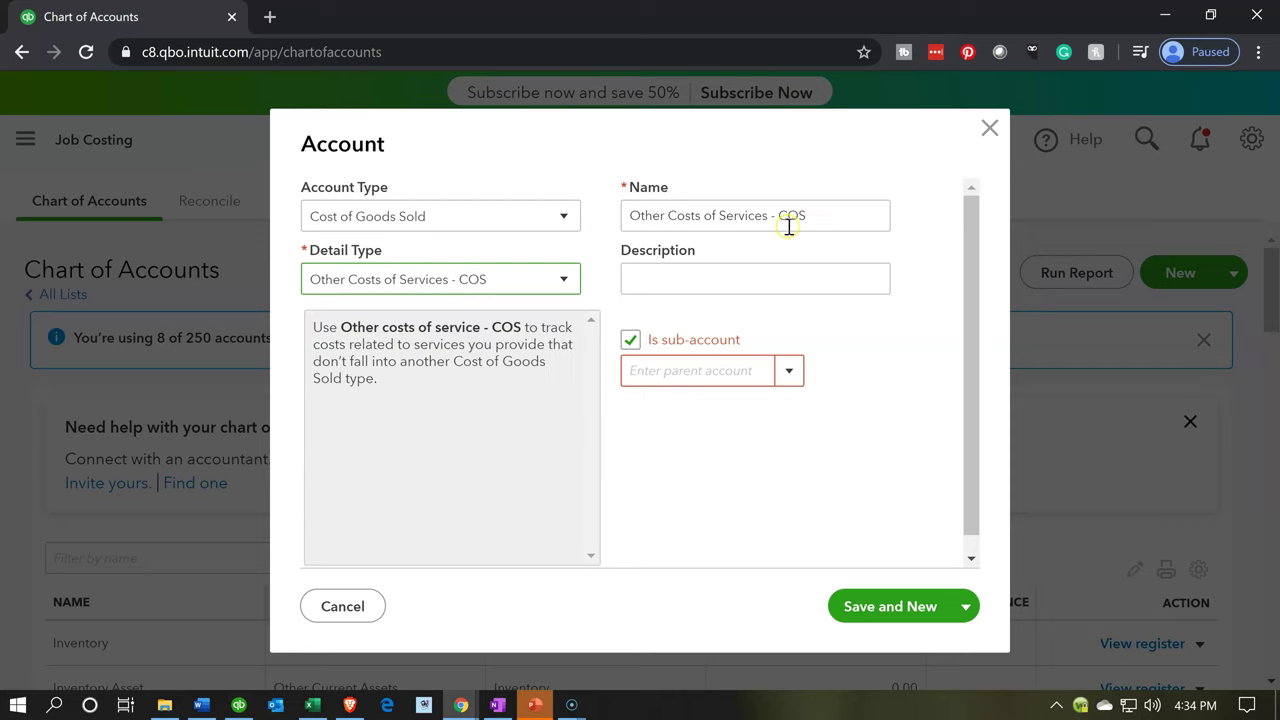
Name the account Dropped ceiling, coffered ceiling under the parent account Materials and save it, continuing with another new account
left_click_drag(836, 209, 531, 177)
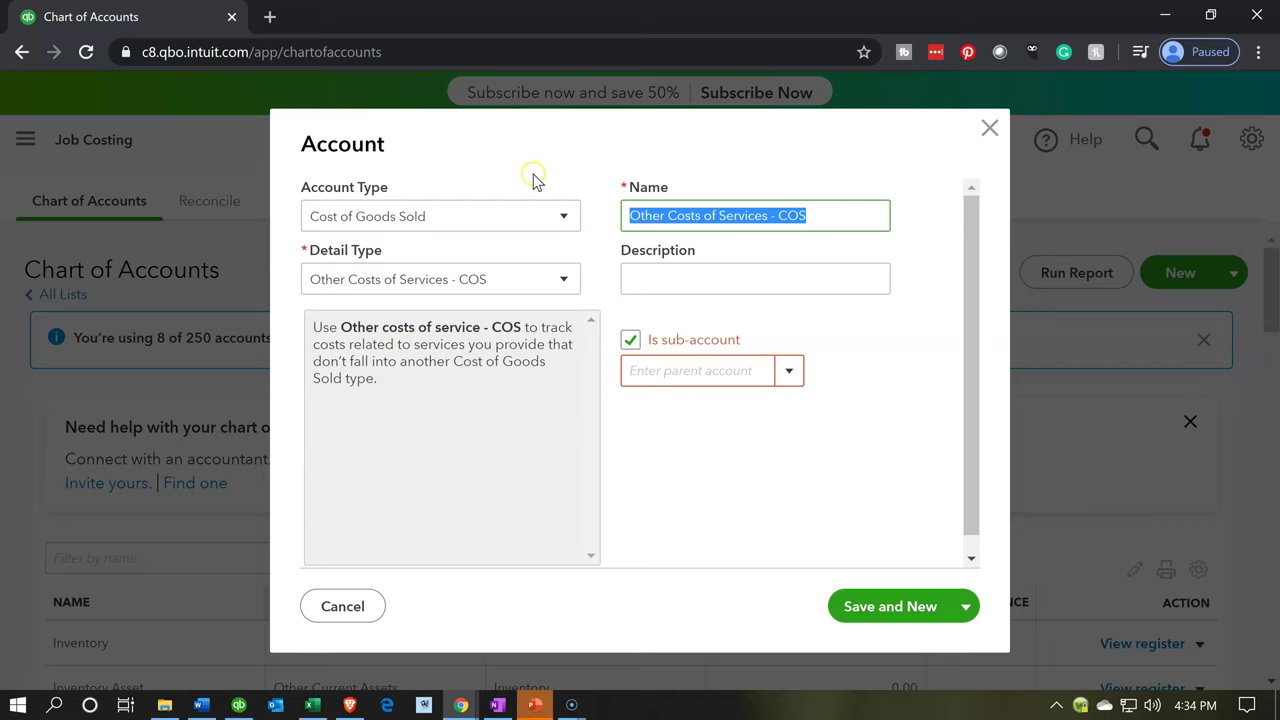
key("ctrl+v")
left_click(706, 376)
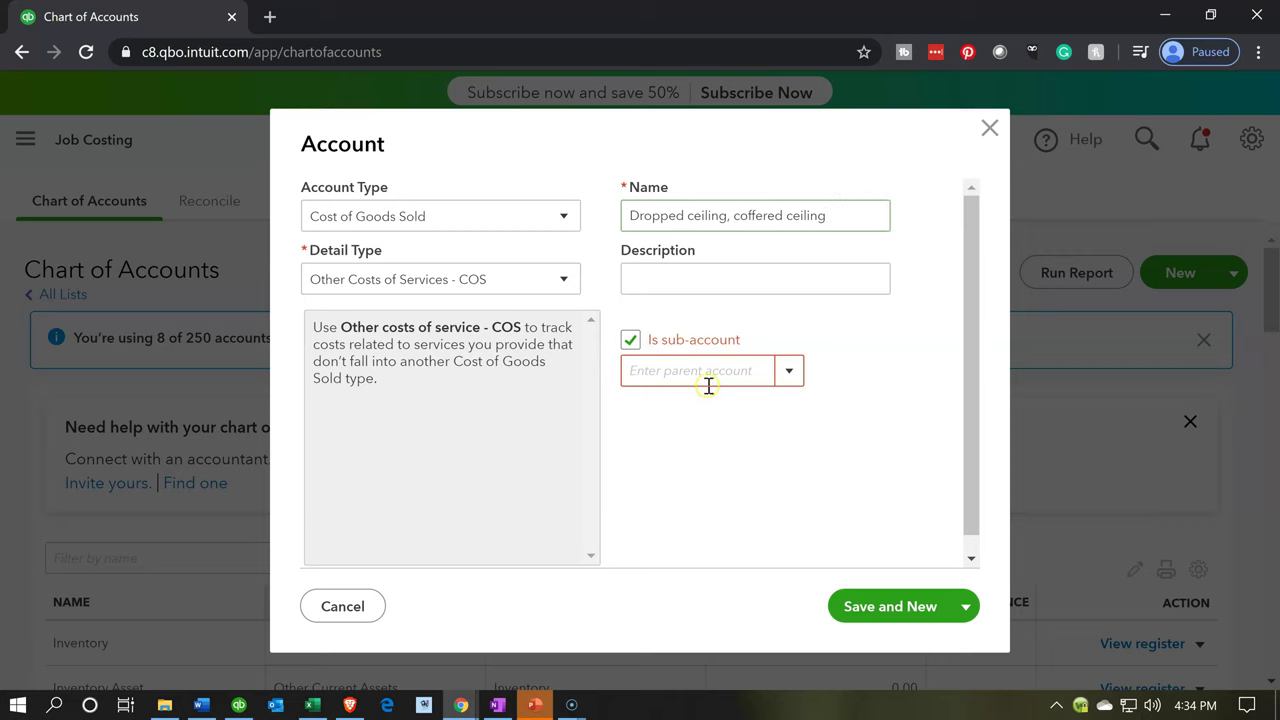
type("mat")
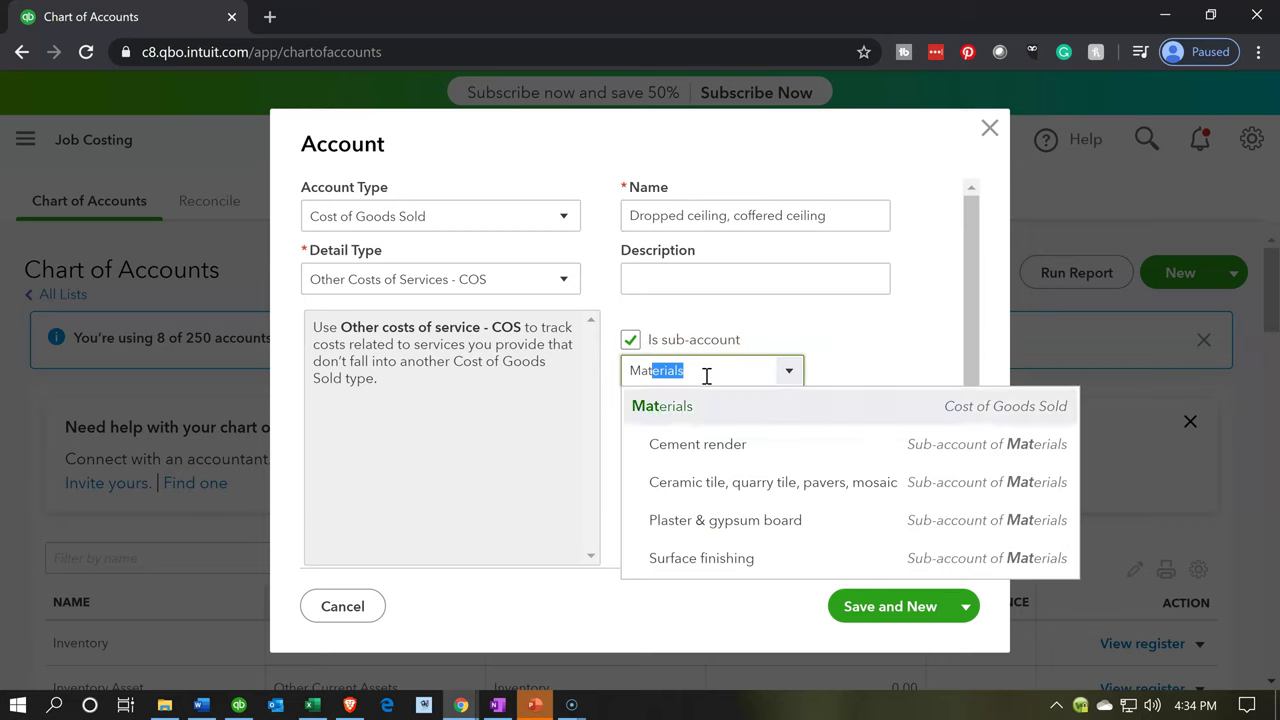
key("Return")
left_click(877, 609)
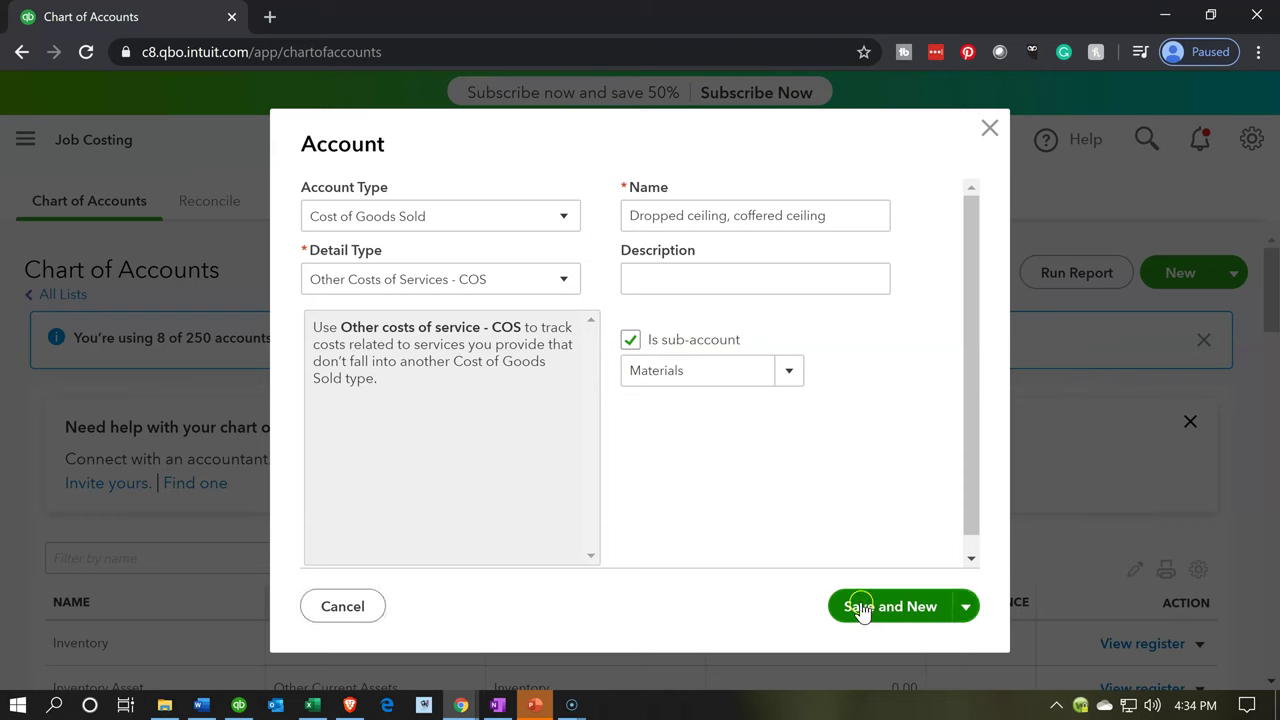
Switch to the Excel item list, copy the item name Flooring – wide plank, terrazzo, carpet, and return to the QuickBooks Online account form
left_click(316, 705)
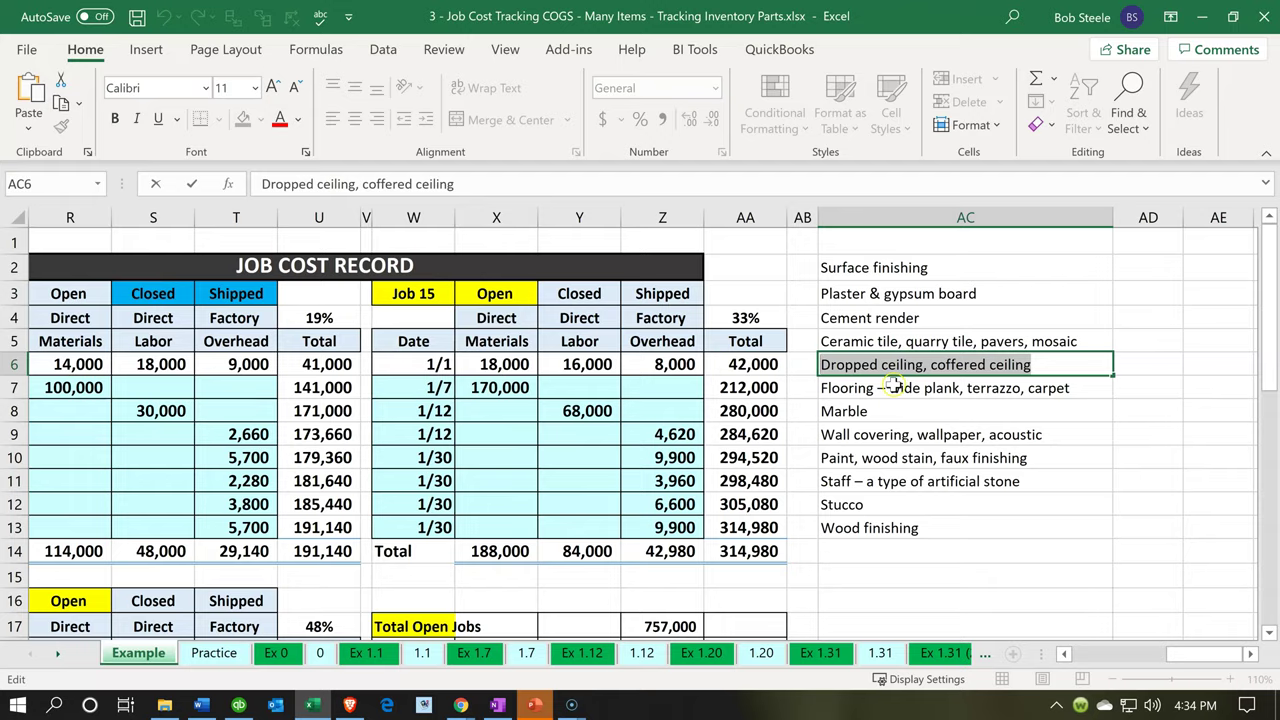
double_click(890, 387)
left_click_drag(1085, 390, 716, 385)
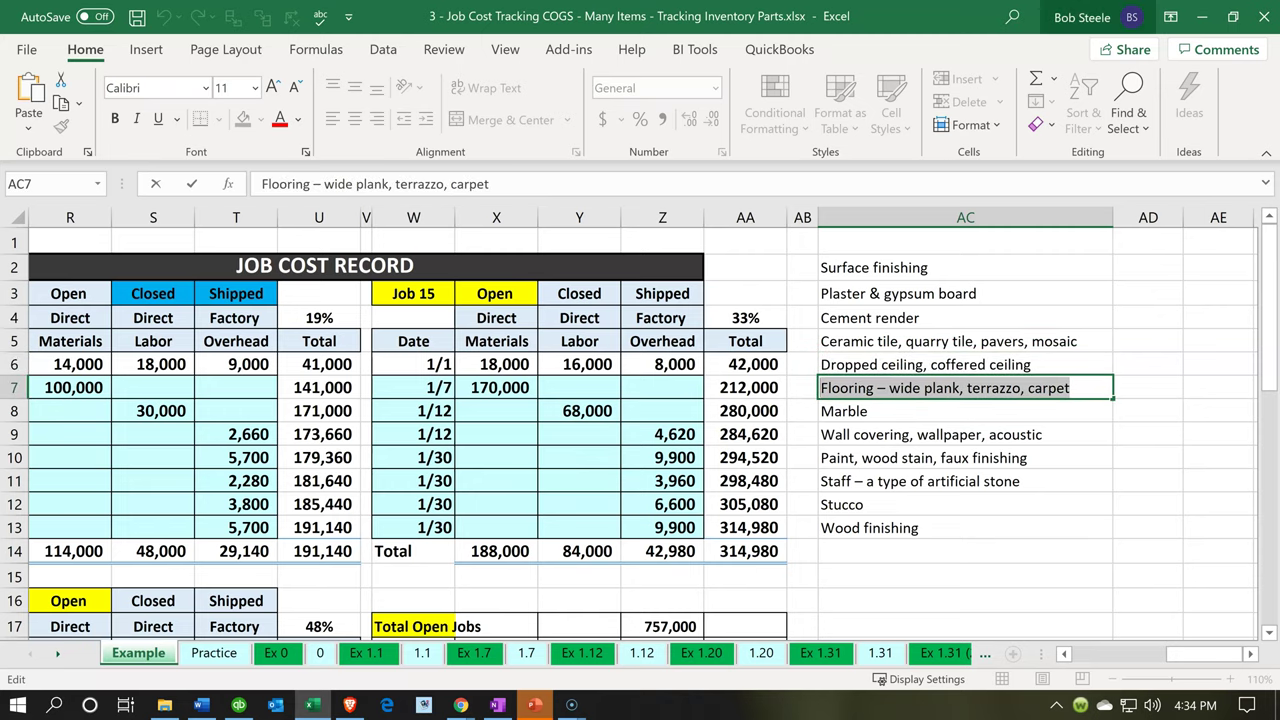
left_click(1201, 16)
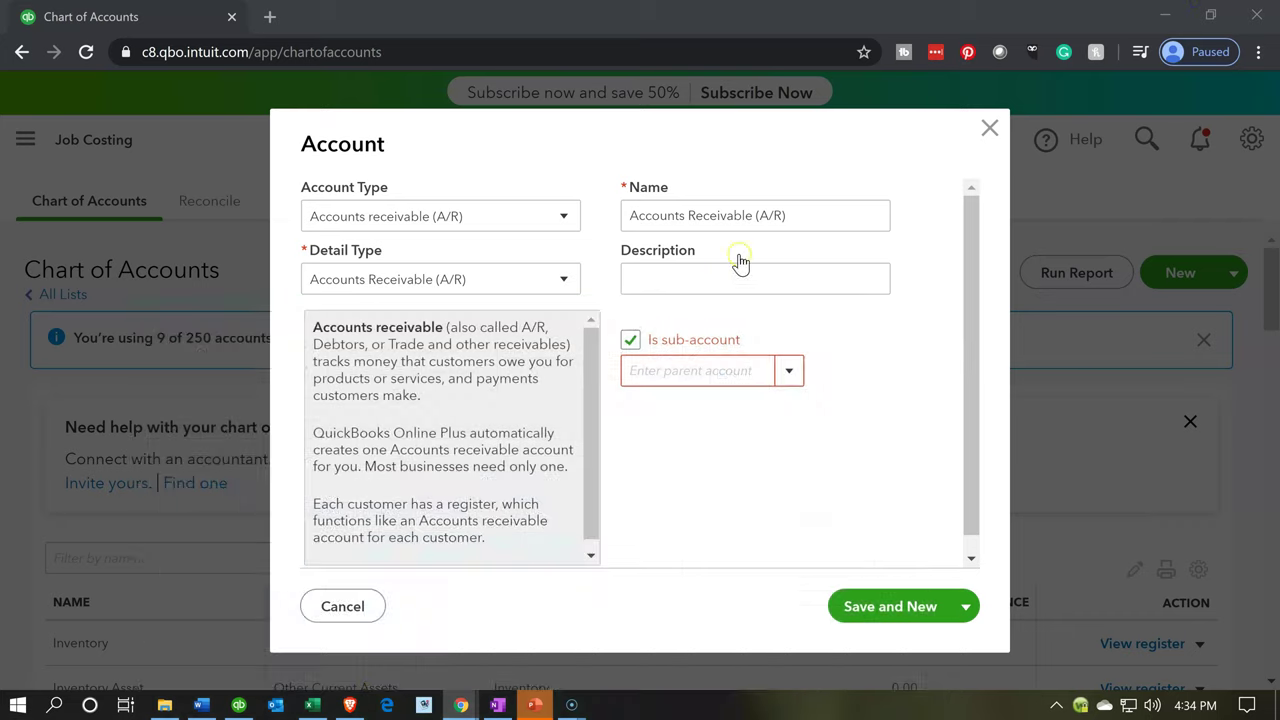
Set the new account's type to Cost of Goods Sold and its detail type to Other Costs of Services - COS
left_click(457, 216)
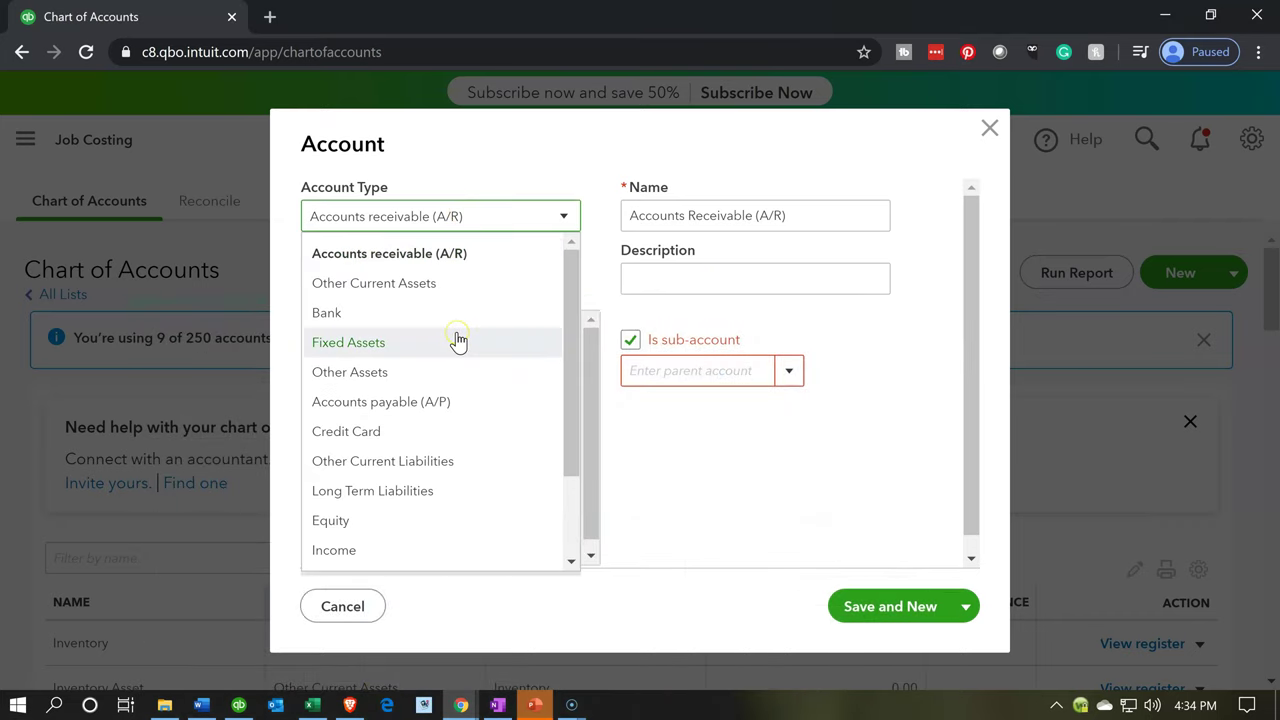
scroll(457, 340, "down", 2)
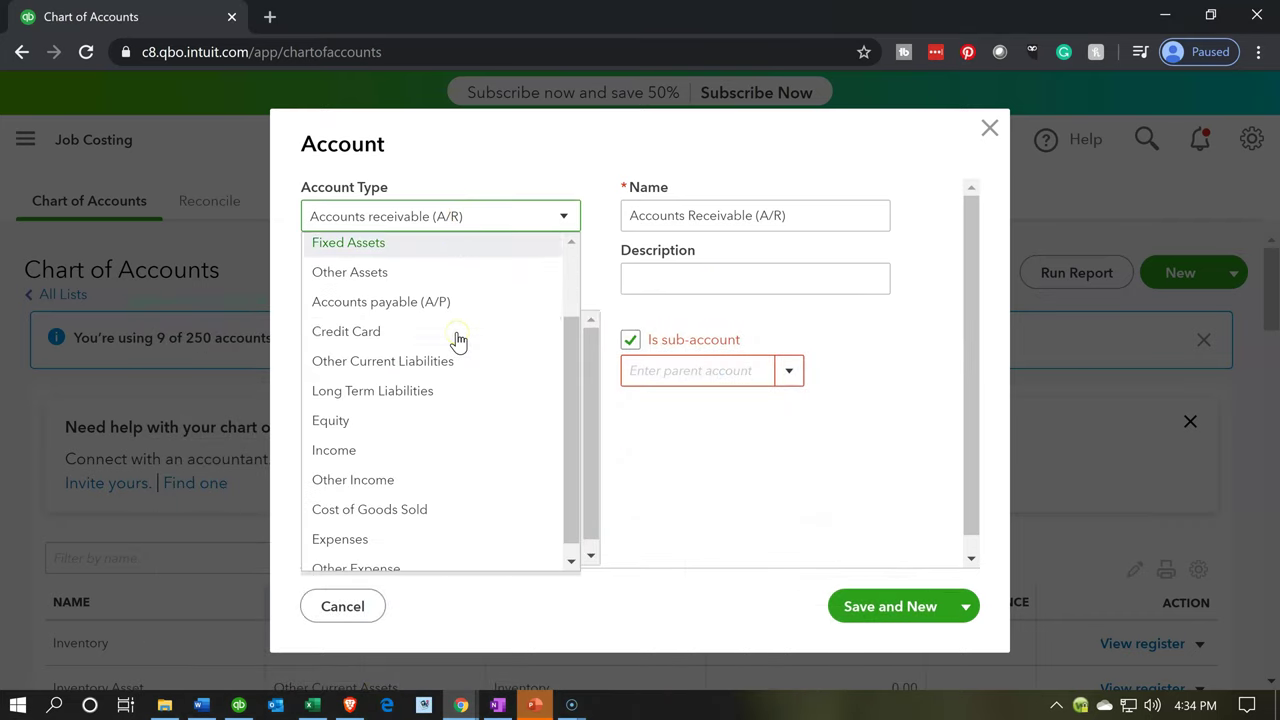
left_click(414, 492)
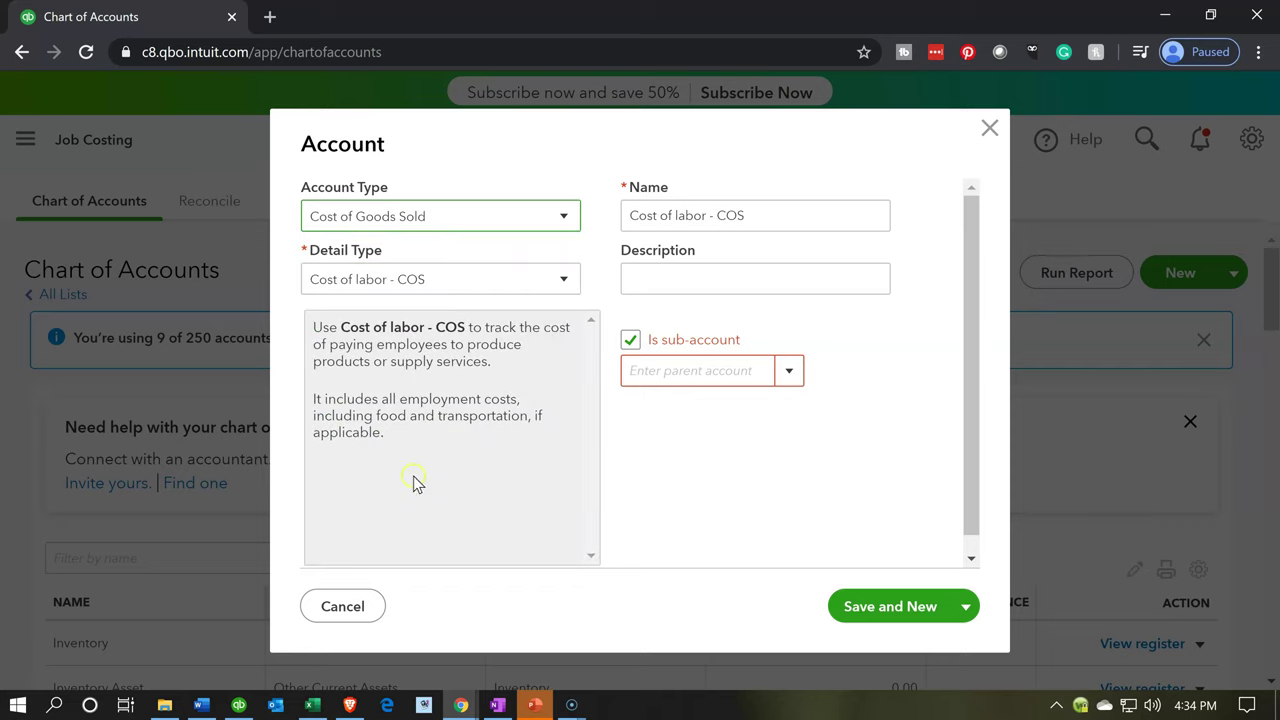
left_click(566, 280)
left_click(520, 375)
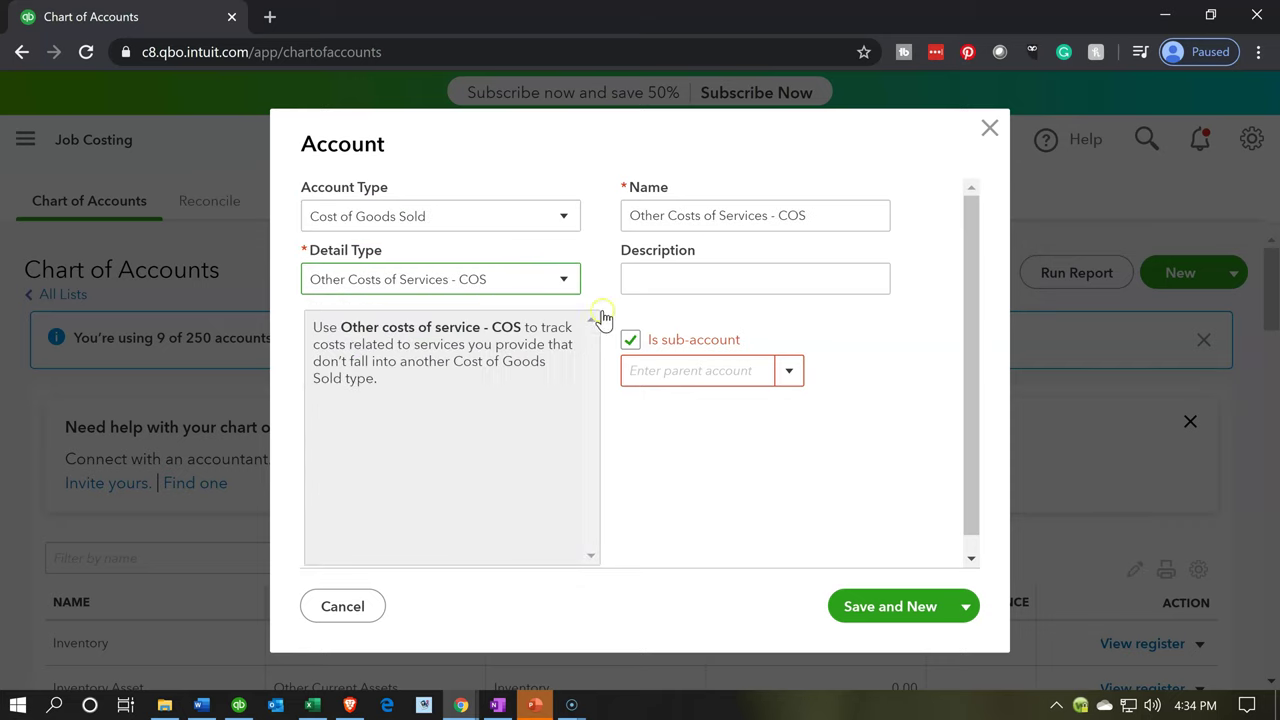
Name the account Flooring – wide plank, terrazzo, carpet under the parent account Materials and save it, continuing with another new account
triple_click(781, 213)
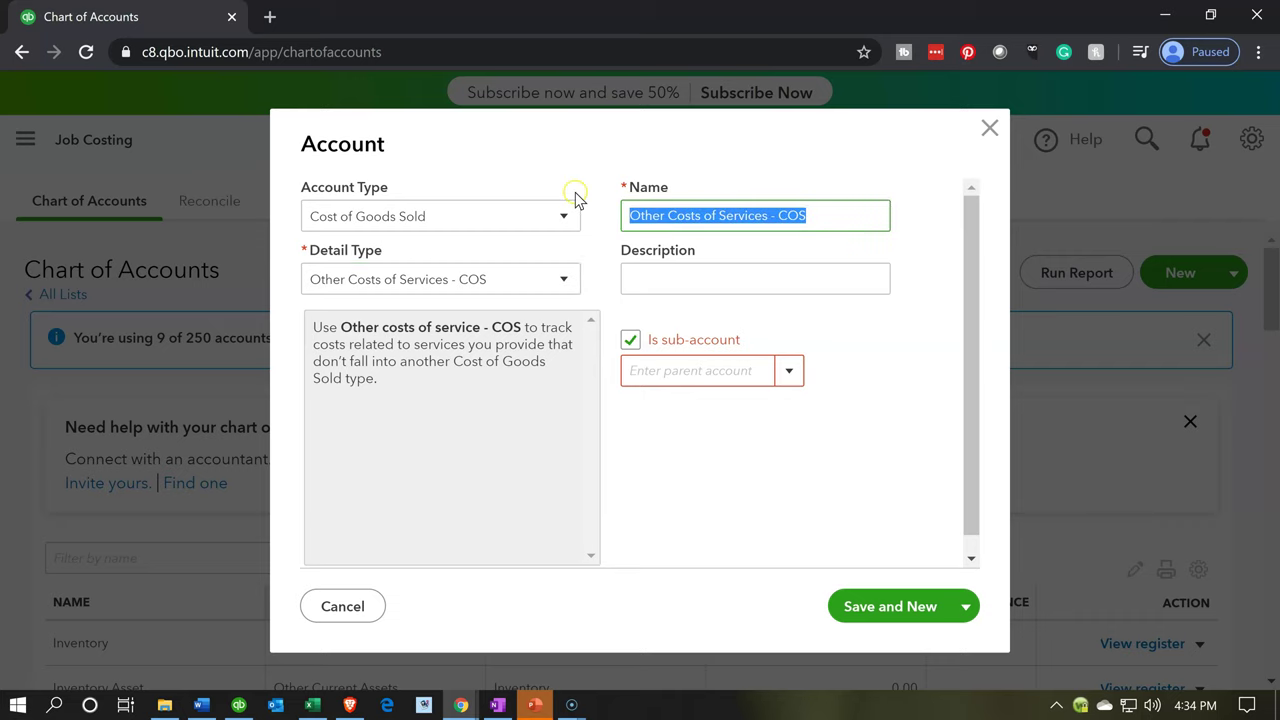
type("Flooring - wide plank, terrazzo, carpet")
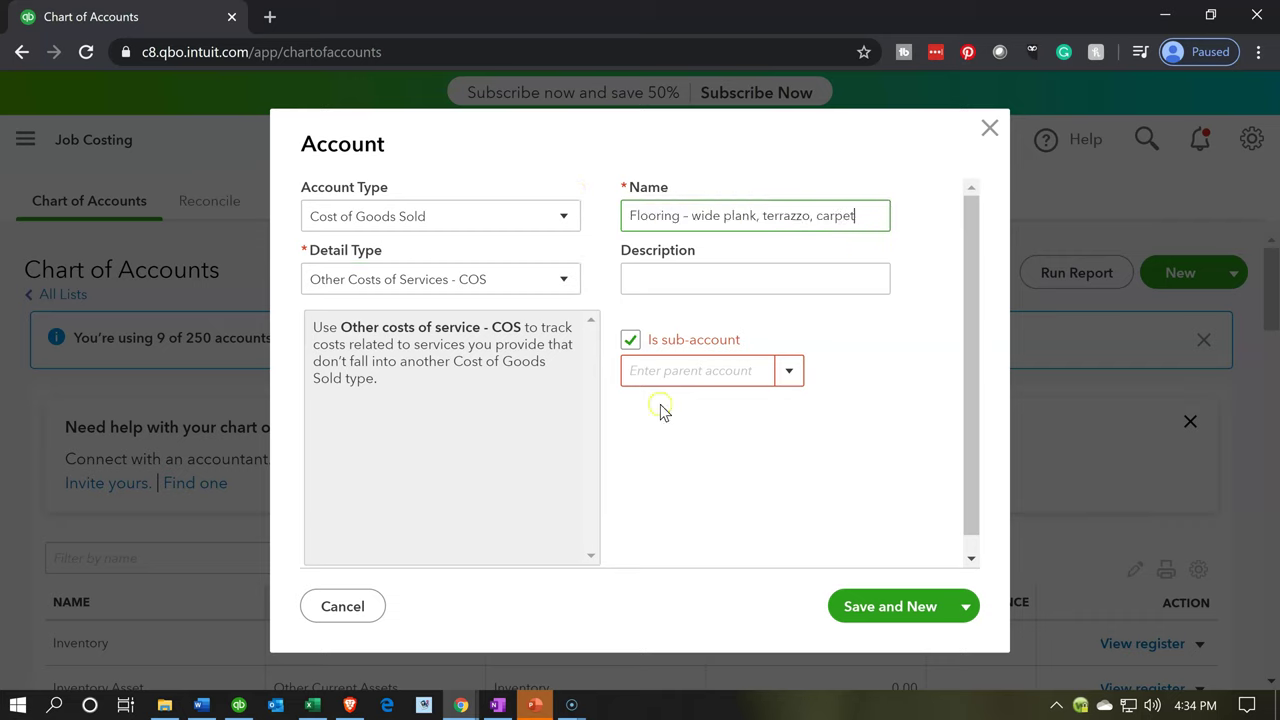
left_click(671, 362)
type("mat")
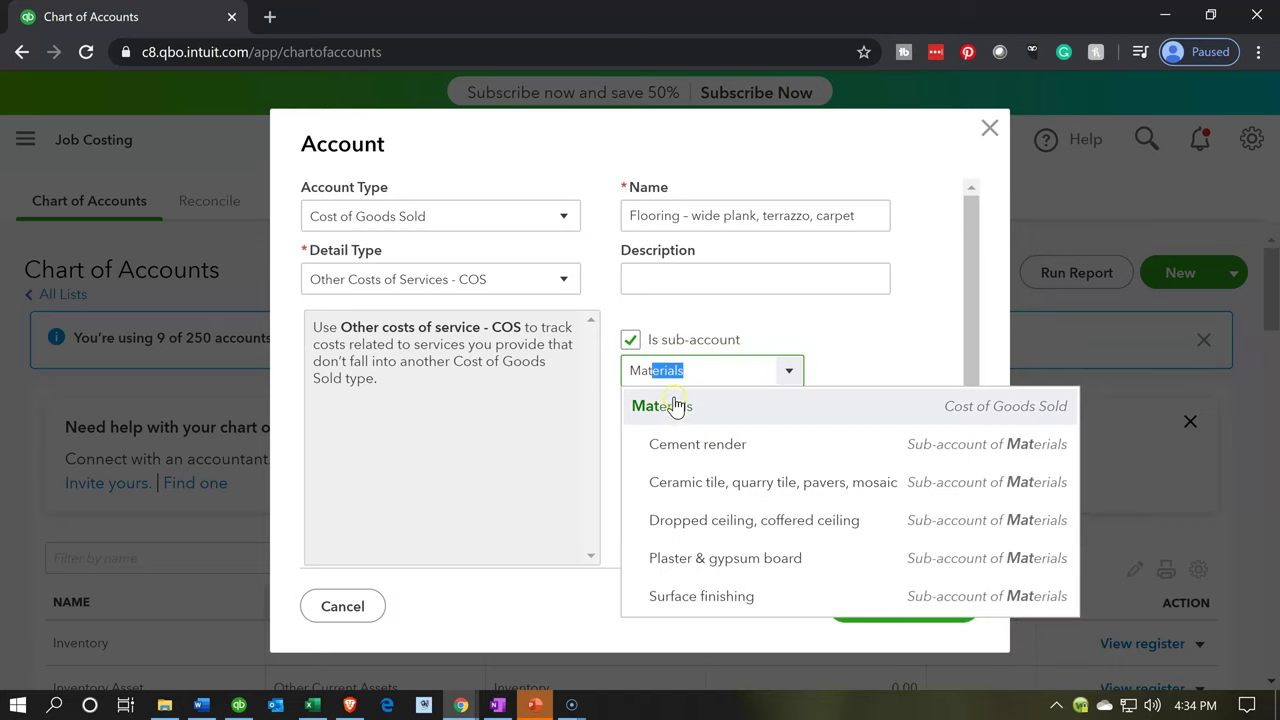
left_click(675, 410)
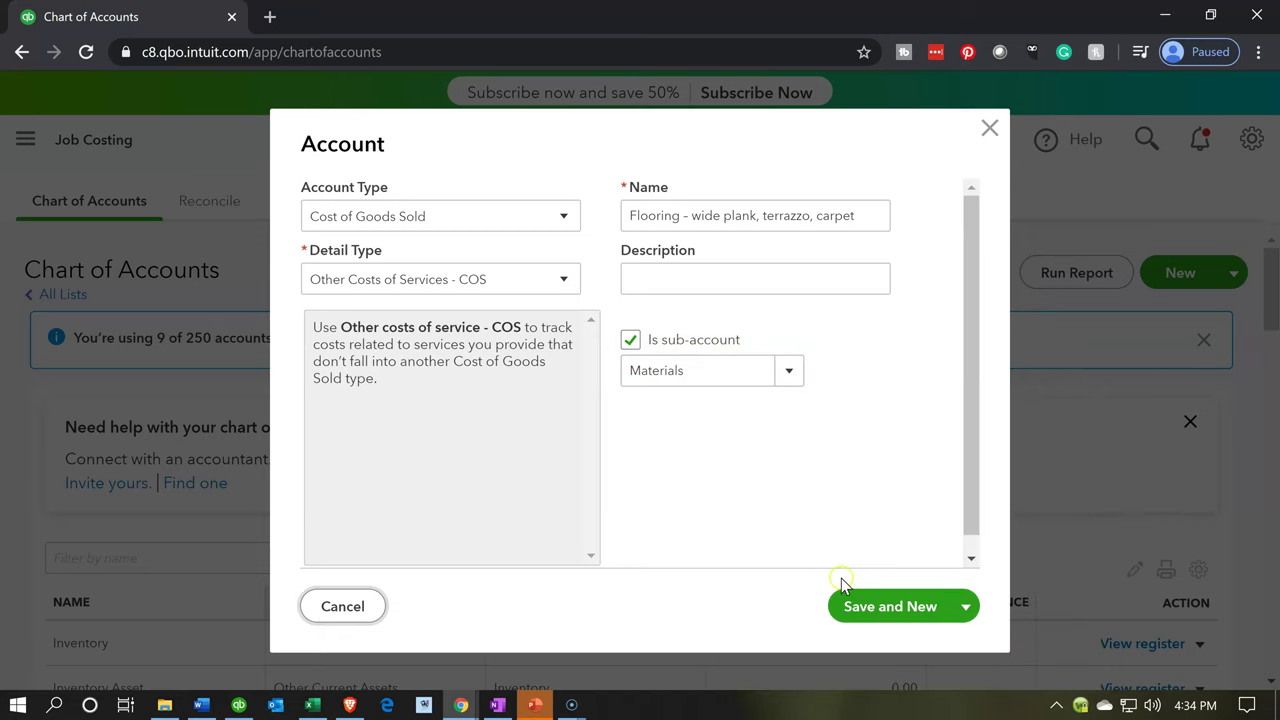
left_click(858, 606)
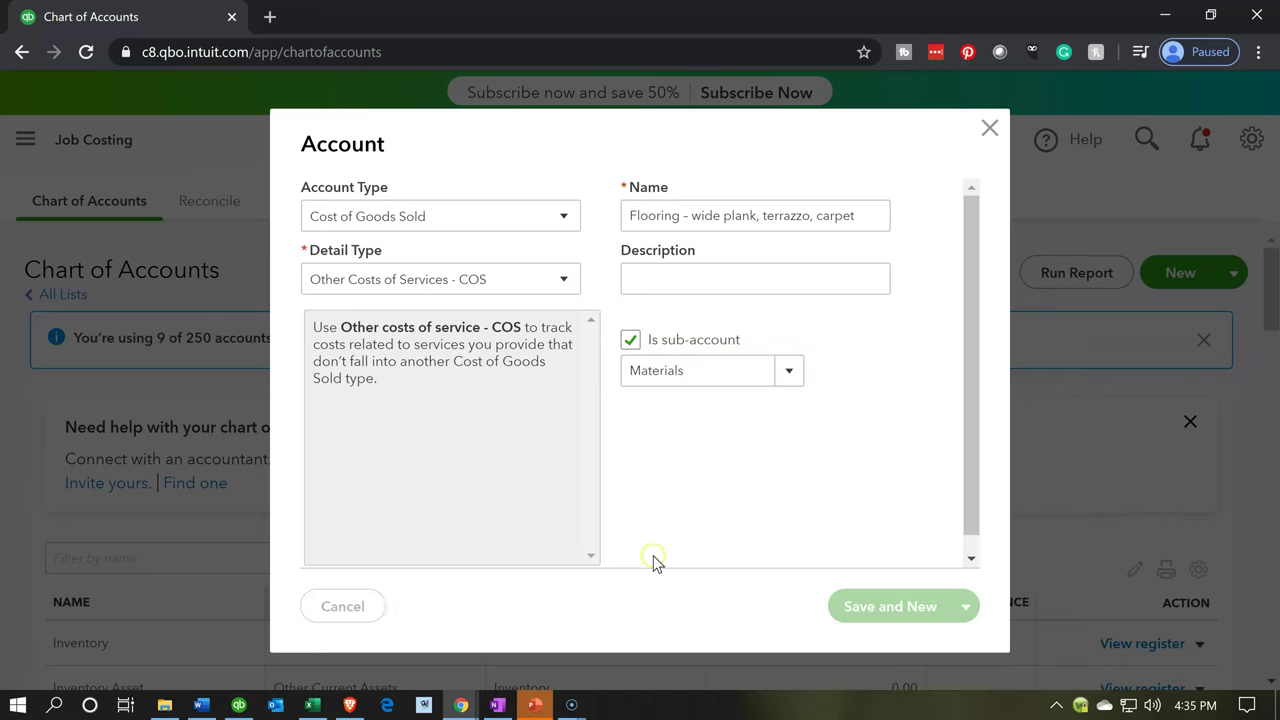
Switch to the Excel item list, copy the item name Marble, and return to the QuickBooks Online account form
left_click(307, 708)
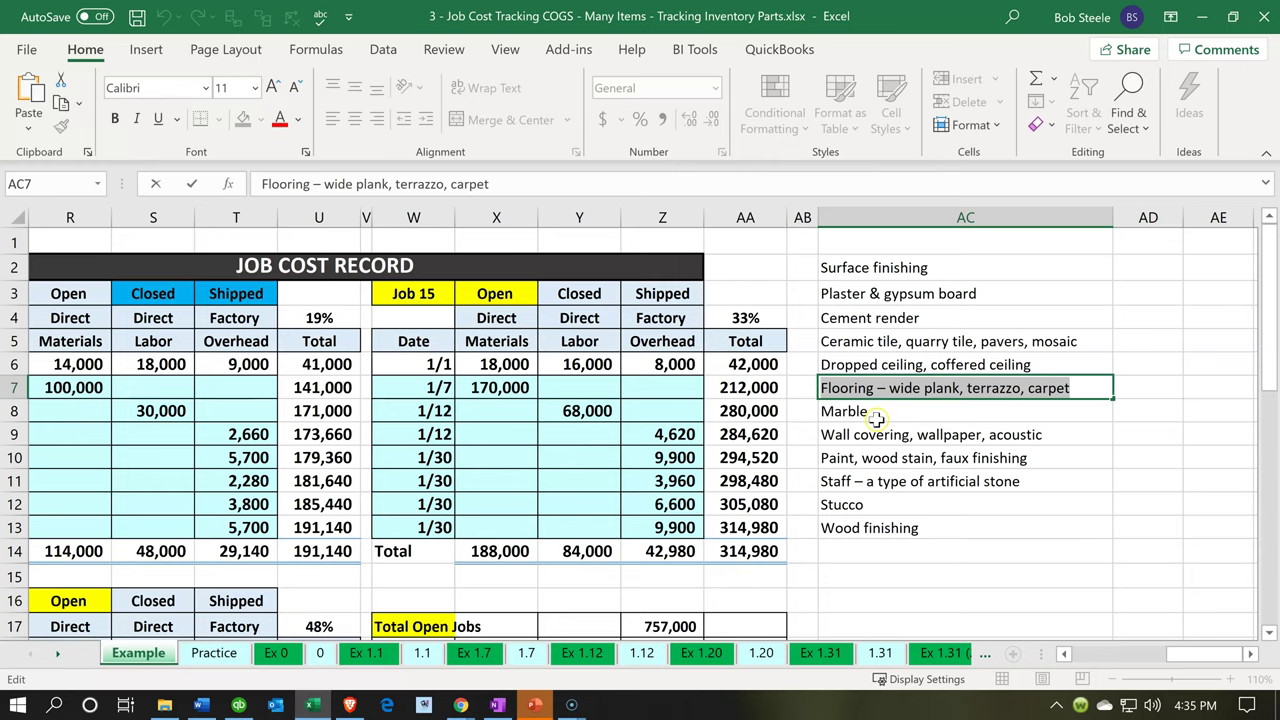
left_click(876, 418)
double_click(848, 410)
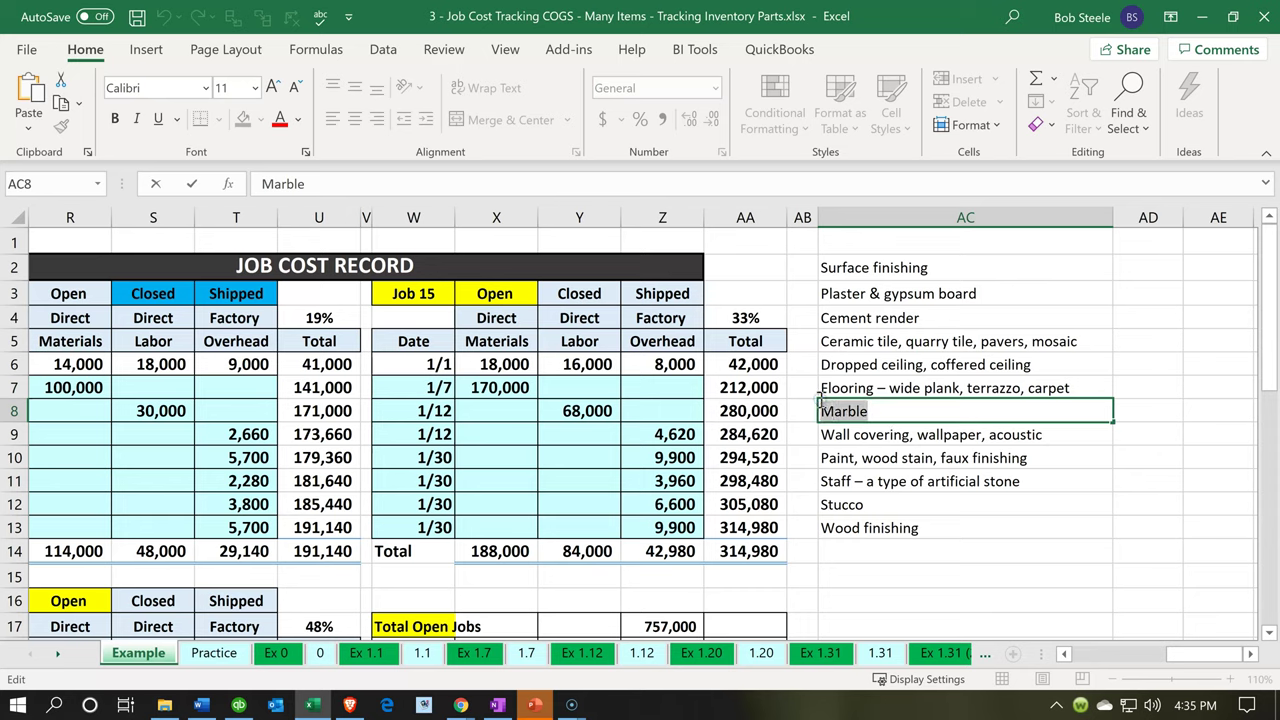
left_click(1203, 17)
Set the new account's type to Cost of Goods Sold and its detail type to Other Costs of Services - COS
left_click(423, 218)
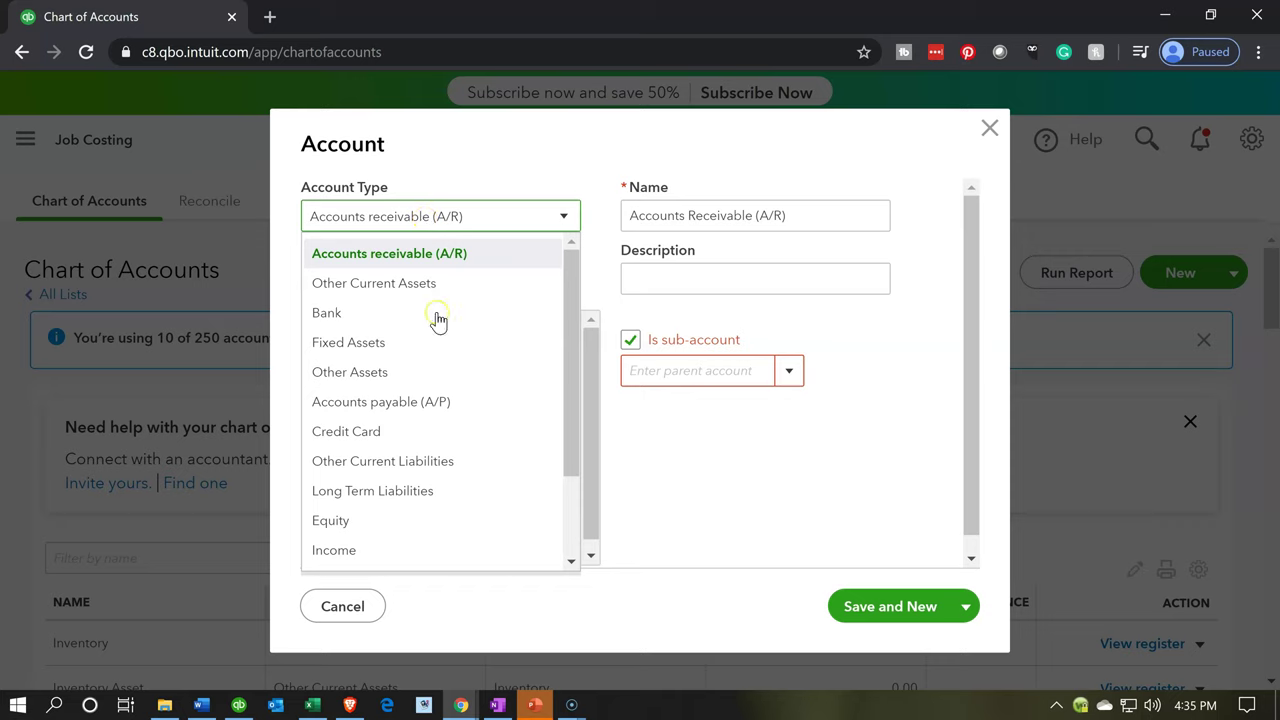
scroll(415, 420, "down", 1)
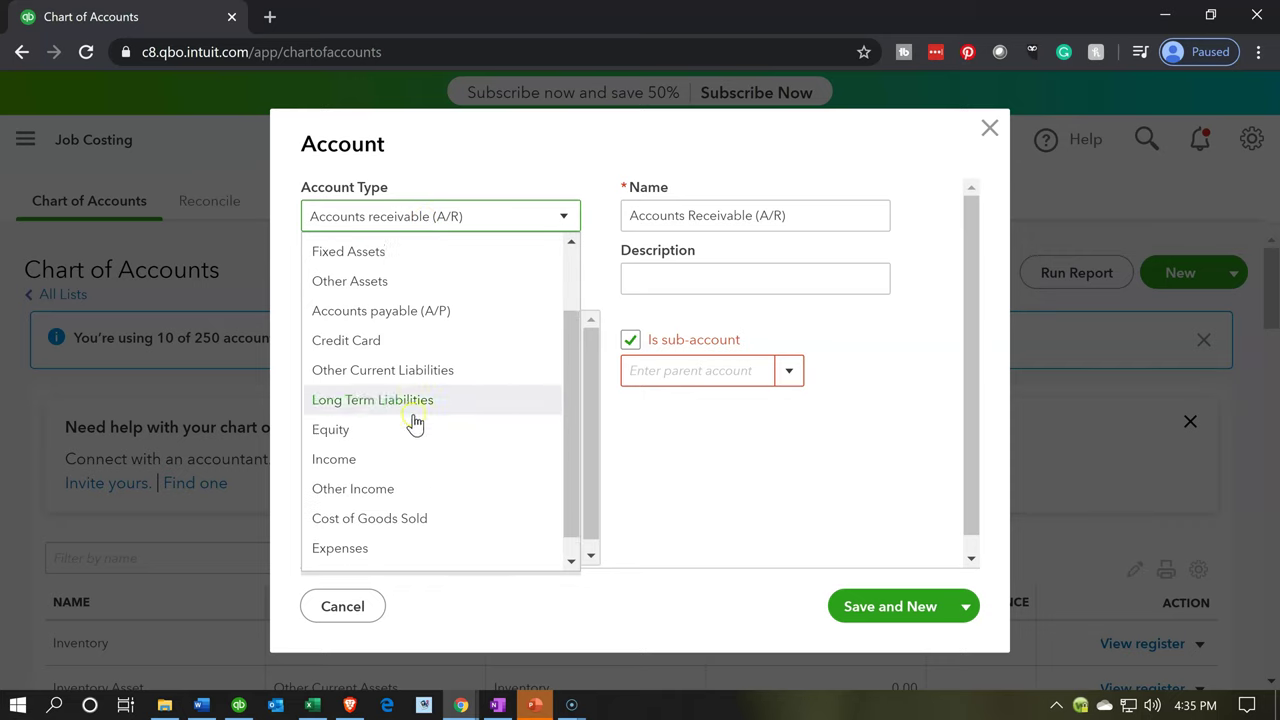
left_click(394, 522)
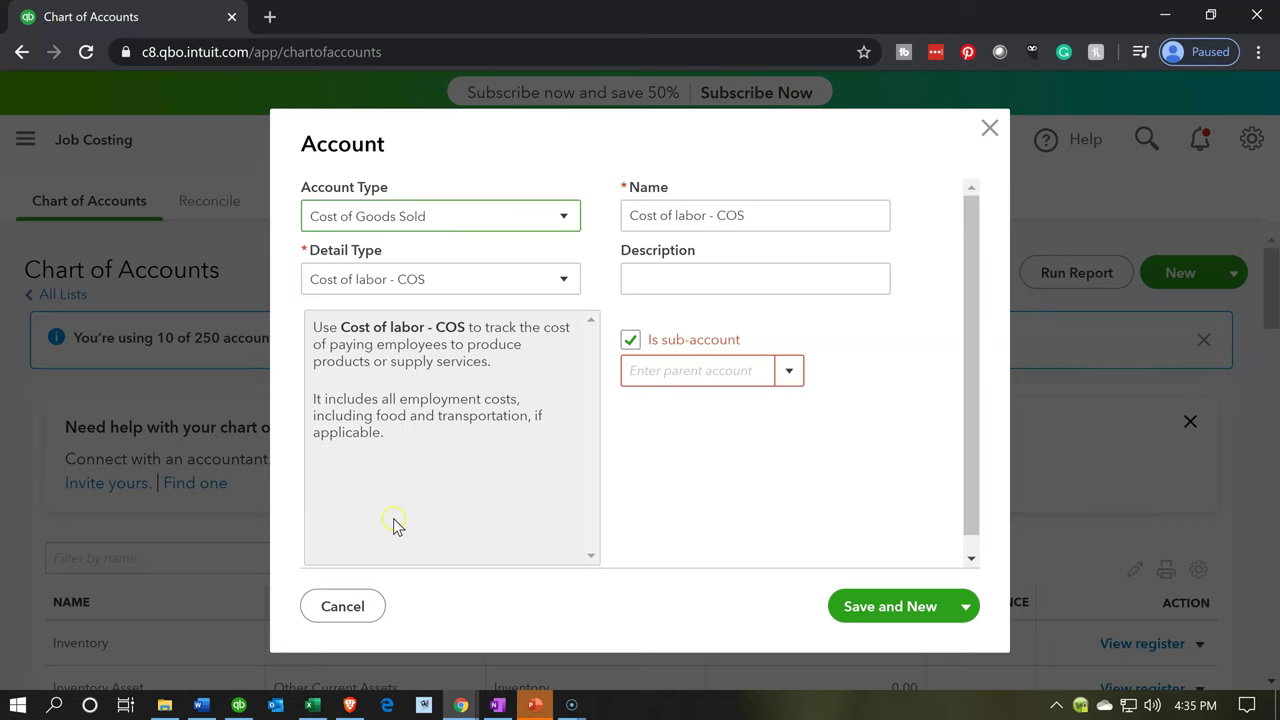
left_click(437, 297)
left_click(429, 374)
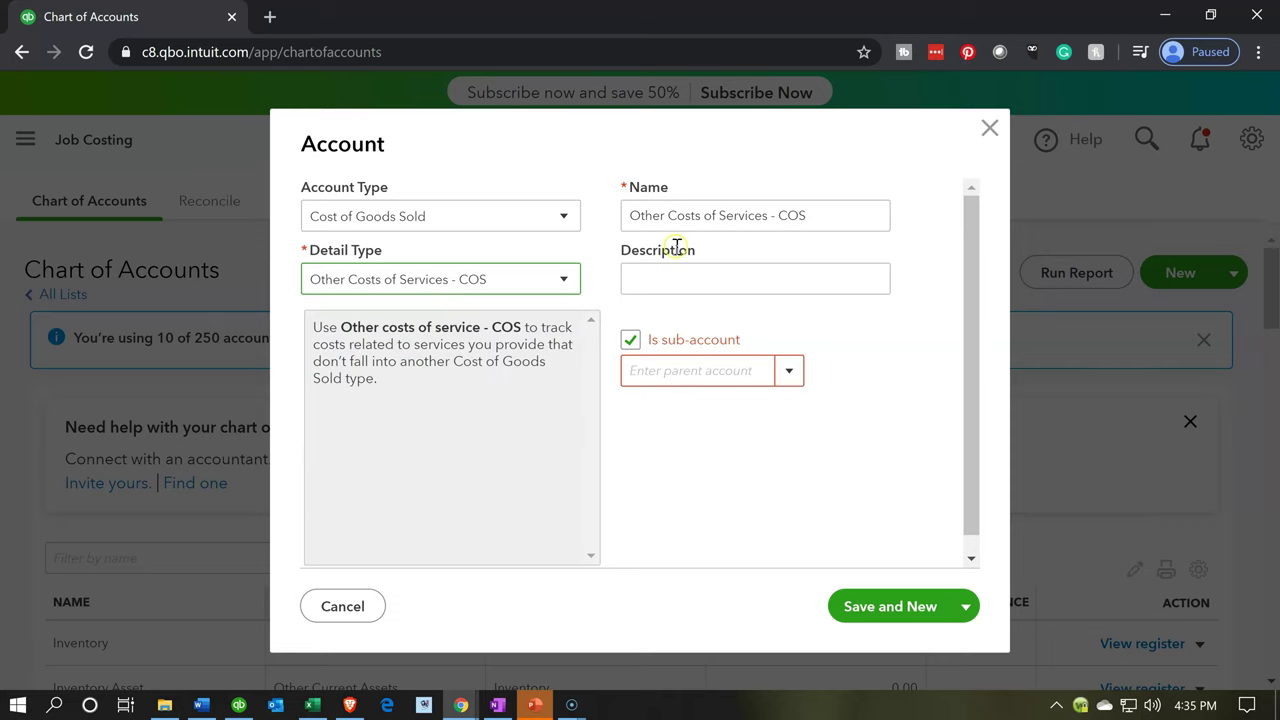
Name the account Marble under the parent account Materials and save it, continuing with another new account
triple_click(837, 209)
type("Marble")
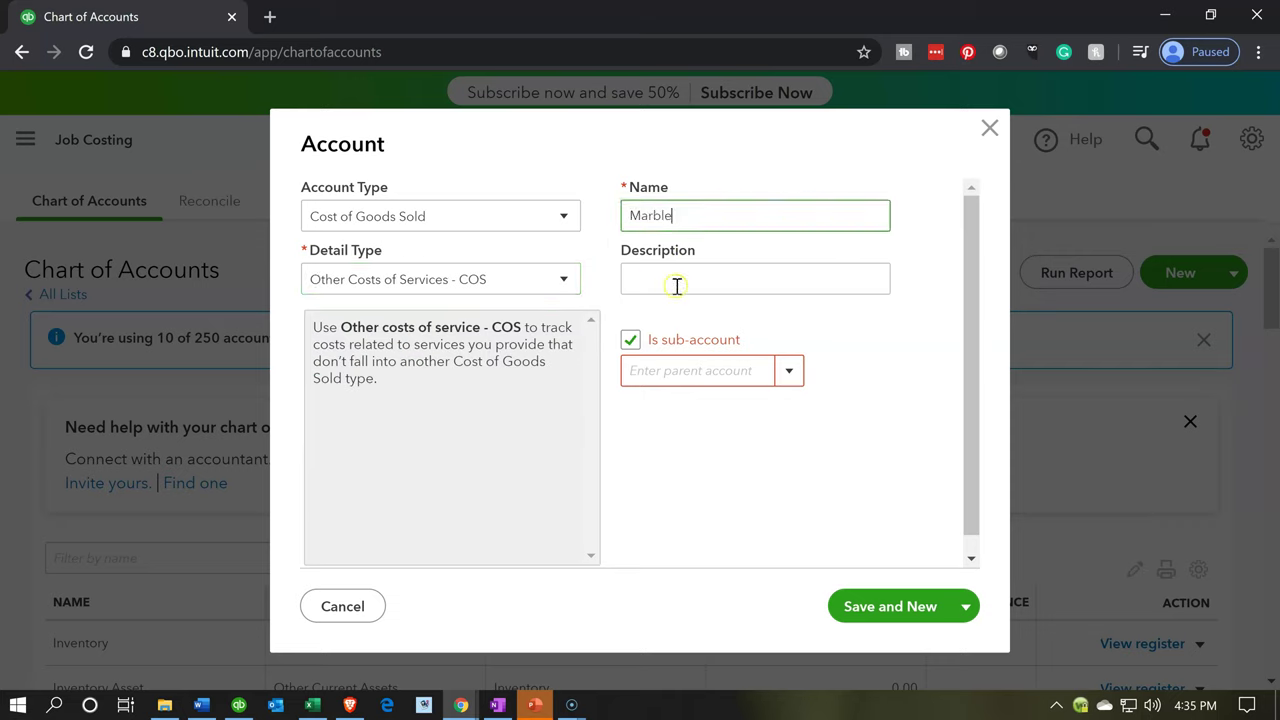
left_click(745, 364)
type("Mat")
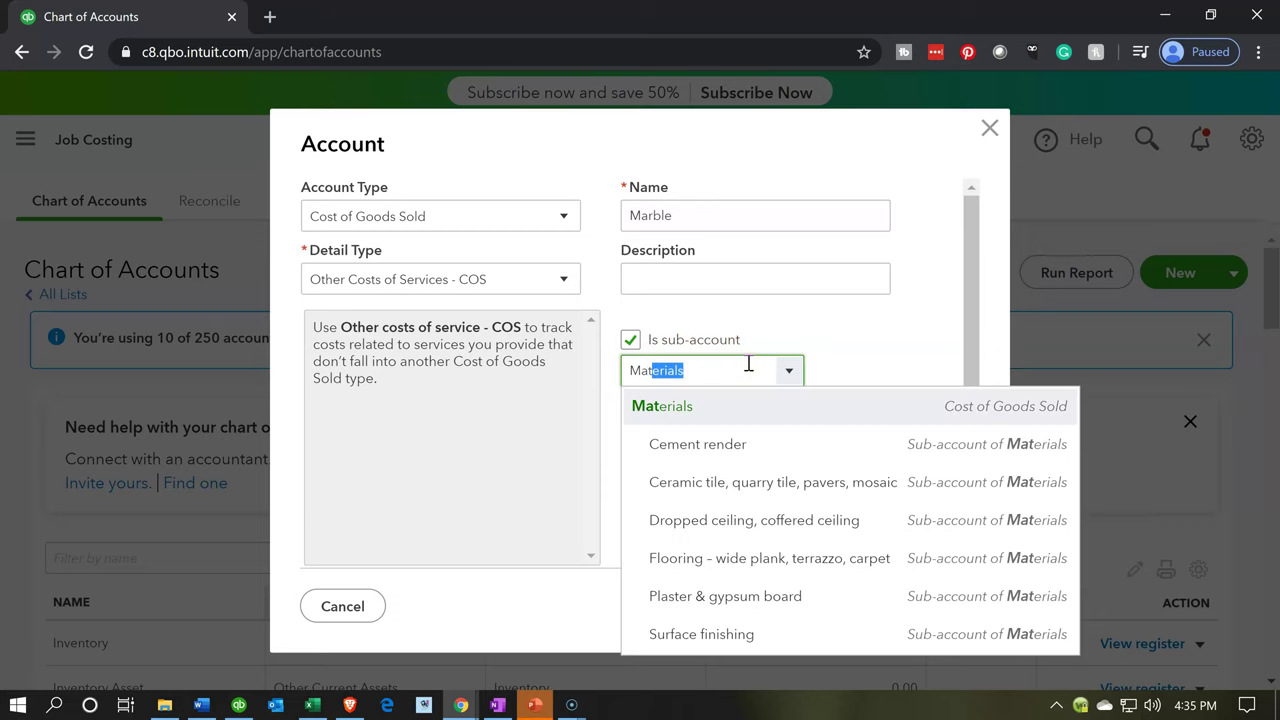
left_click(754, 406)
left_click(903, 603)
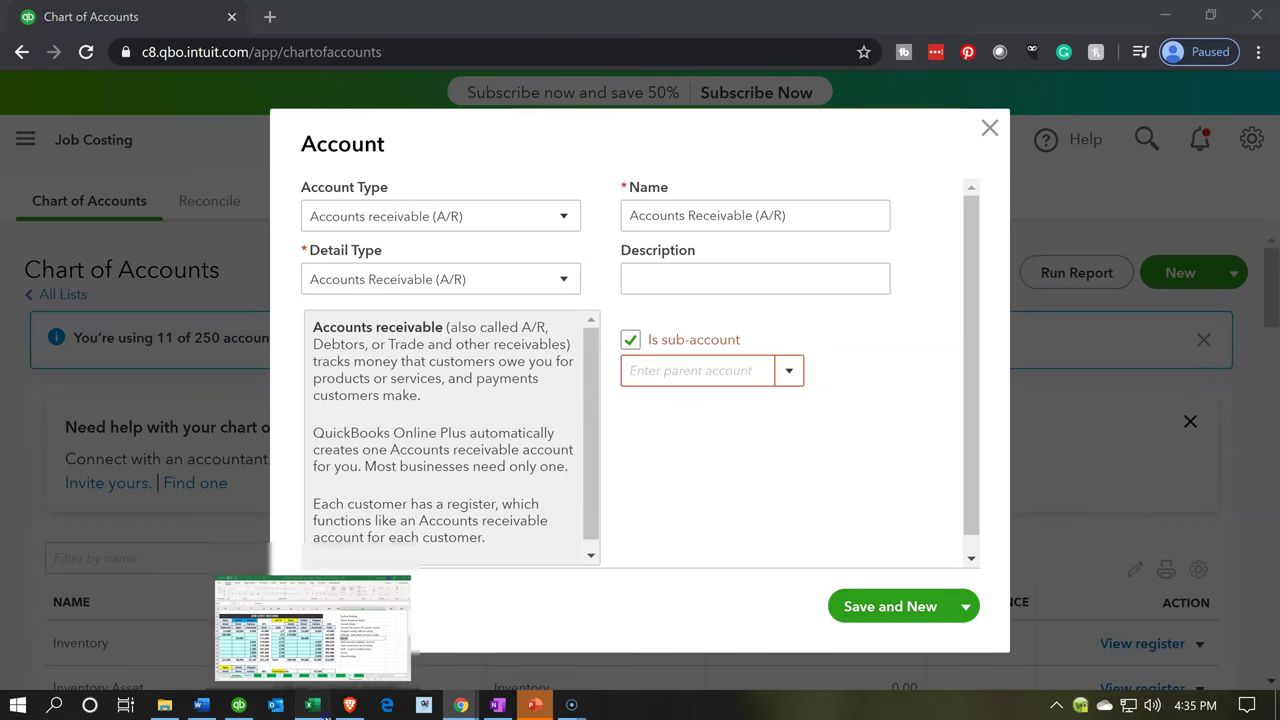
Switch to the Excel item list, copy the item name Wall covering, wallpaper, acoustic, and return to the QuickBooks Online account form
left_click(312, 705)
left_click(1053, 434)
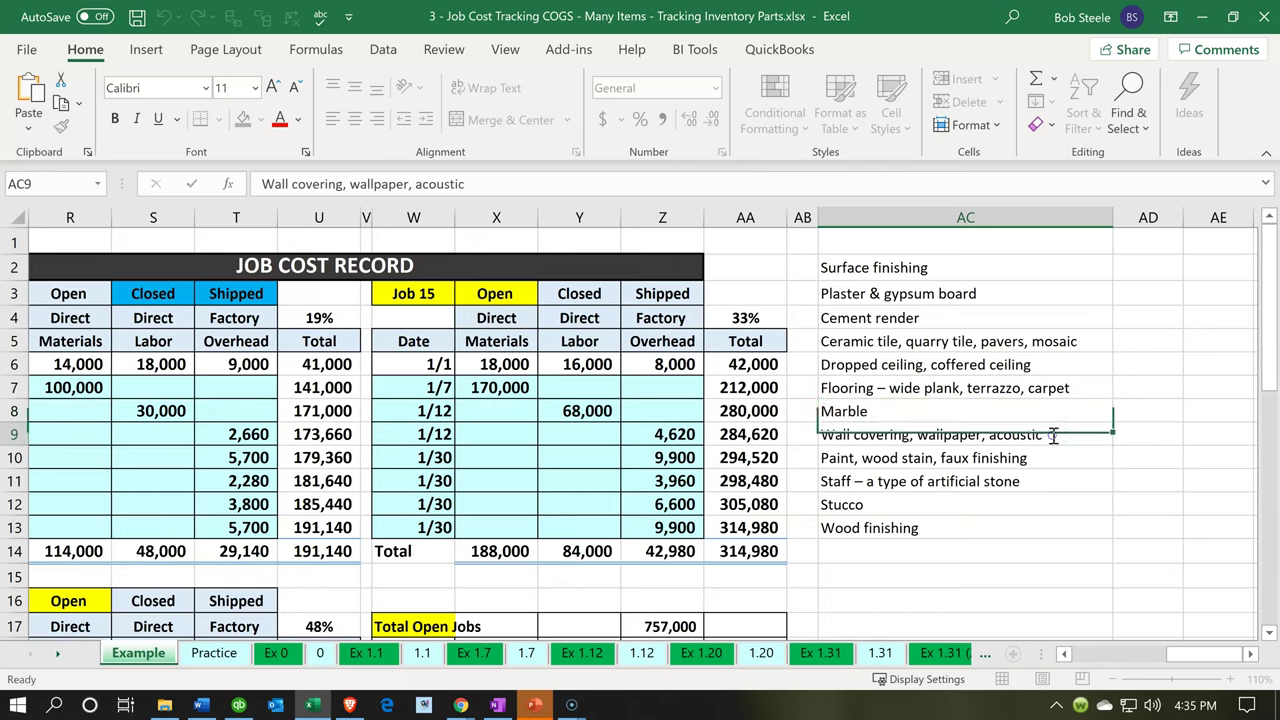
left_click_drag(1053, 434, 820, 434)
key("ctrl+c")
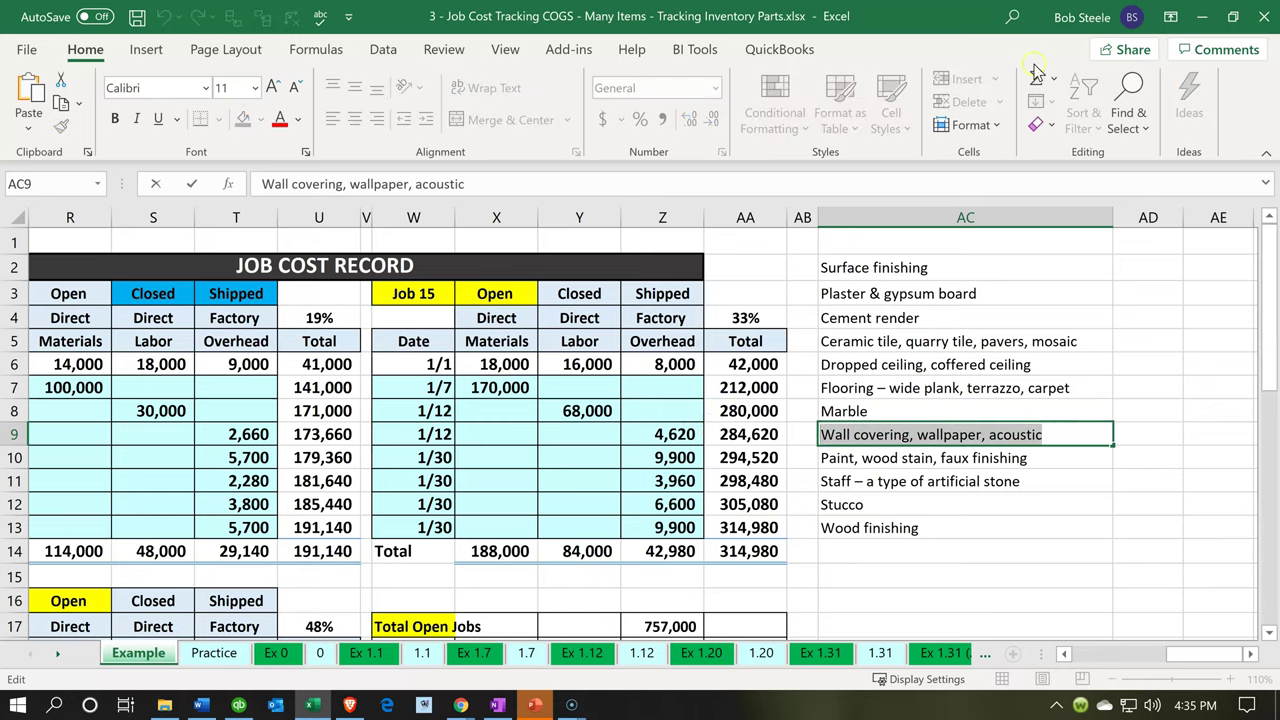
left_click(1201, 17)
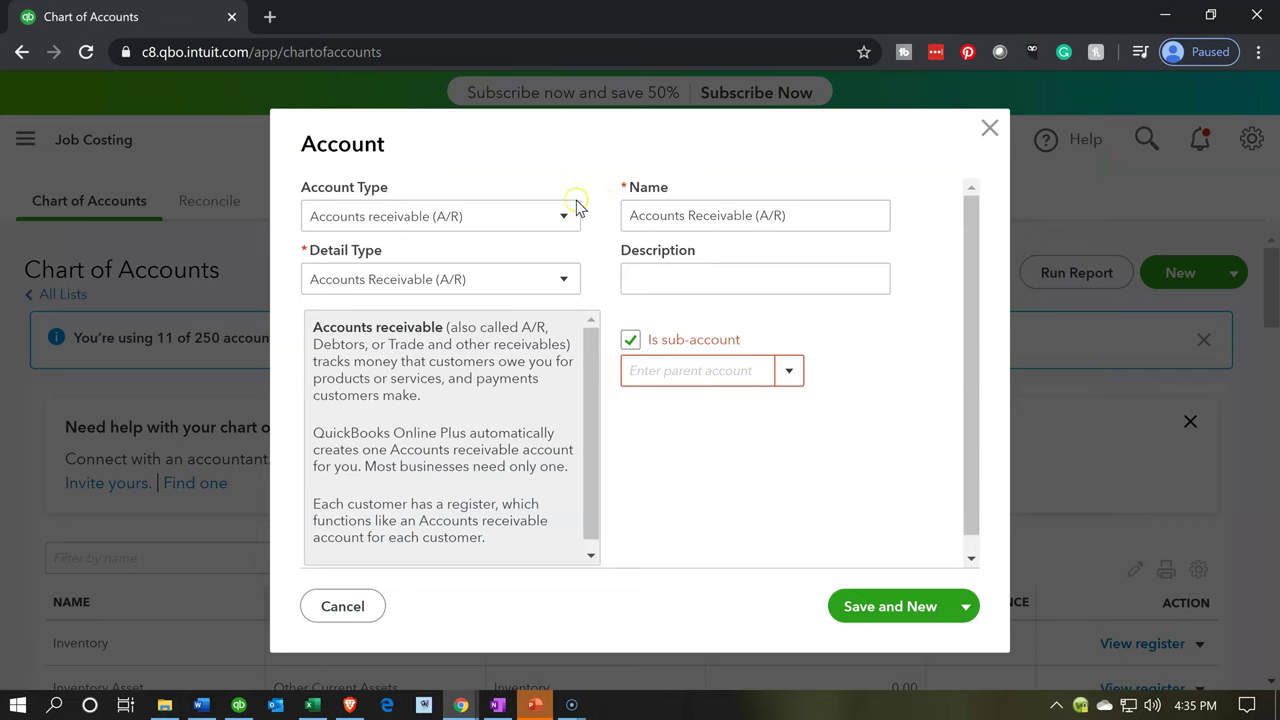
Make the new account a Cost of Goods Sold account with the detail type Other Costs of Services - COS
left_click(546, 224)
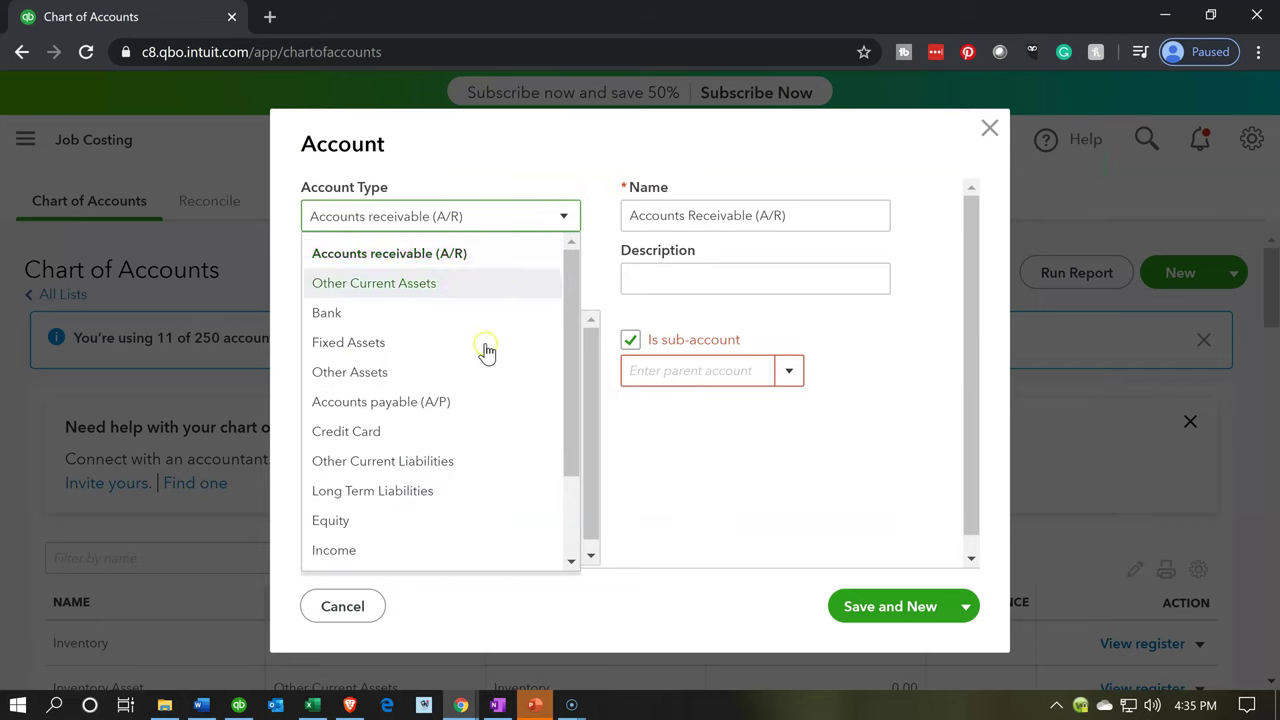
scroll(484, 360, "down", 1)
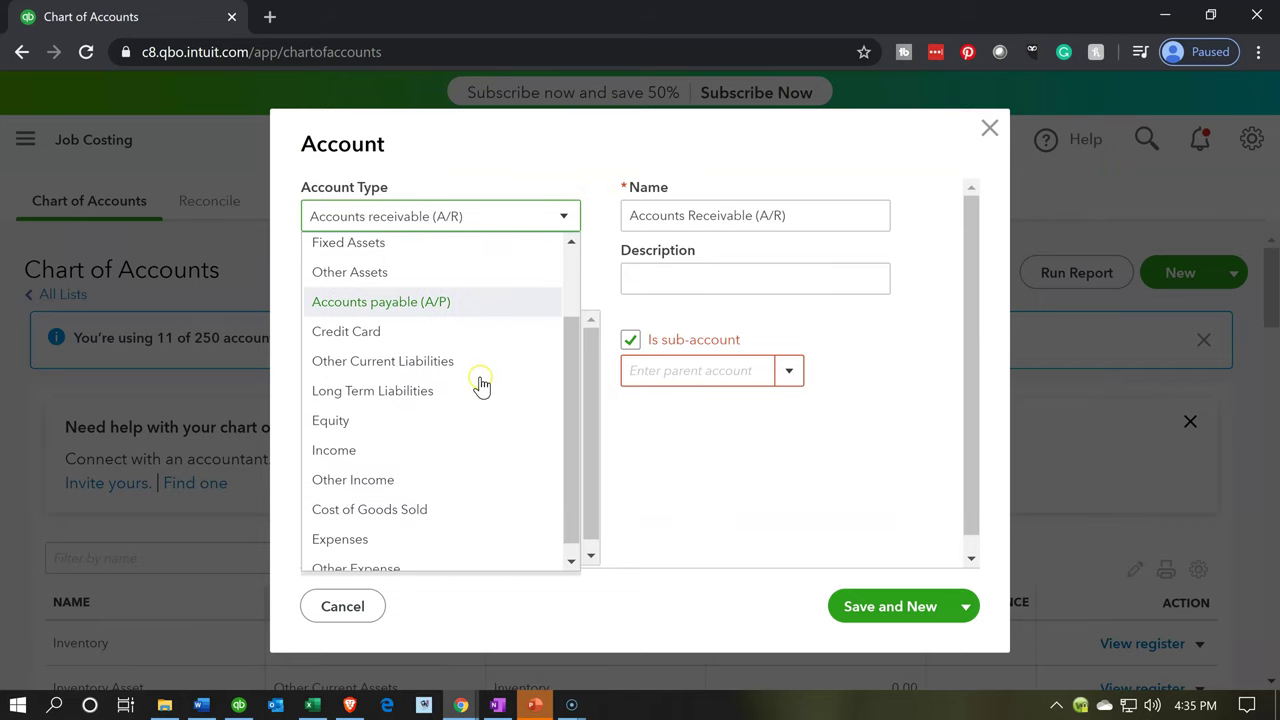
left_click(437, 507)
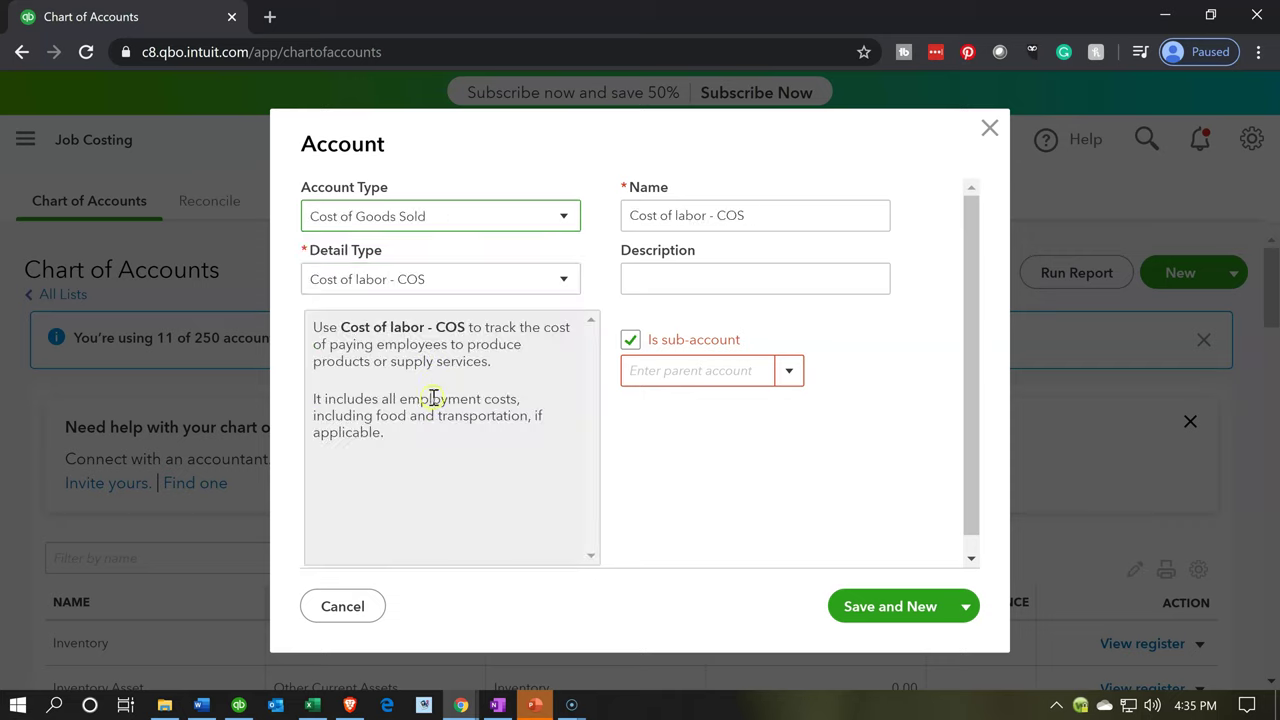
left_click(445, 277)
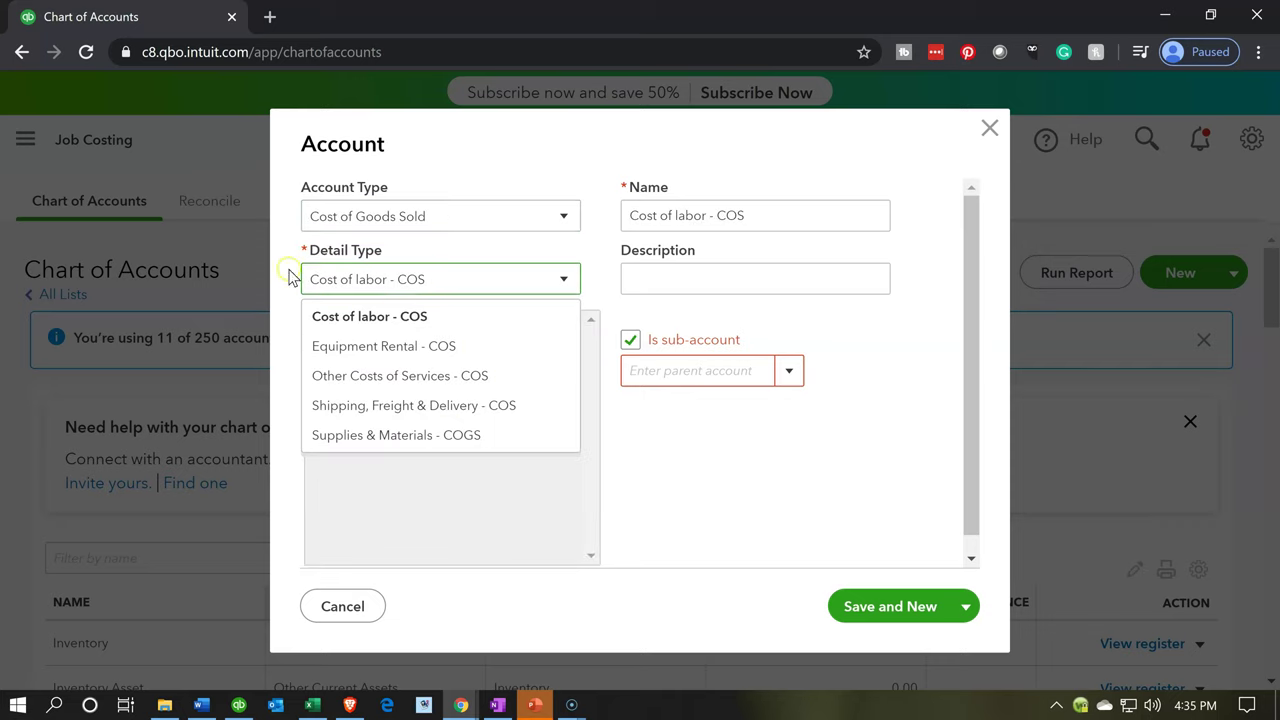
left_click(451, 374)
Name the account Wall covering, wallpaper, acoustic under the parent account Materials and save it, continuing with another new account
key("Tab")
key("ctrl+v")
left_click(721, 371)
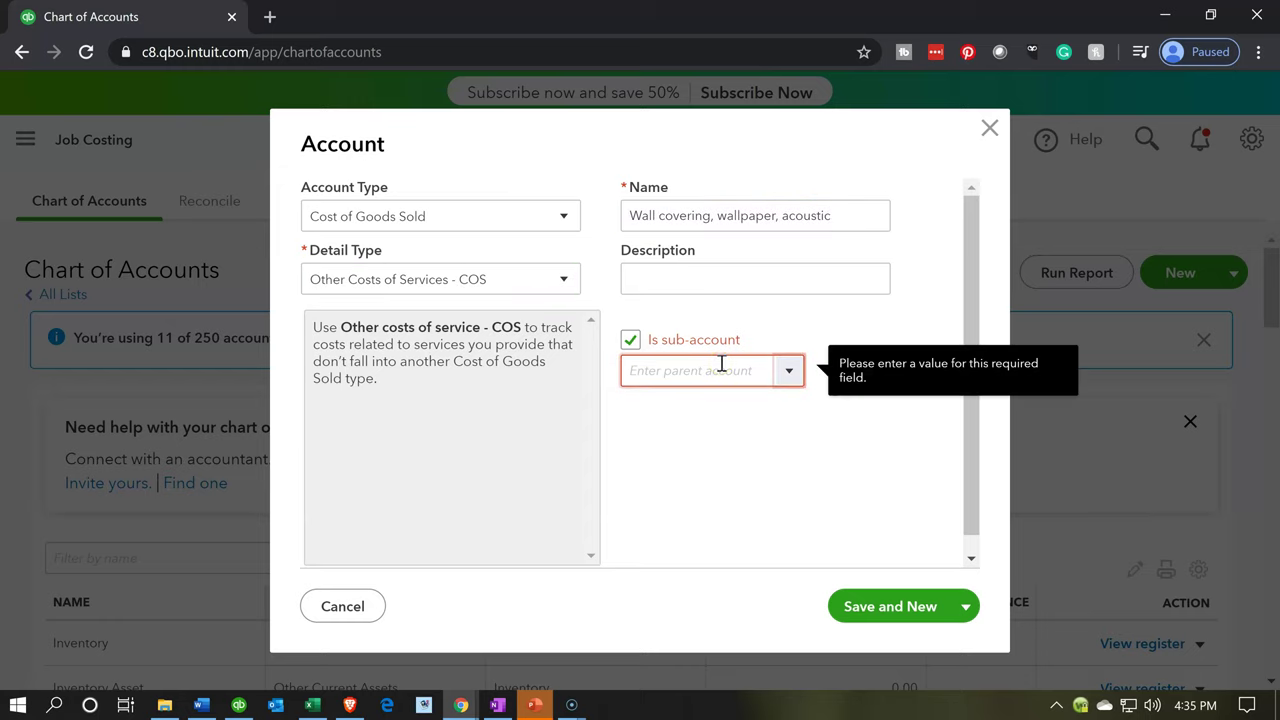
type("Materials")
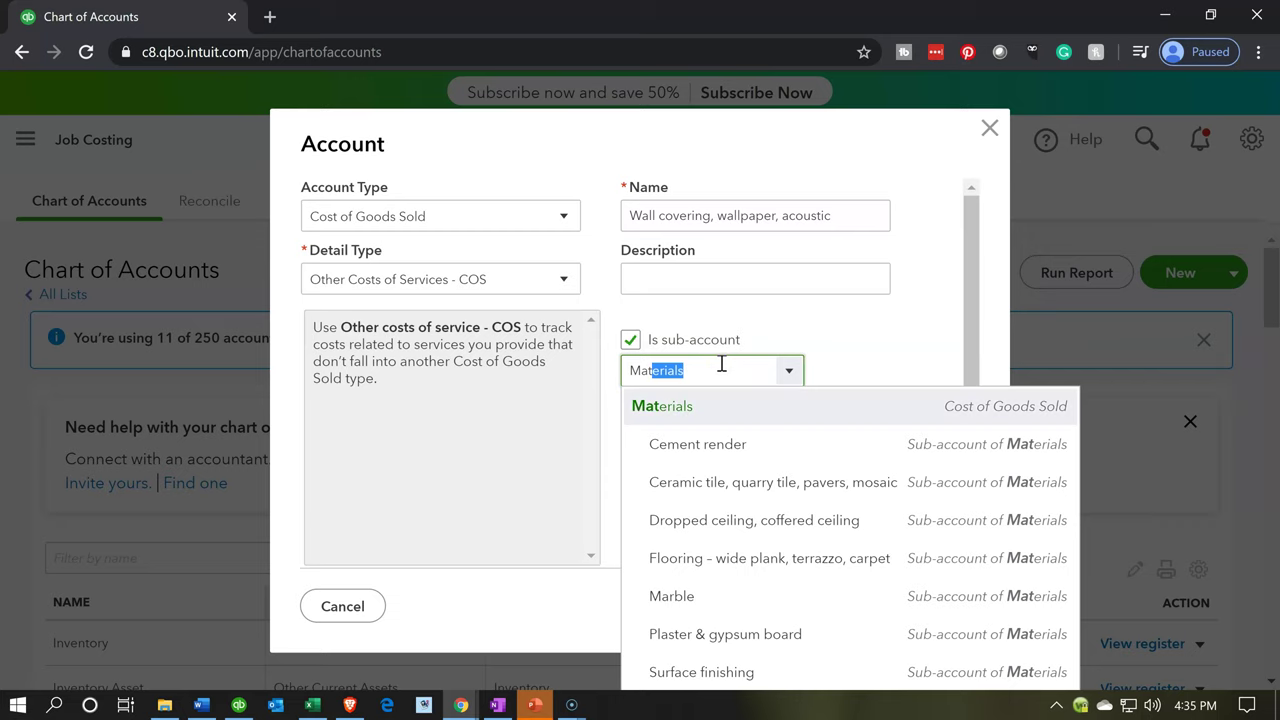
key("Tab")
left_click(856, 607)
Switch to the Excel item list, copy the item name Paint, wood stain, faux finishing, and return to the QuickBooks Online account form
mouse_move(318, 700)
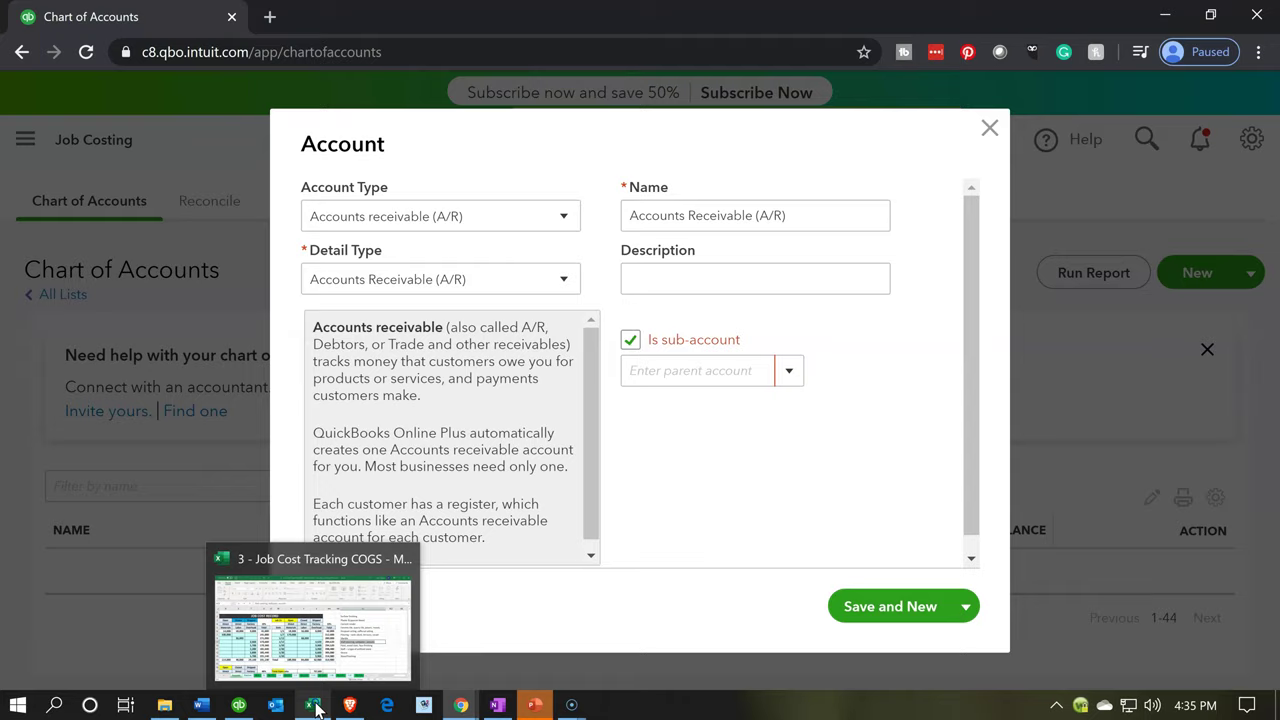
left_click(400, 640)
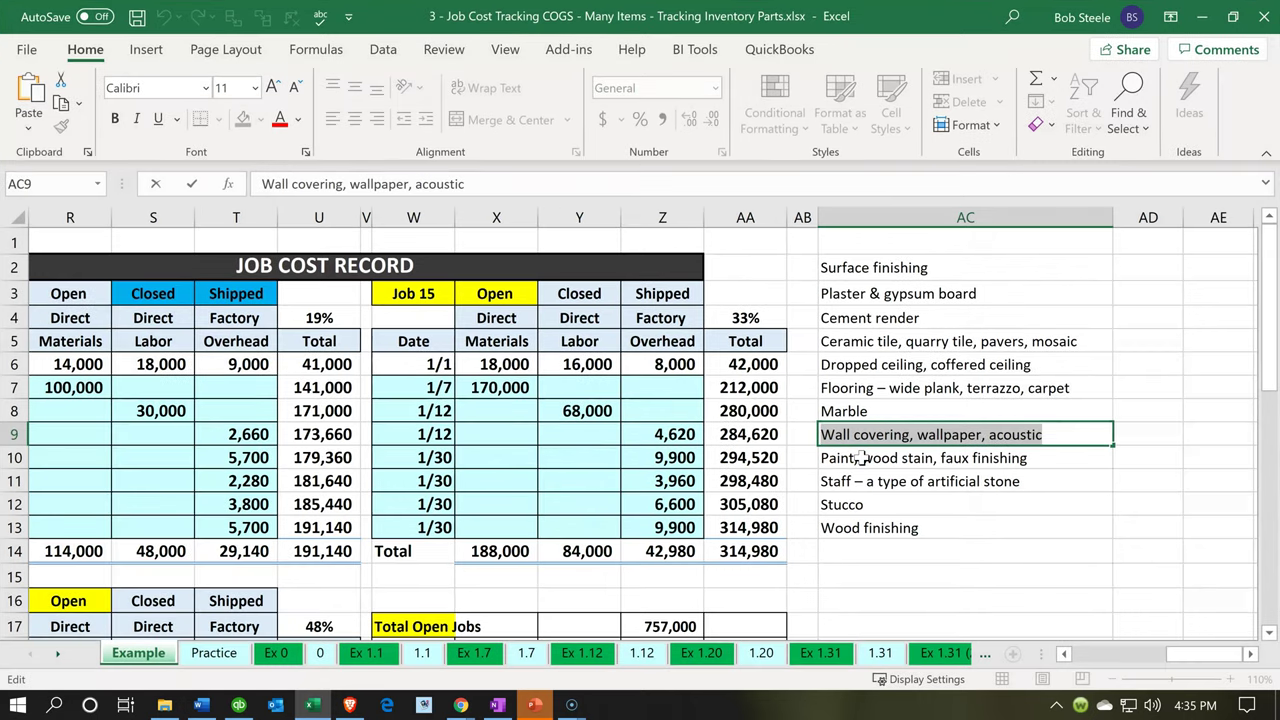
left_click(863, 458)
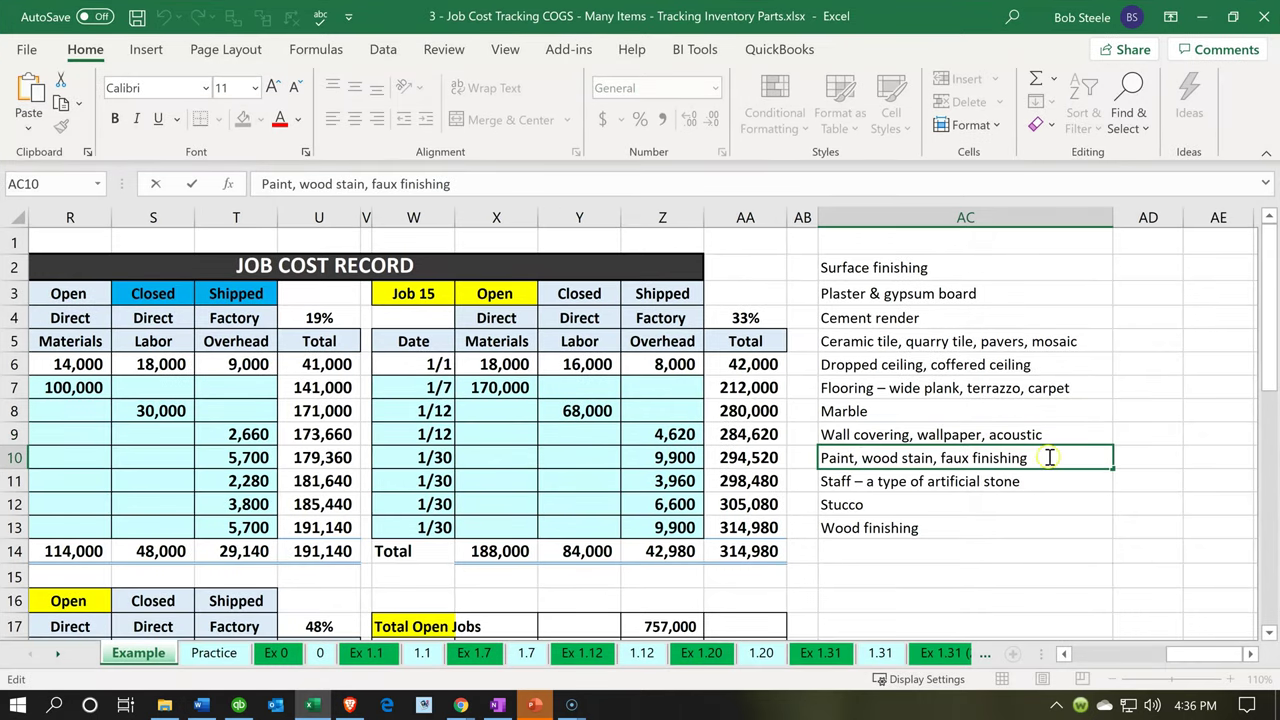
key("shift+Home")
key("ctrl+c")
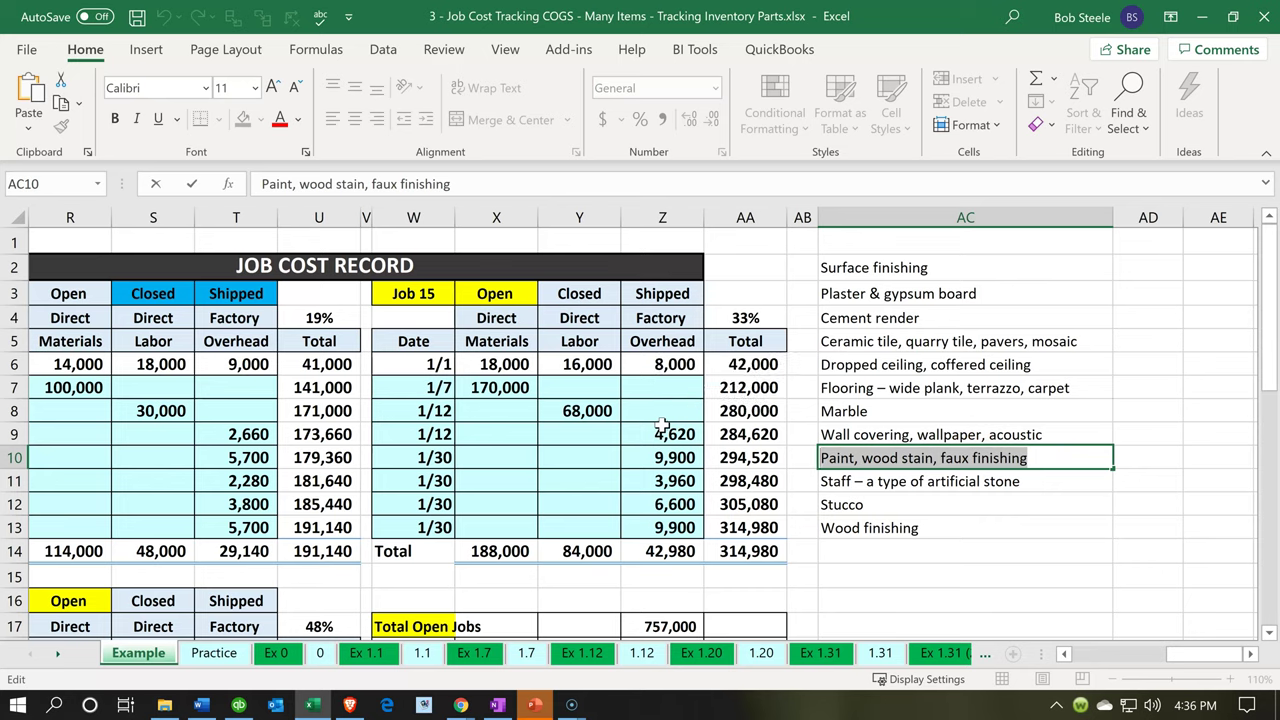
left_click(1204, 14)
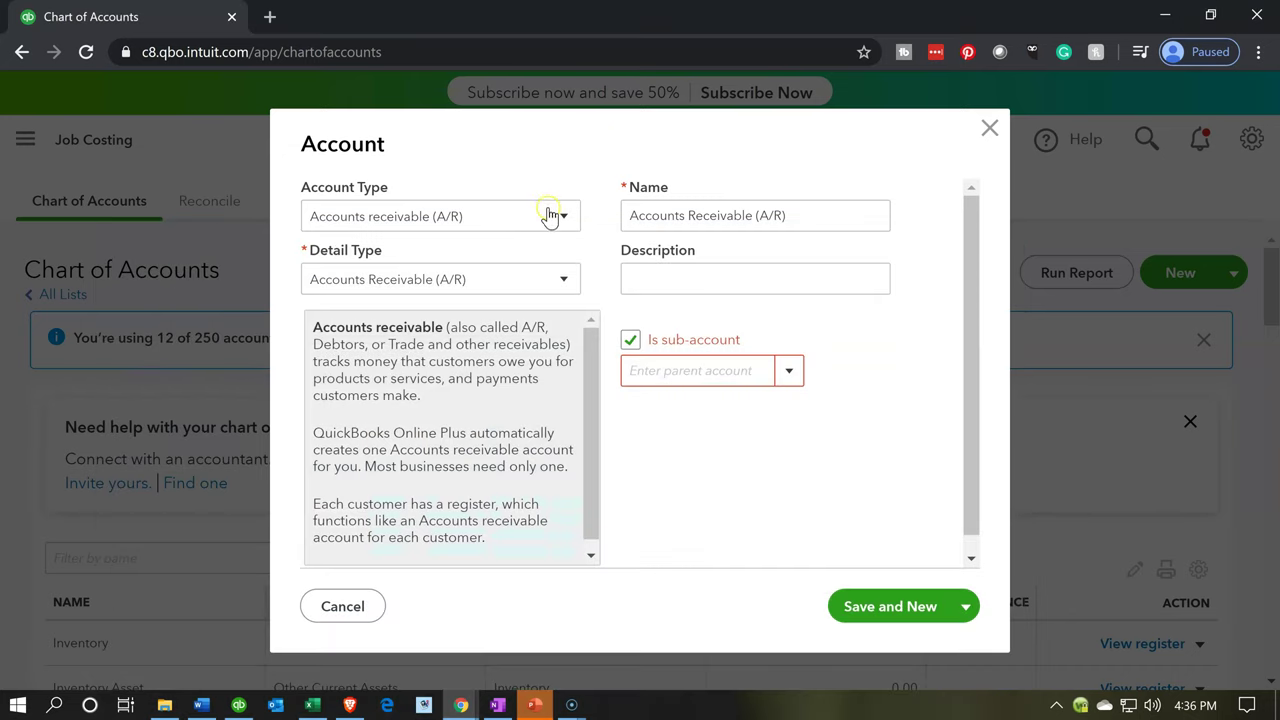
Set the new account's type to Cost of Goods Sold and its detail type to Other Costs of Services - COS
left_click(549, 215)
scroll(470, 390, "down", 1)
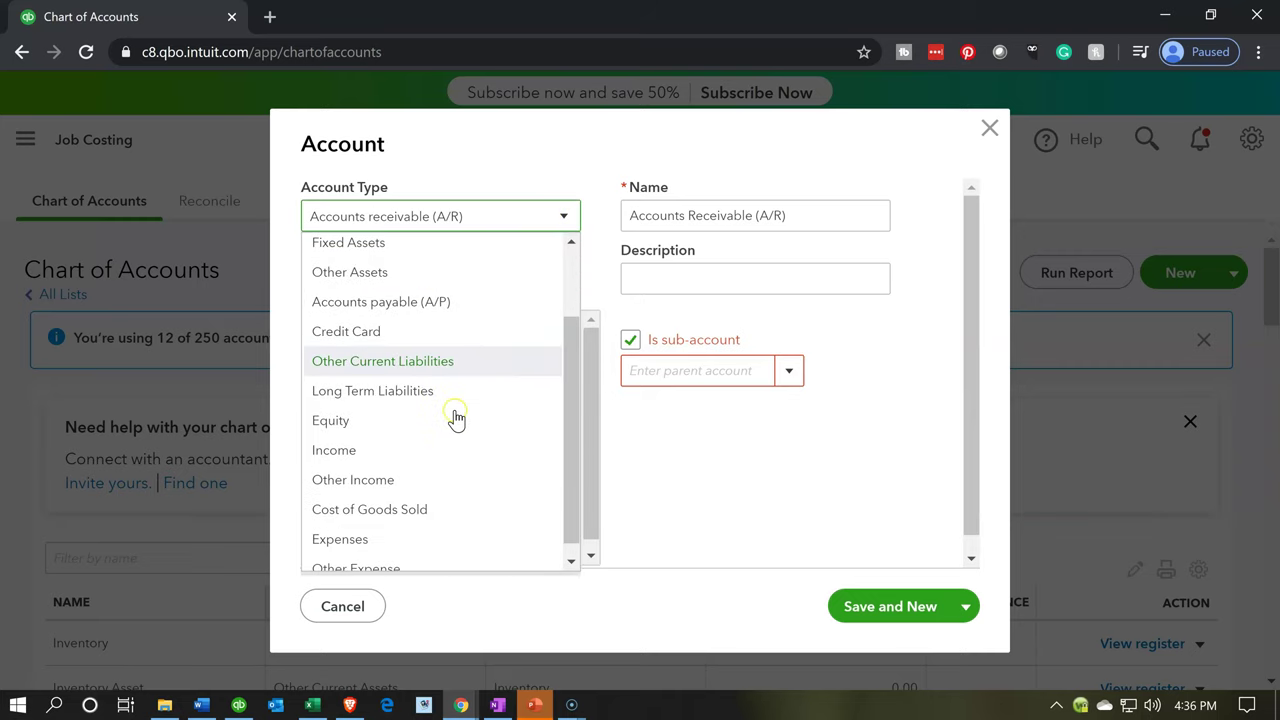
left_click(433, 512)
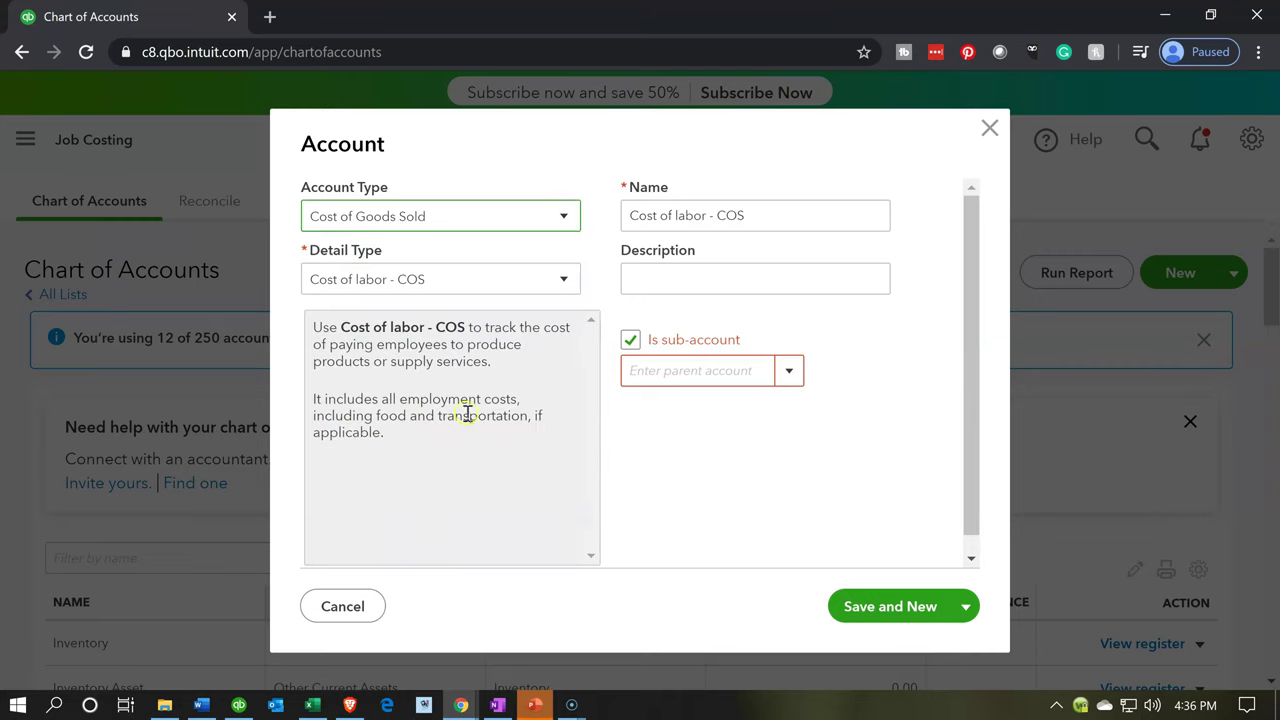
left_click(455, 276)
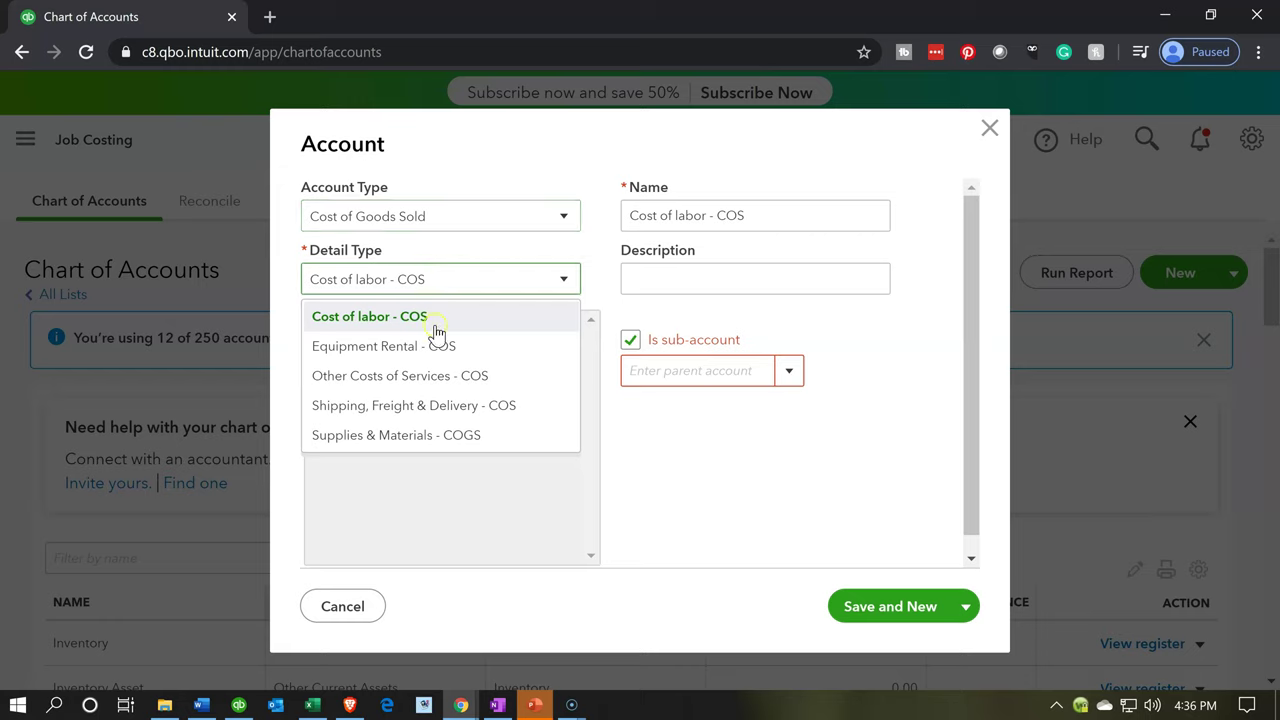
left_click(446, 404)
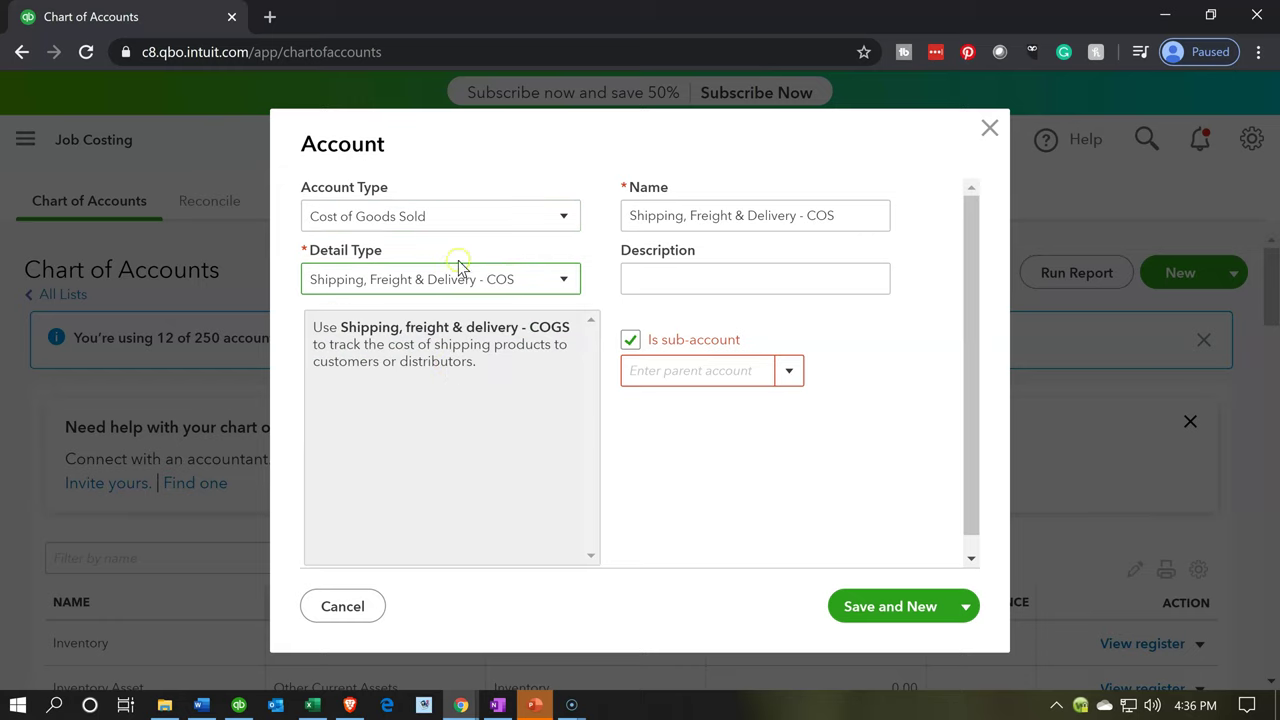
left_click(460, 282)
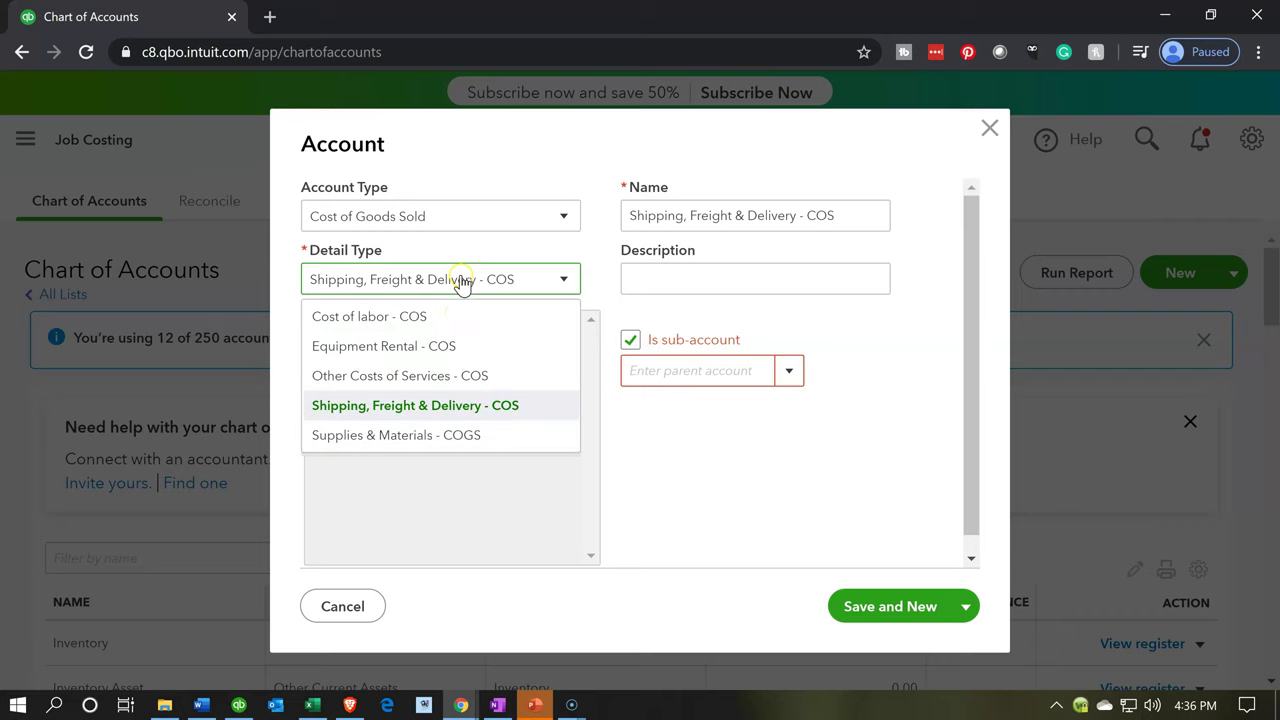
left_click(474, 374)
Name the account Paint, wood stain, faux finishing, make it a sub-account of Materials, and save it with another new account to follow
left_click_drag(810, 211, 620, 208)
key("ctrl+v")
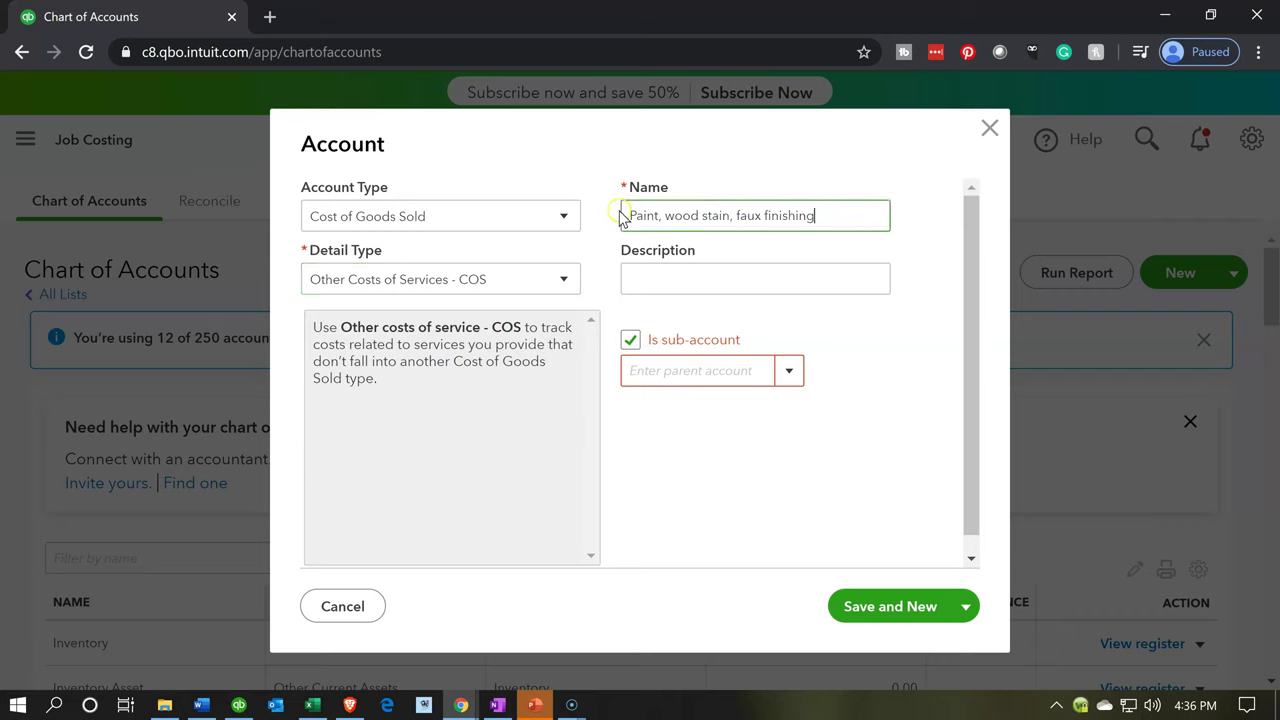
left_click(737, 370)
type("Materials")
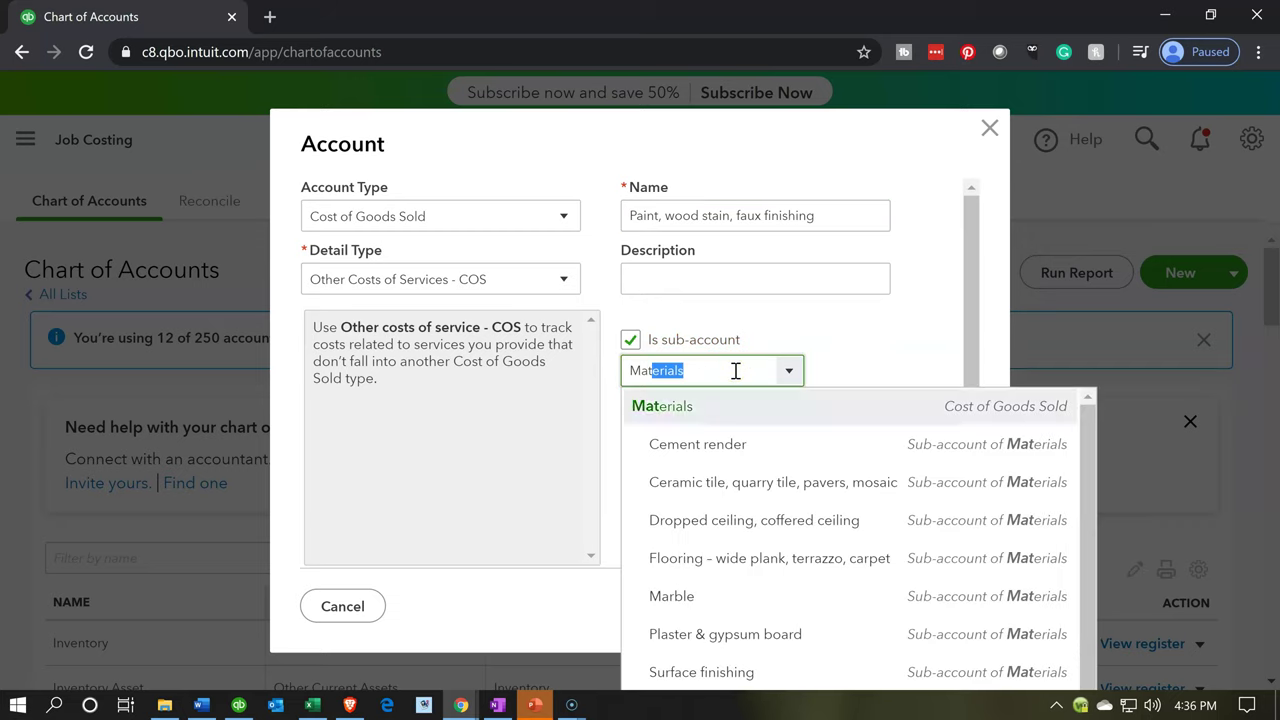
key("Tab")
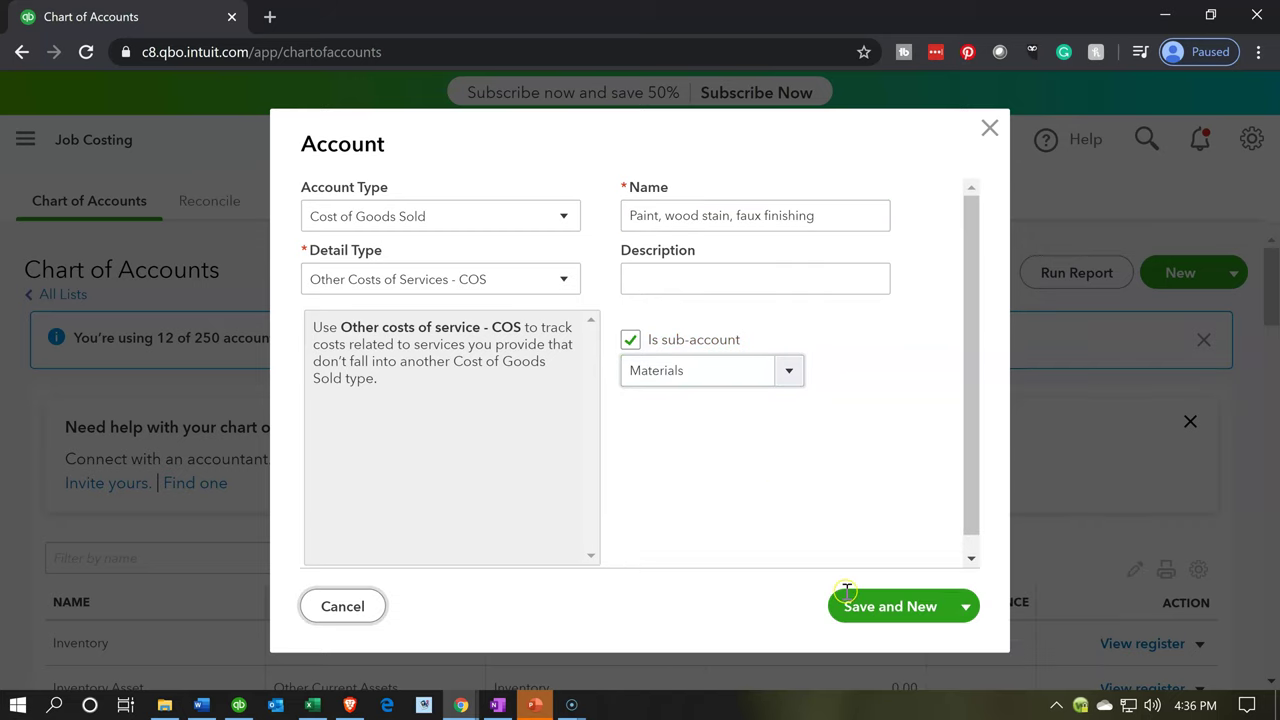
left_click(920, 612)
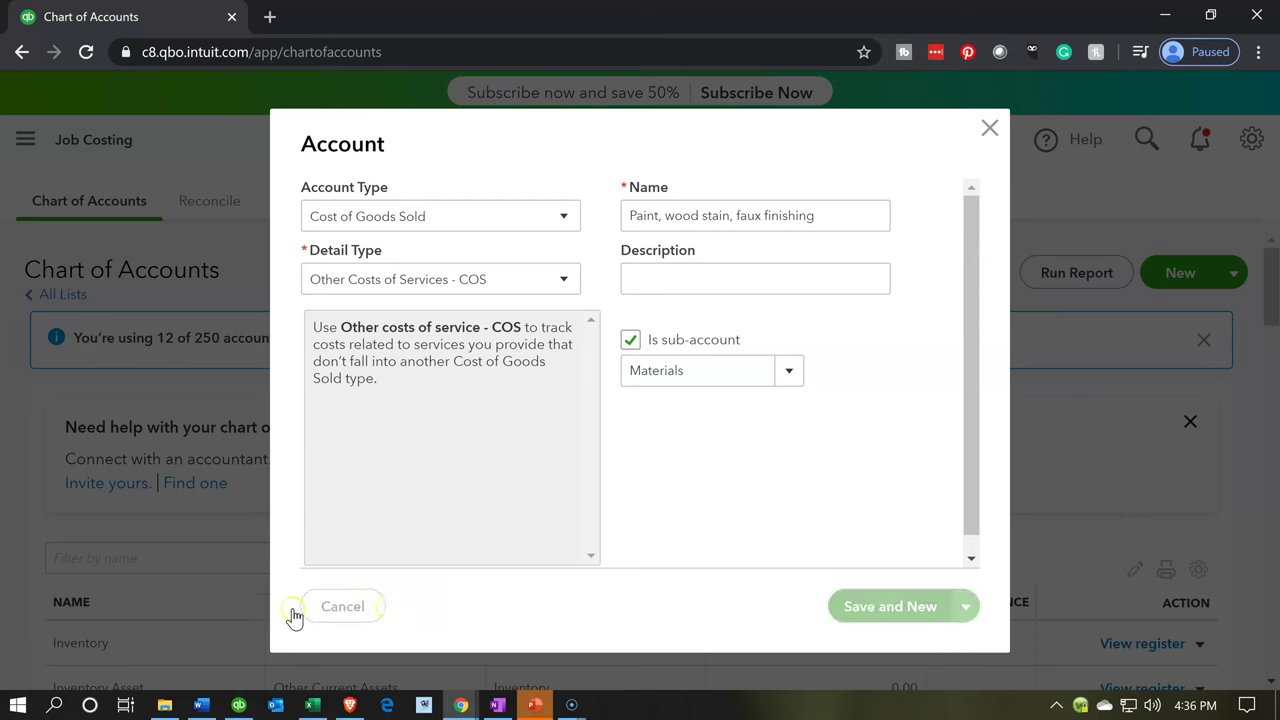
Switch to the Excel item list, copy the text Staff – a type of artificial stone, and return to the QuickBooks Online account form
left_click(312, 704)
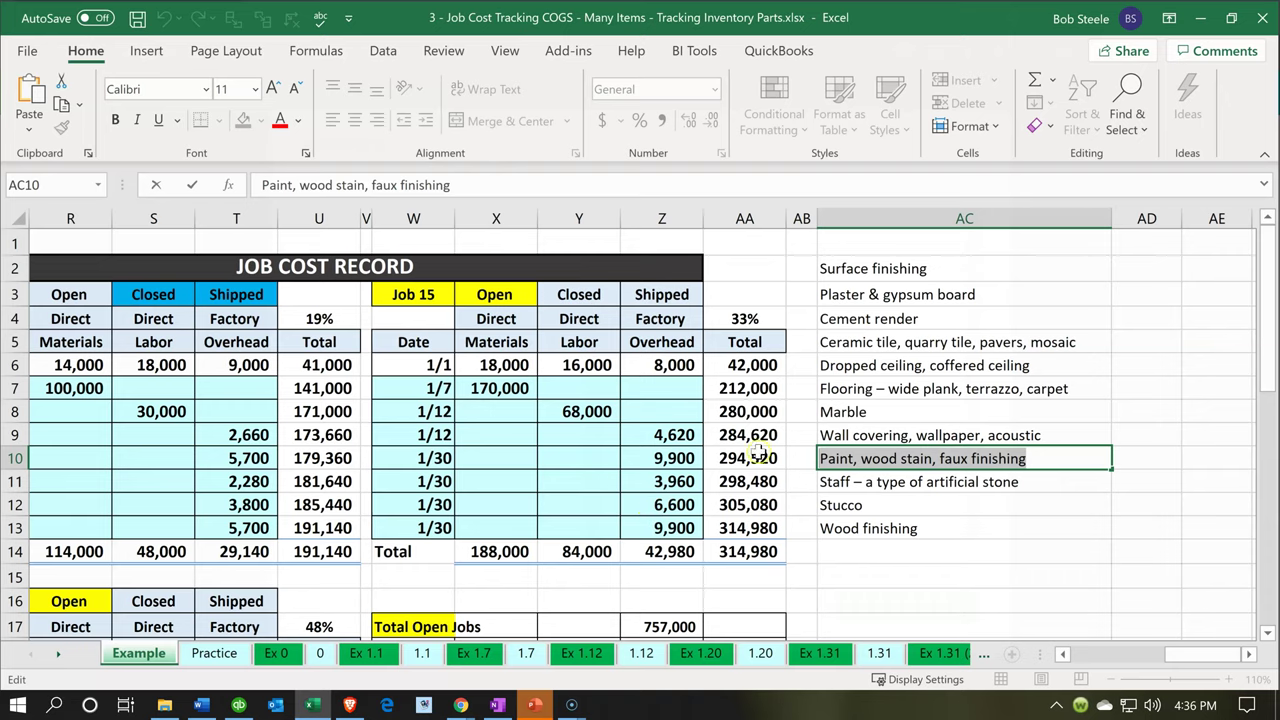
double_click(1043, 476)
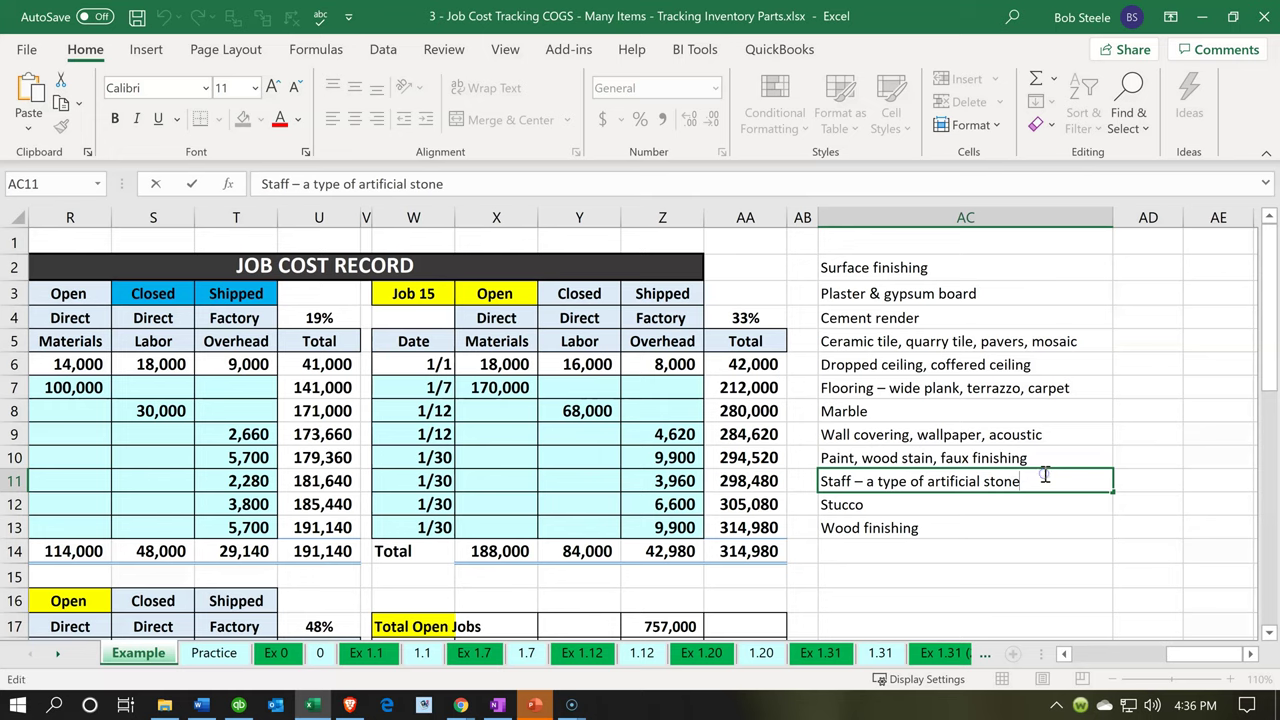
key("shift+Home")
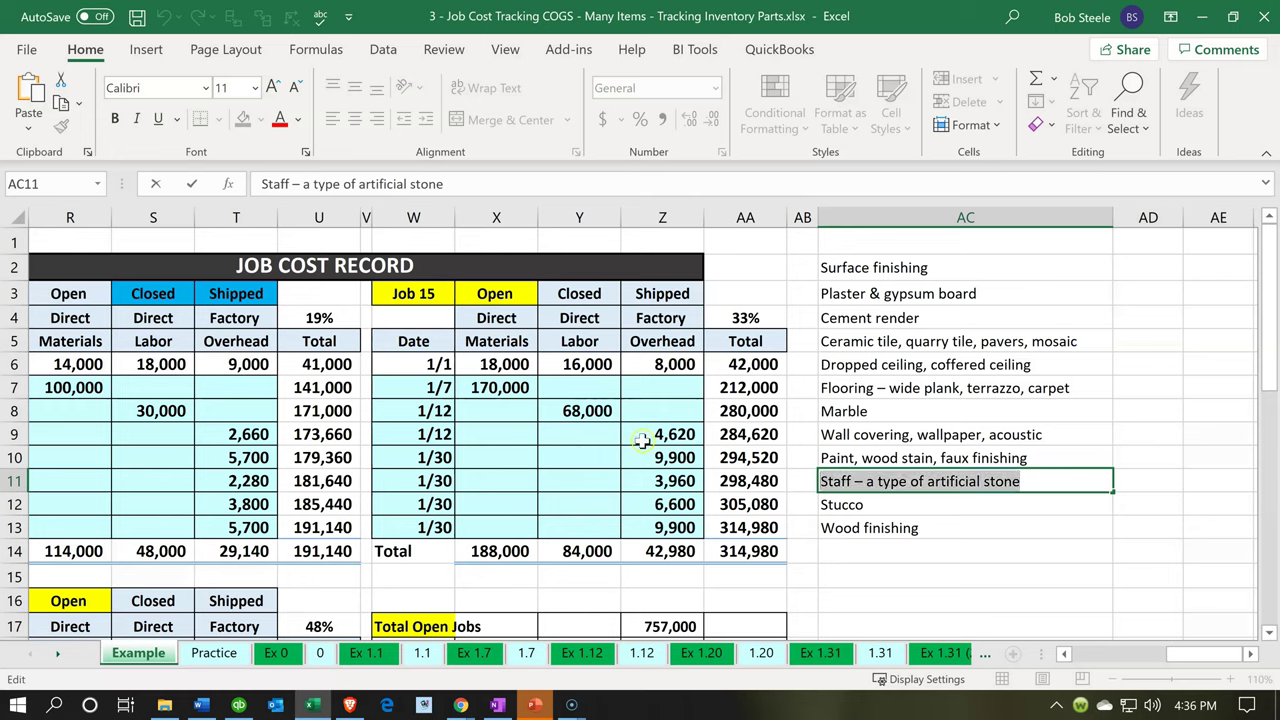
left_click(1205, 20)
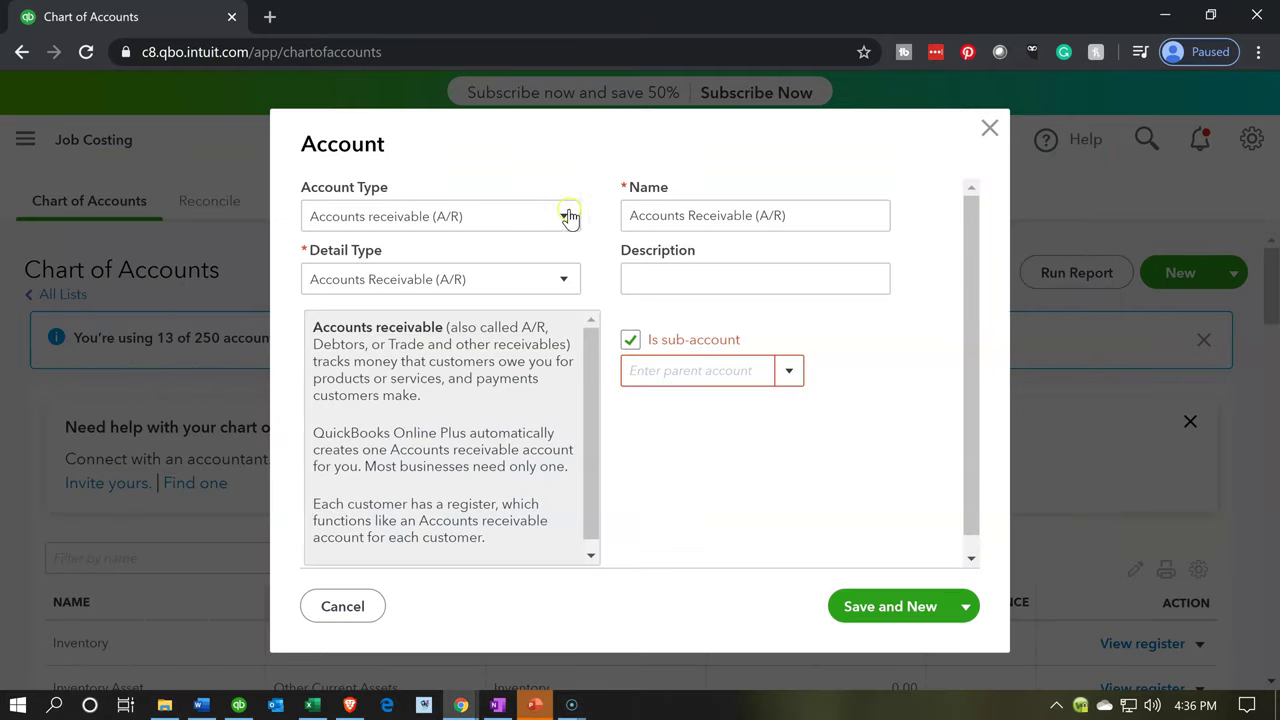
Set the blank account's type to Cost of Goods Sold and its detail type to Other Costs of Services - COS
left_click(563, 224)
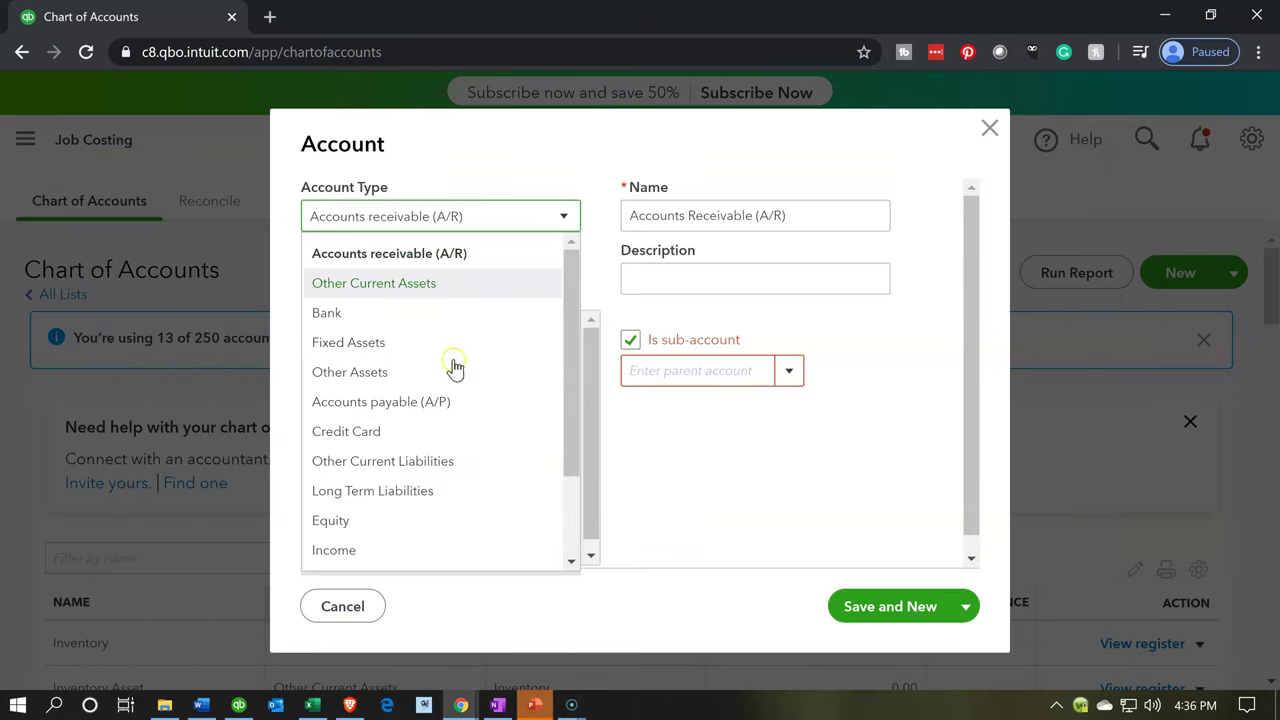
scroll(443, 403, "down", 1)
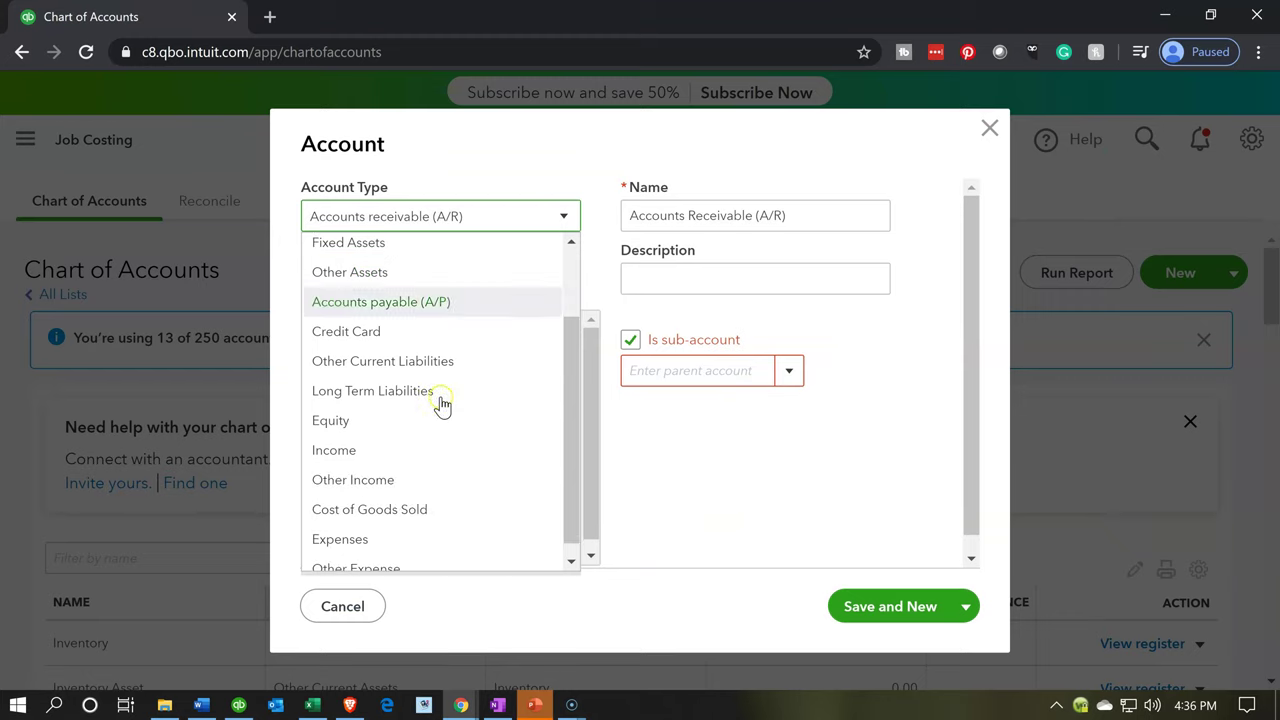
left_click(437, 510)
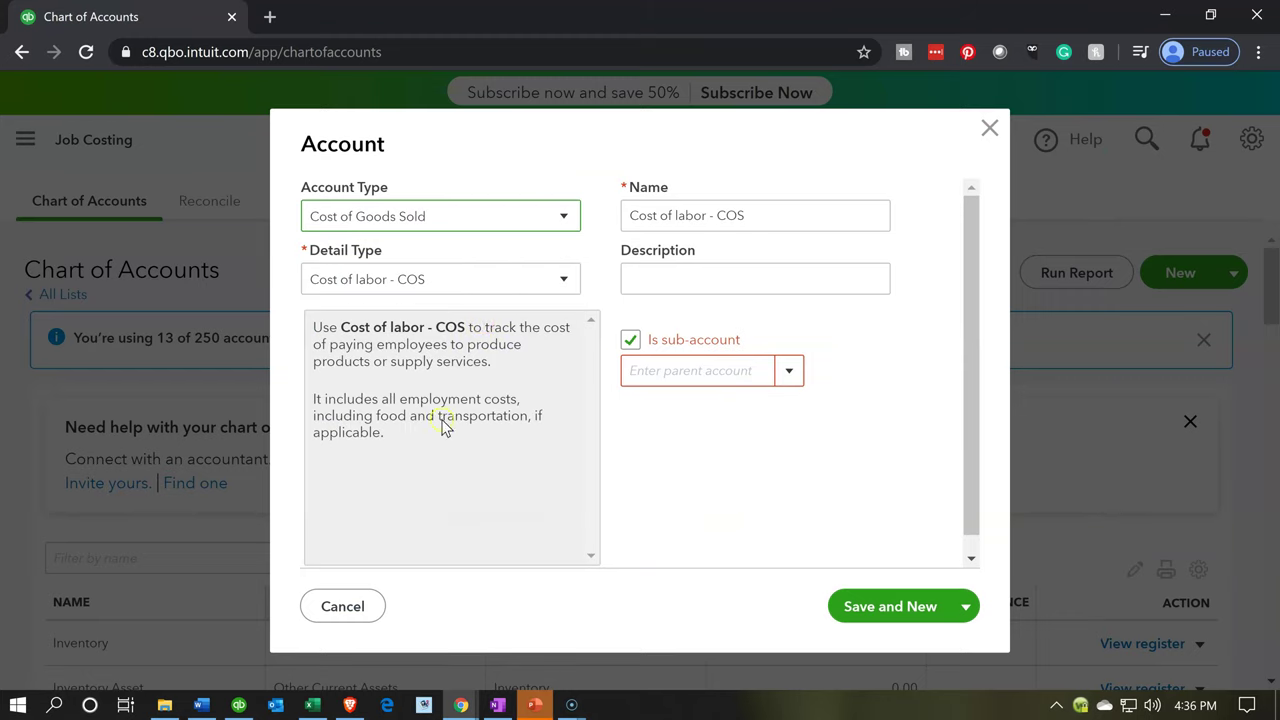
left_click(461, 289)
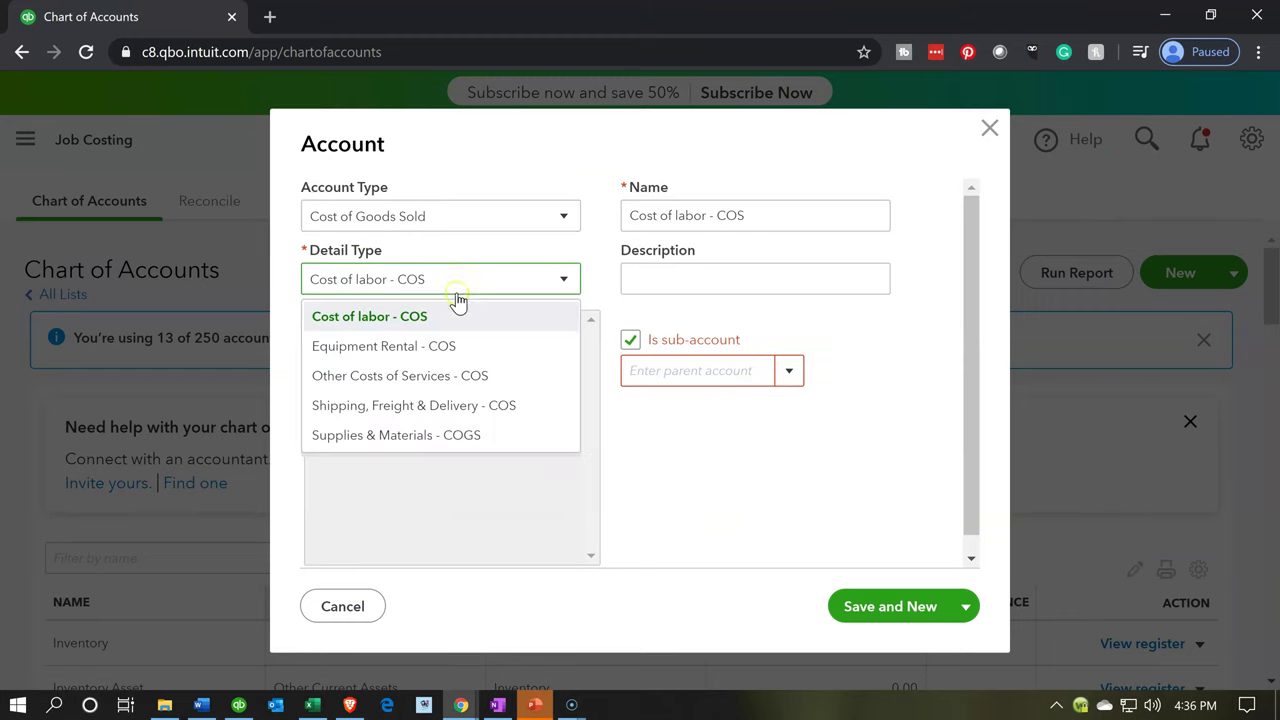
left_click(433, 381)
Name the account Staff – a type of artificial stone under the parent account Materials and save it, continuing with another new account
left_click_drag(828, 208, 591, 209)
type("Staff - a type of artificial stone")
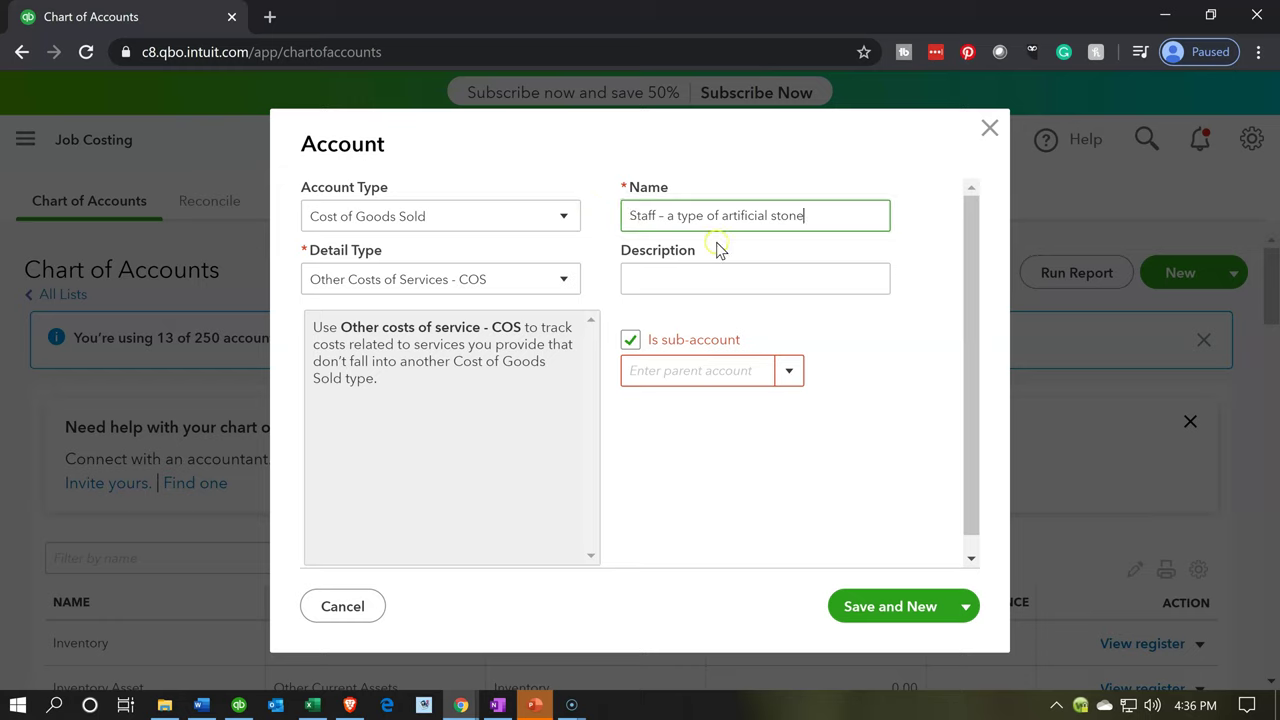
left_click(730, 385)
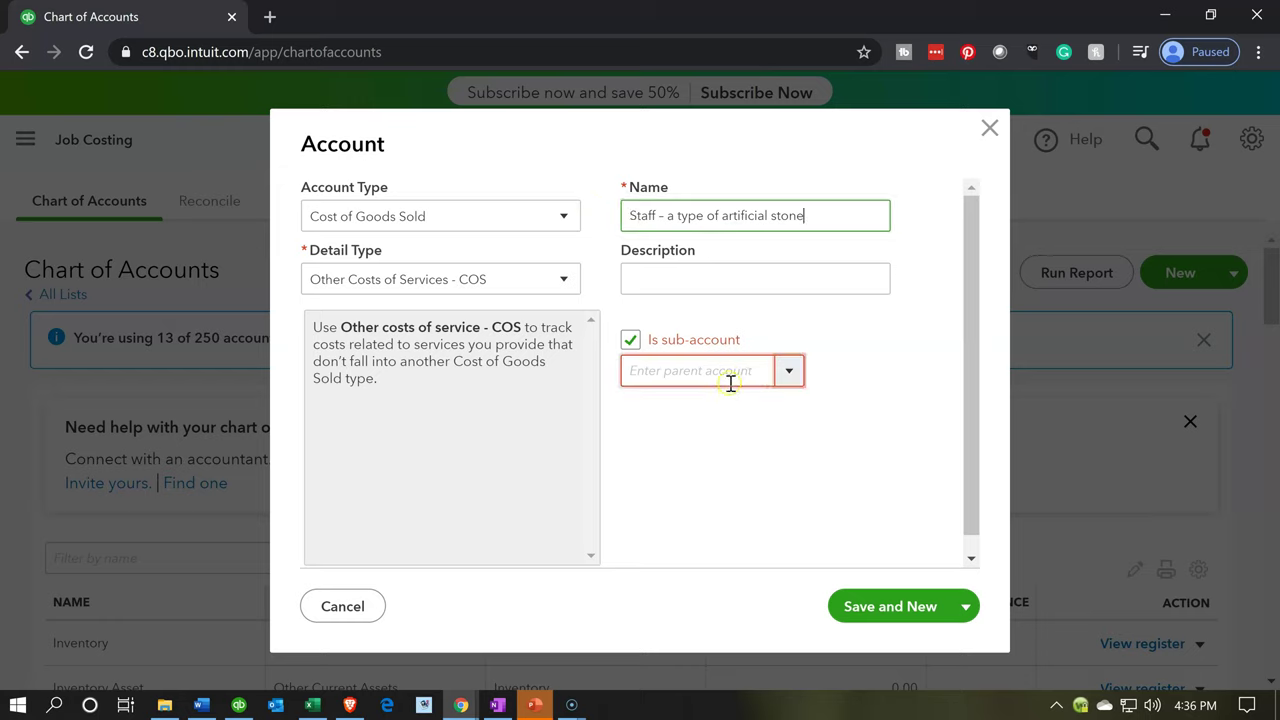
left_click(730, 385)
type("Mat")
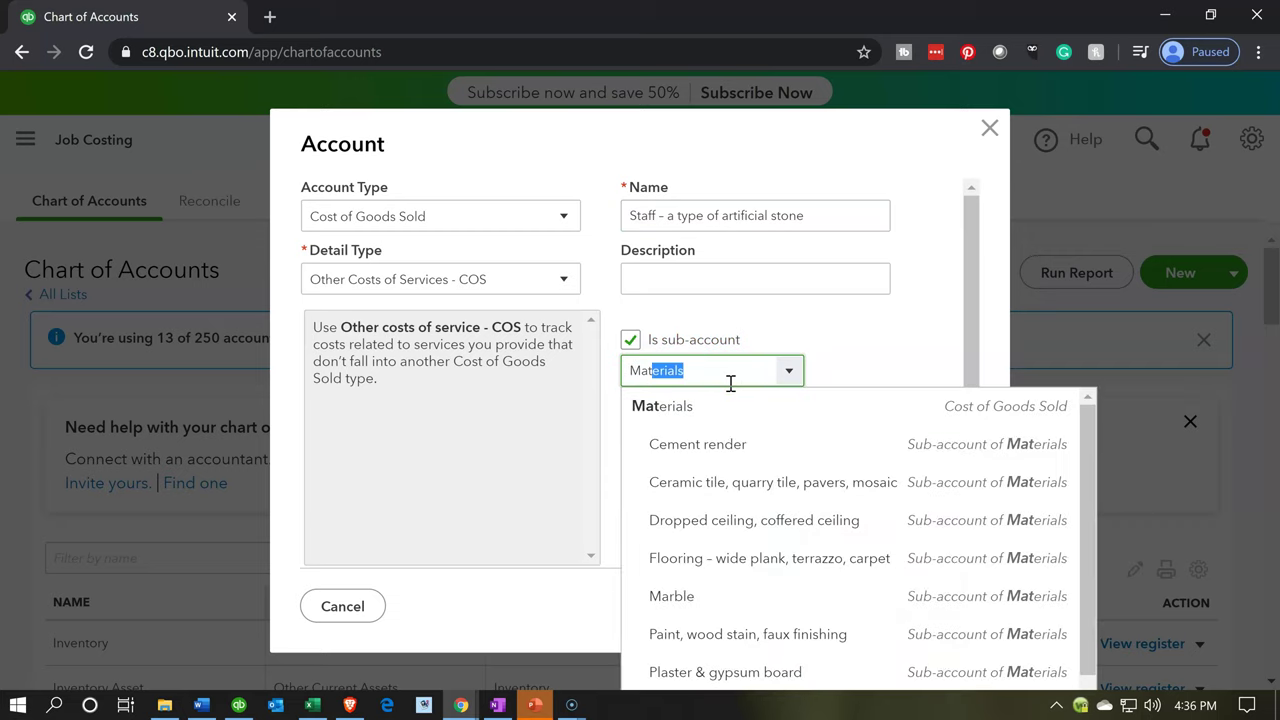
key("Tab")
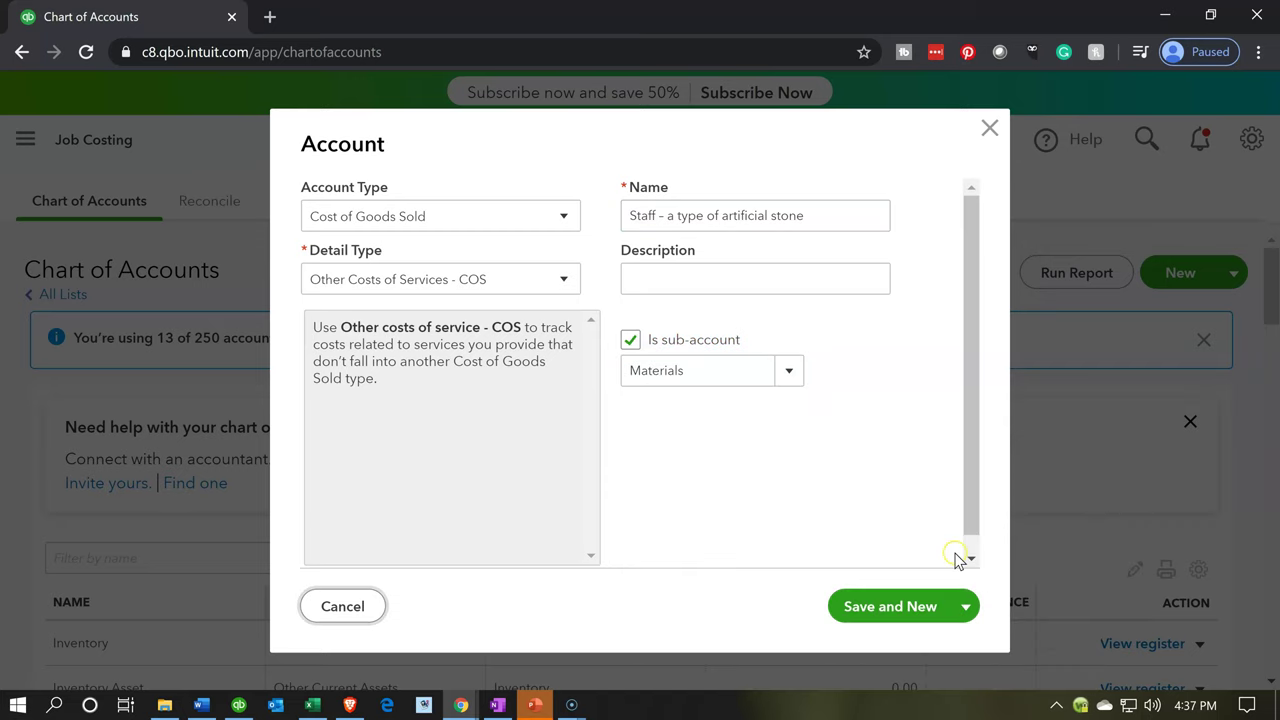
left_click(833, 606)
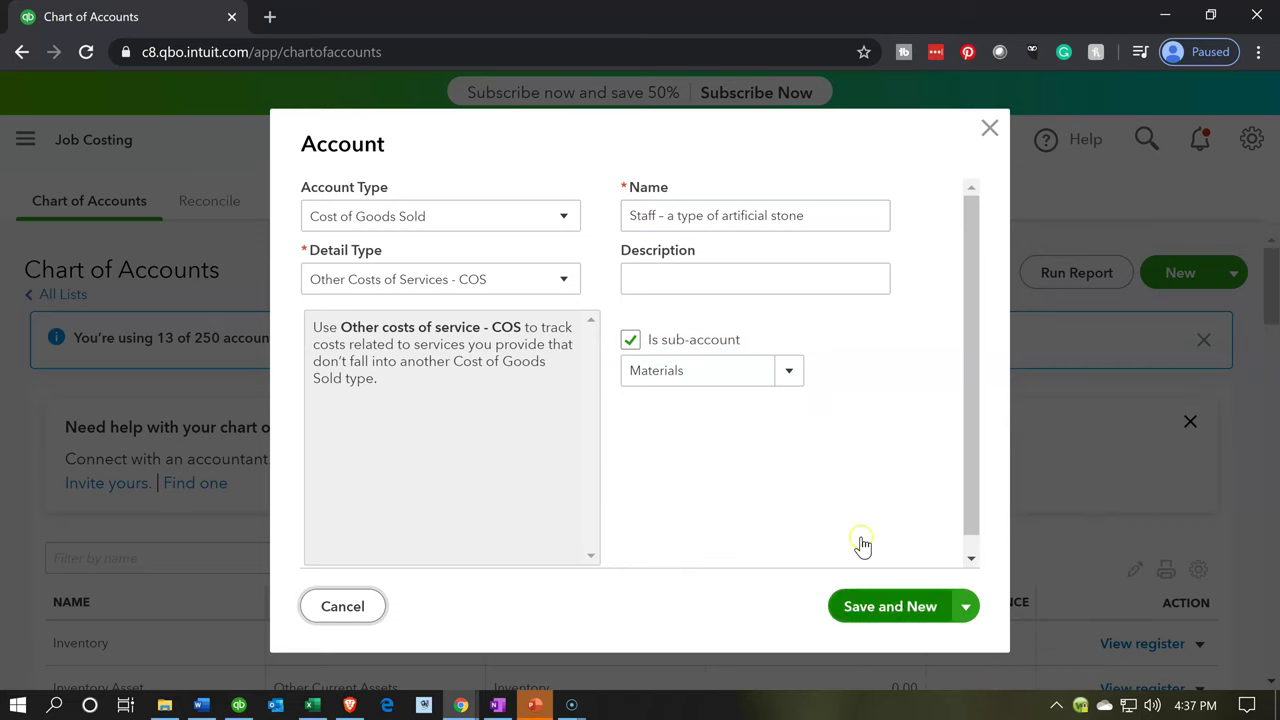
Switch to the Excel item list, copy the item name Stucco, and return to the QuickBooks Online account form
left_click(313, 704)
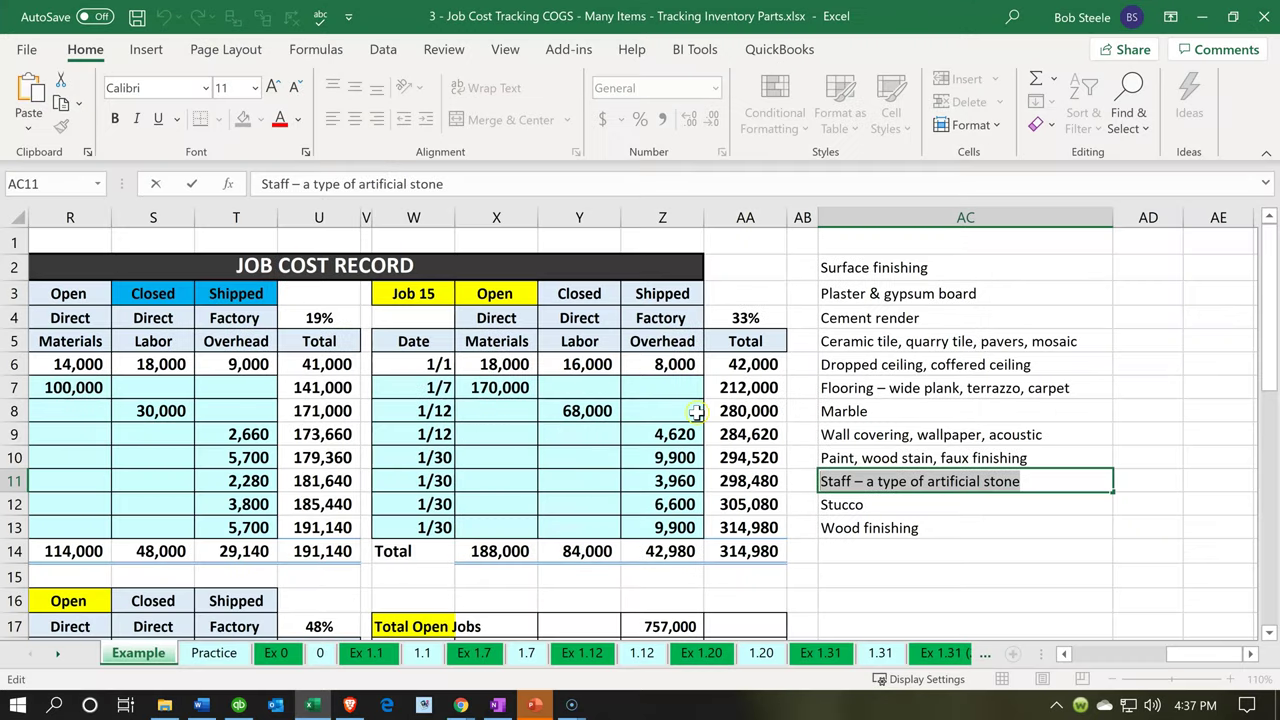
left_click(692, 411)
double_click(886, 504)
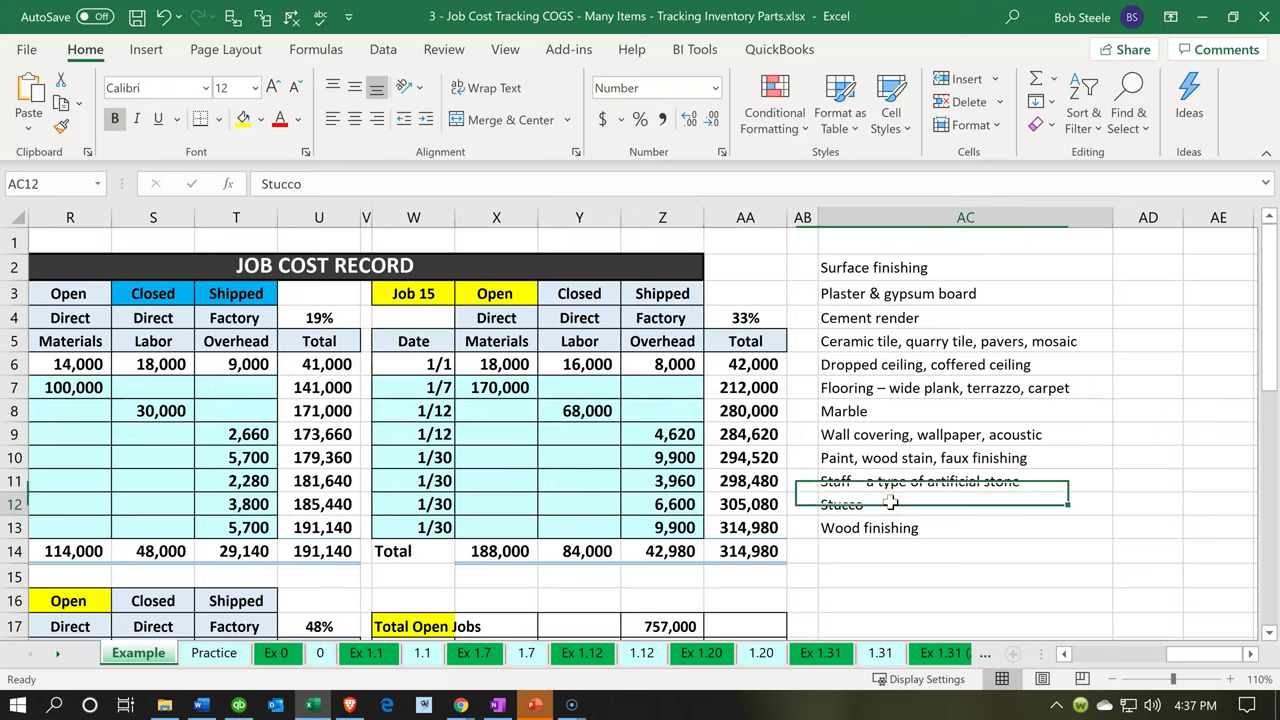
left_click_drag(892, 504, 586, 494)
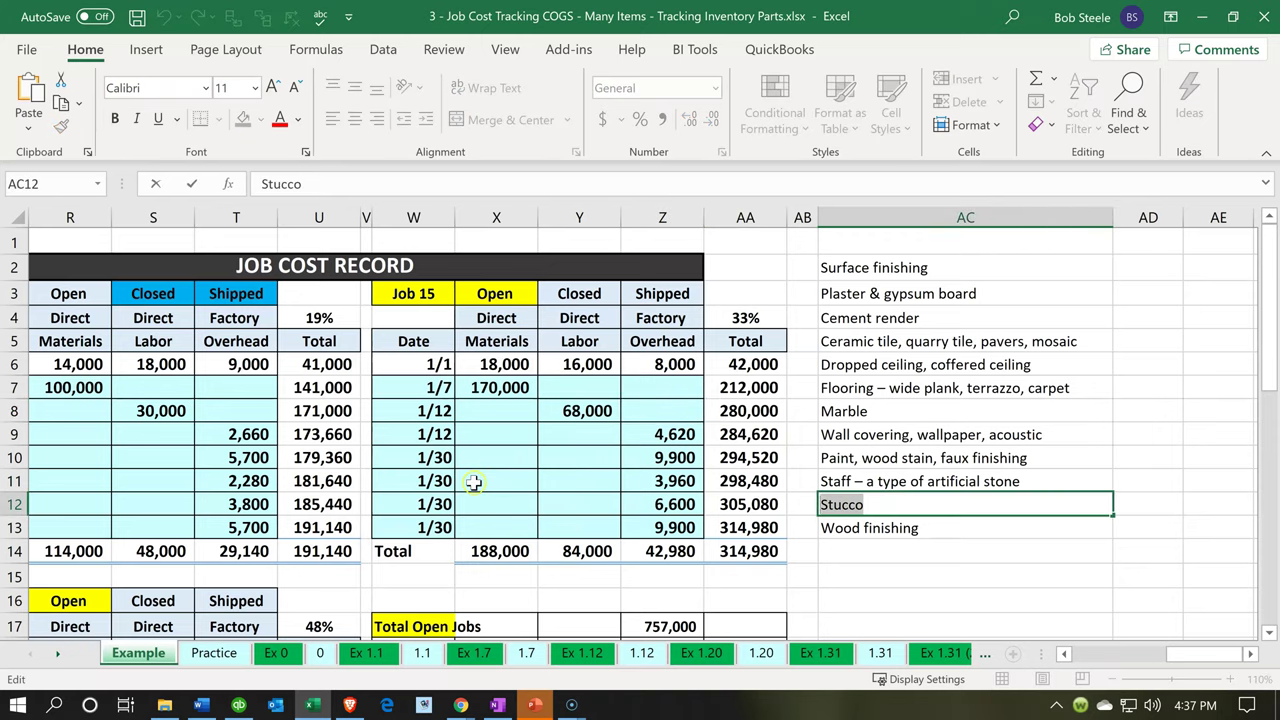
left_click(1202, 16)
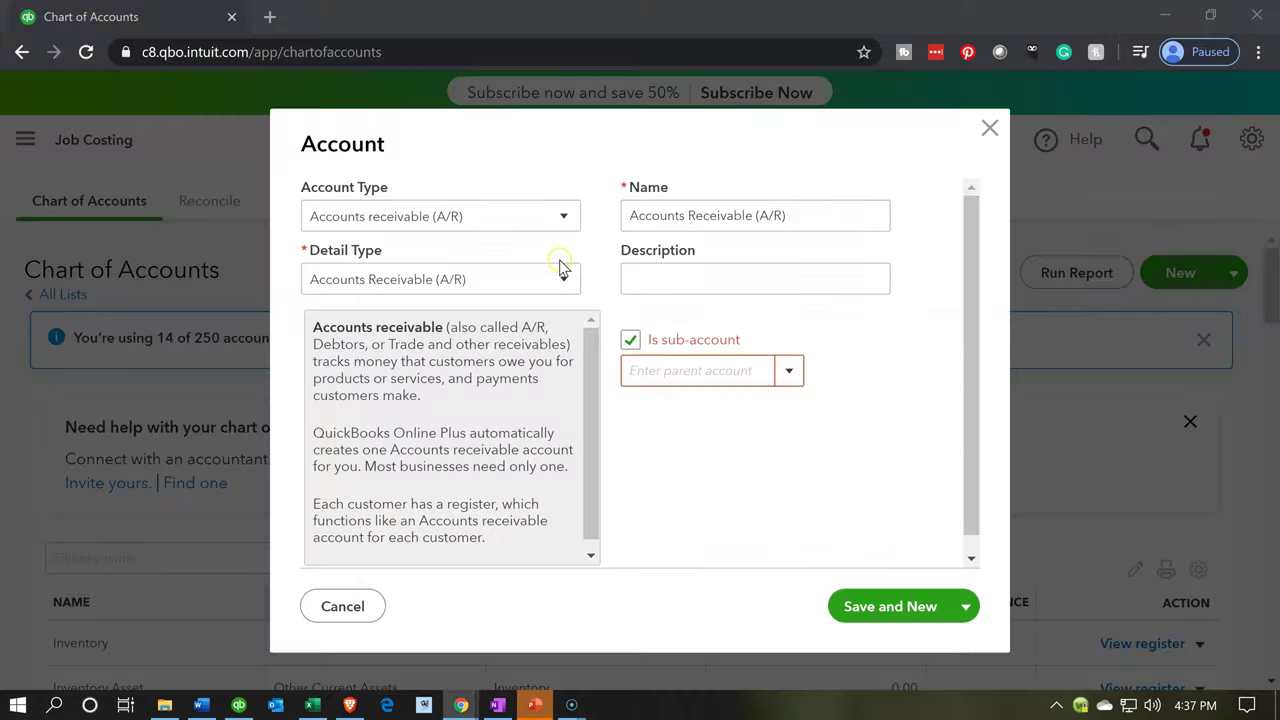
Choose Cost of Goods Sold as the new account's type and Other Costs of Services - COS as its detail type
left_click(500, 222)
scroll(445, 470, "down", 1)
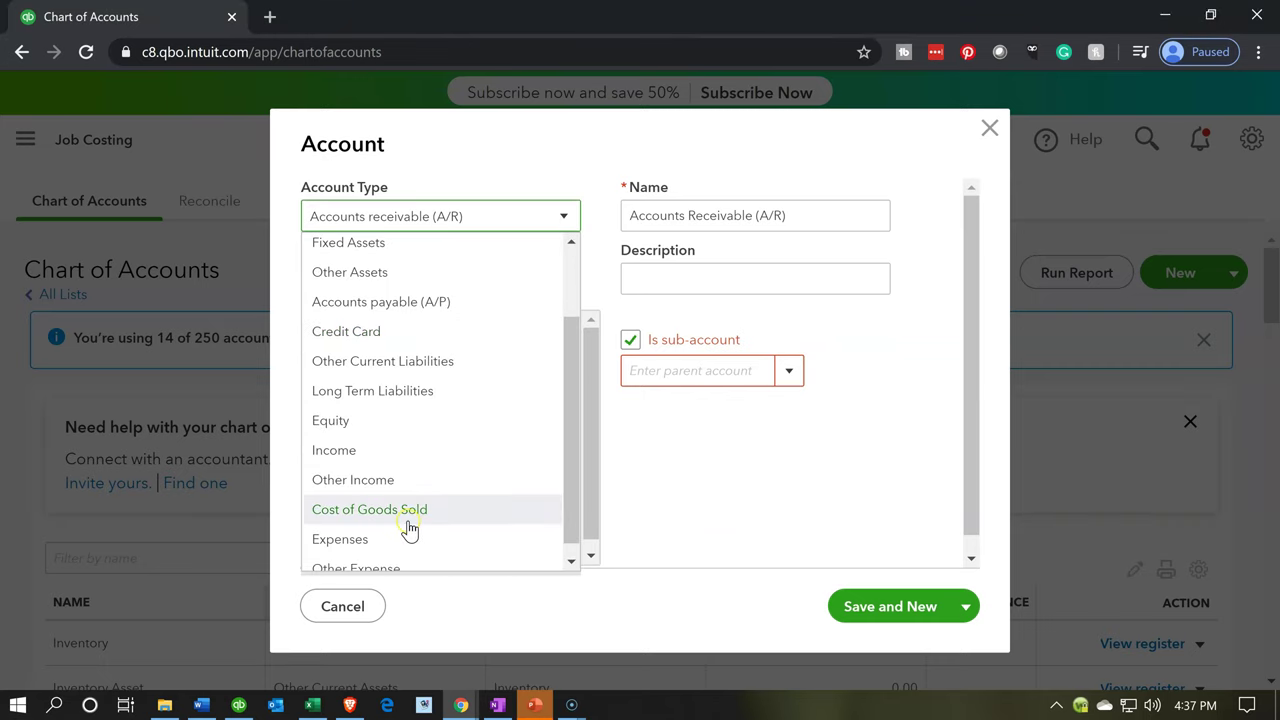
left_click(408, 510)
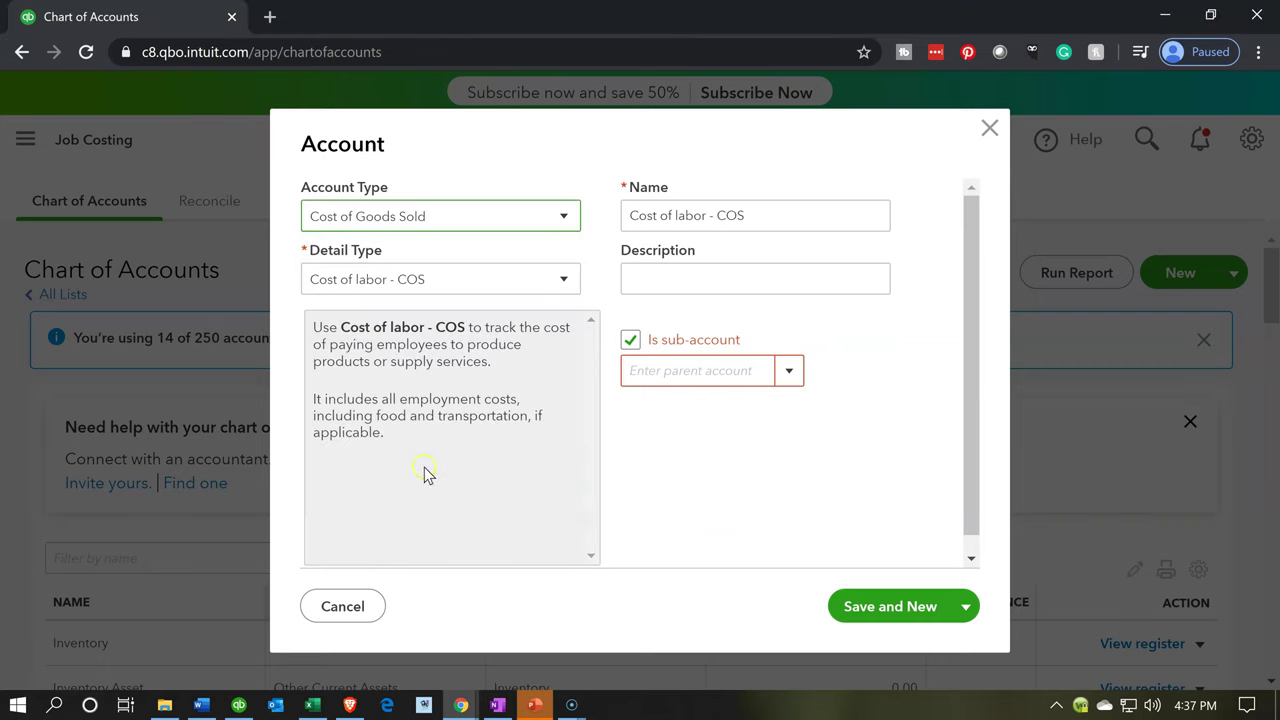
left_click(449, 283)
left_click(403, 388)
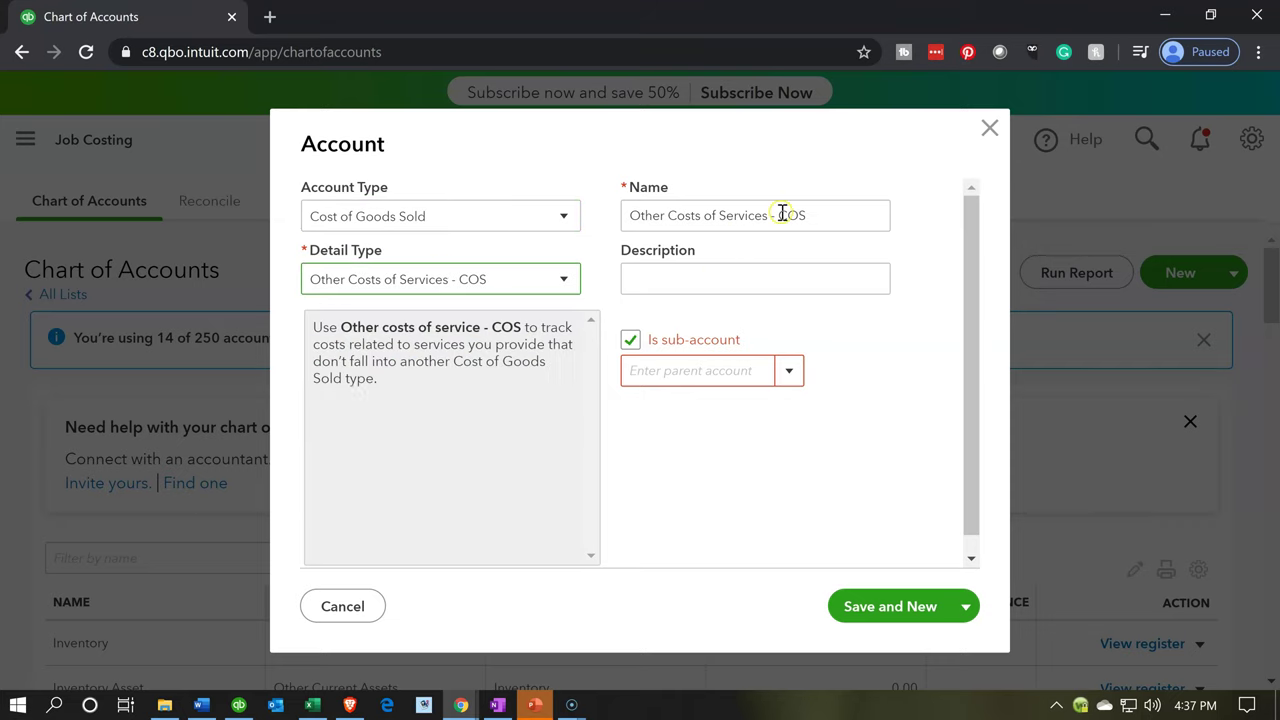
Name the account Stucco under the parent account Materials and save it, continuing with another new account
left_click_drag(809, 212, 600, 194)
type("Stucco")
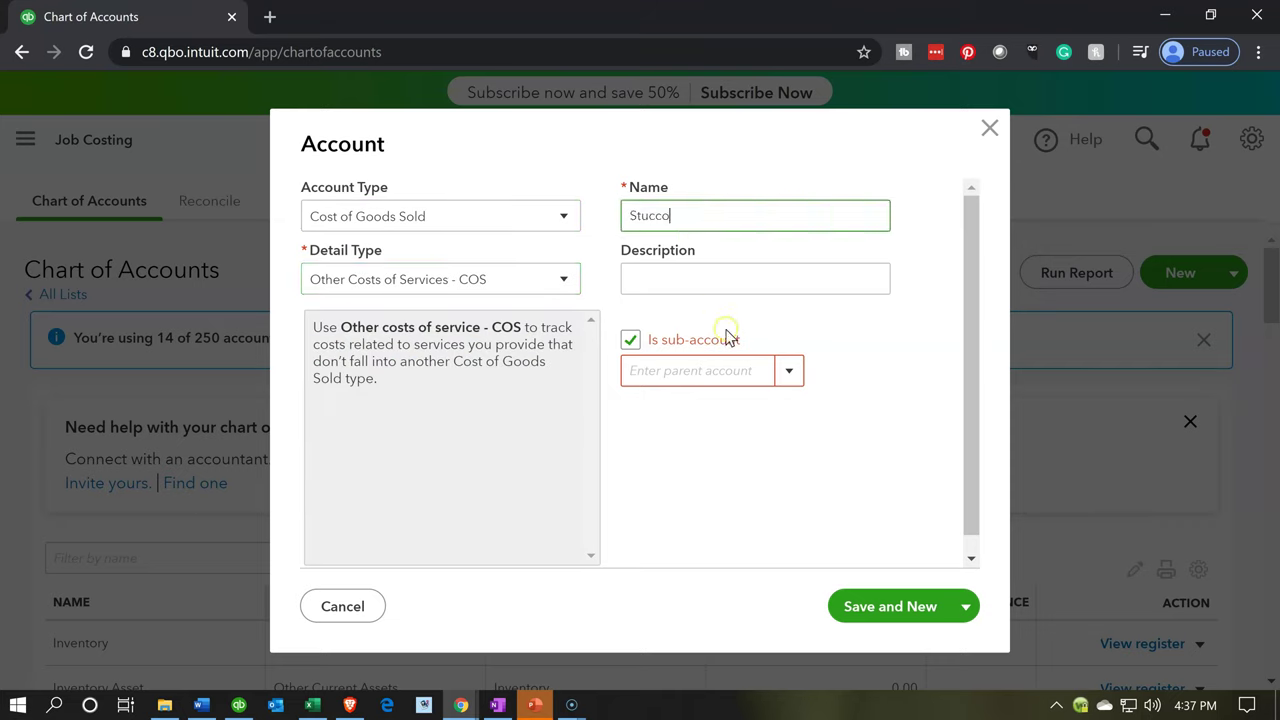
left_click(704, 364)
type("Materials")
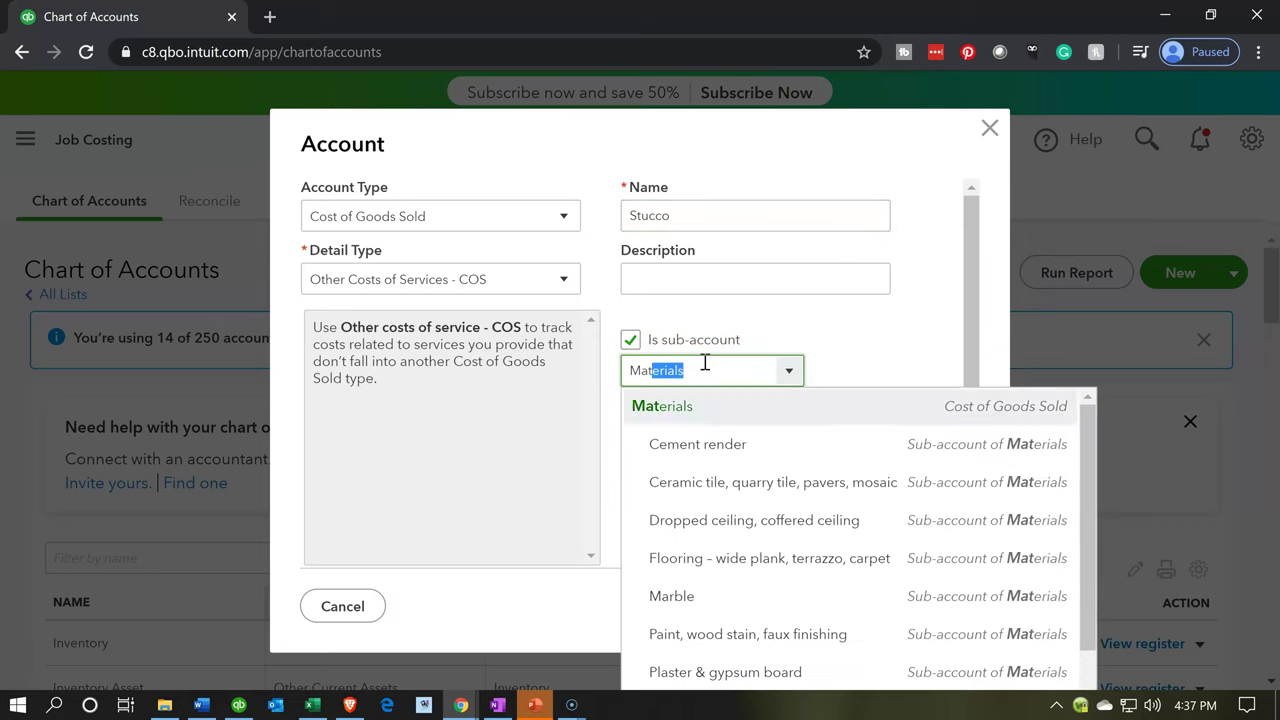
key("Tab")
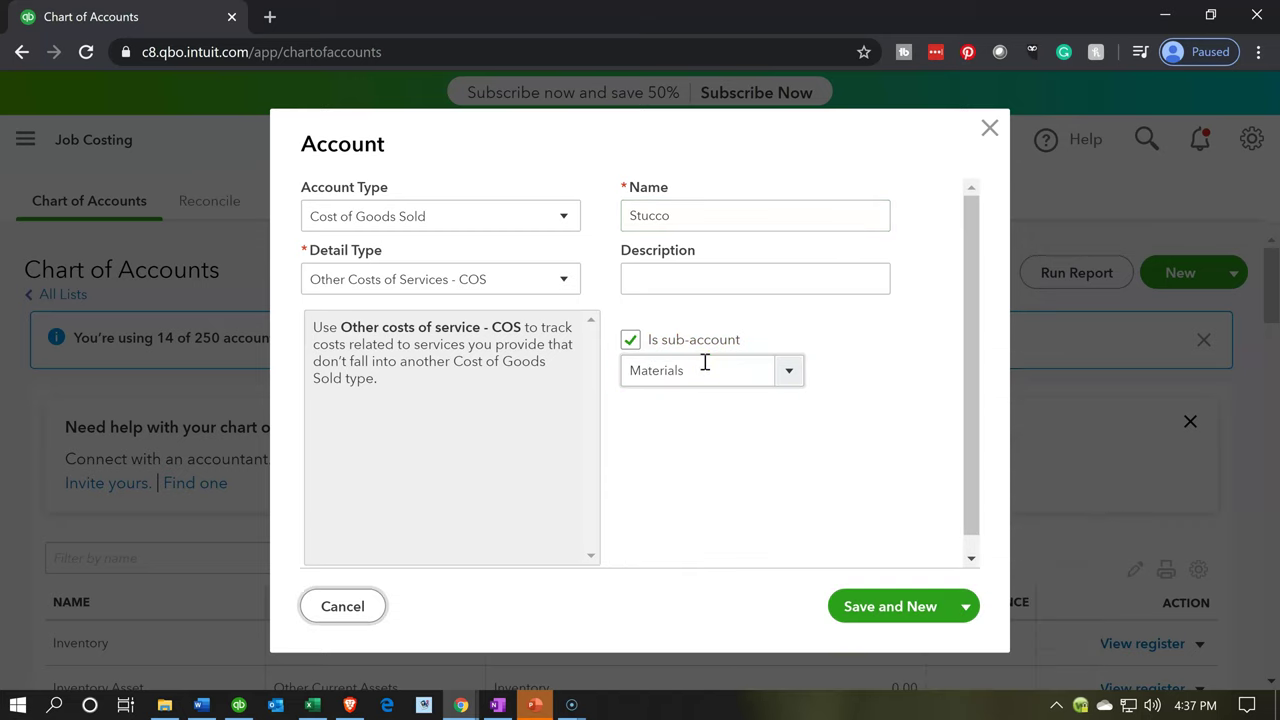
left_click(871, 590)
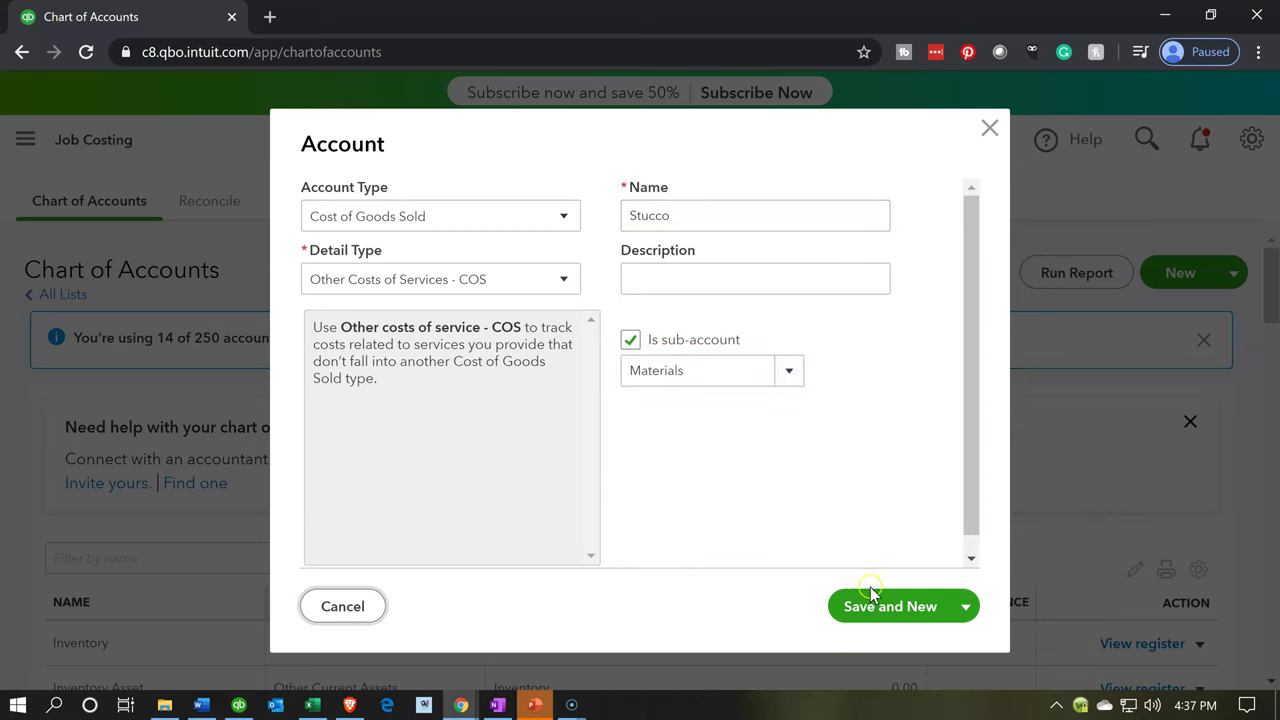
Switch to the Excel item list, copy the item name Wood finishing, and return to the QuickBooks Online account form
left_click(313, 705)
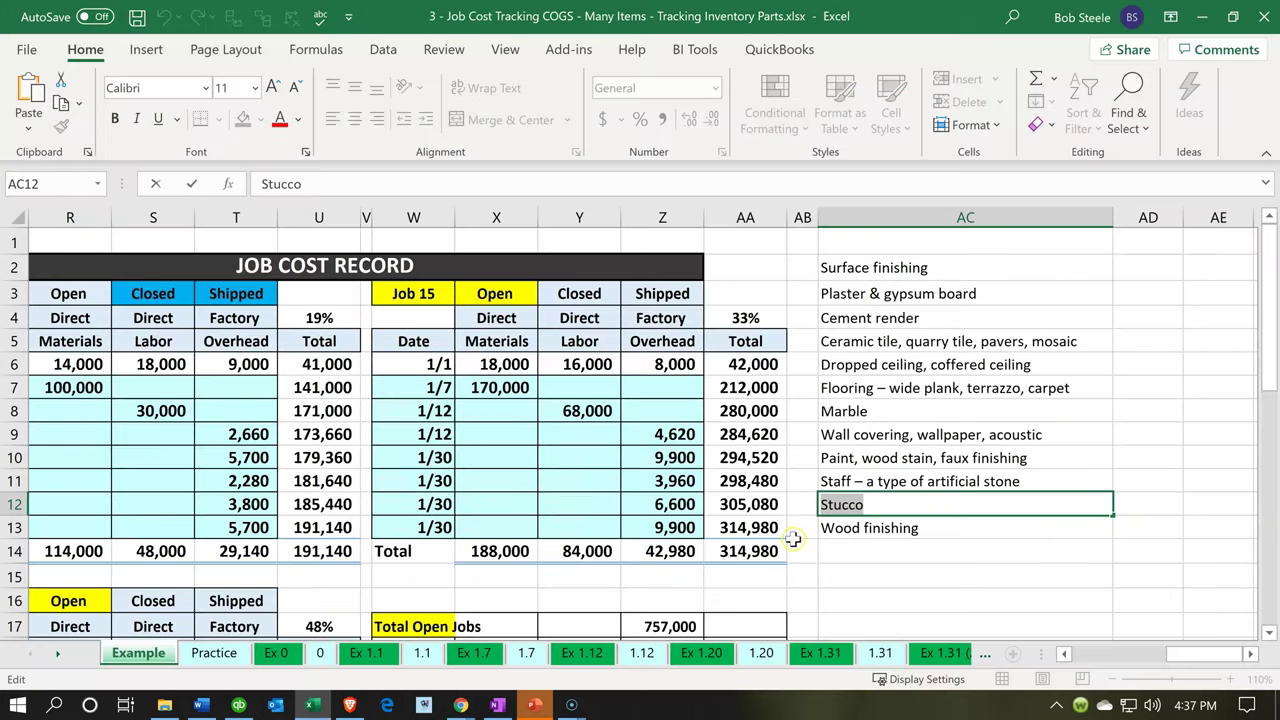
left_click(920, 531)
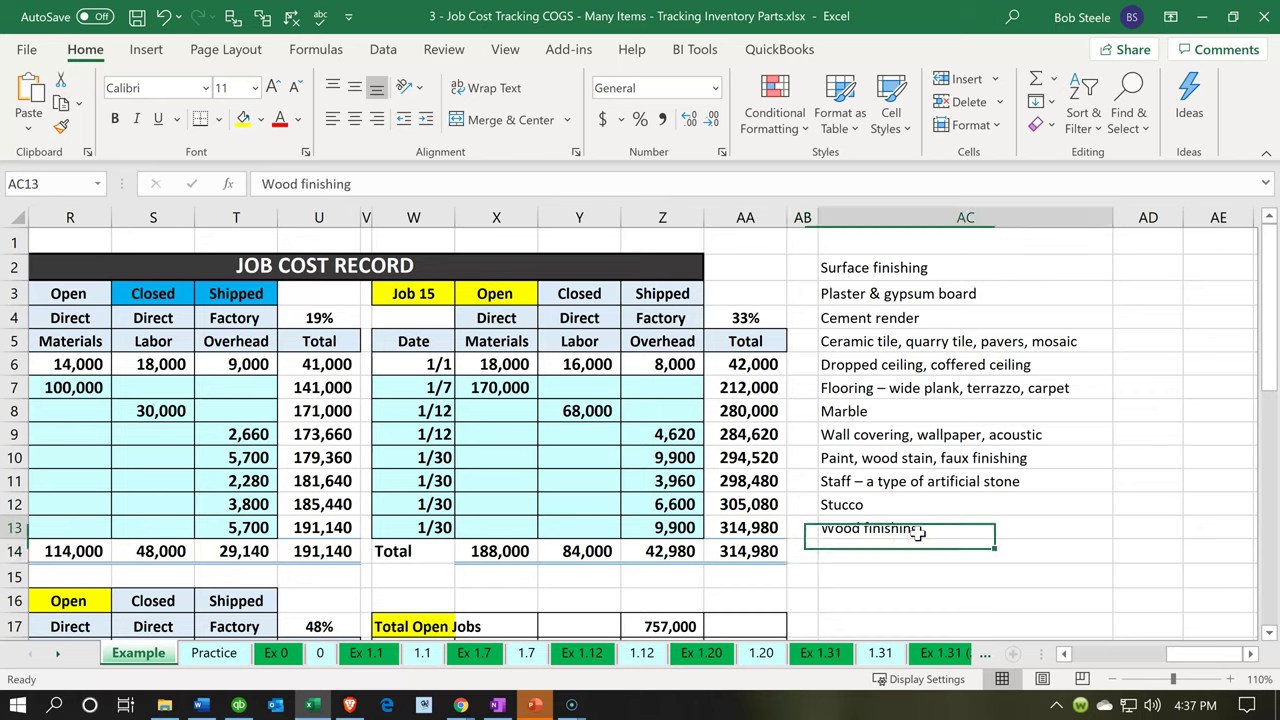
left_click_drag(920, 535, 768, 534)
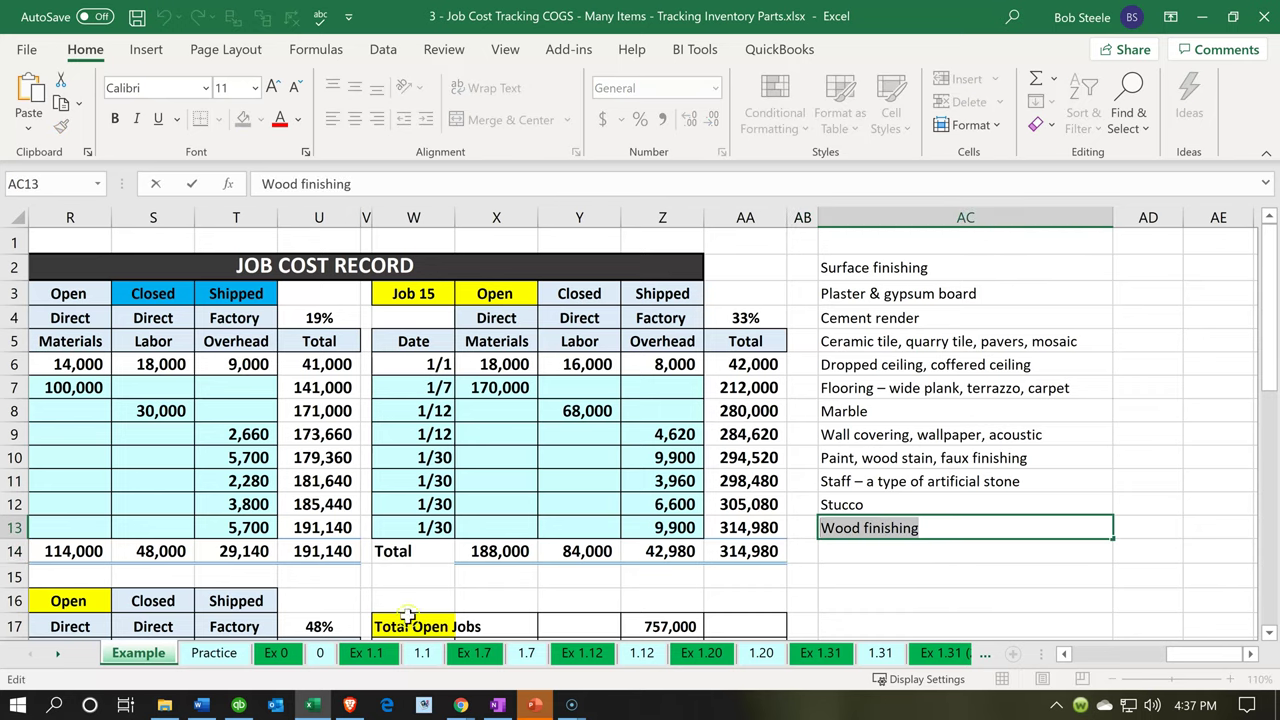
left_click(1203, 24)
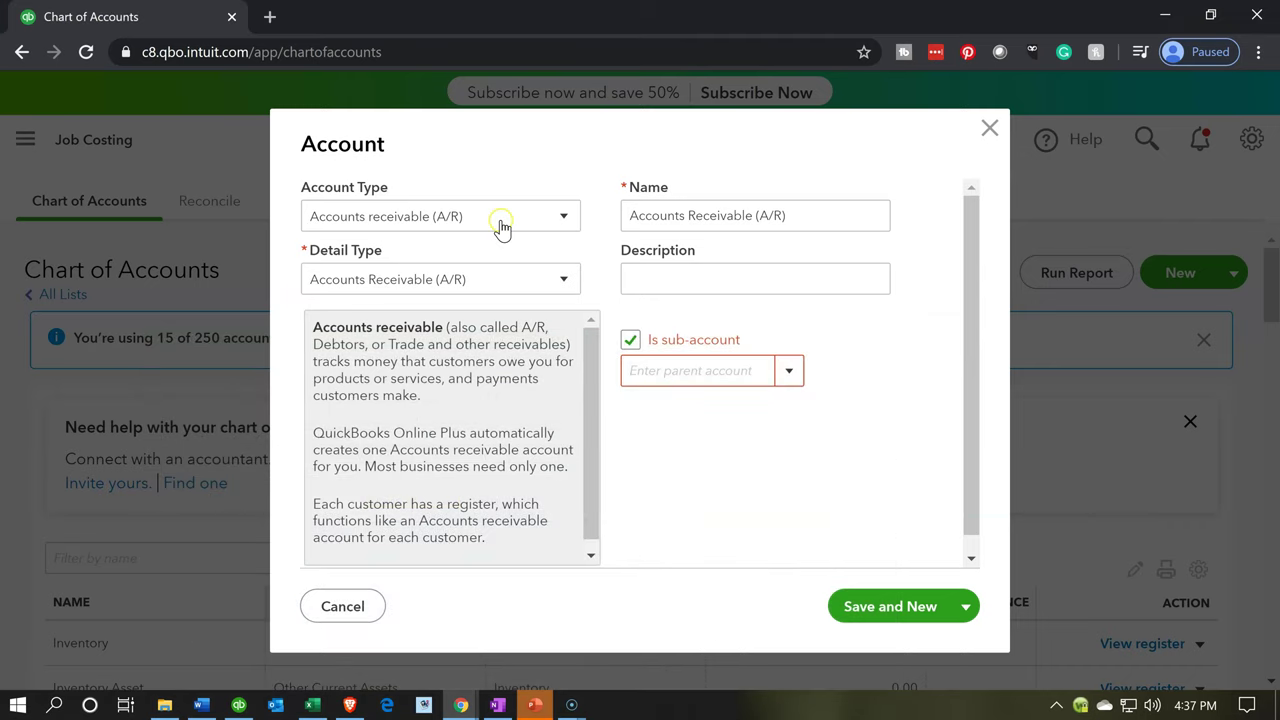
Choose Cost of Goods Sold as the account type and Other Costs of Services - COS as the detail type for the new account
left_click(500, 220)
scroll(430, 440, "down", 1)
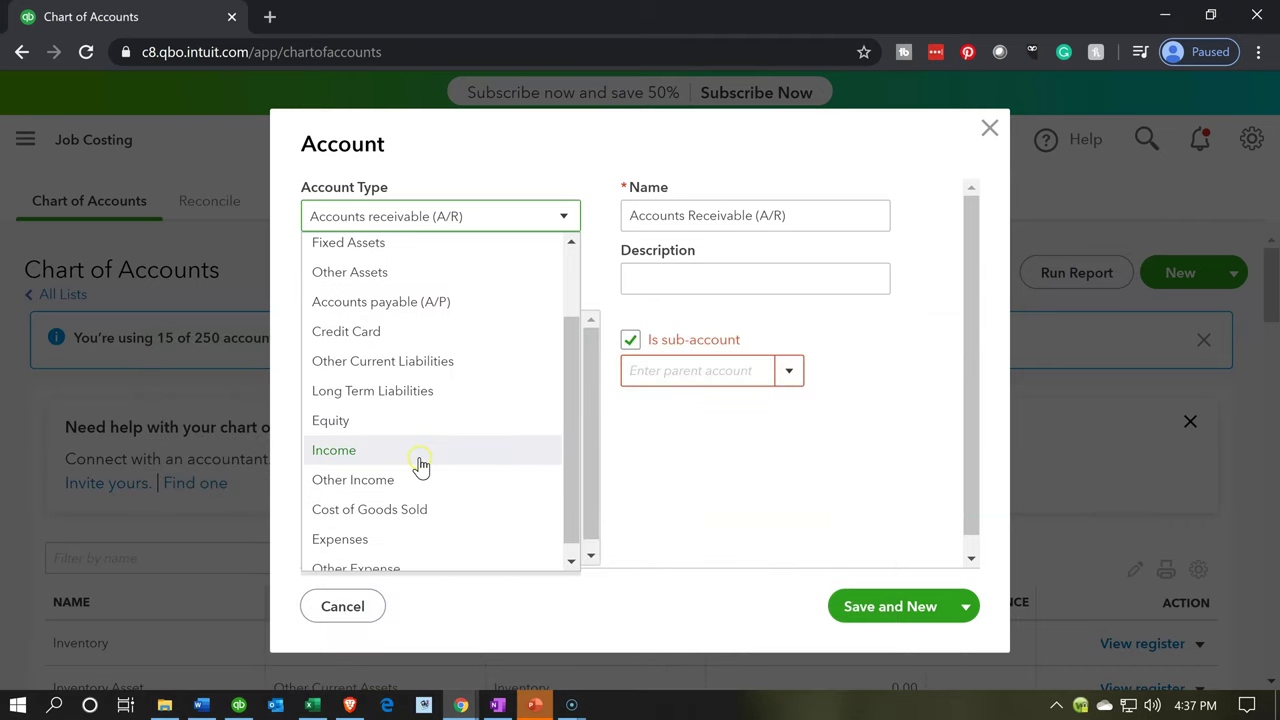
left_click(437, 508)
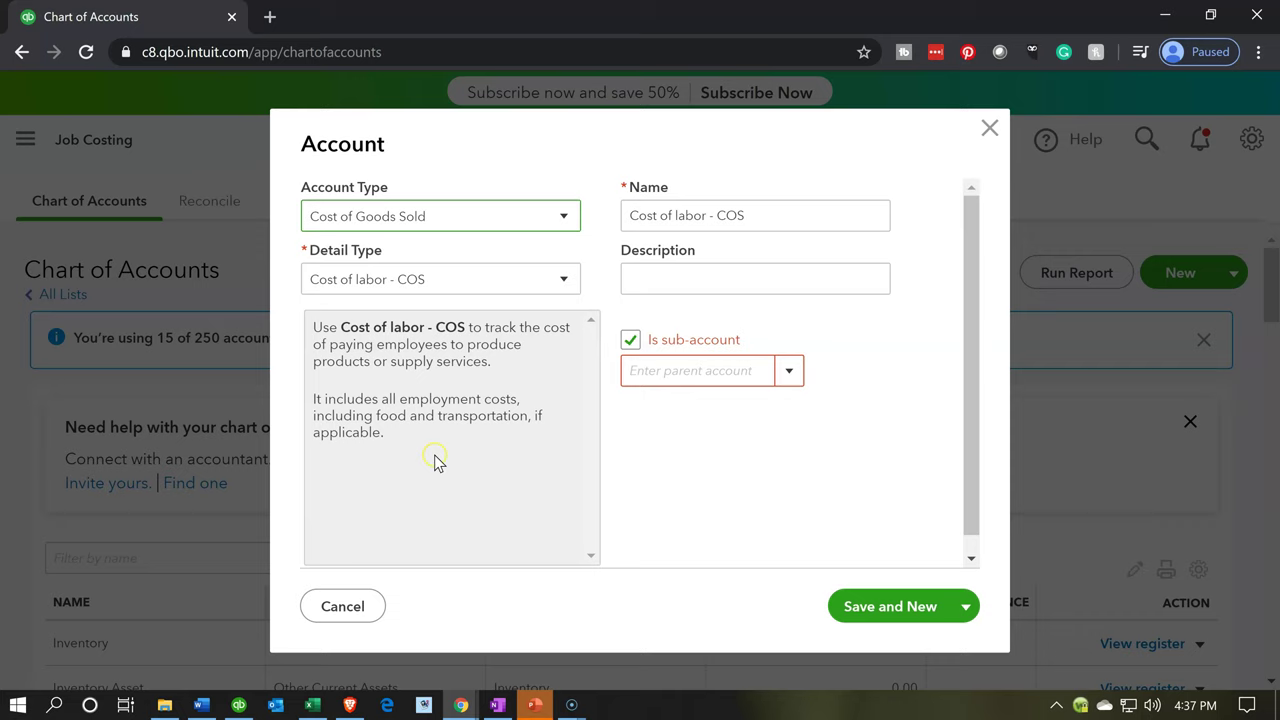
left_click(449, 284)
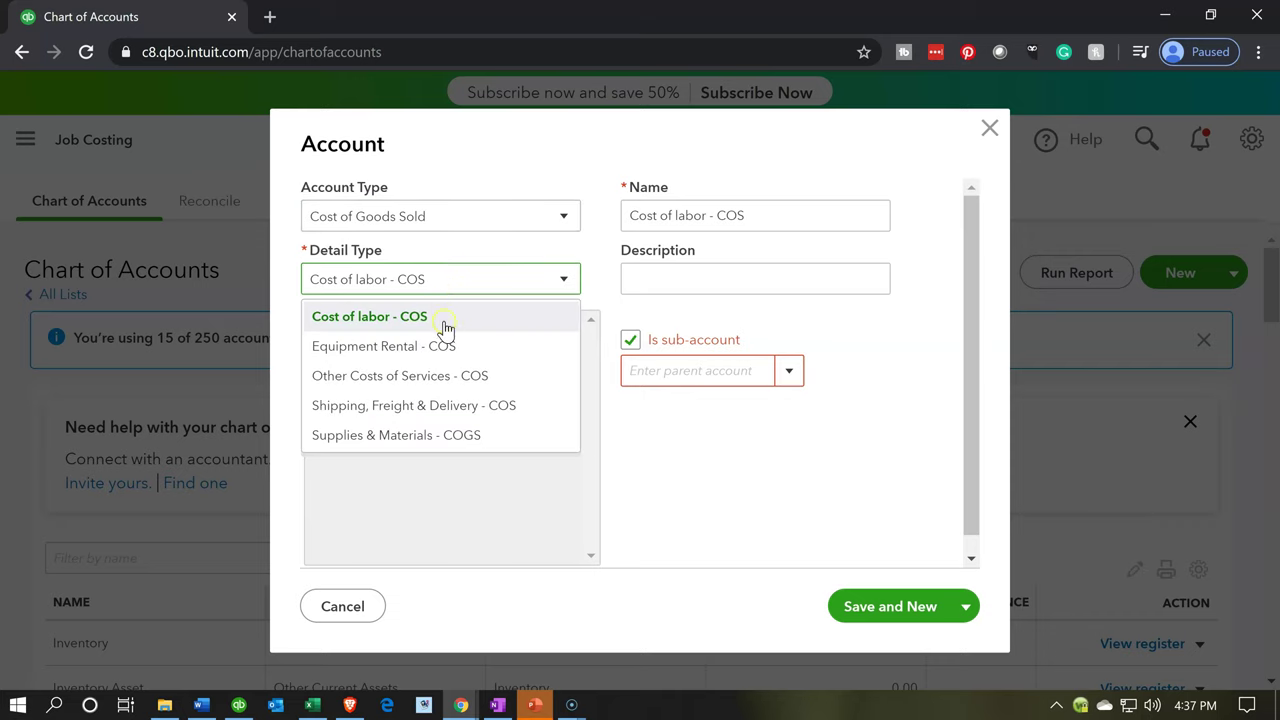
left_click(710, 289)
Name the account Wood finishing under the parent account Materials, then save it and close the account form
triple_click(717, 205)
type("Wood finishing")
left_click(779, 380)
left_click(782, 374)
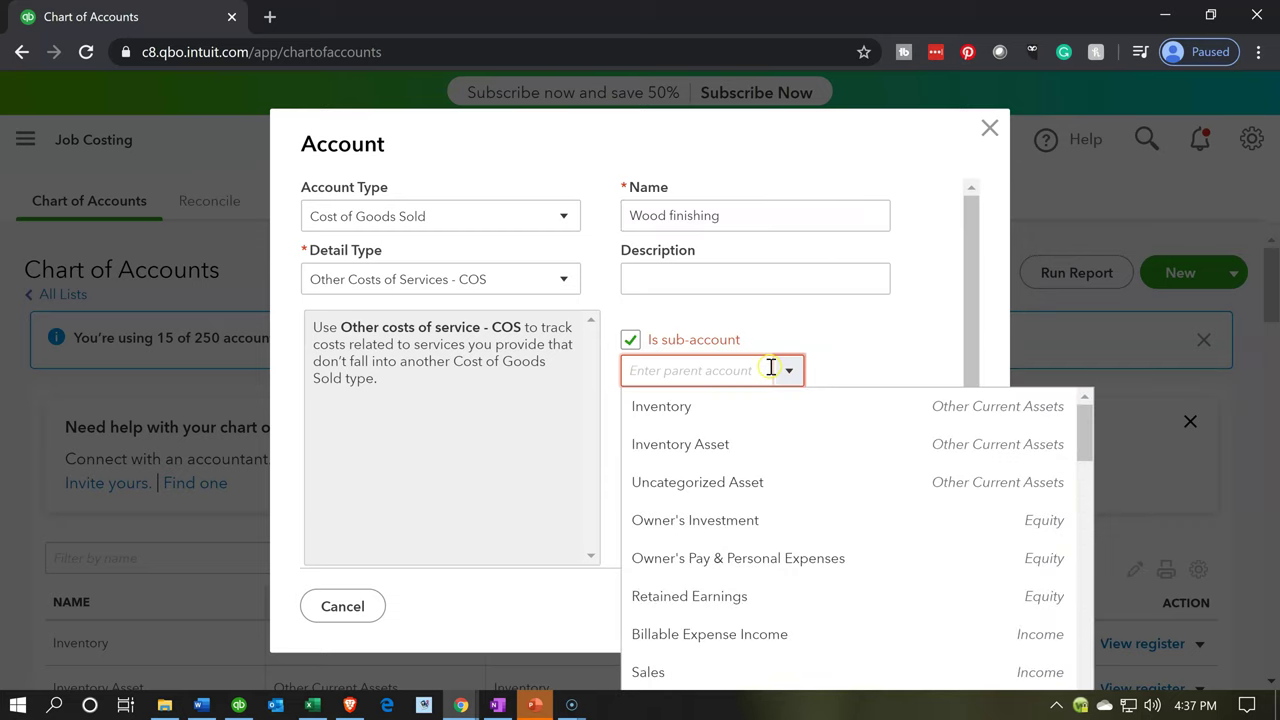
type("Materials")
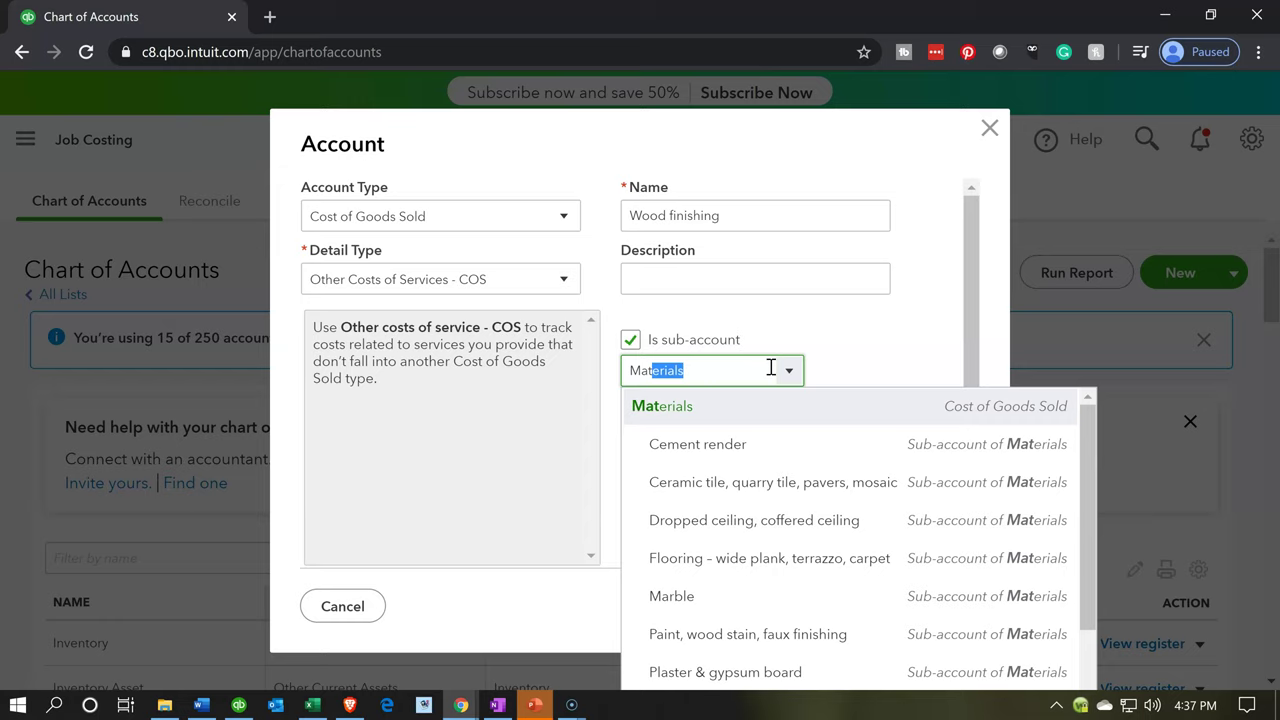
key("Tab")
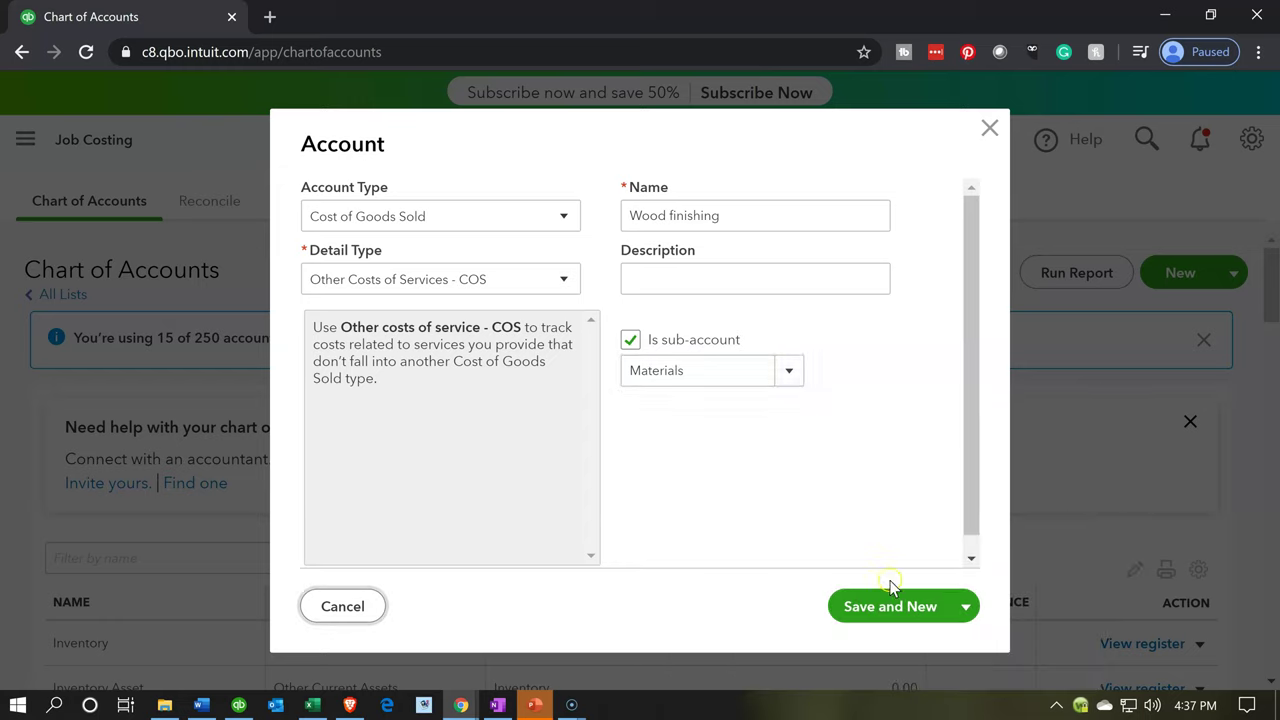
left_click(966, 606)
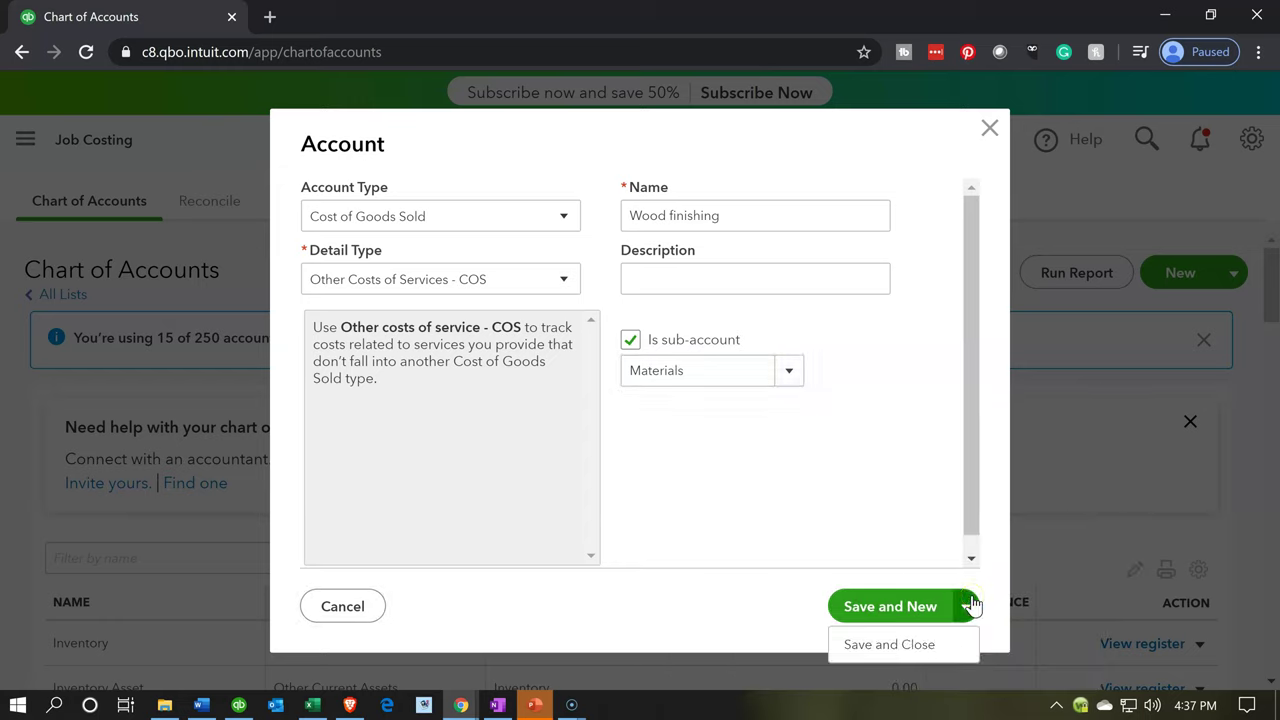
left_click(899, 655)
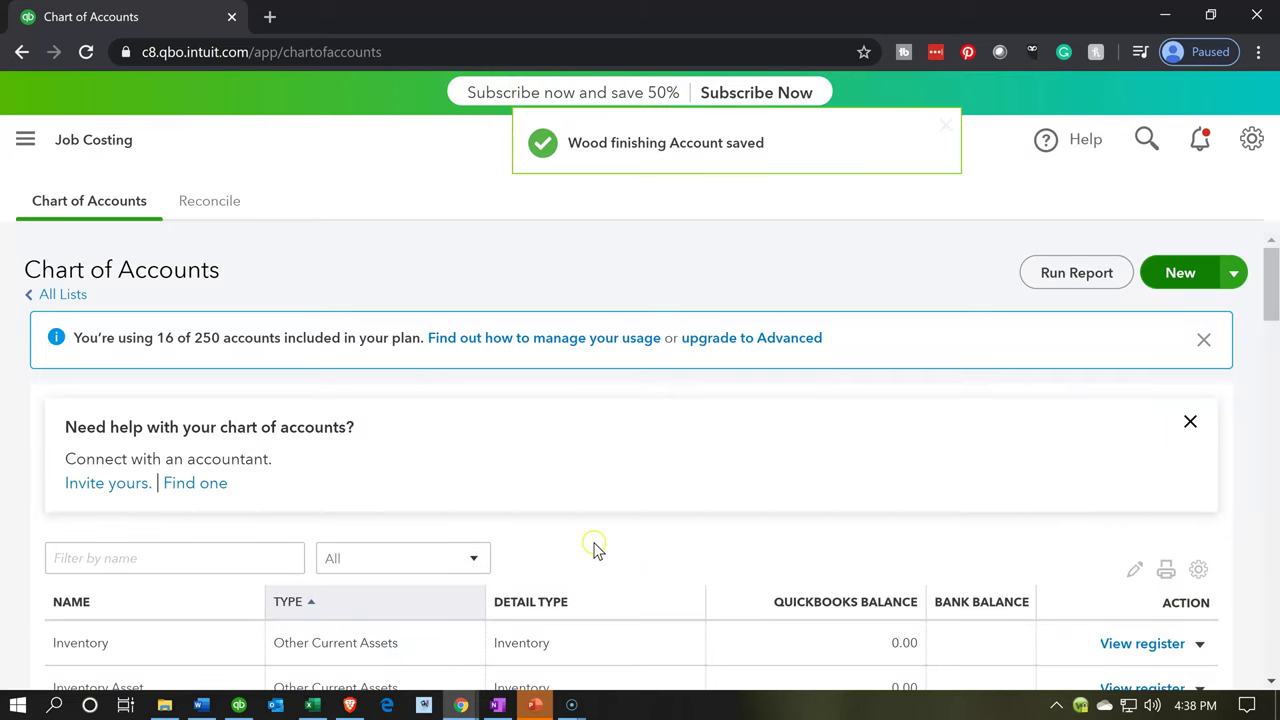
Examine the cost of goods sold accounts in the chart of accounts, from Labor and the Materials sub-accounts through Overhead and Shipping
scroll(592, 548, "down", 3)
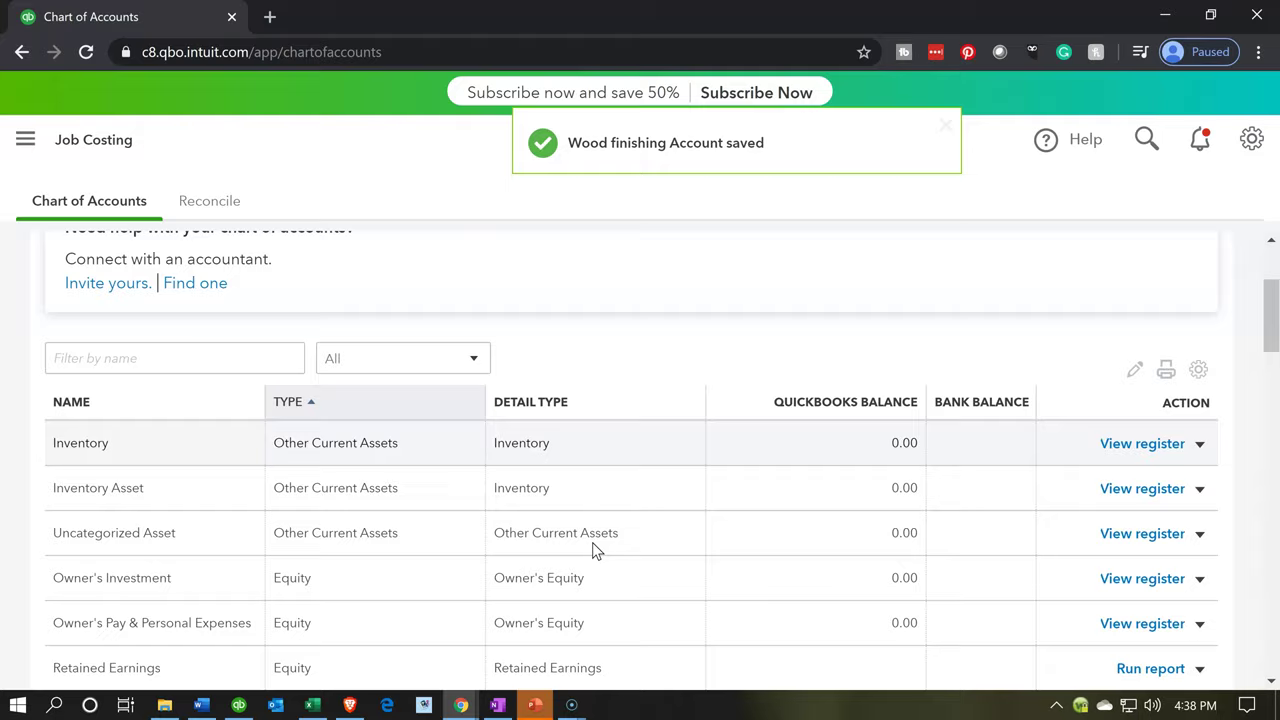
scroll(592, 548, "down", 4)
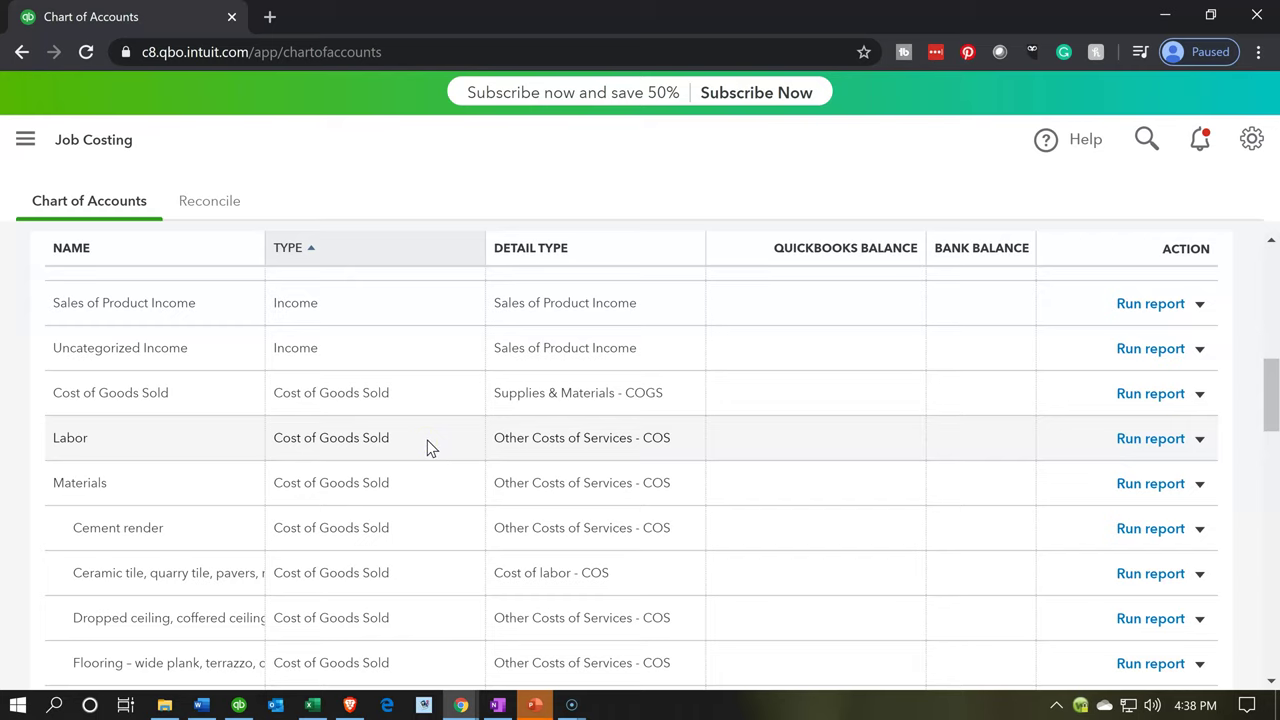
scroll(427, 440, "down", 1)
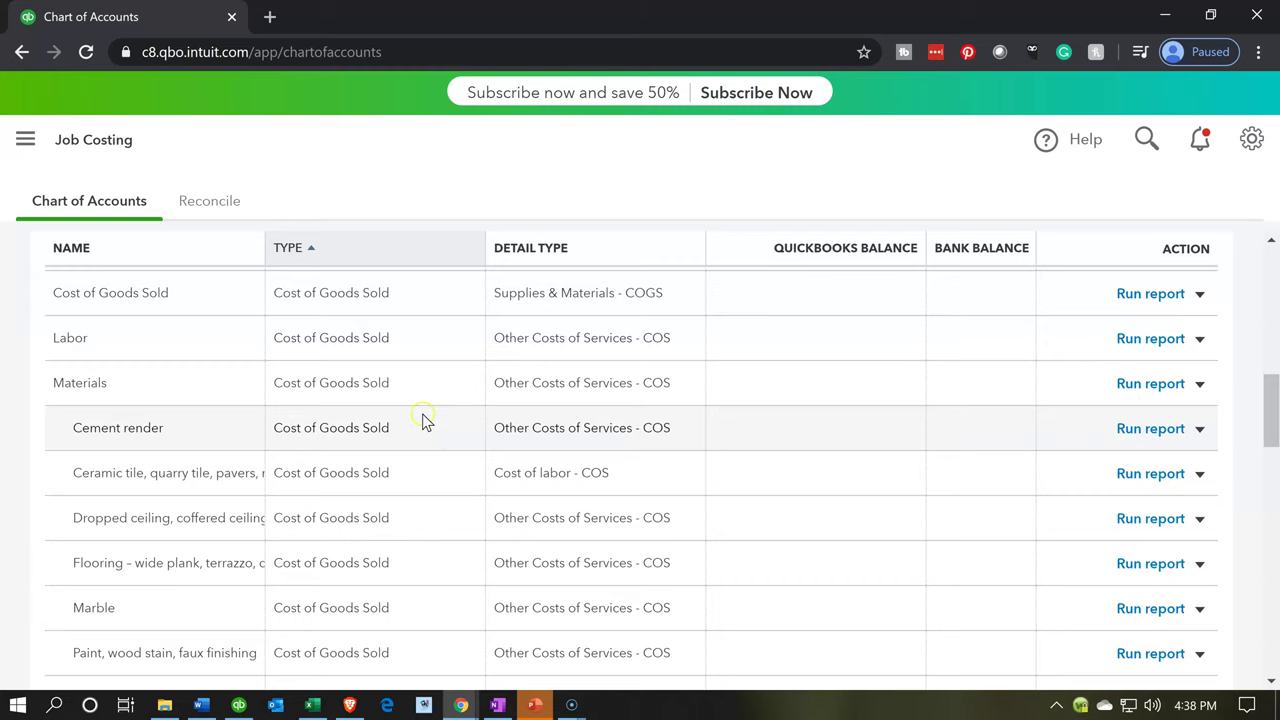
scroll(422, 458, "down", 2)
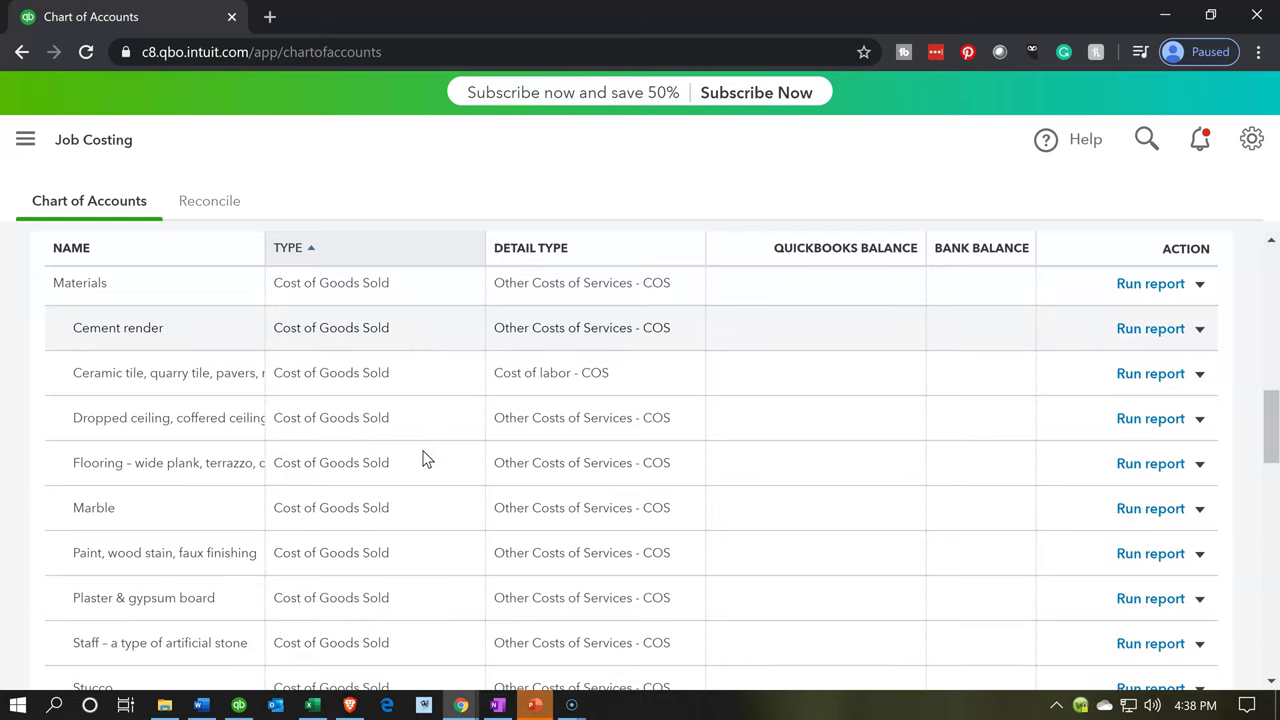
scroll(422, 458, "down", 1)
scroll(422, 456, "down", 1)
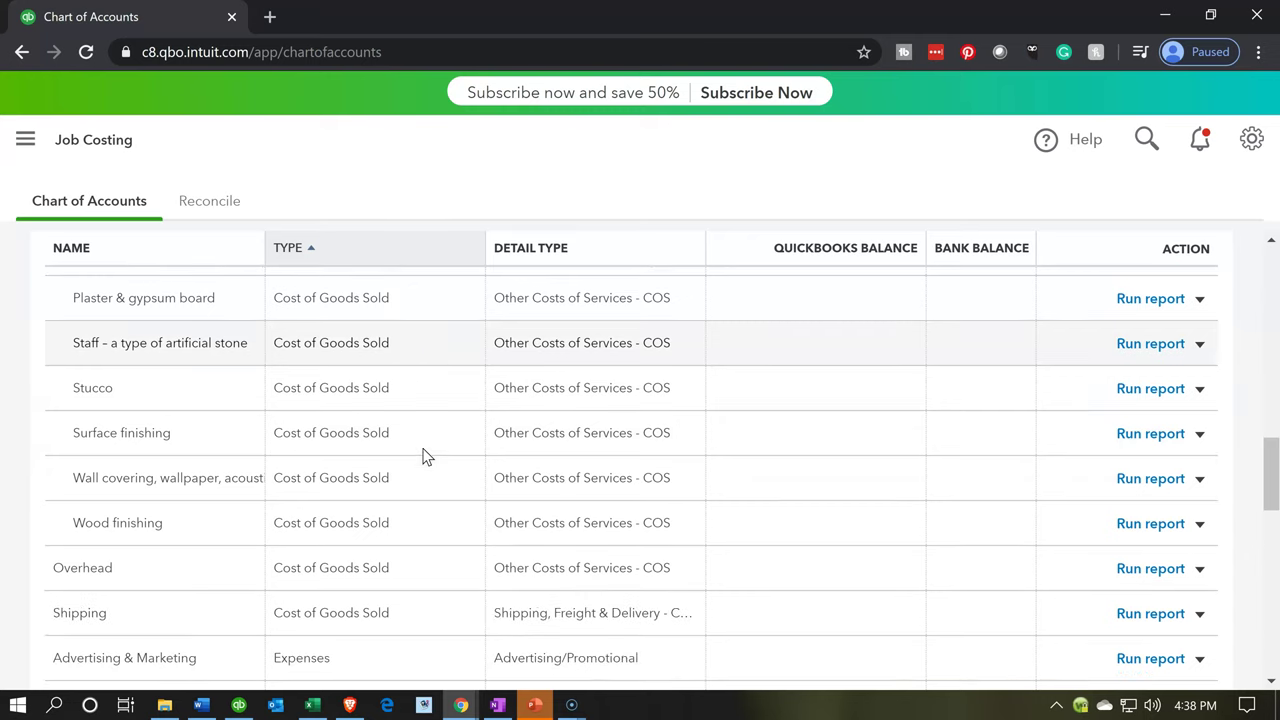
left_click(393, 510)
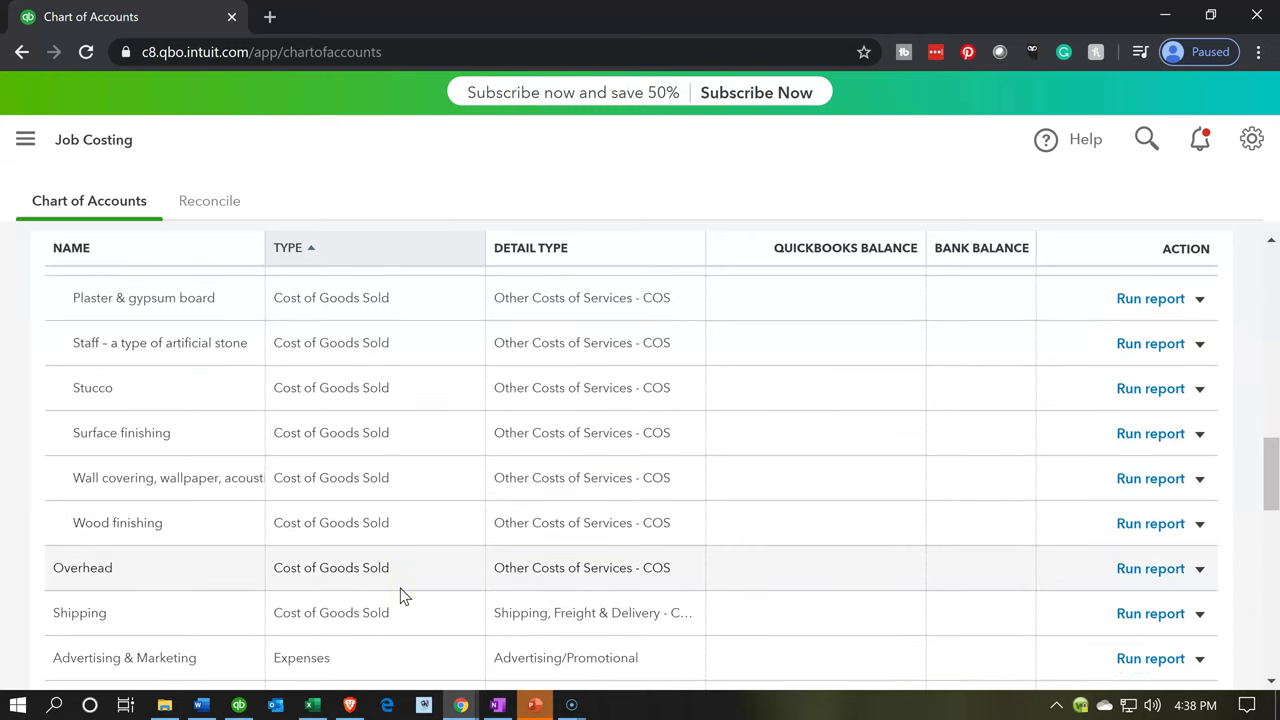
left_click(396, 604)
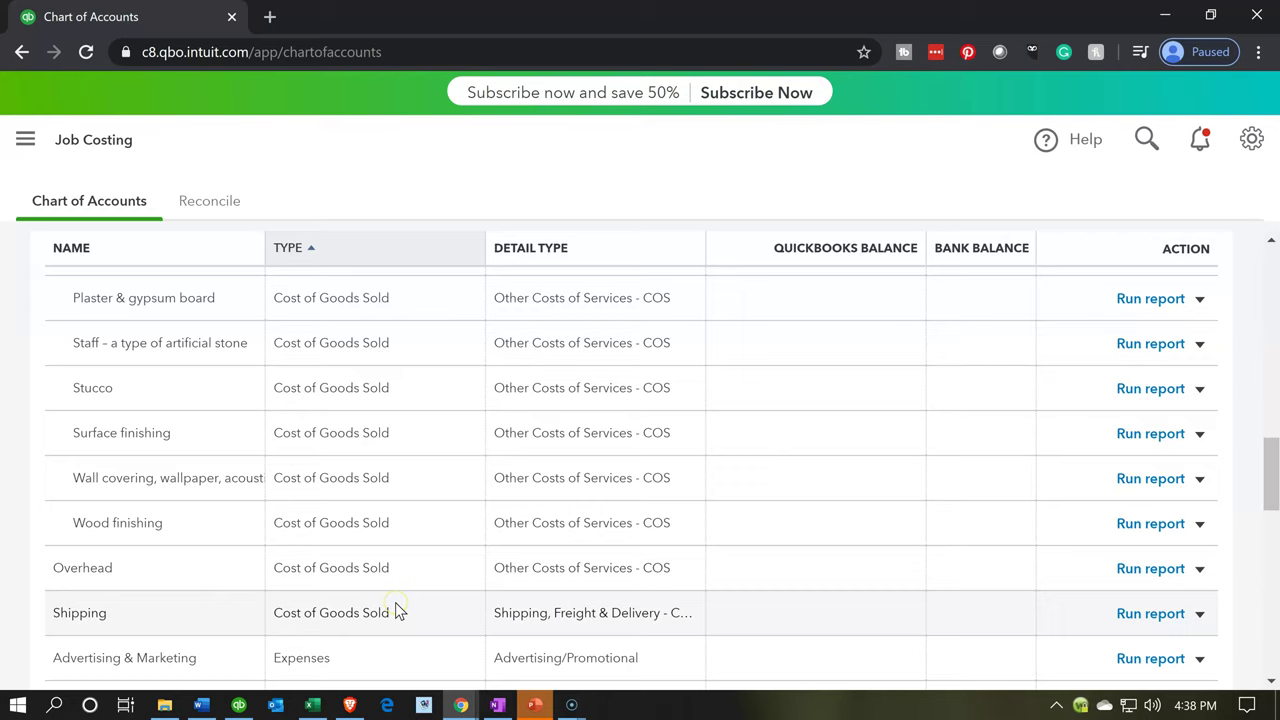
Make the Shipping cost of goods sold account inactive and confirm the inactivation
left_click(1201, 610)
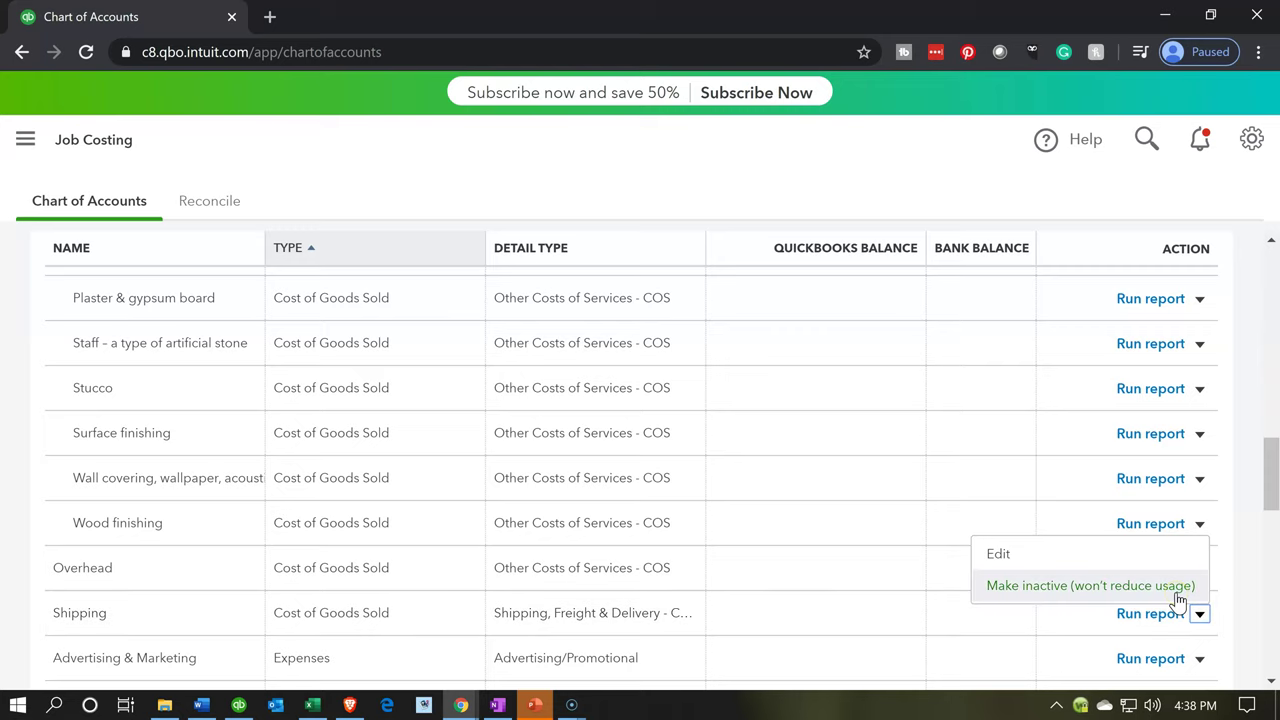
left_click(1176, 590)
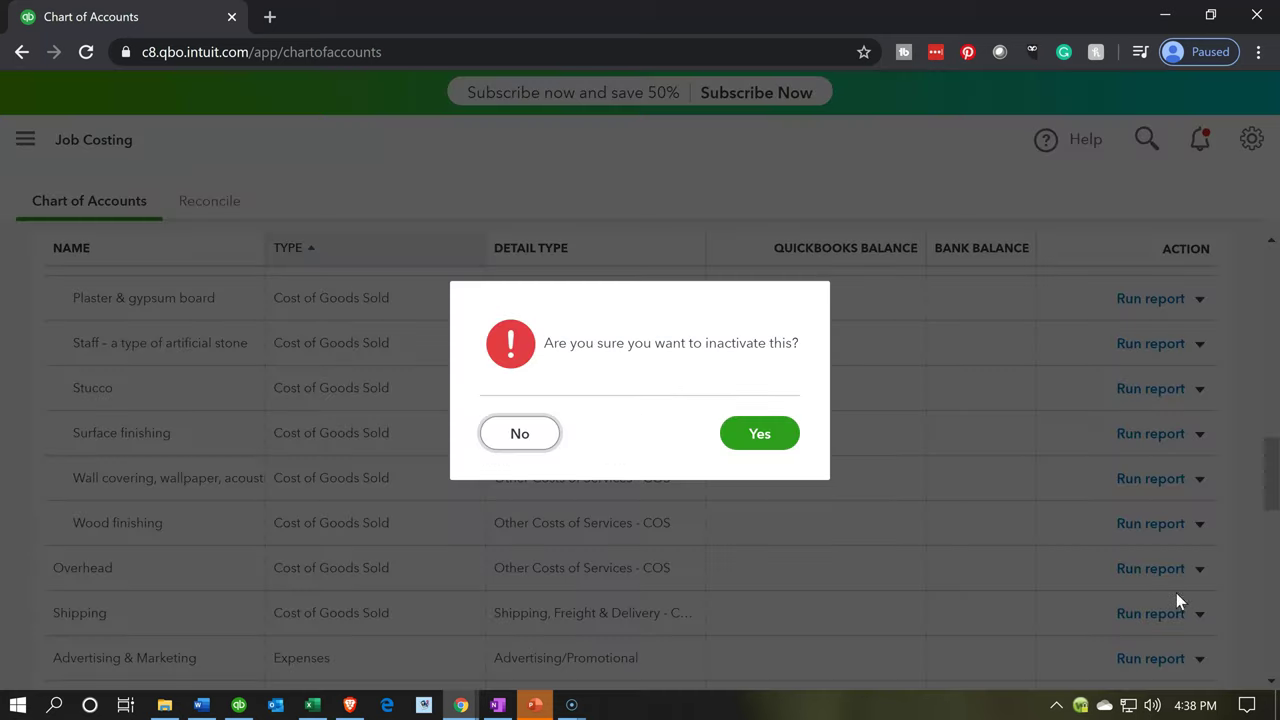
left_click(772, 436)
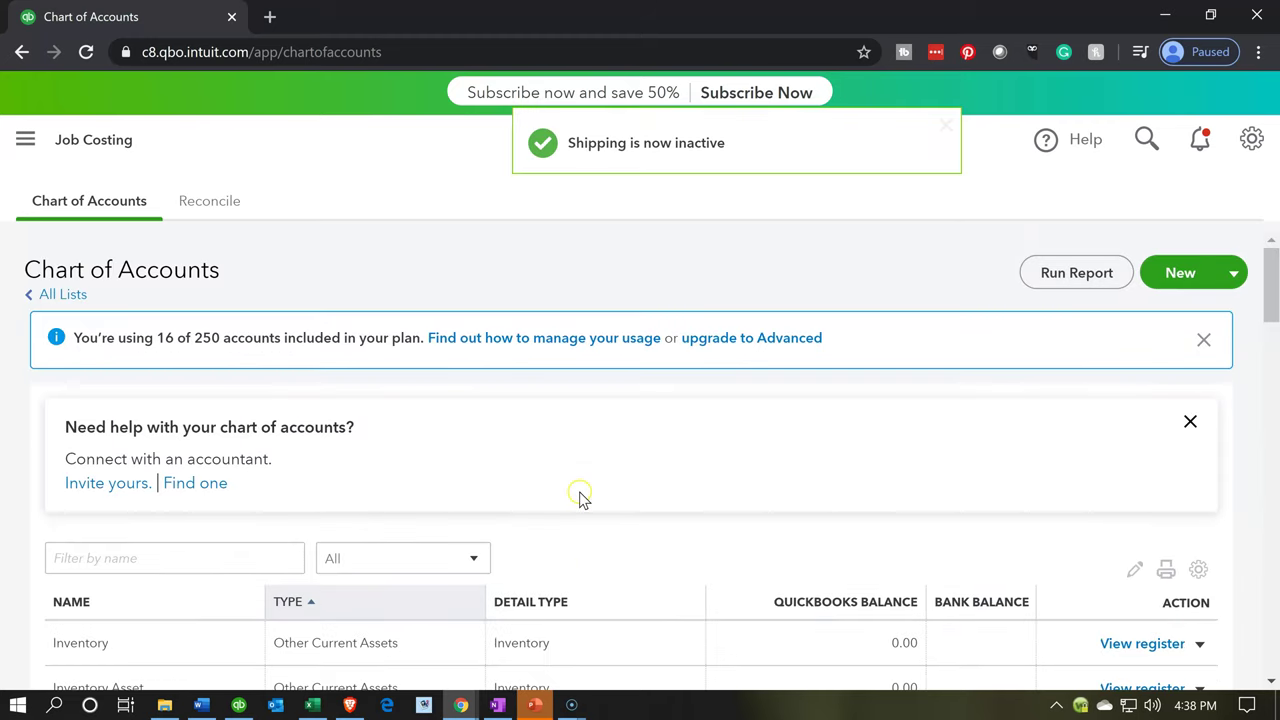
Make the default Cost of Goods Sold account, with detail type Supplies & Materials - COGS, inactive and confirm
scroll(583, 495, "down", 7)
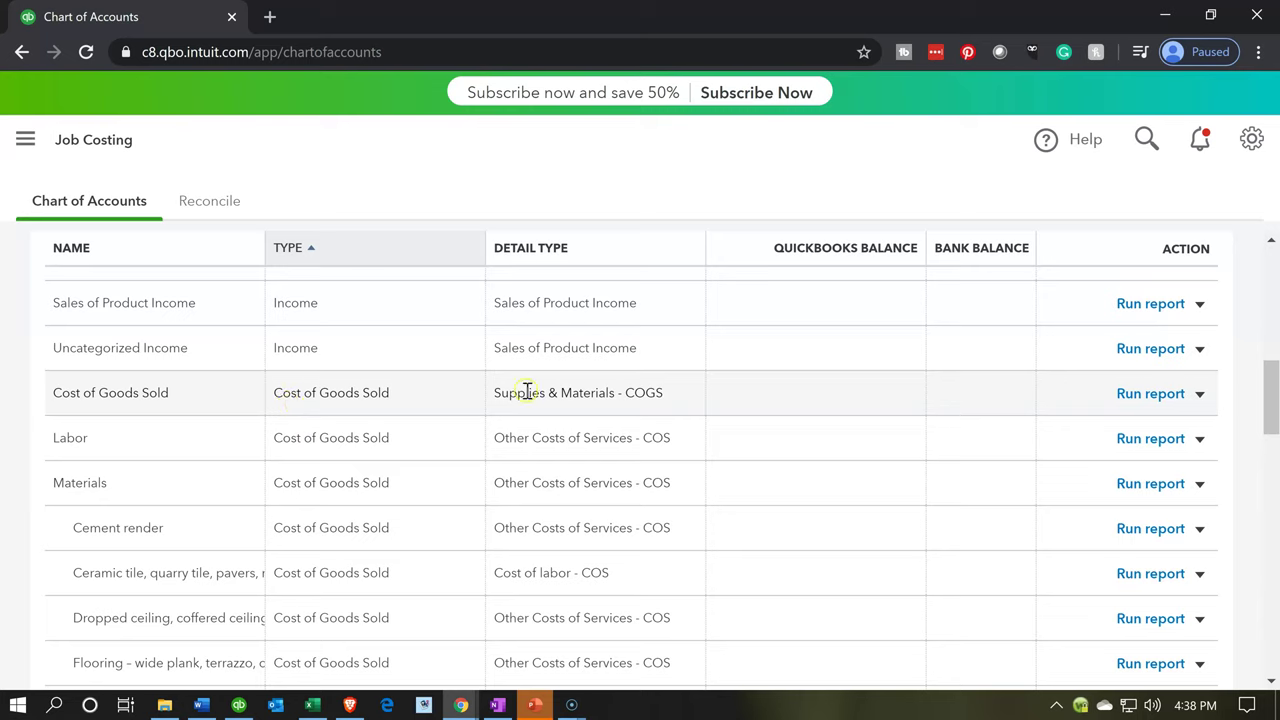
left_click(1200, 395)
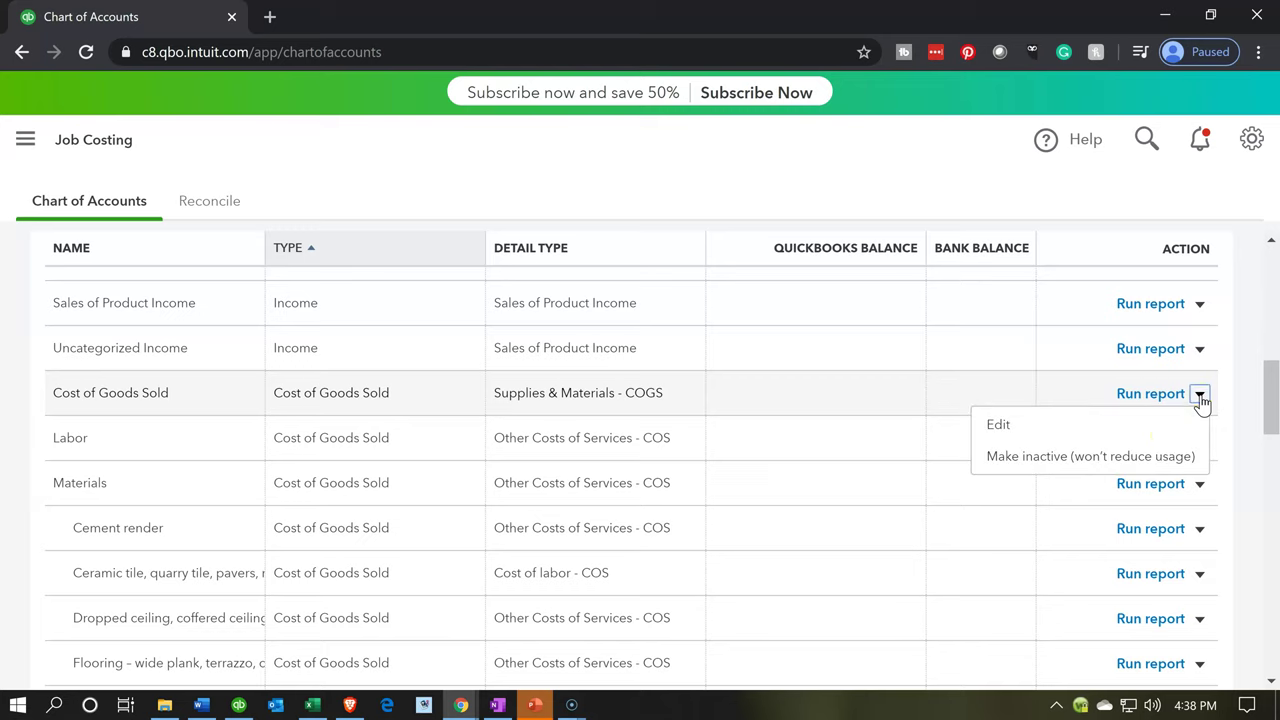
left_click(1157, 455)
left_click(790, 447)
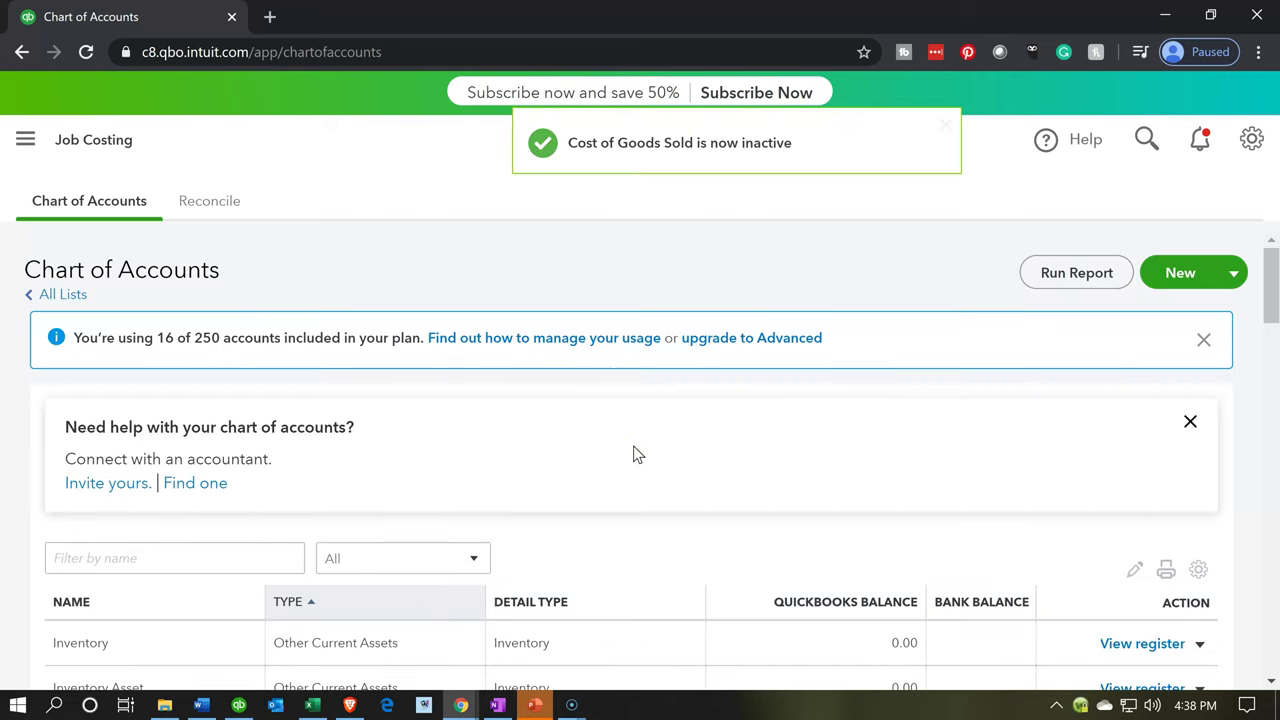
Review the remaining Labor, Materials and Overhead accounts and the sub-accounts listed under Materials
scroll(633, 455, "down", 10)
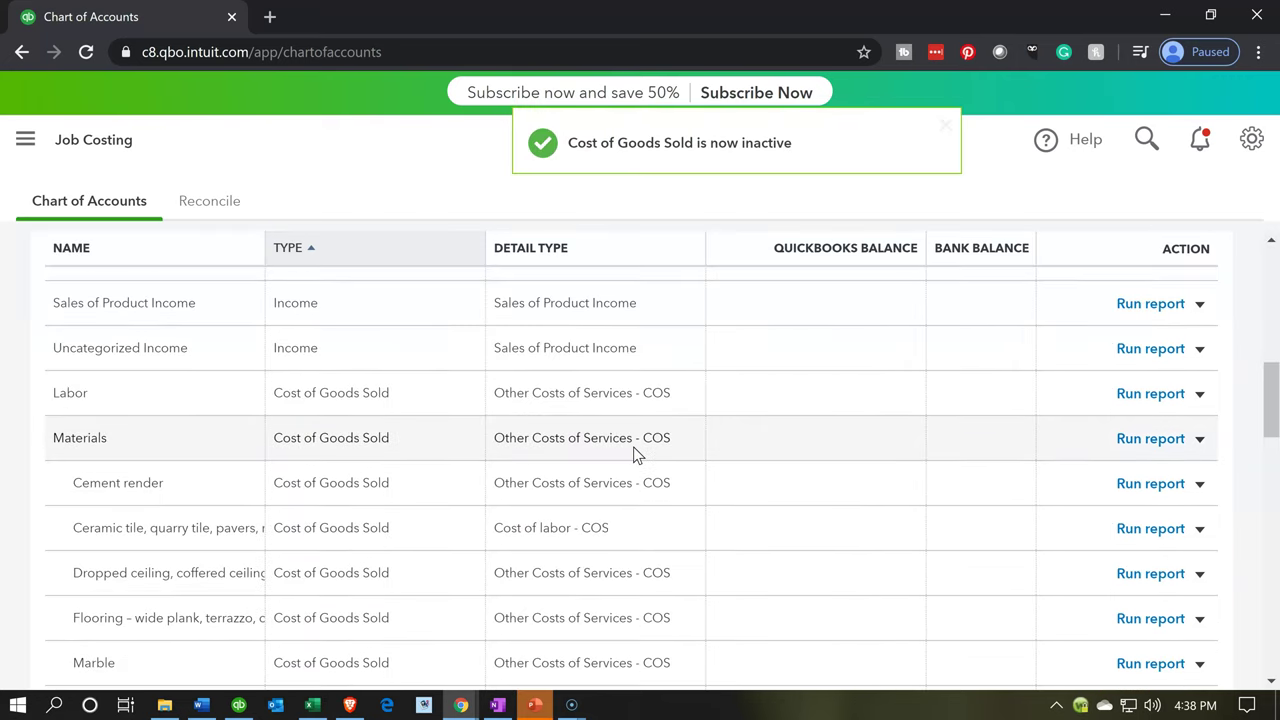
scroll(633, 455, "down", 1)
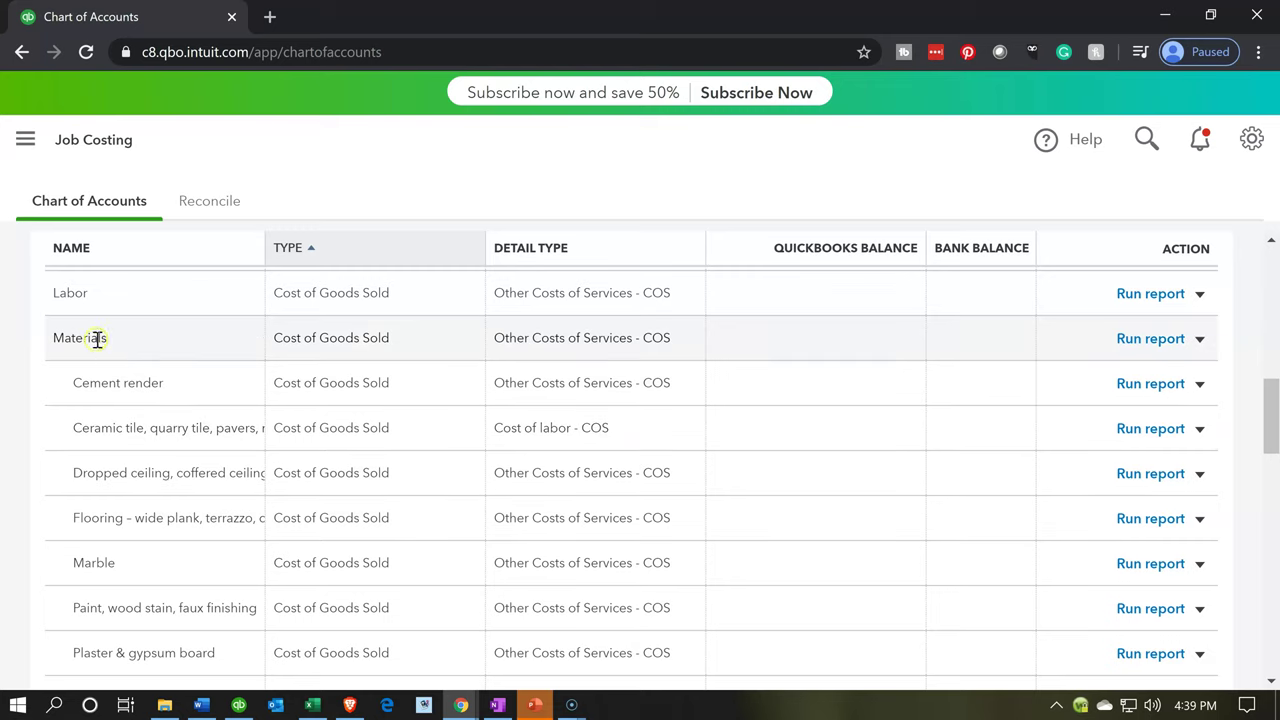
scroll(92, 338, "down", 4)
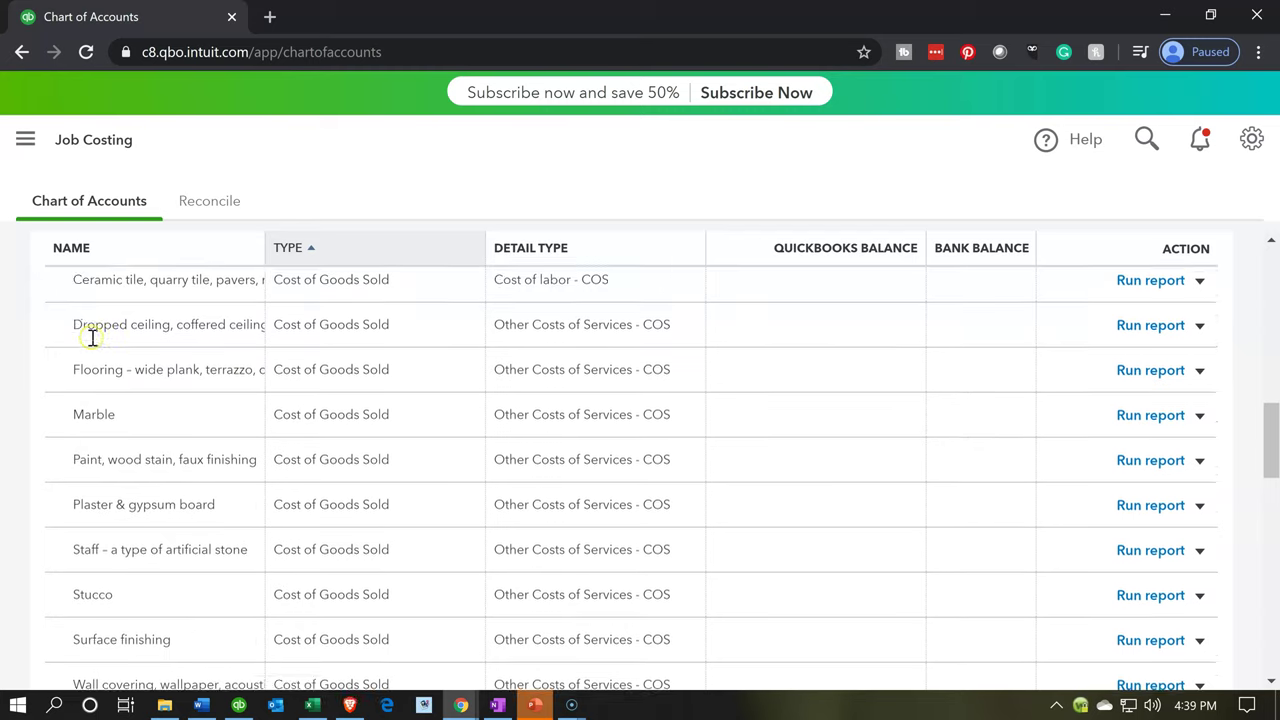
scroll(92, 338, "up", 4)
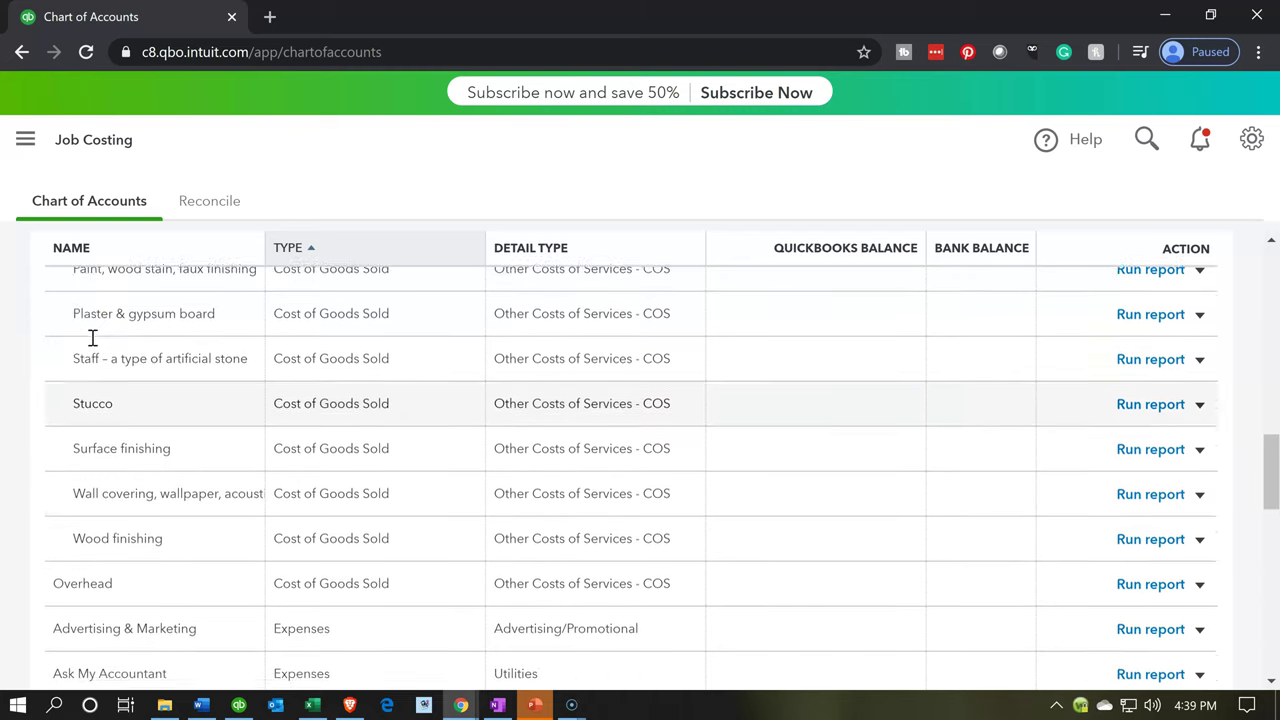